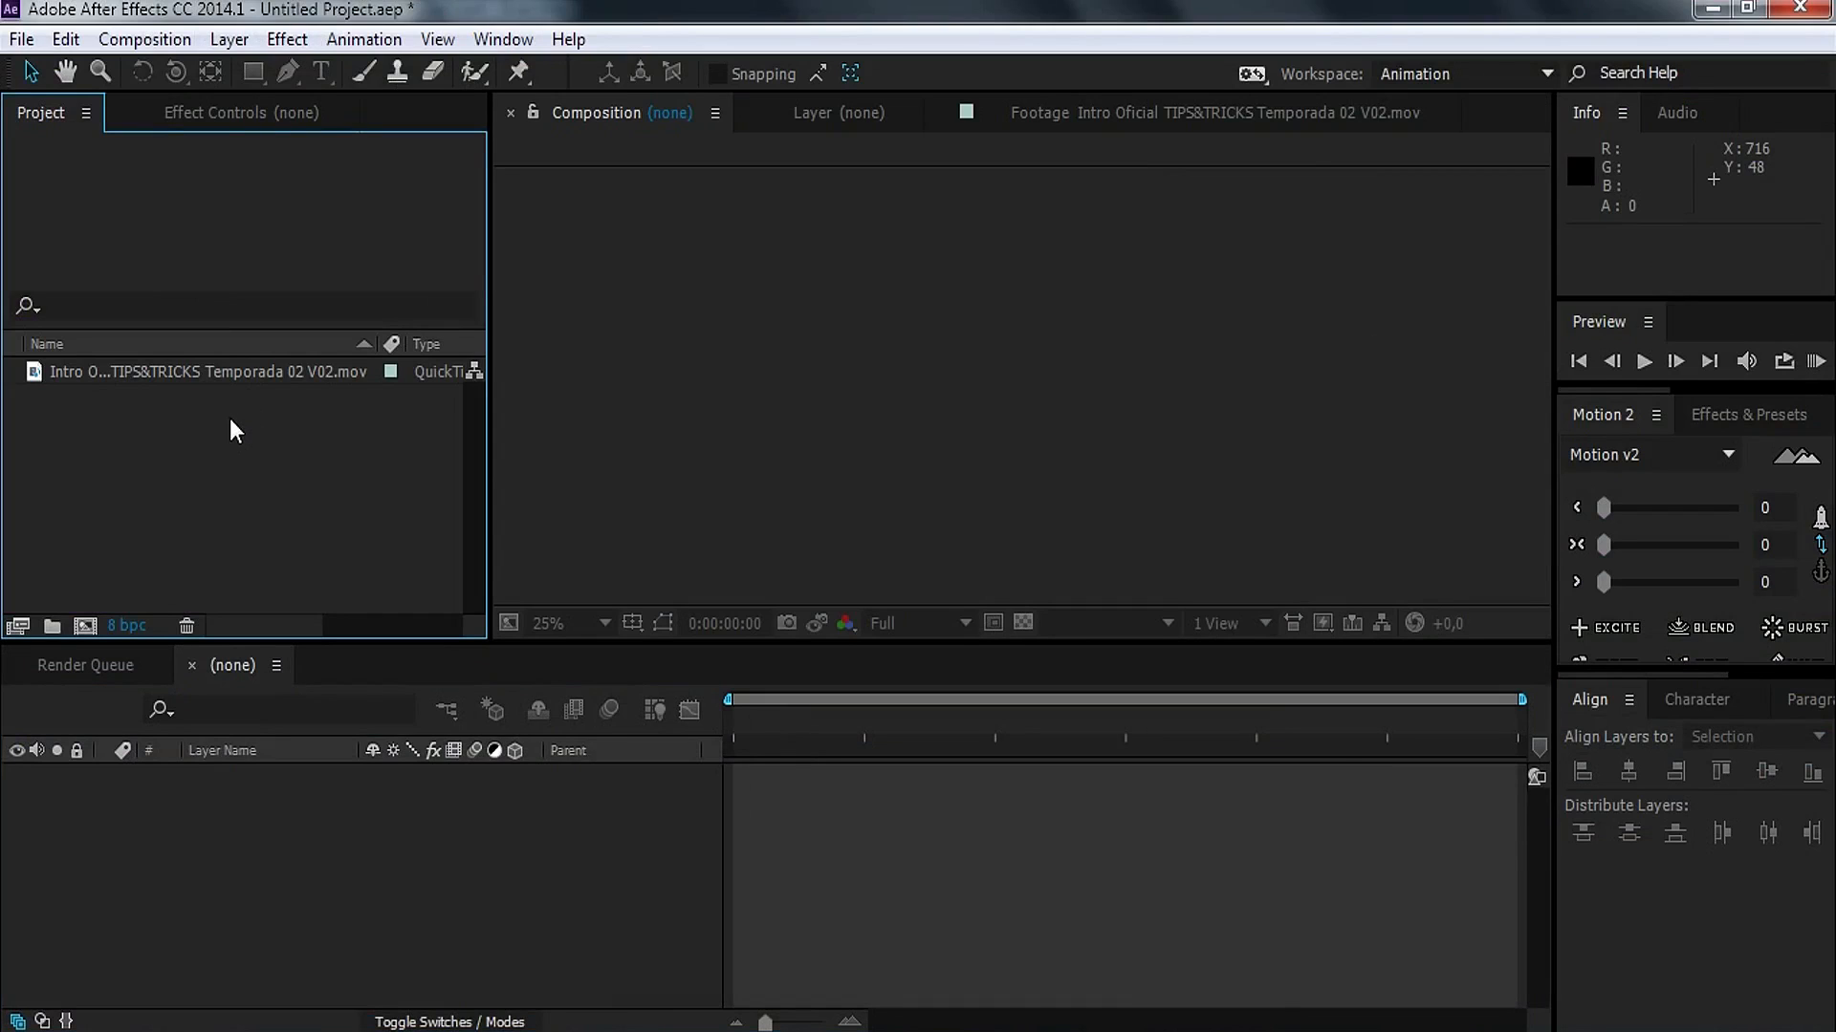
Step: Create a 1920 x 1080 composition at 29.97 fps with a duration of 0;00;04;00
right_click(222, 480)
left_click(251, 499)
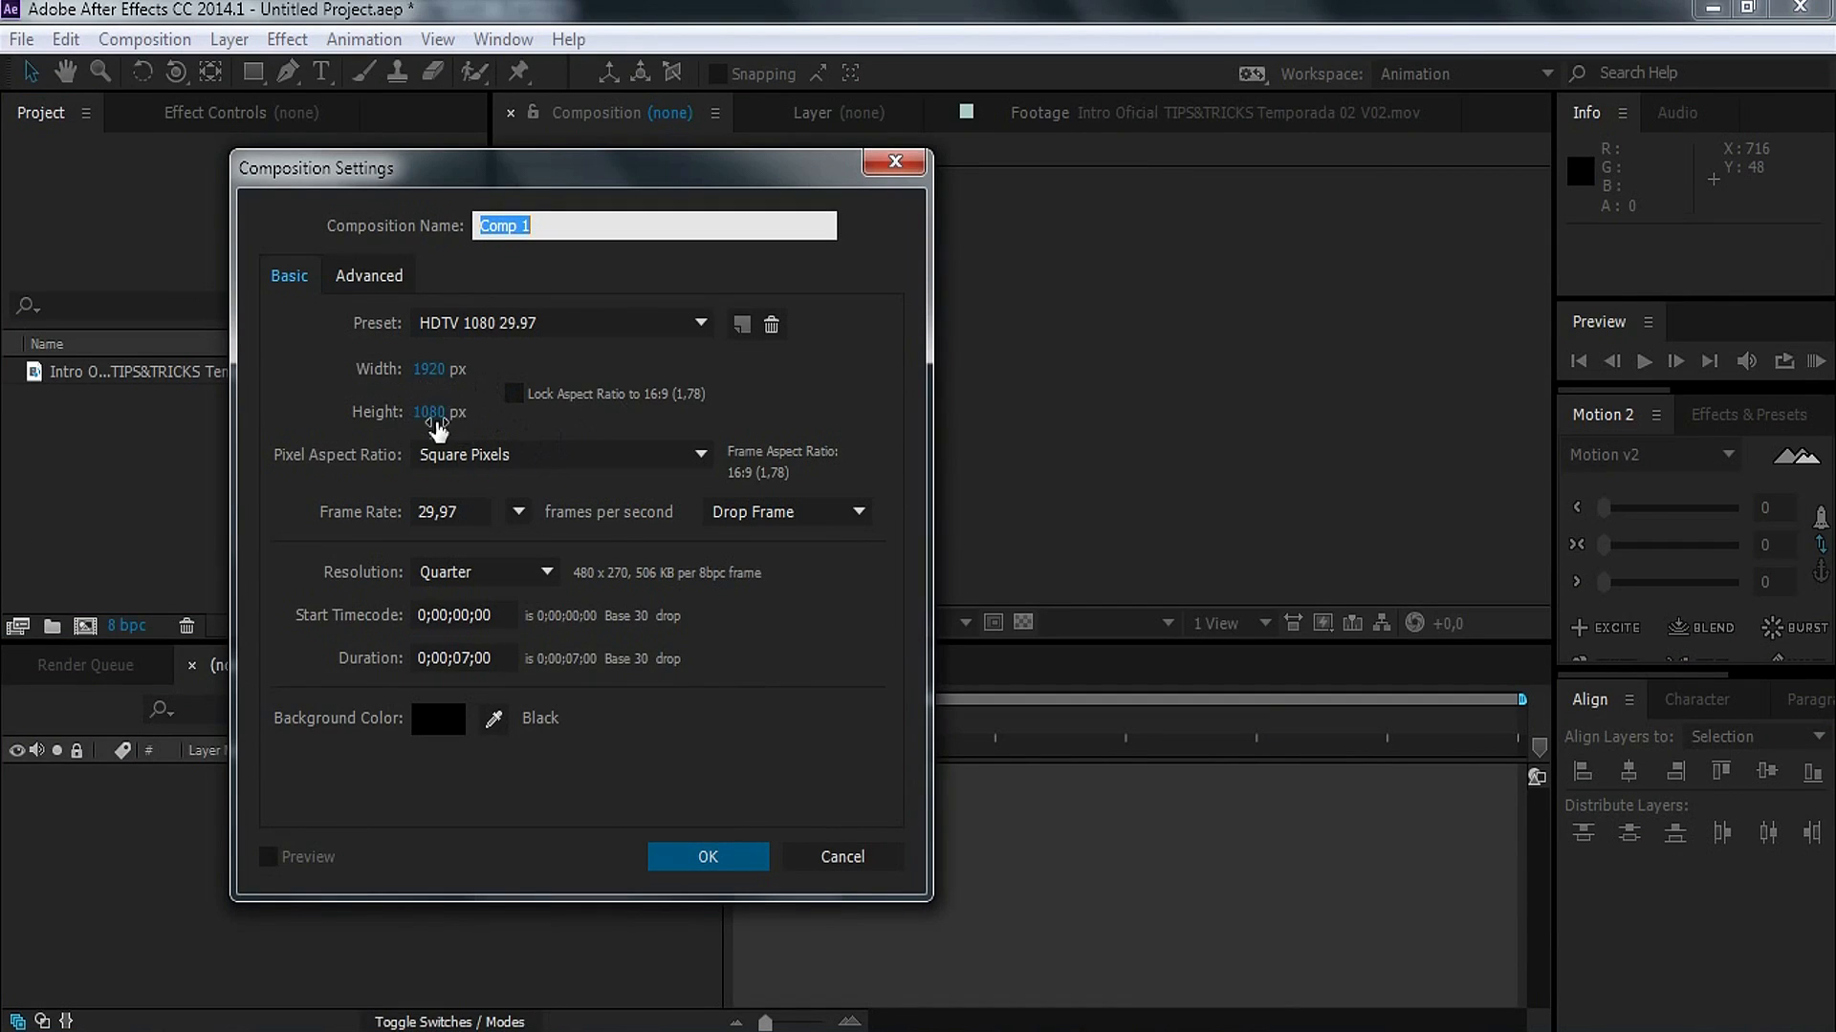
left_click(469, 660)
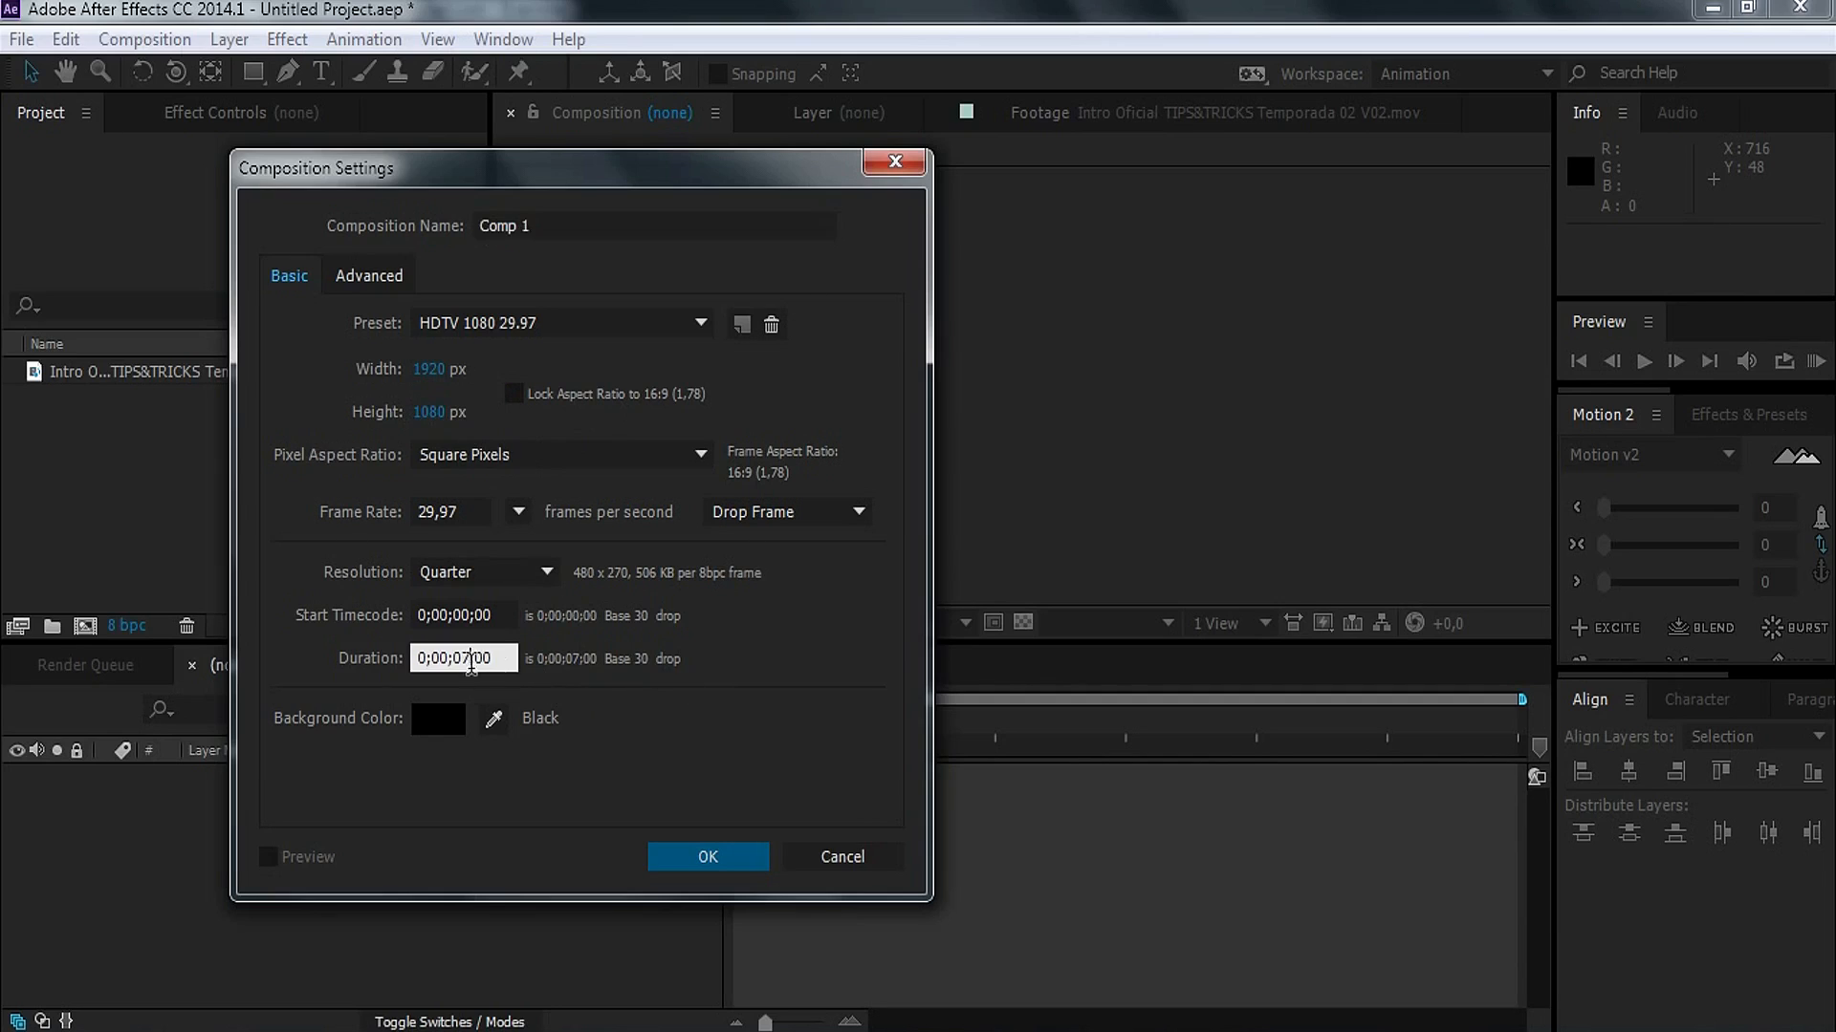
key("BackSpace")
type("4")
left_click(478, 516)
left_click(469, 512)
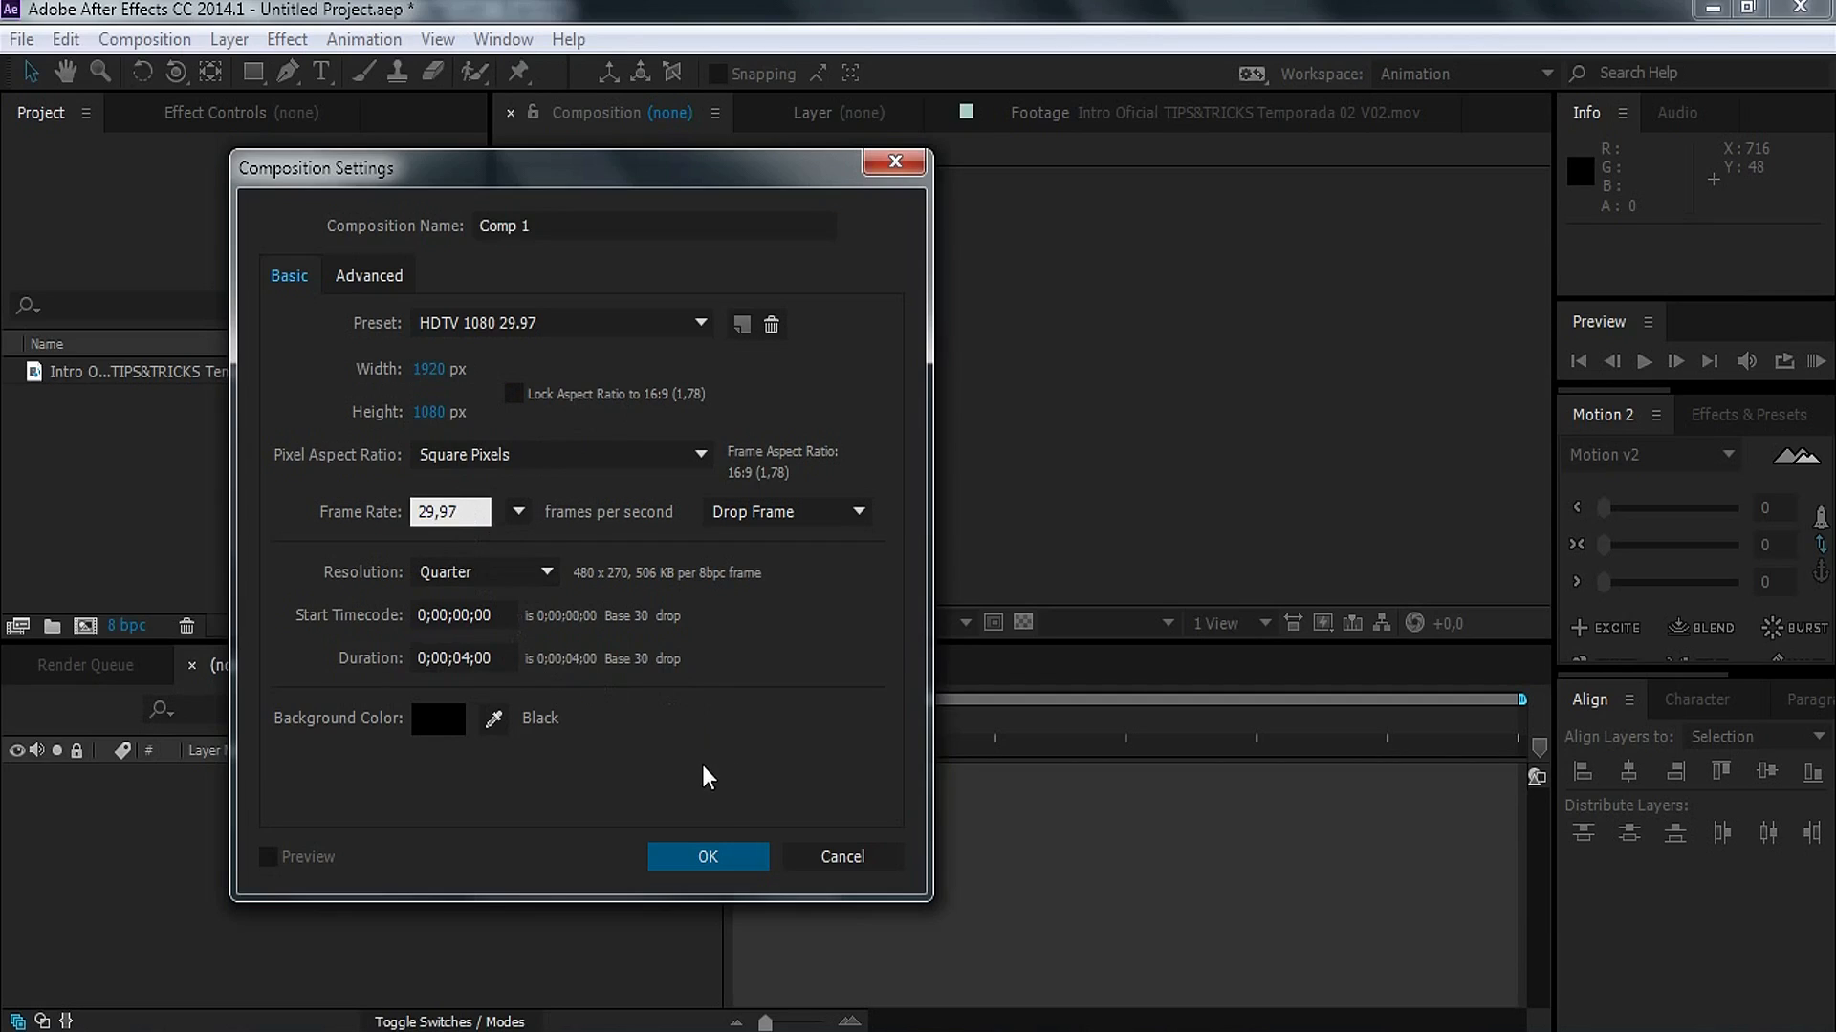
left_click(703, 857)
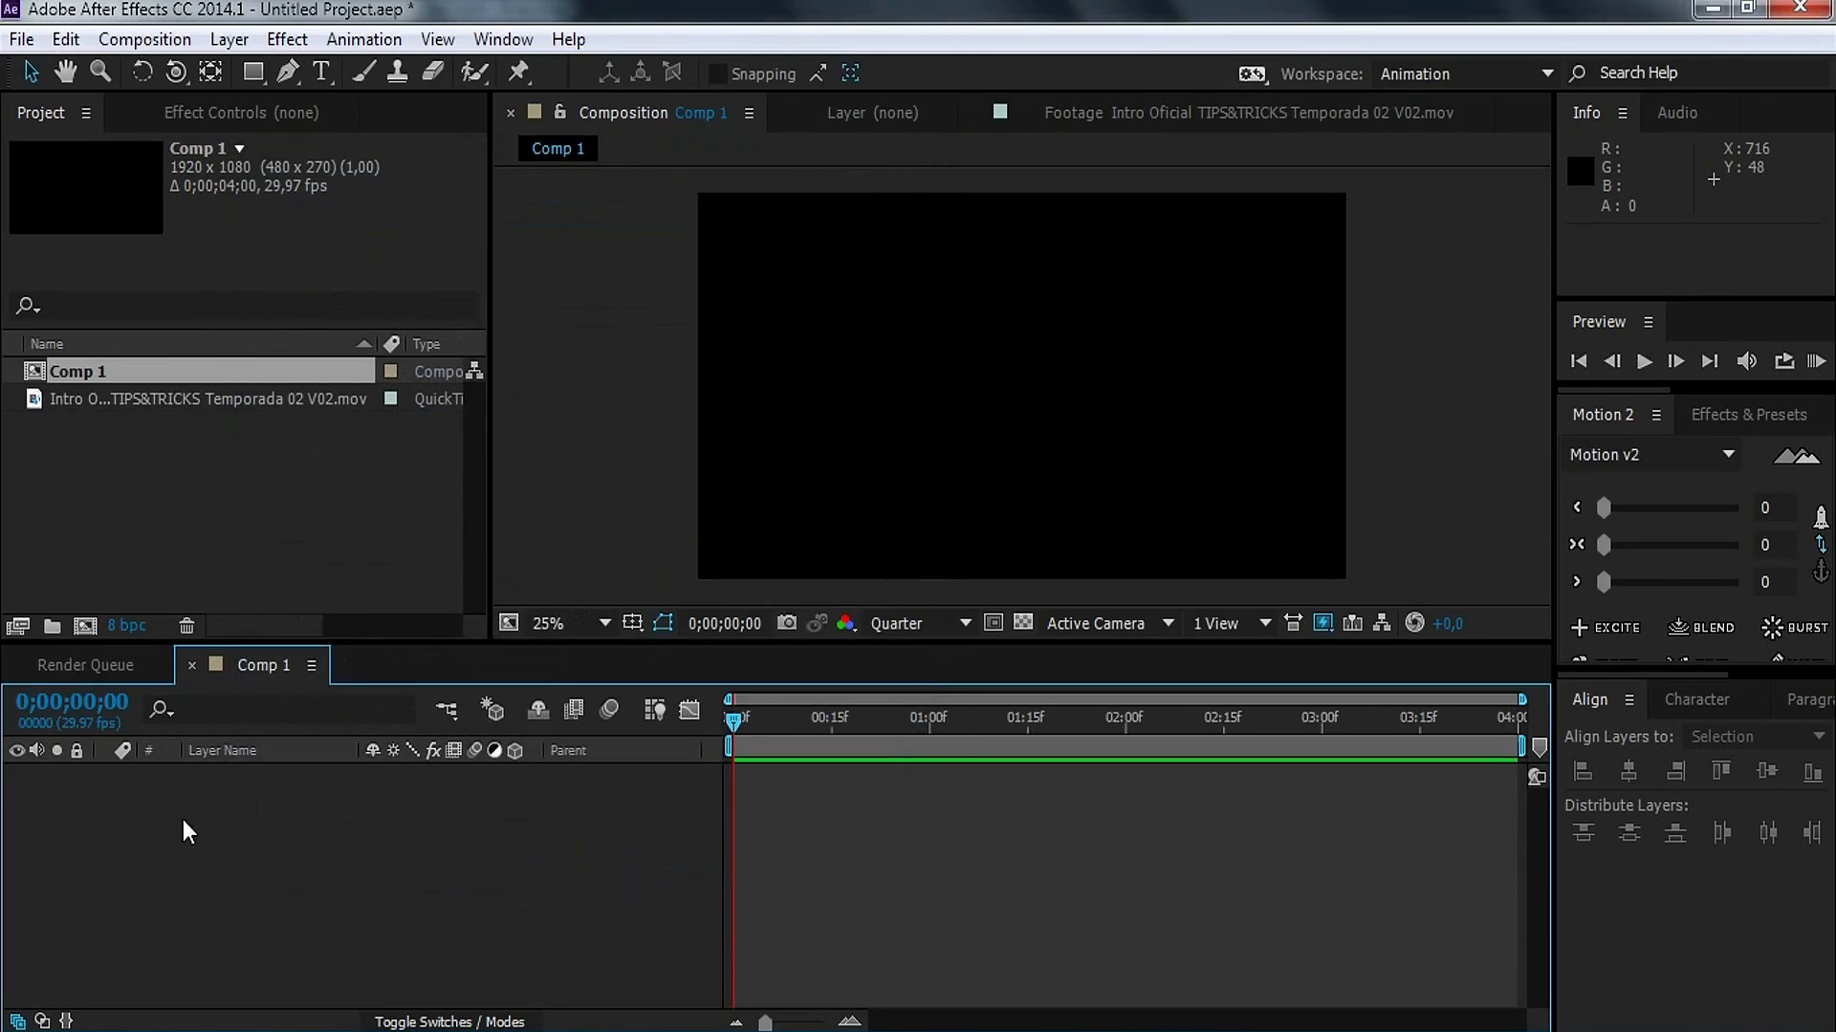
Step: Rename the new composition as "Intro Tips&tricks" in the project
left_click(105, 375)
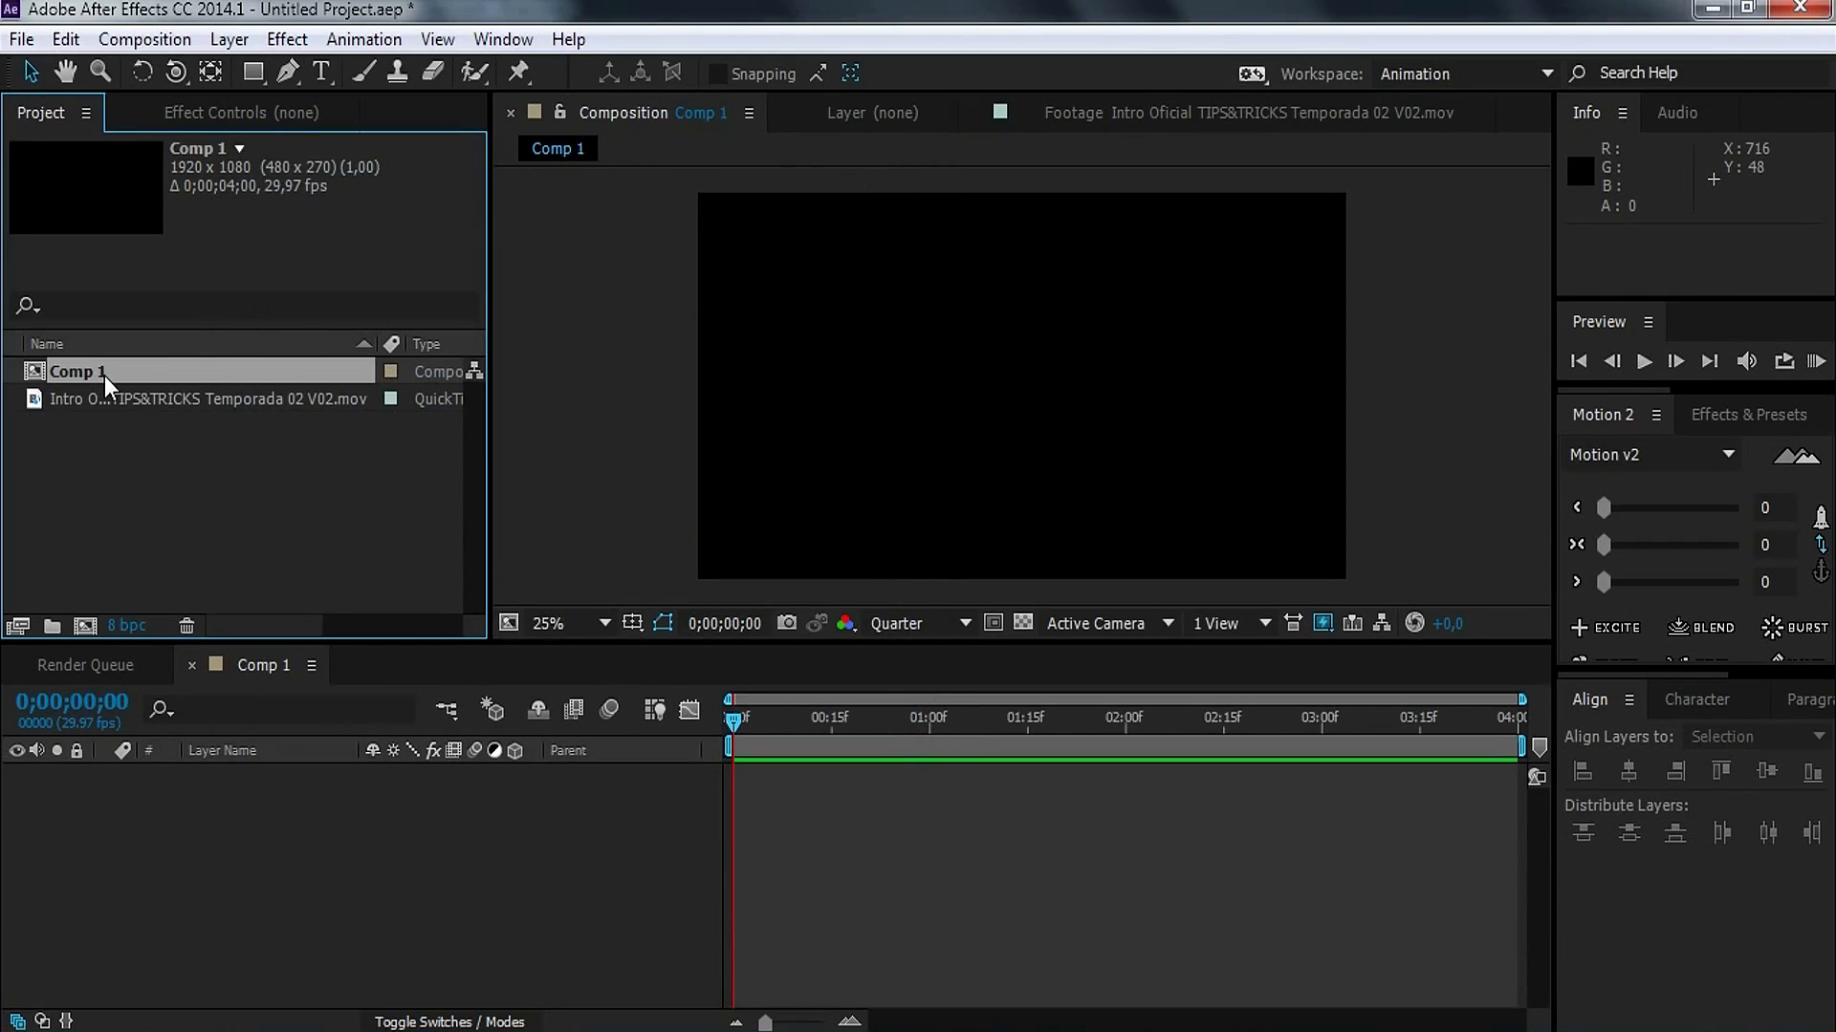
key("Return")
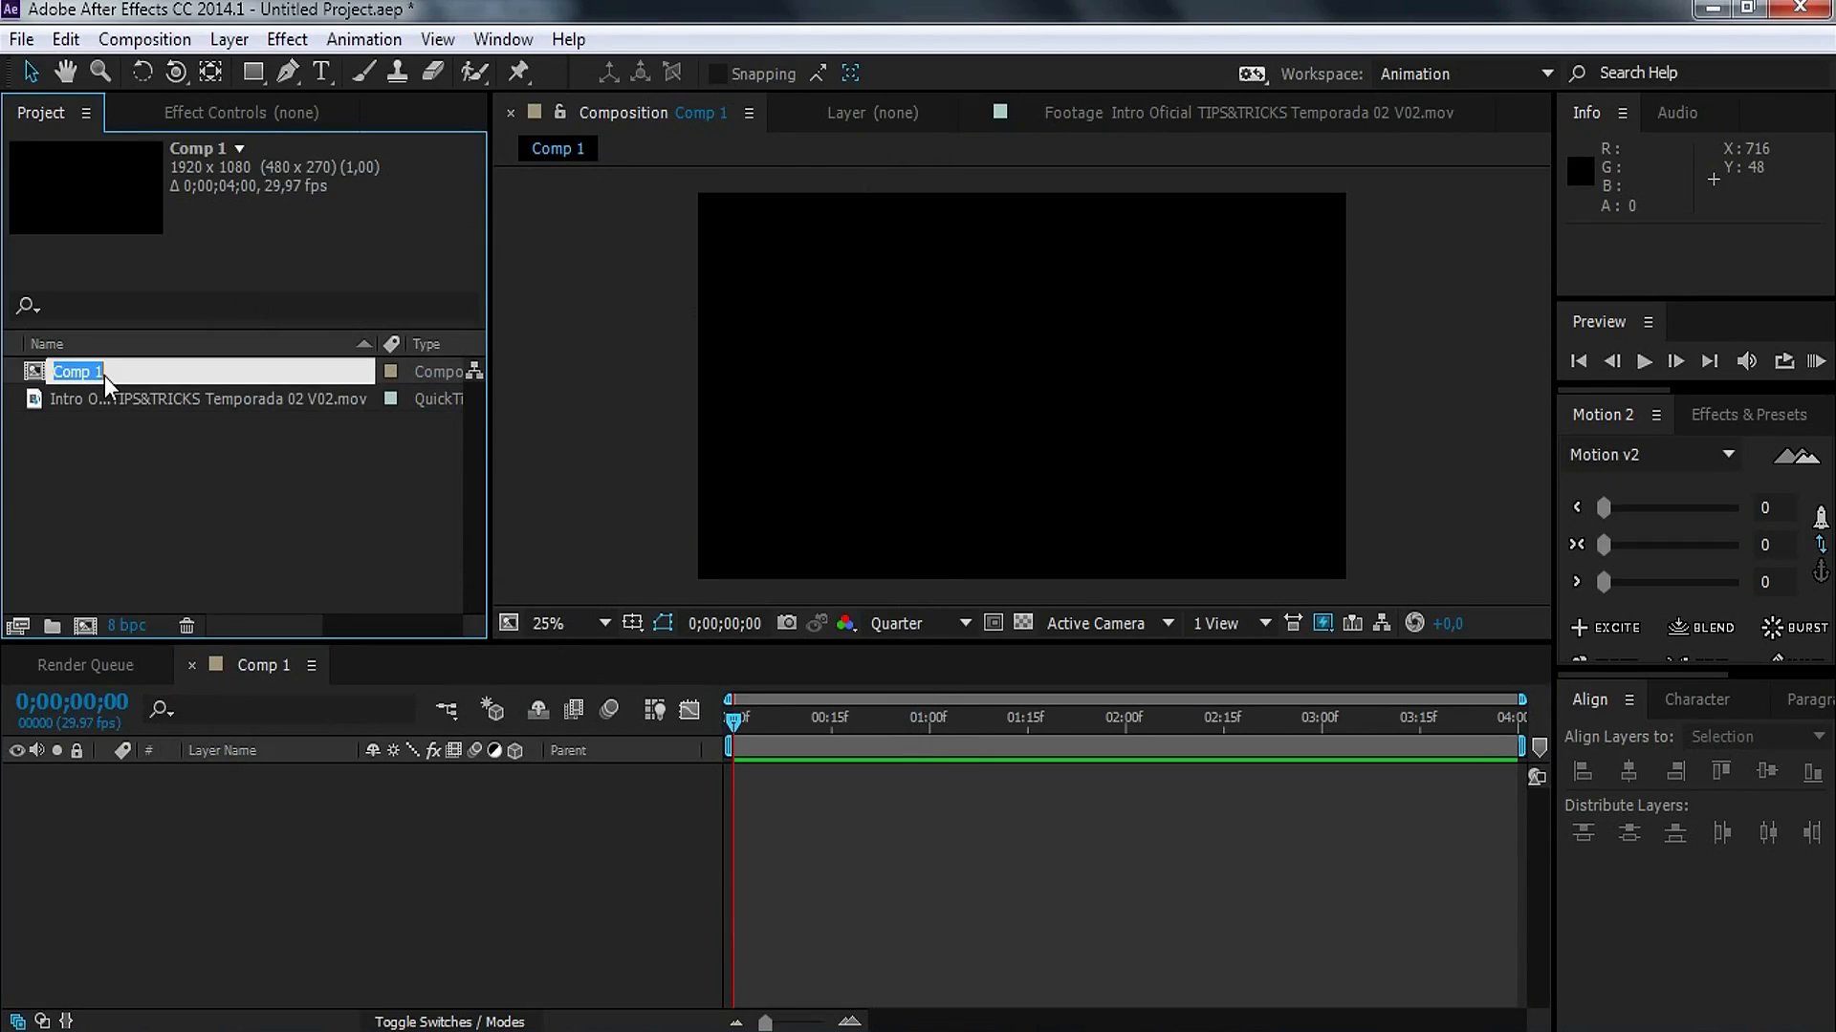
key("BackSpace")
type("Intro Tips&tricks")
key("Return")
left_click(244, 571)
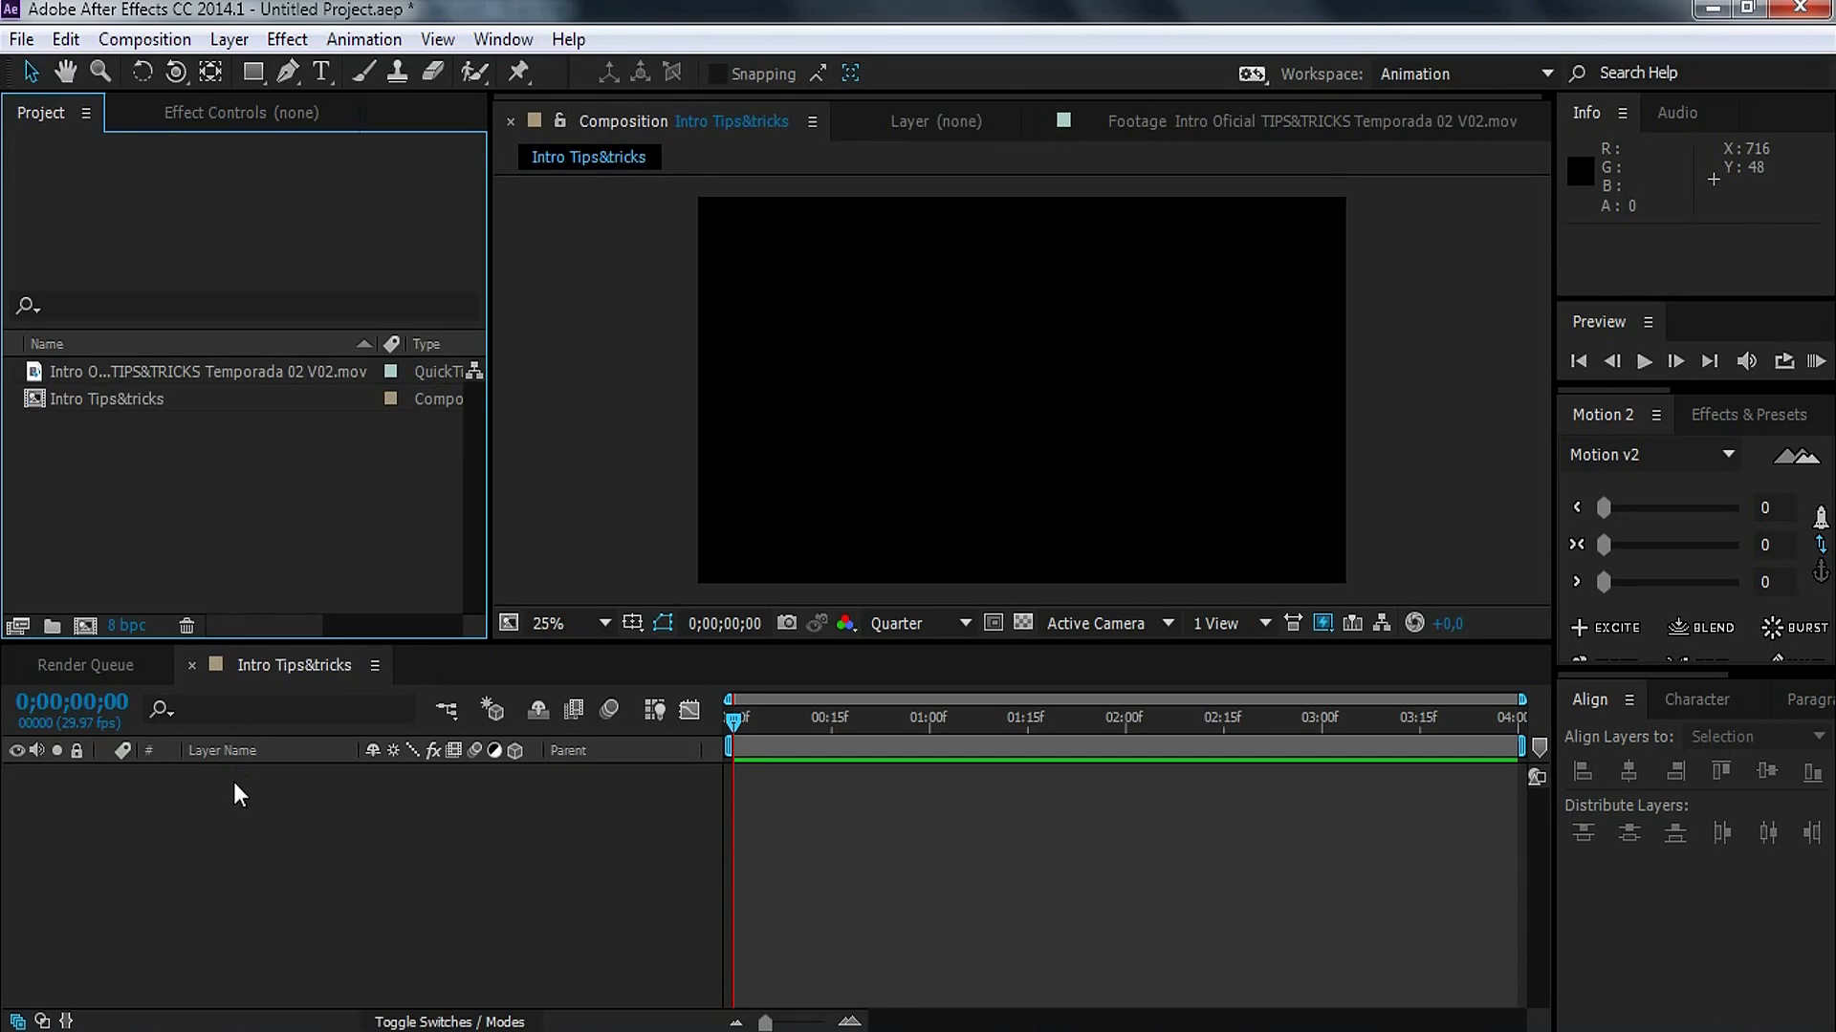
Step: Add a 1920 x 1080 solid layer in off-white F5F5F5 to the composition
left_click(251, 810)
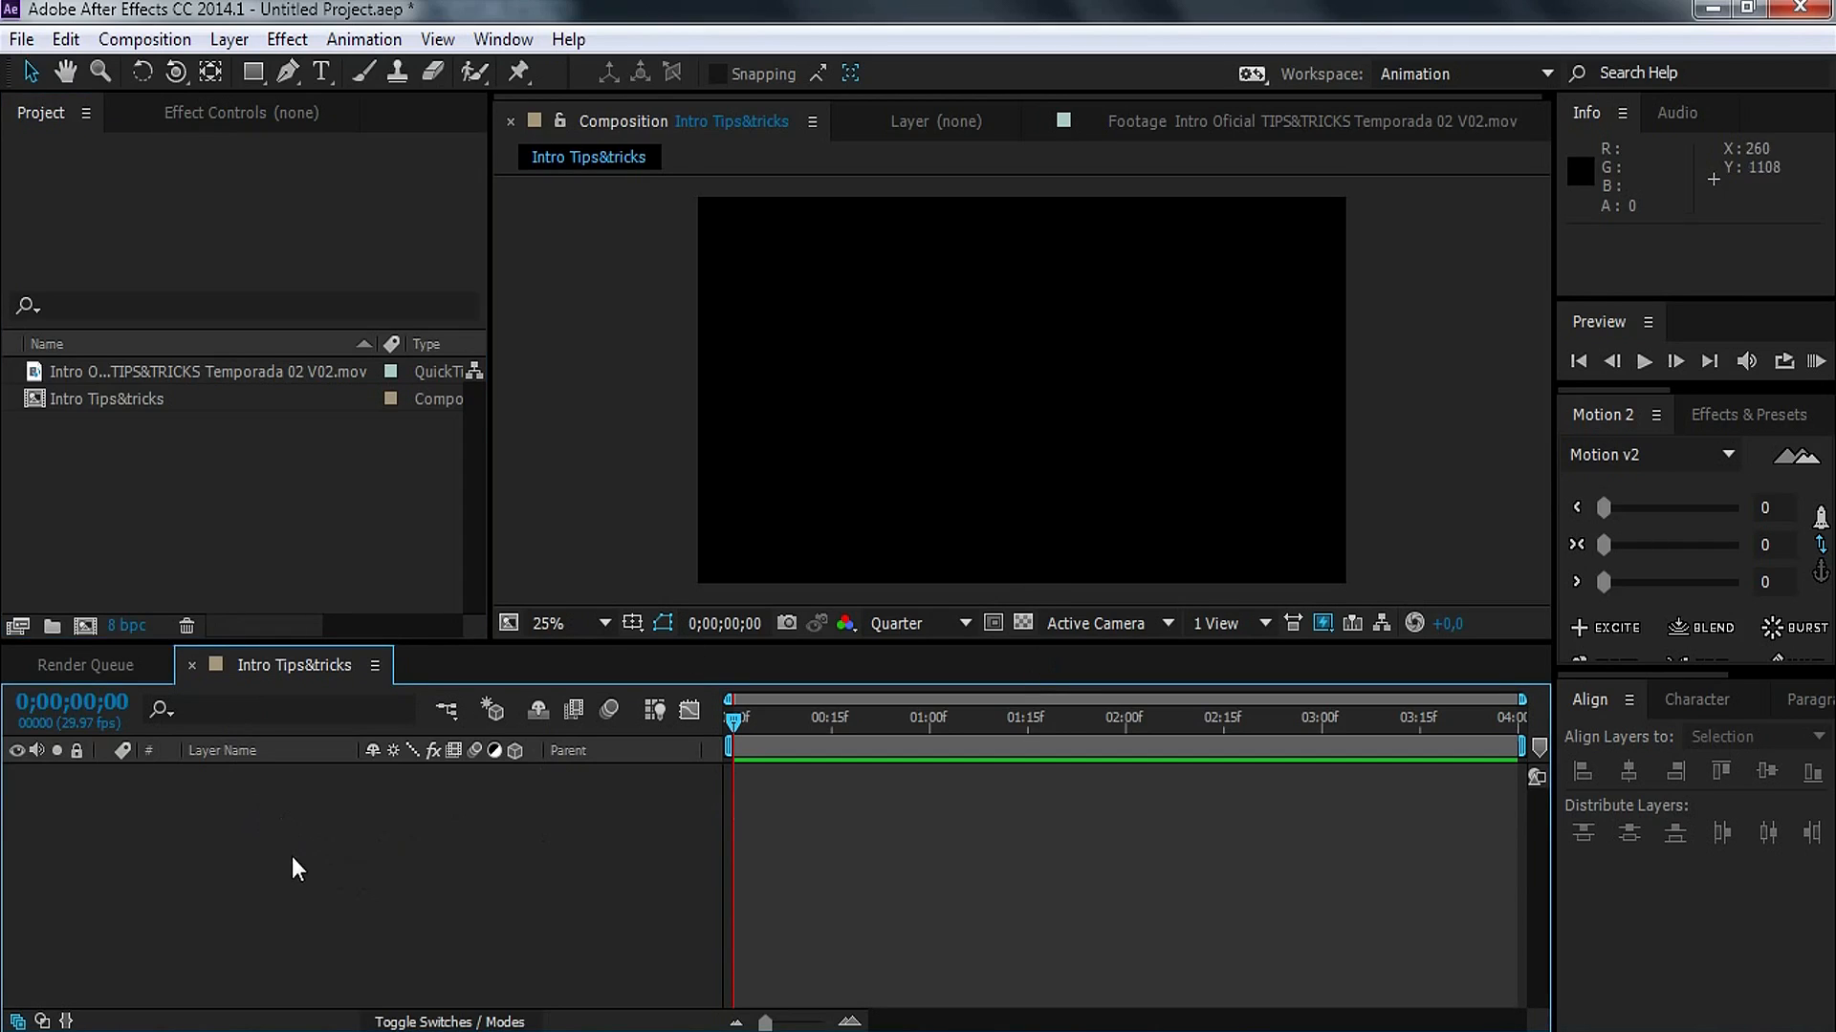
right_click(276, 834)
mouse_move(604, 540)
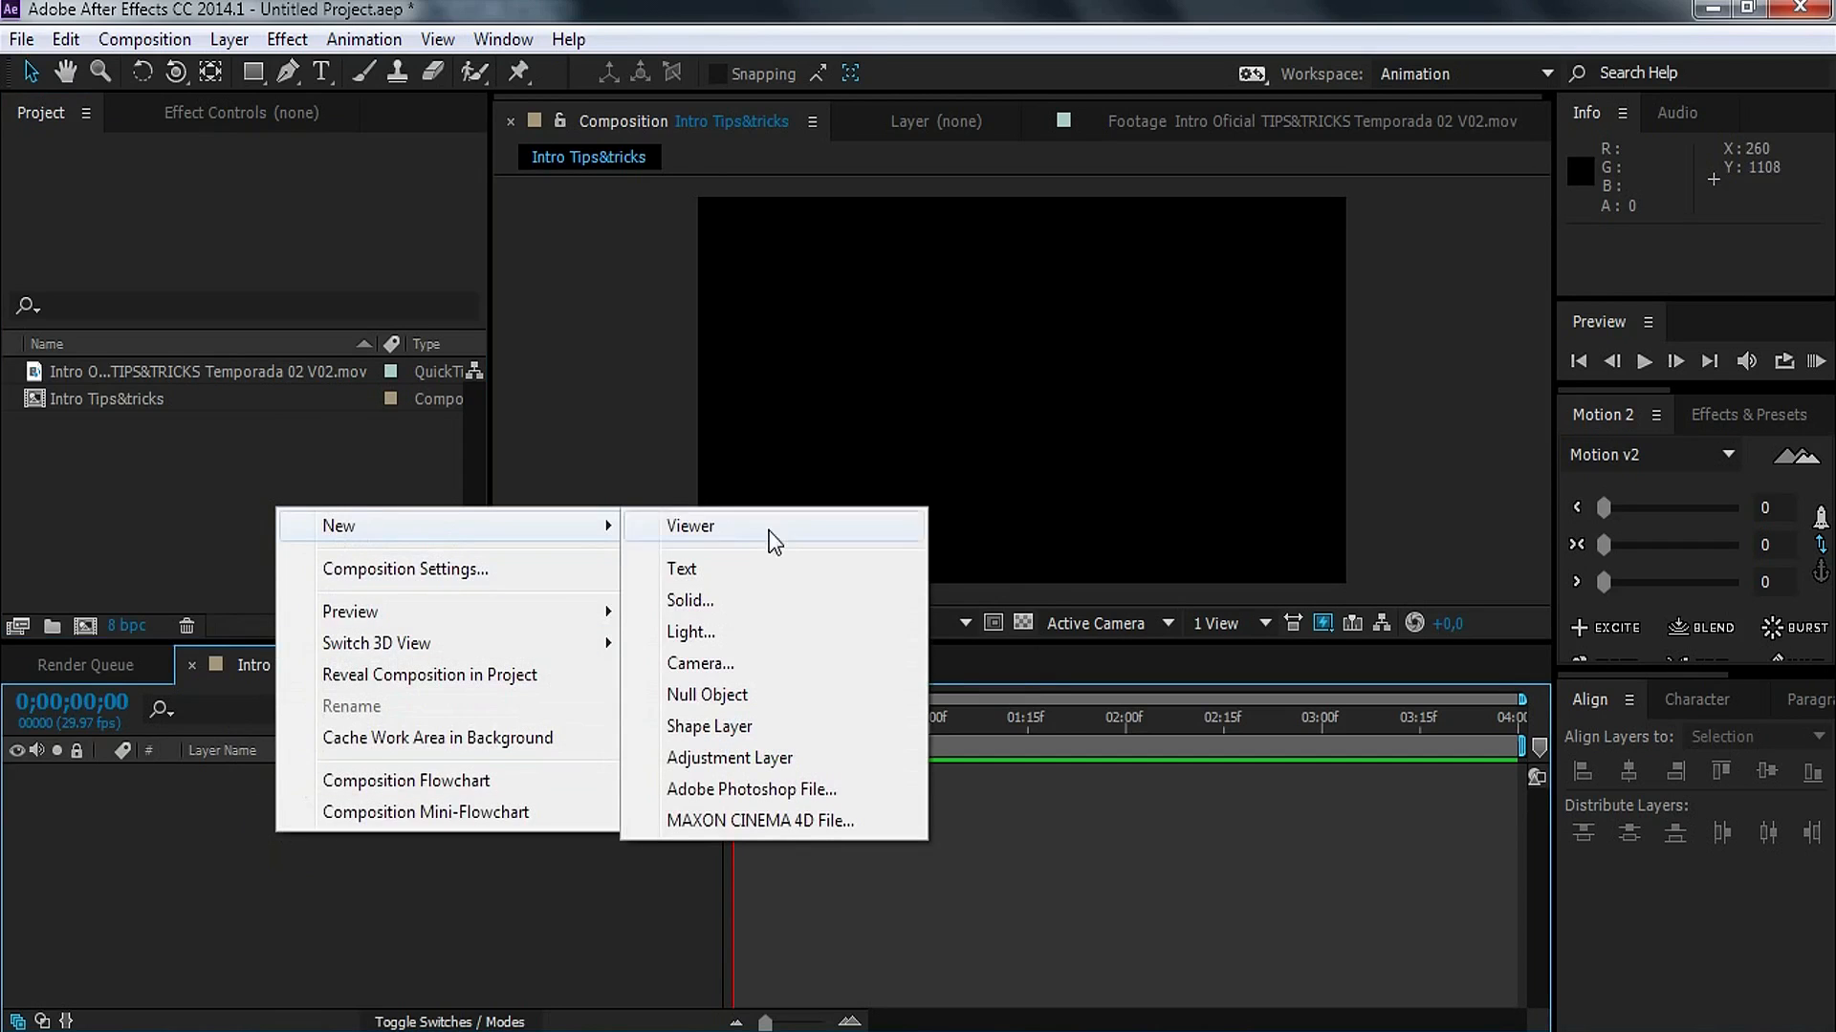
left_click(778, 599)
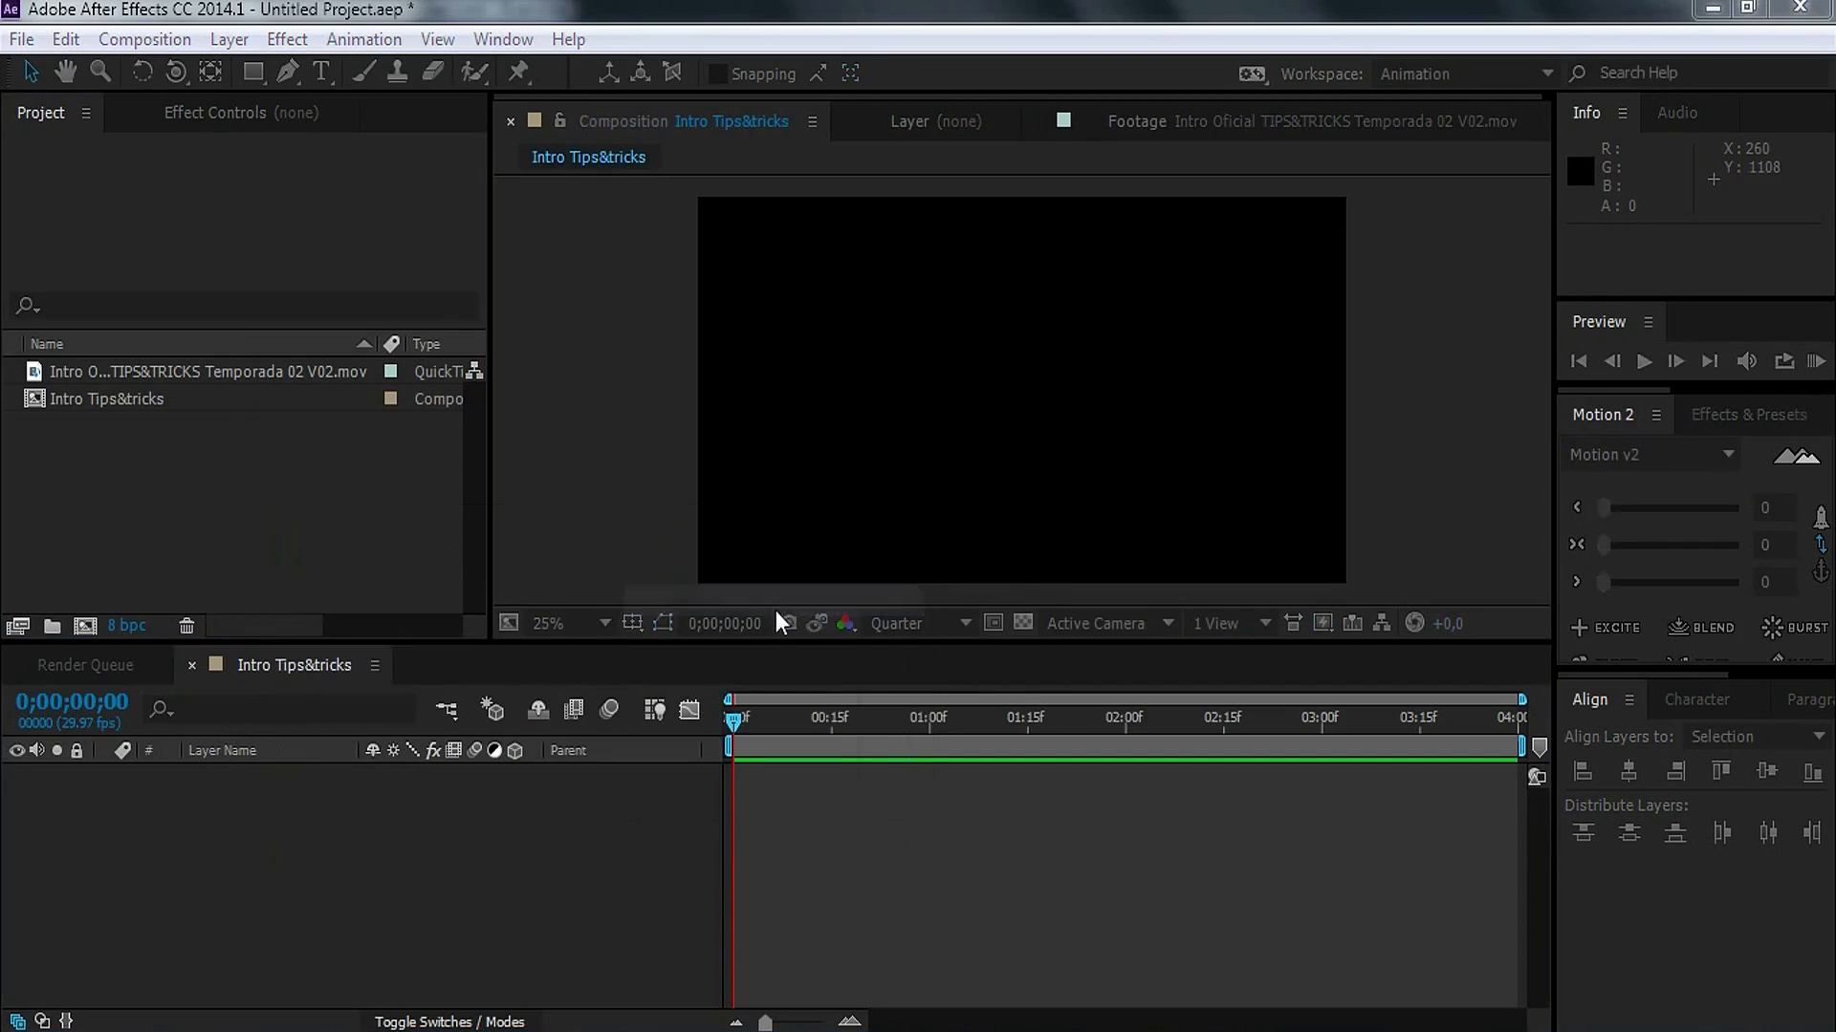
left_click(543, 829)
left_click_drag(1074, 803, 913, 604)
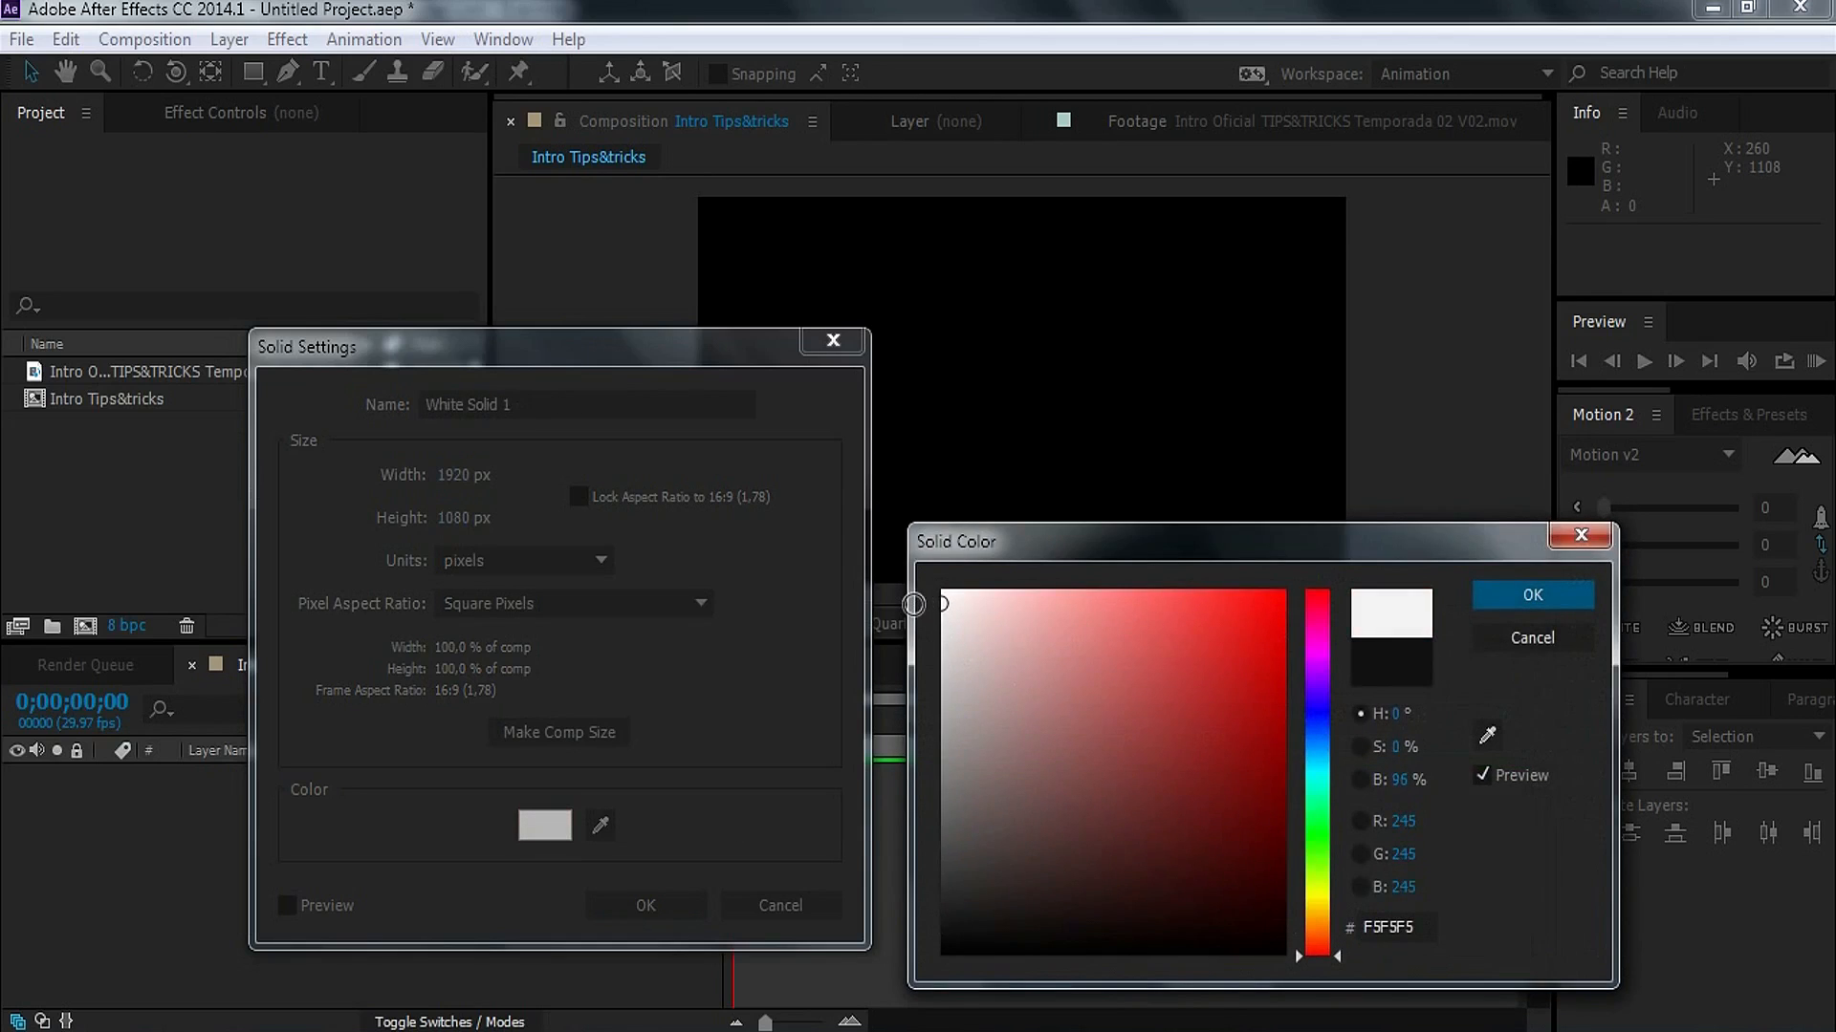
left_click(1425, 925)
left_click_drag(1425, 923, 1346, 909)
left_click(1417, 928)
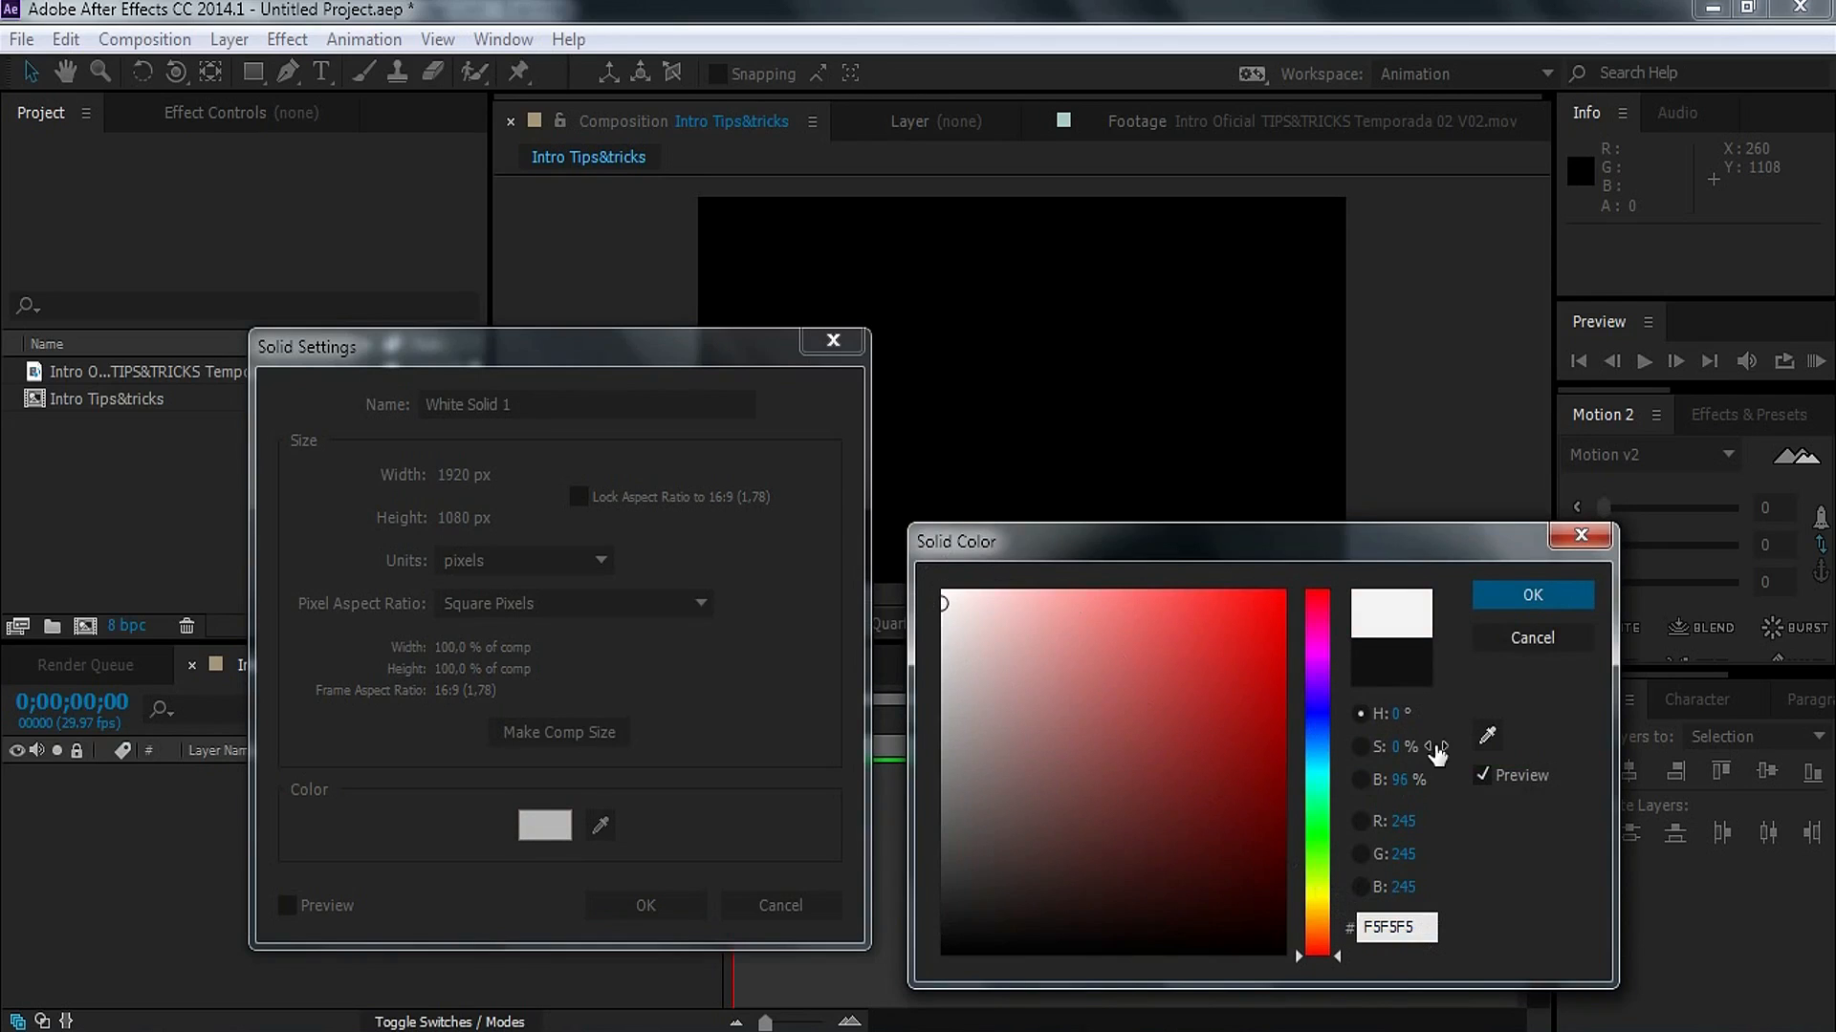
left_click(1533, 595)
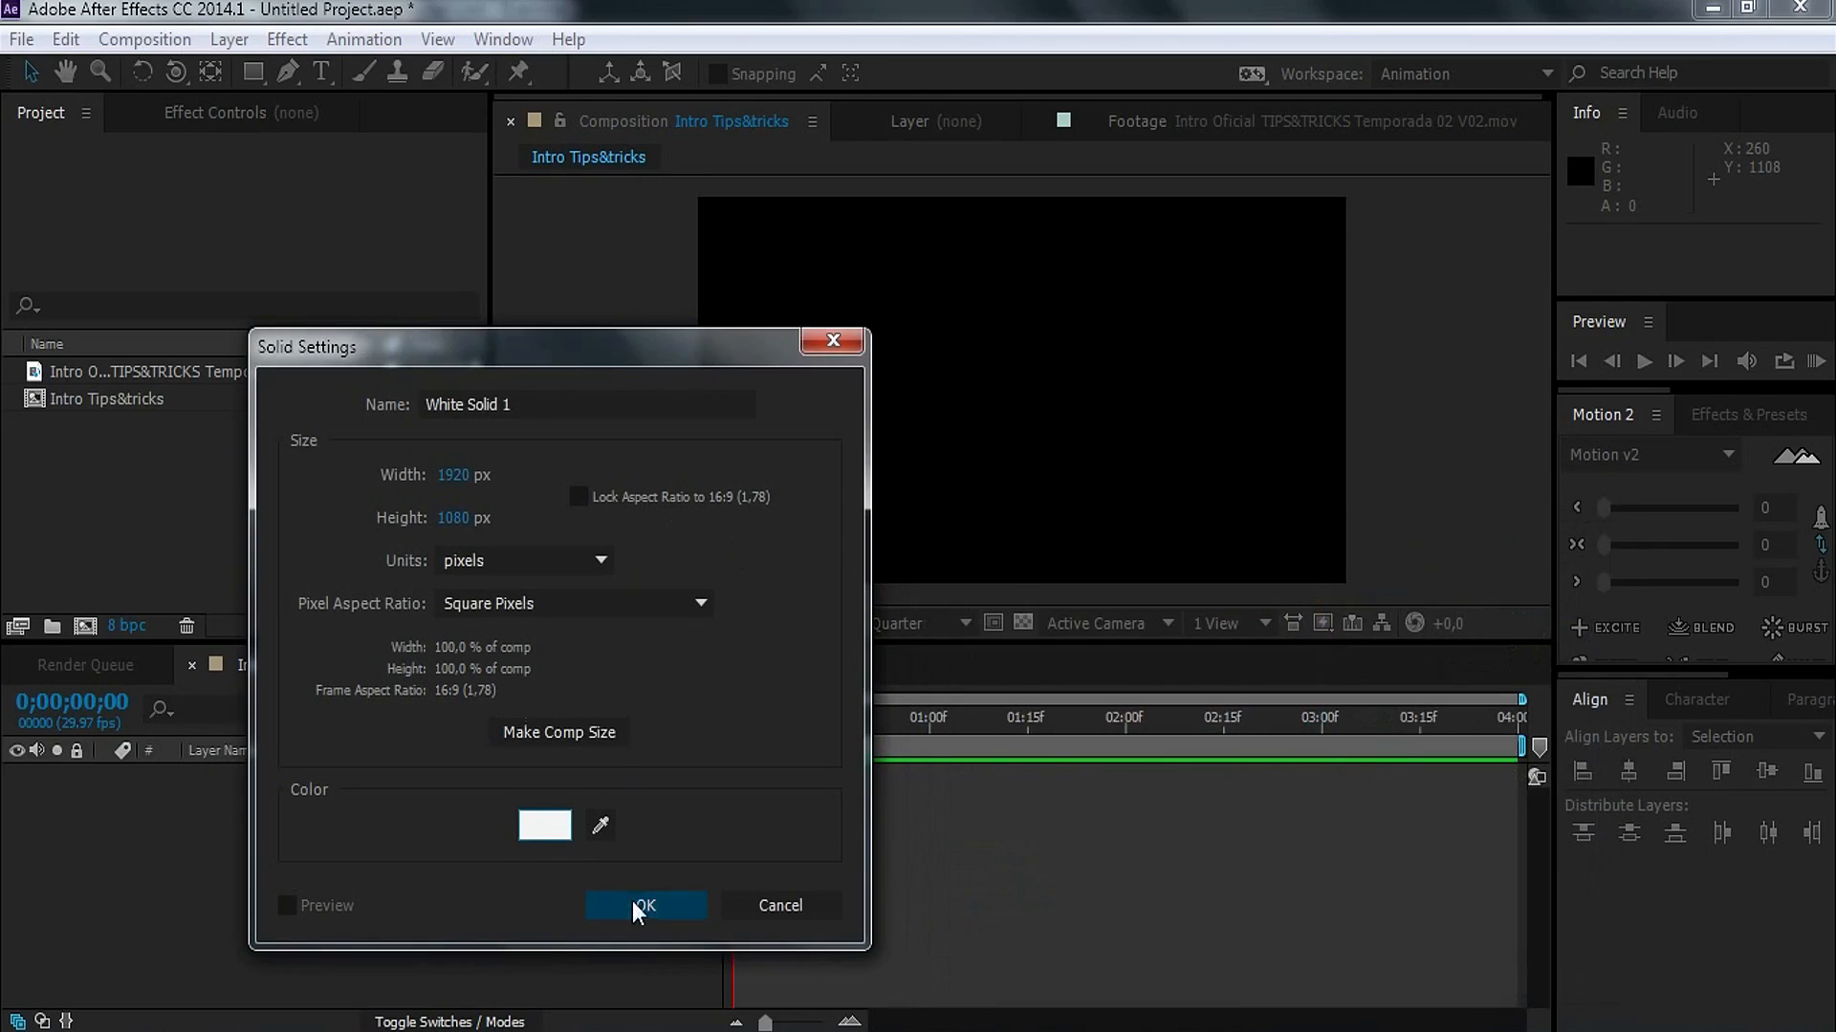
left_click(658, 904)
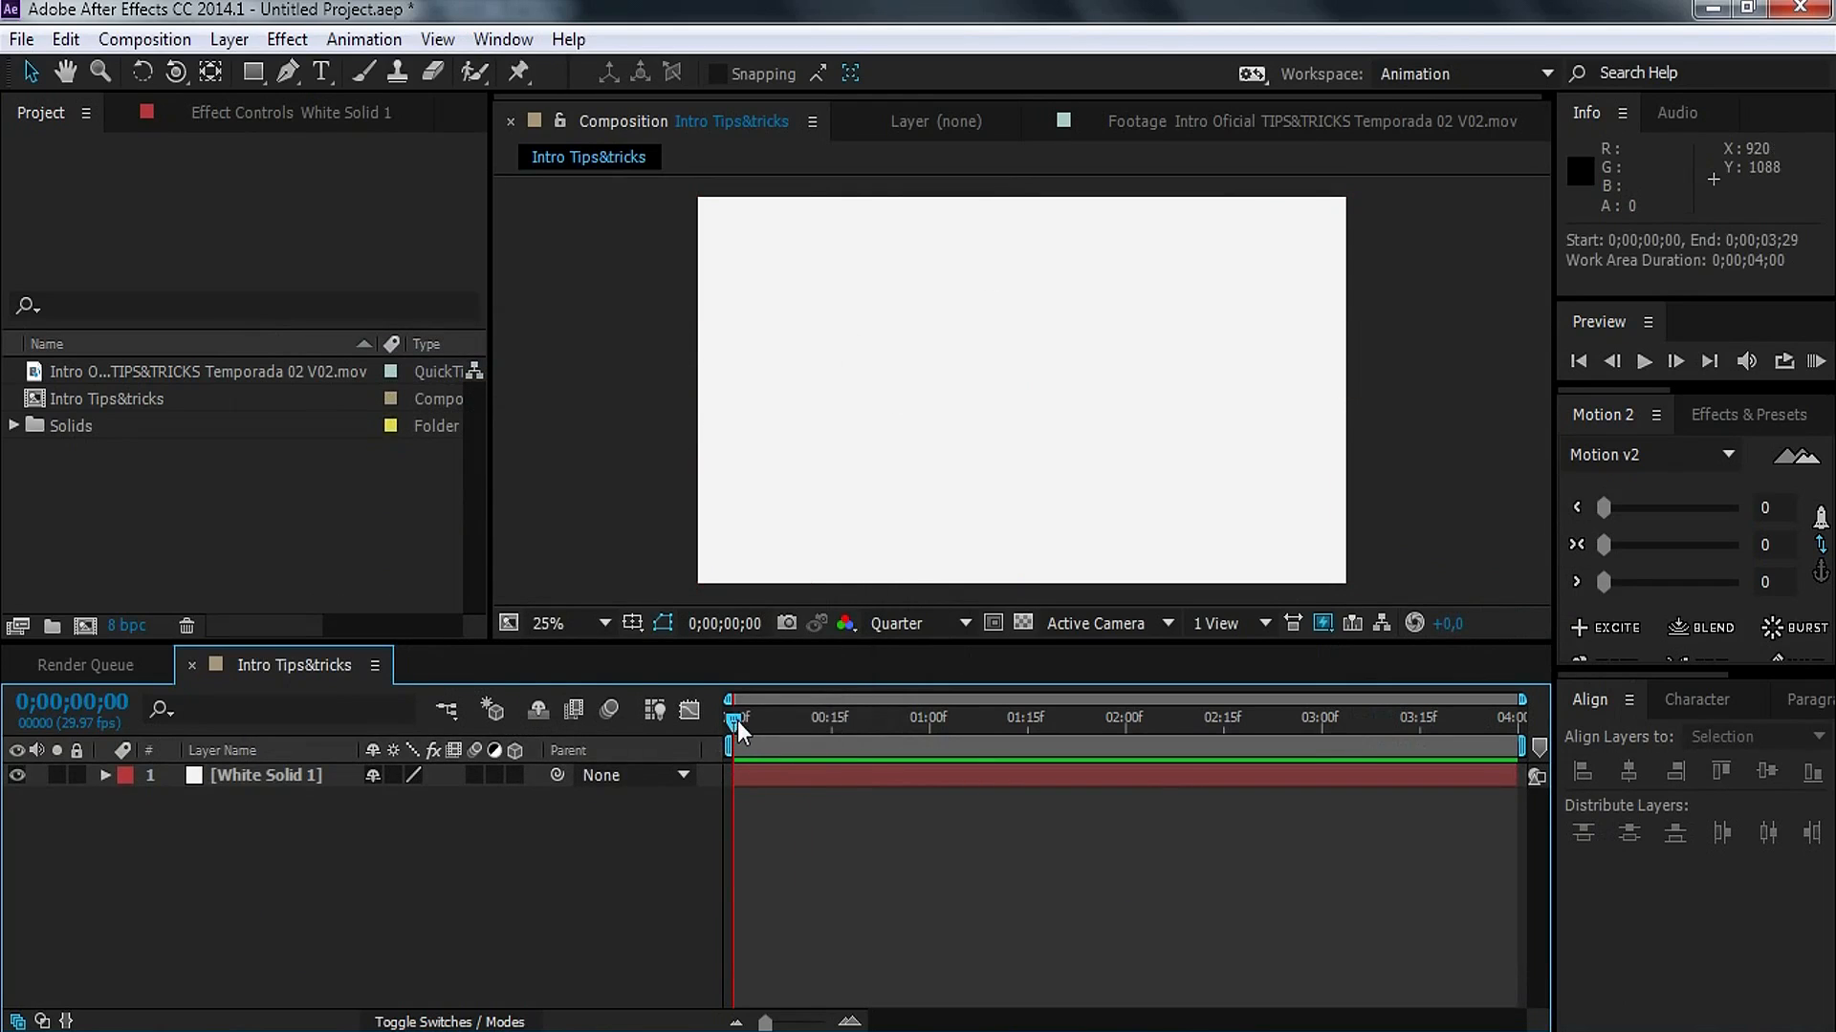
Step: Rename the white solid layer as "Background"
left_click(295, 772)
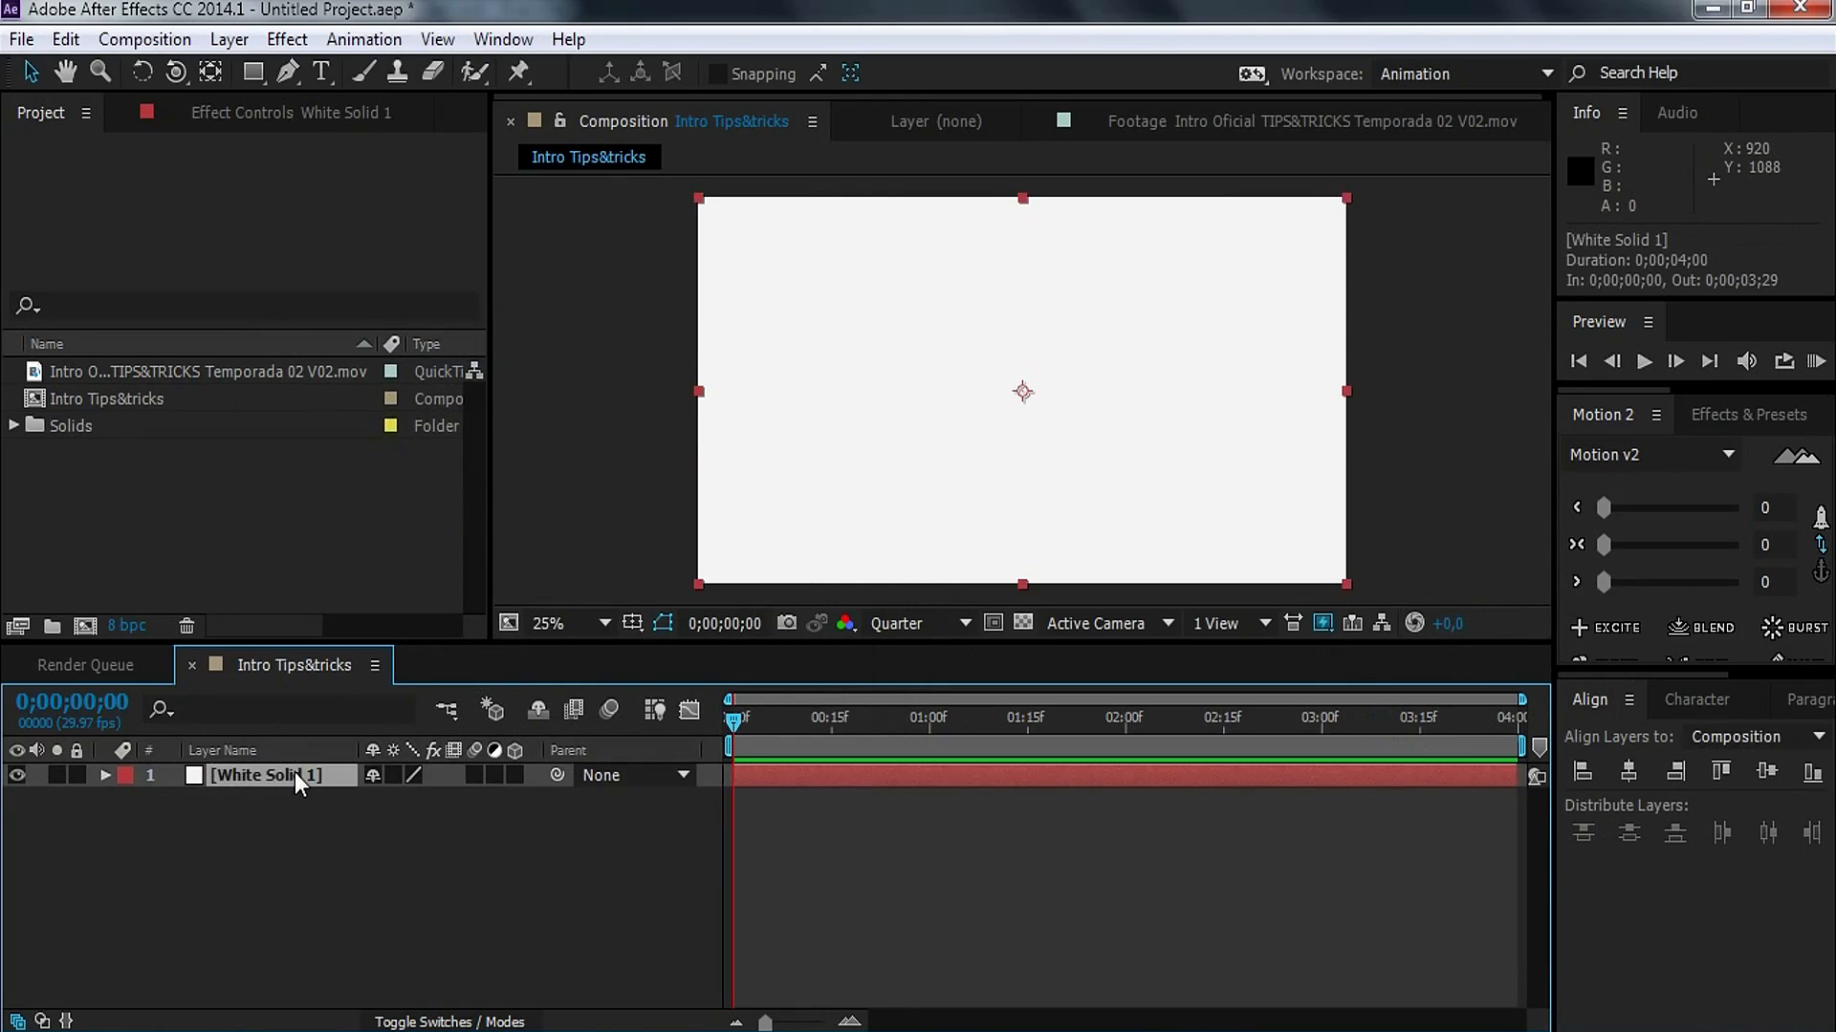
key("Return")
type("Backgrou")
key("Return")
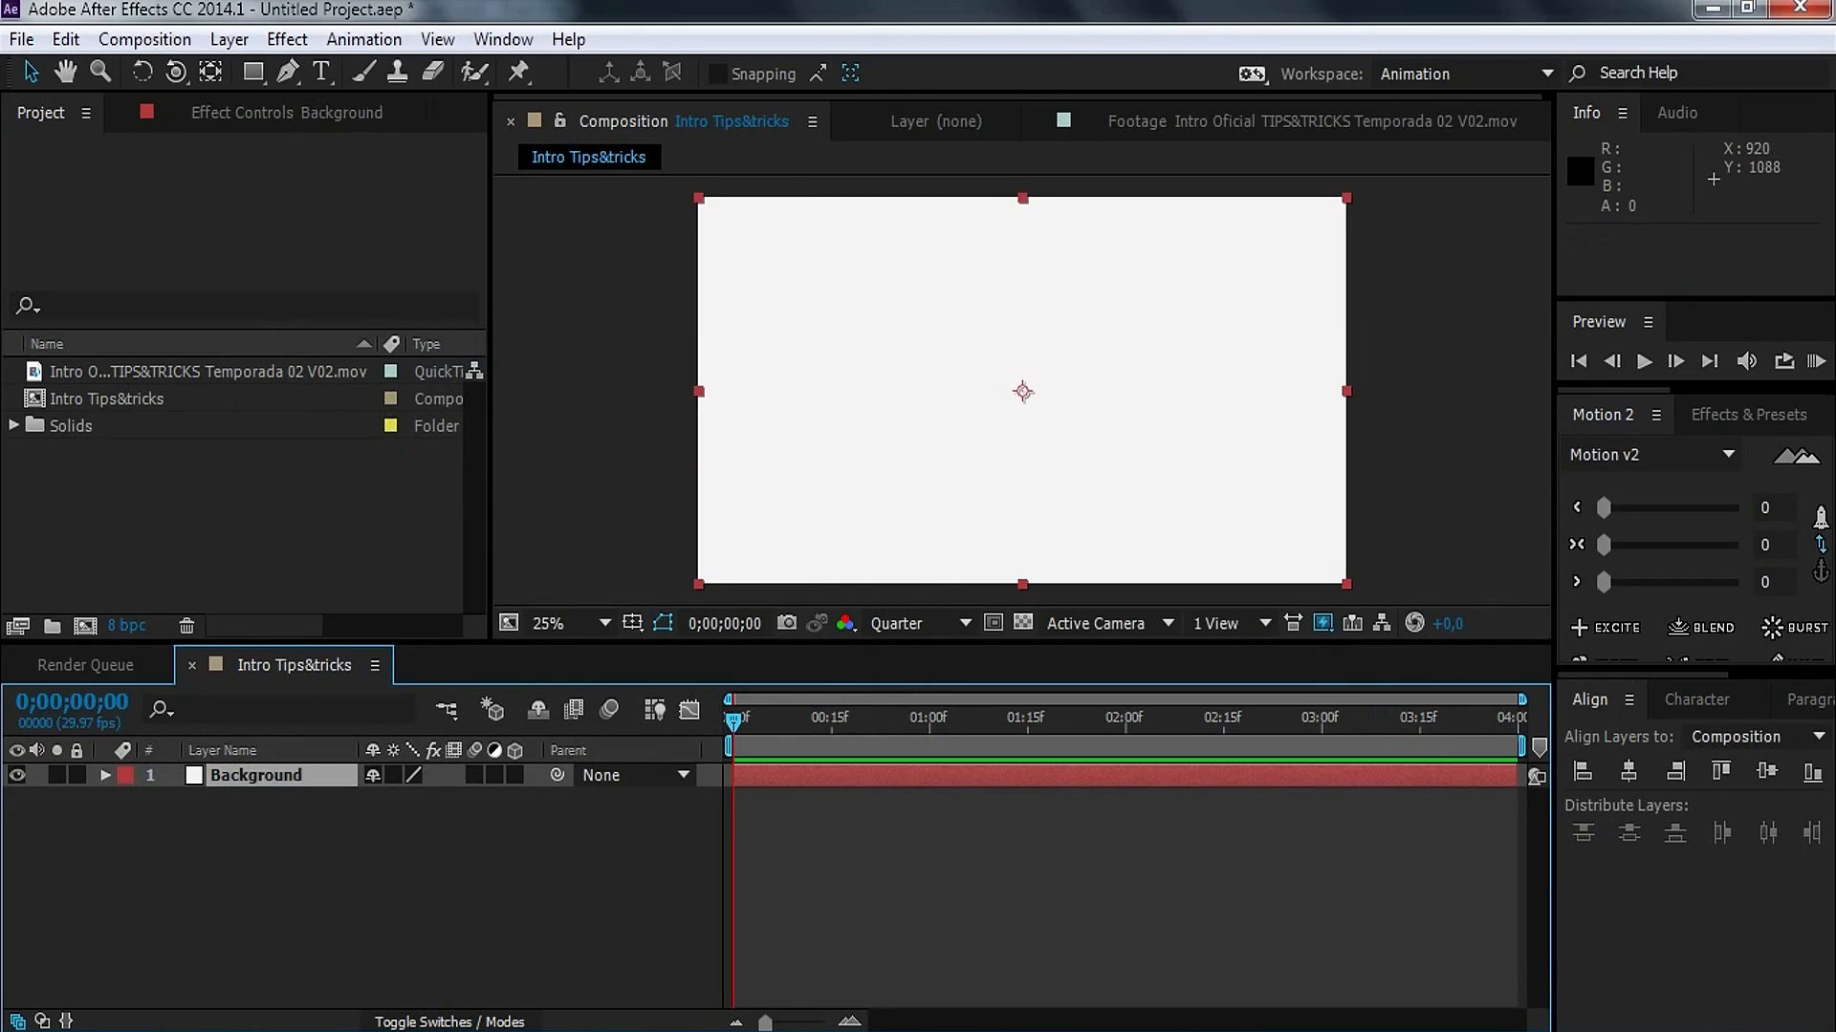
left_click(377, 832)
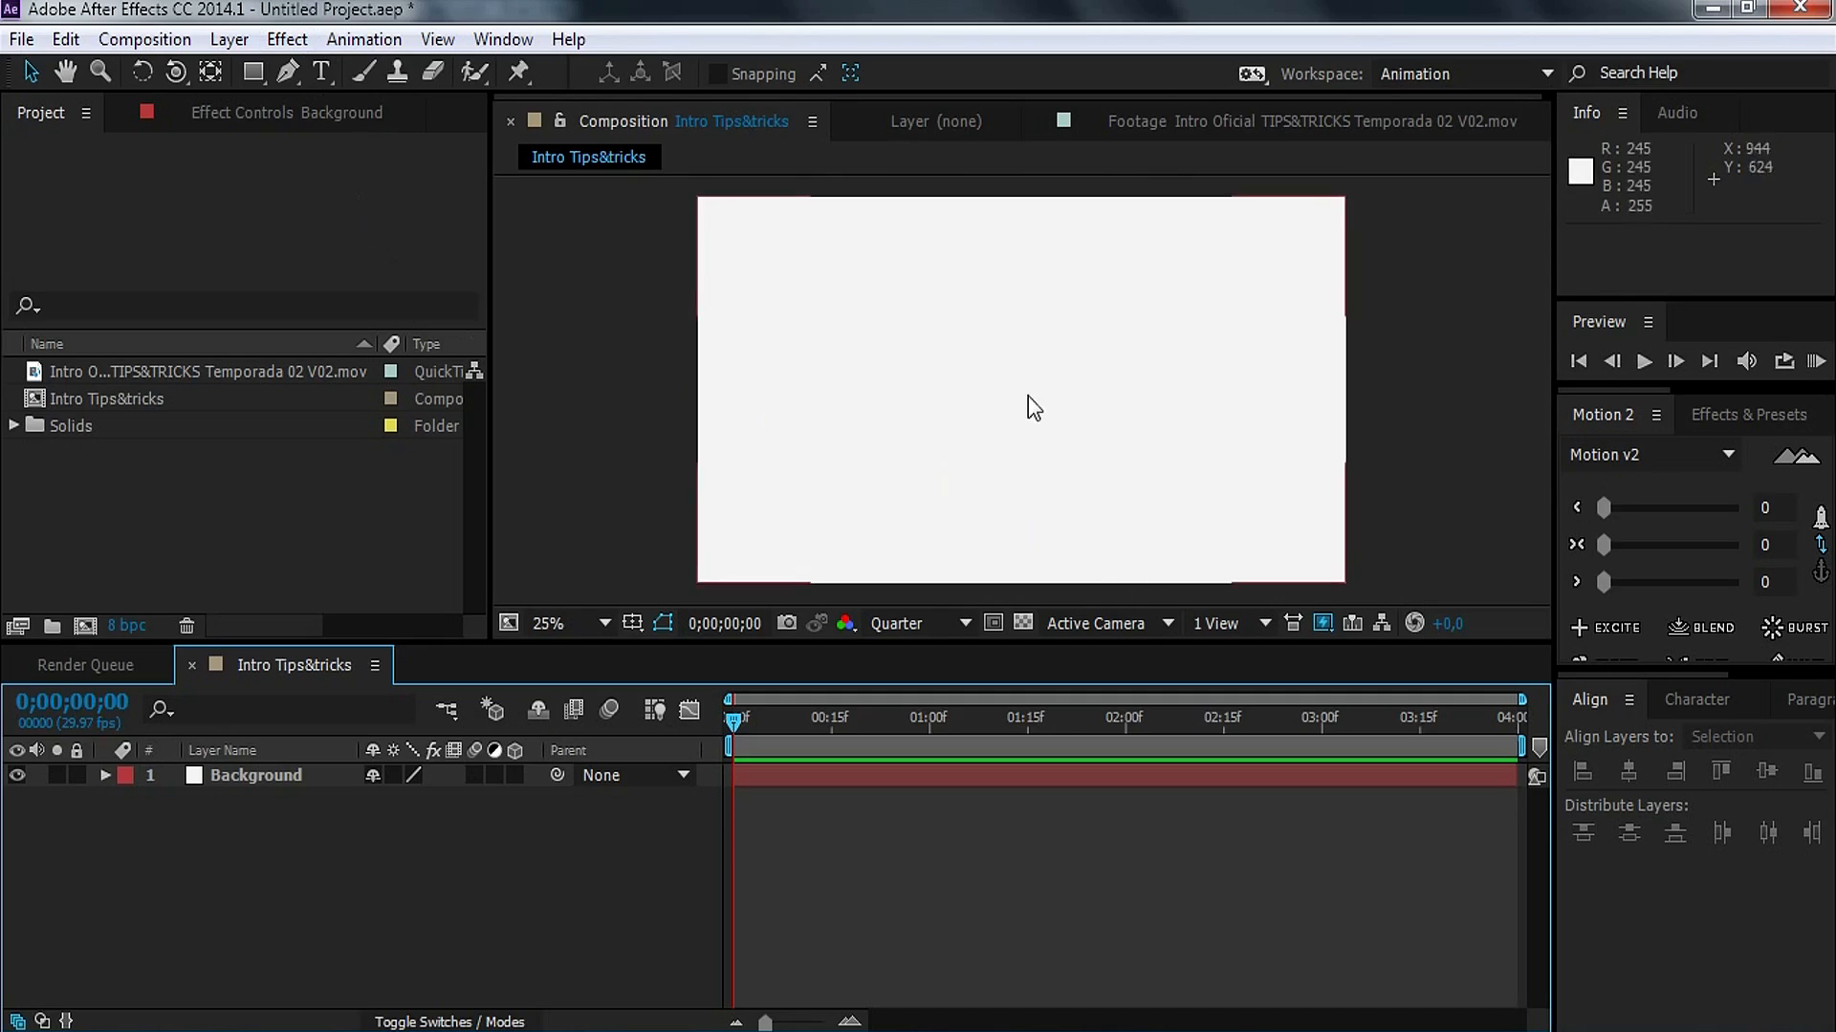
Step: Add a text layer reading "TIPS&TRICKS" over the white background
left_click(320, 73)
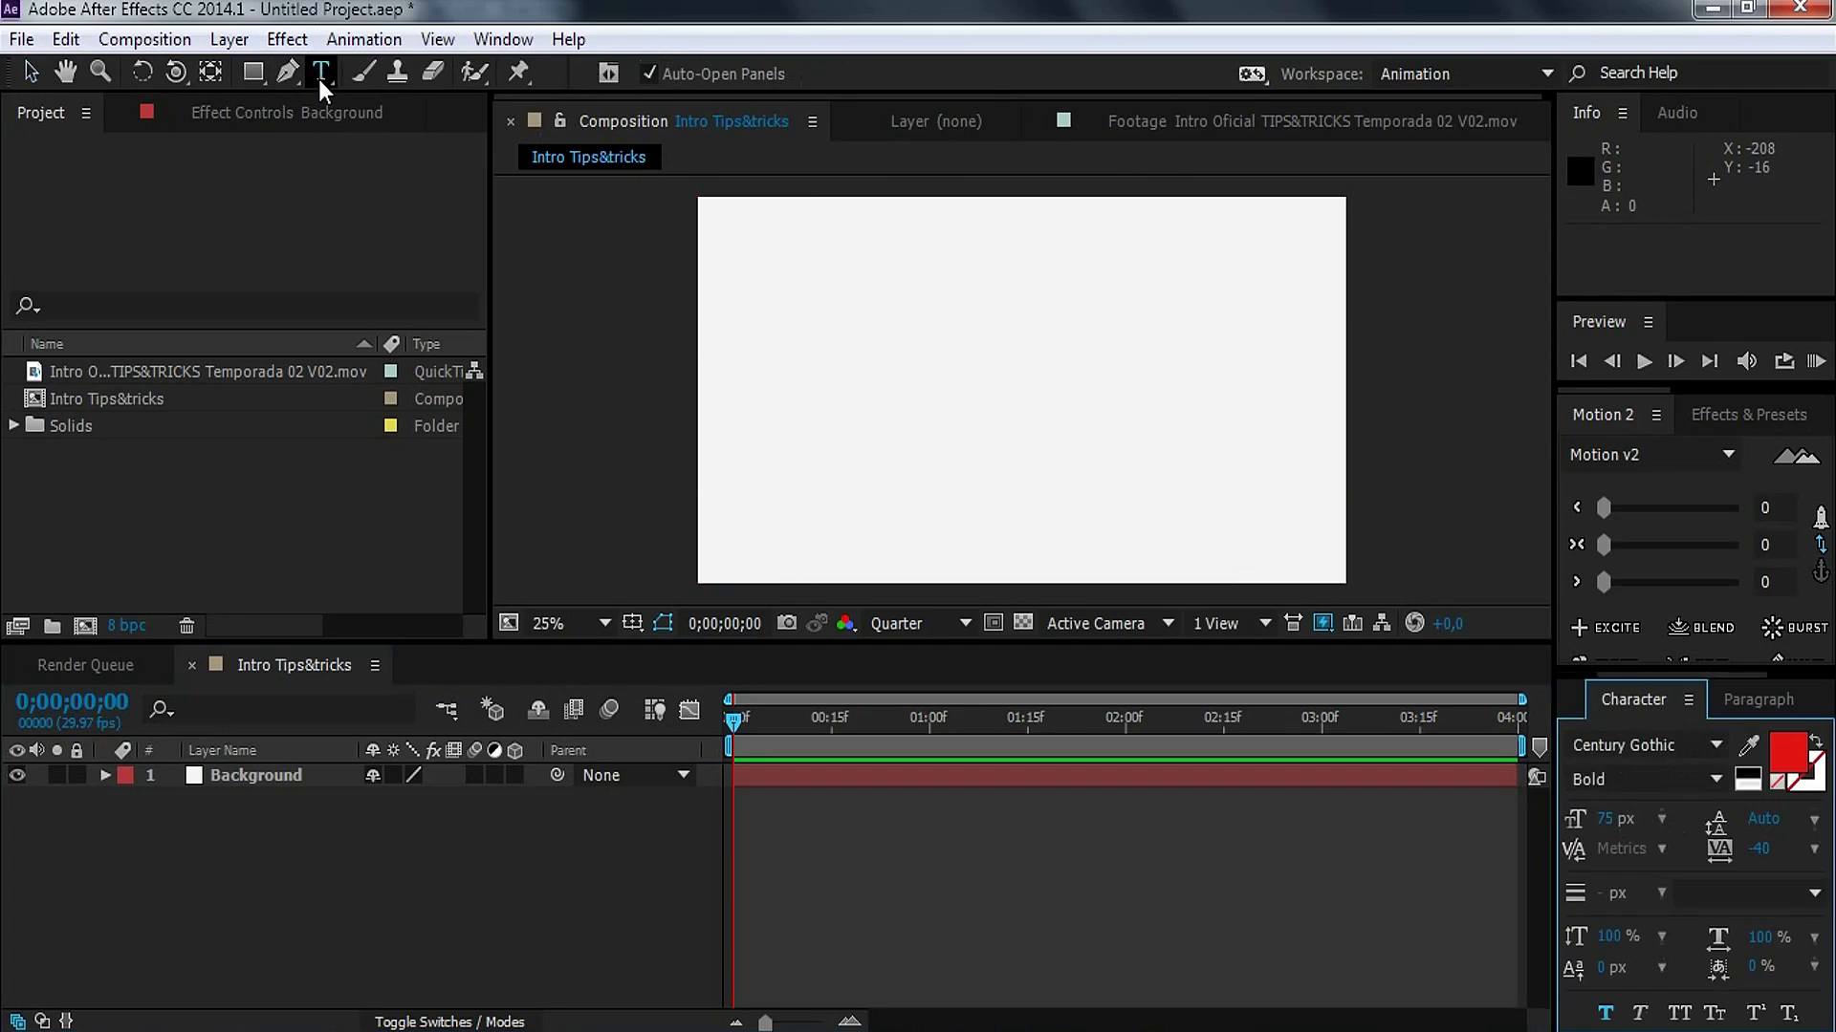
left_click(872, 409)
type("TIPS&TRICKS")
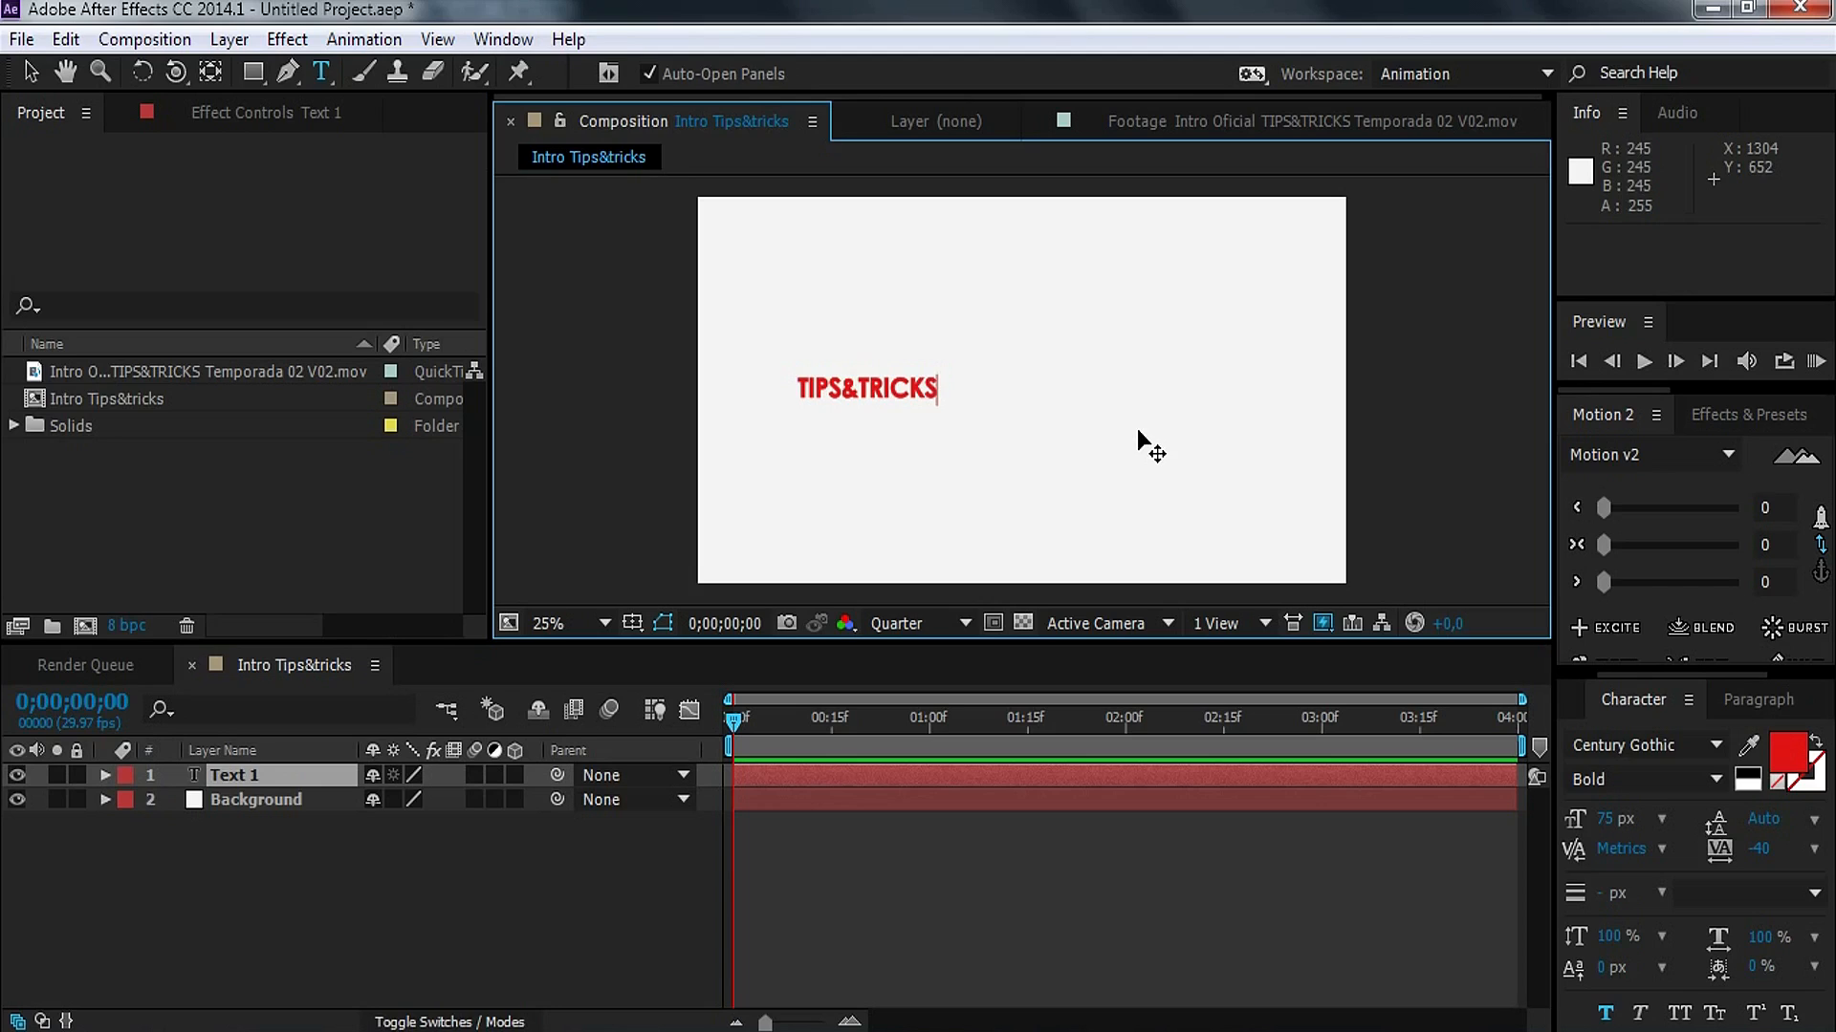
Step: Set "TIPS&" in Century Gothic Regular and "TRICKS" in Century Gothic Bold
key("ctrl+a")
left_click_drag(845, 392, 786, 396)
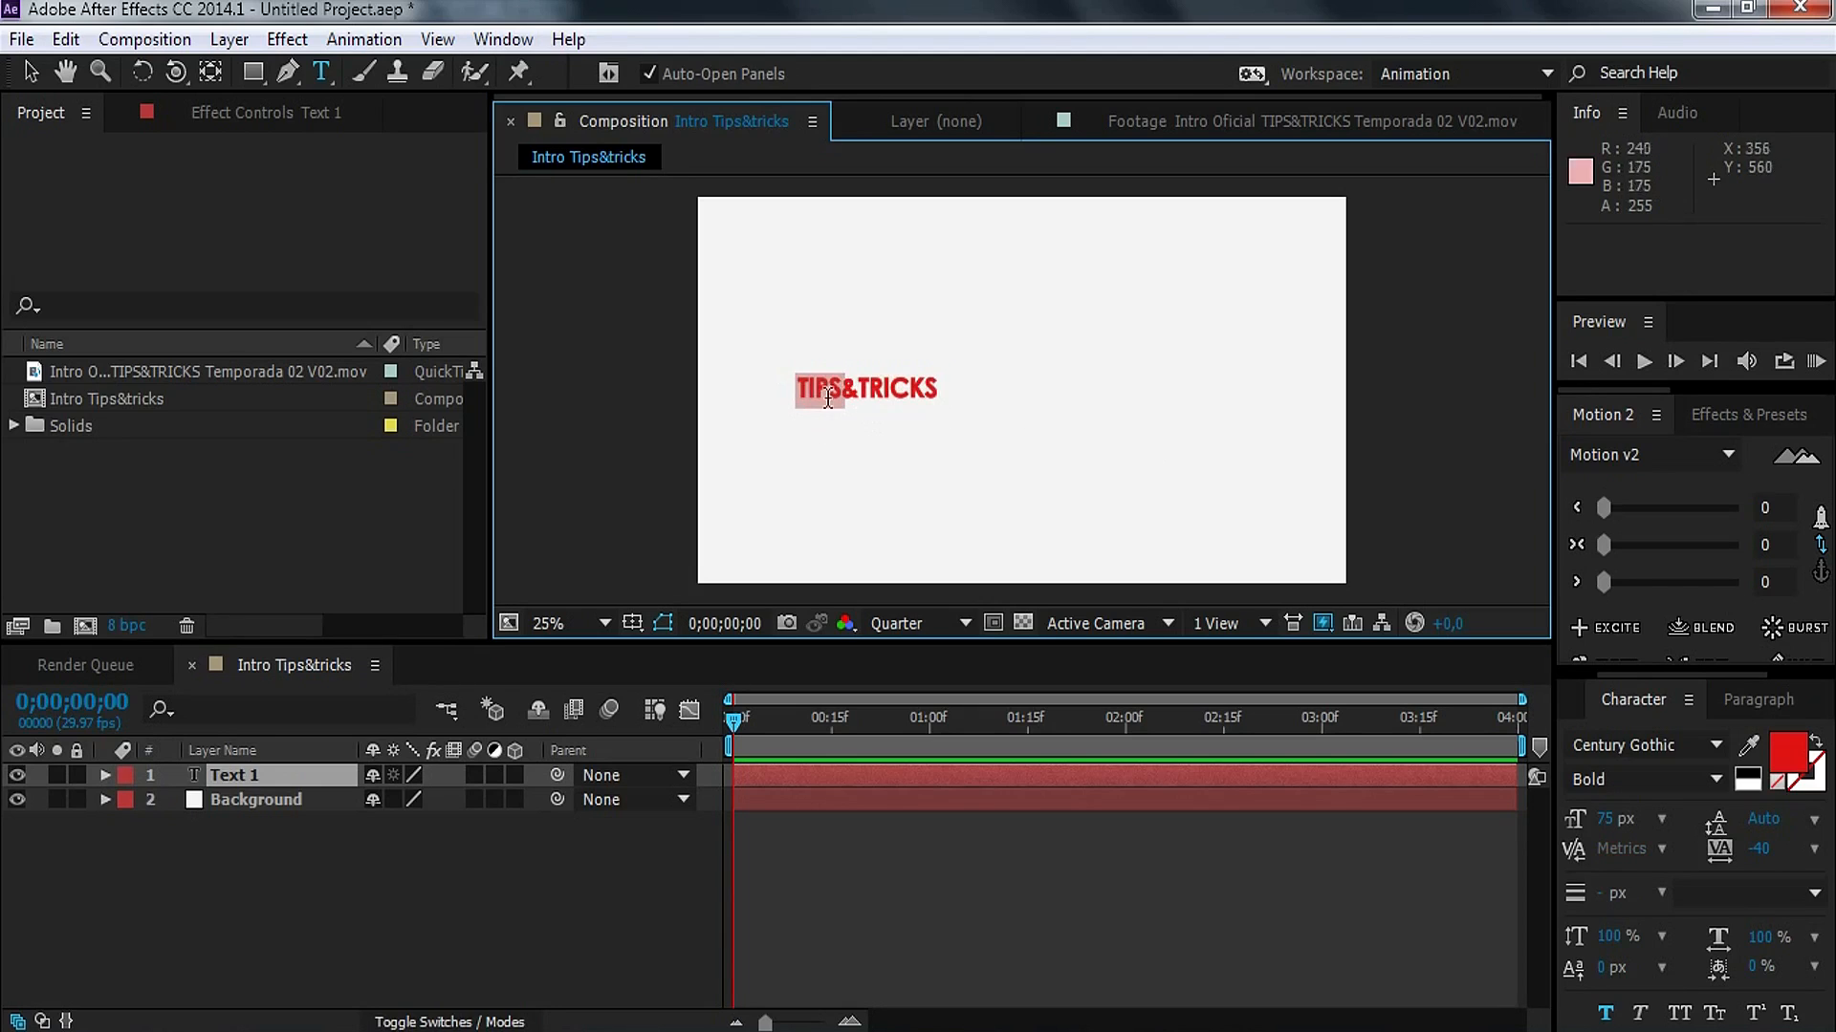
left_click(862, 390)
left_click_drag(862, 390, 795, 392)
left_click(1716, 779)
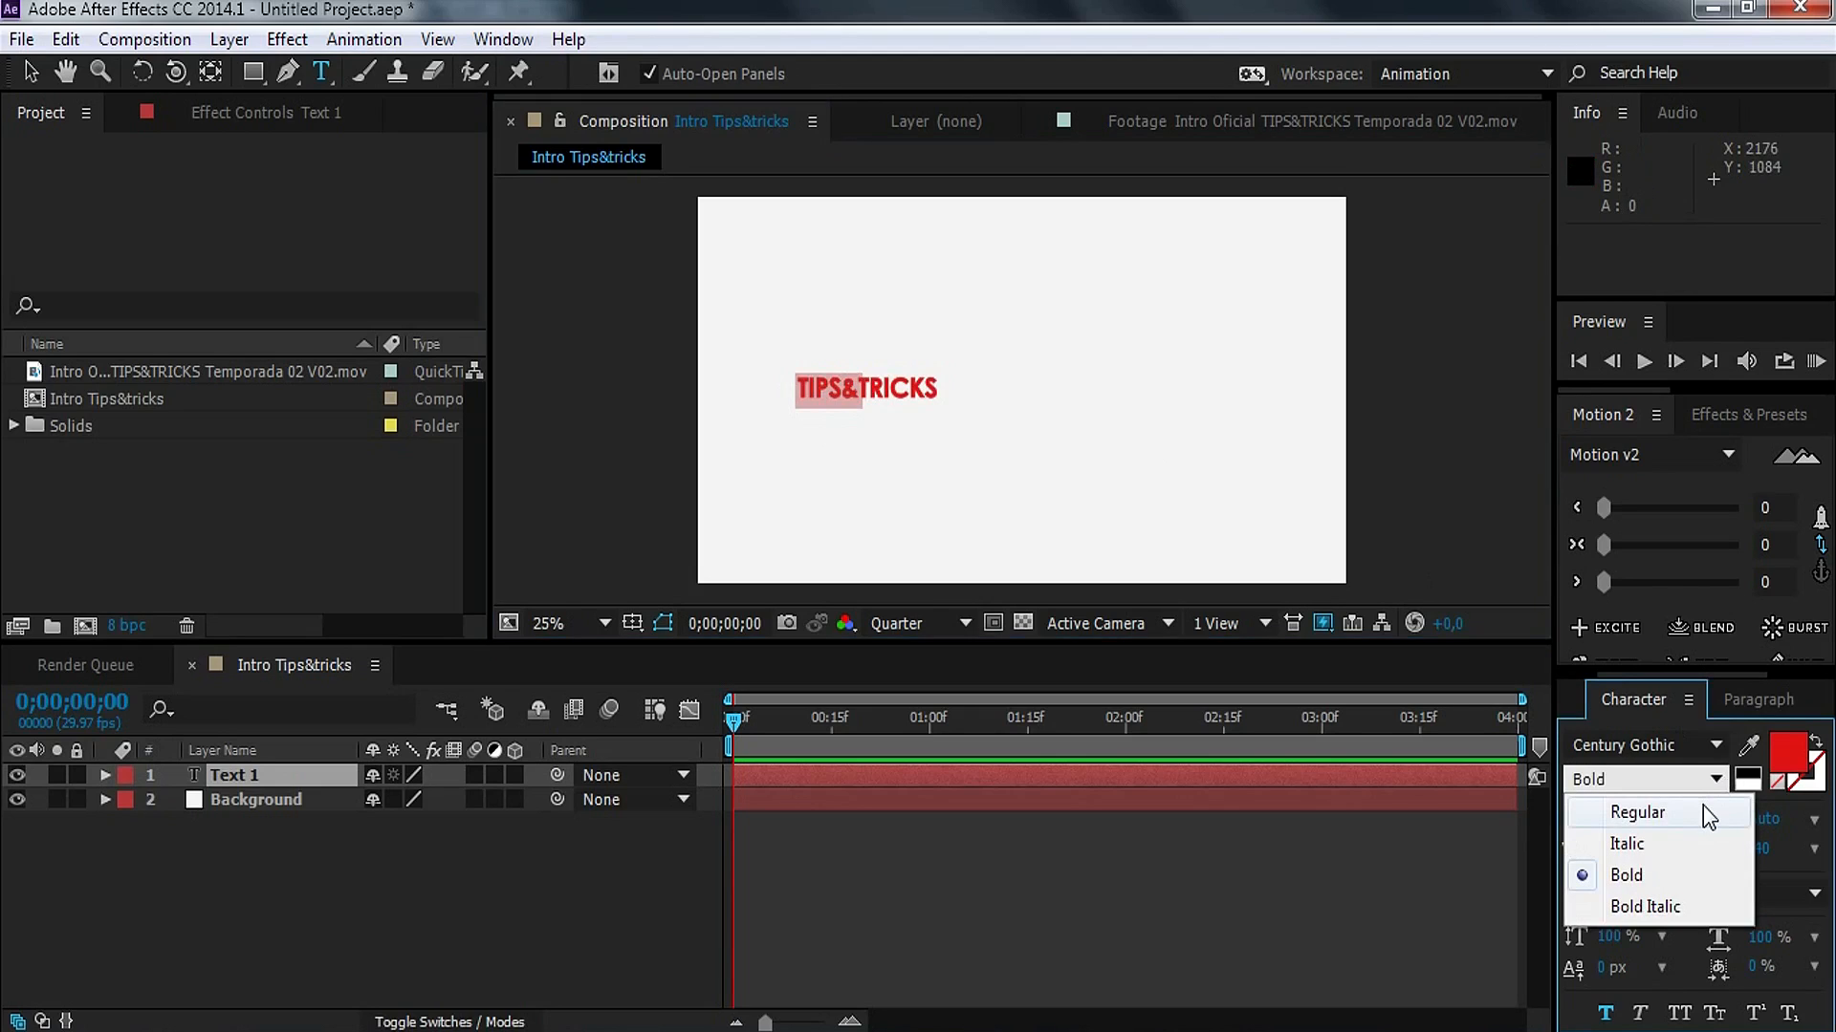
left_click(1637, 813)
left_click_drag(858, 390, 1012, 397)
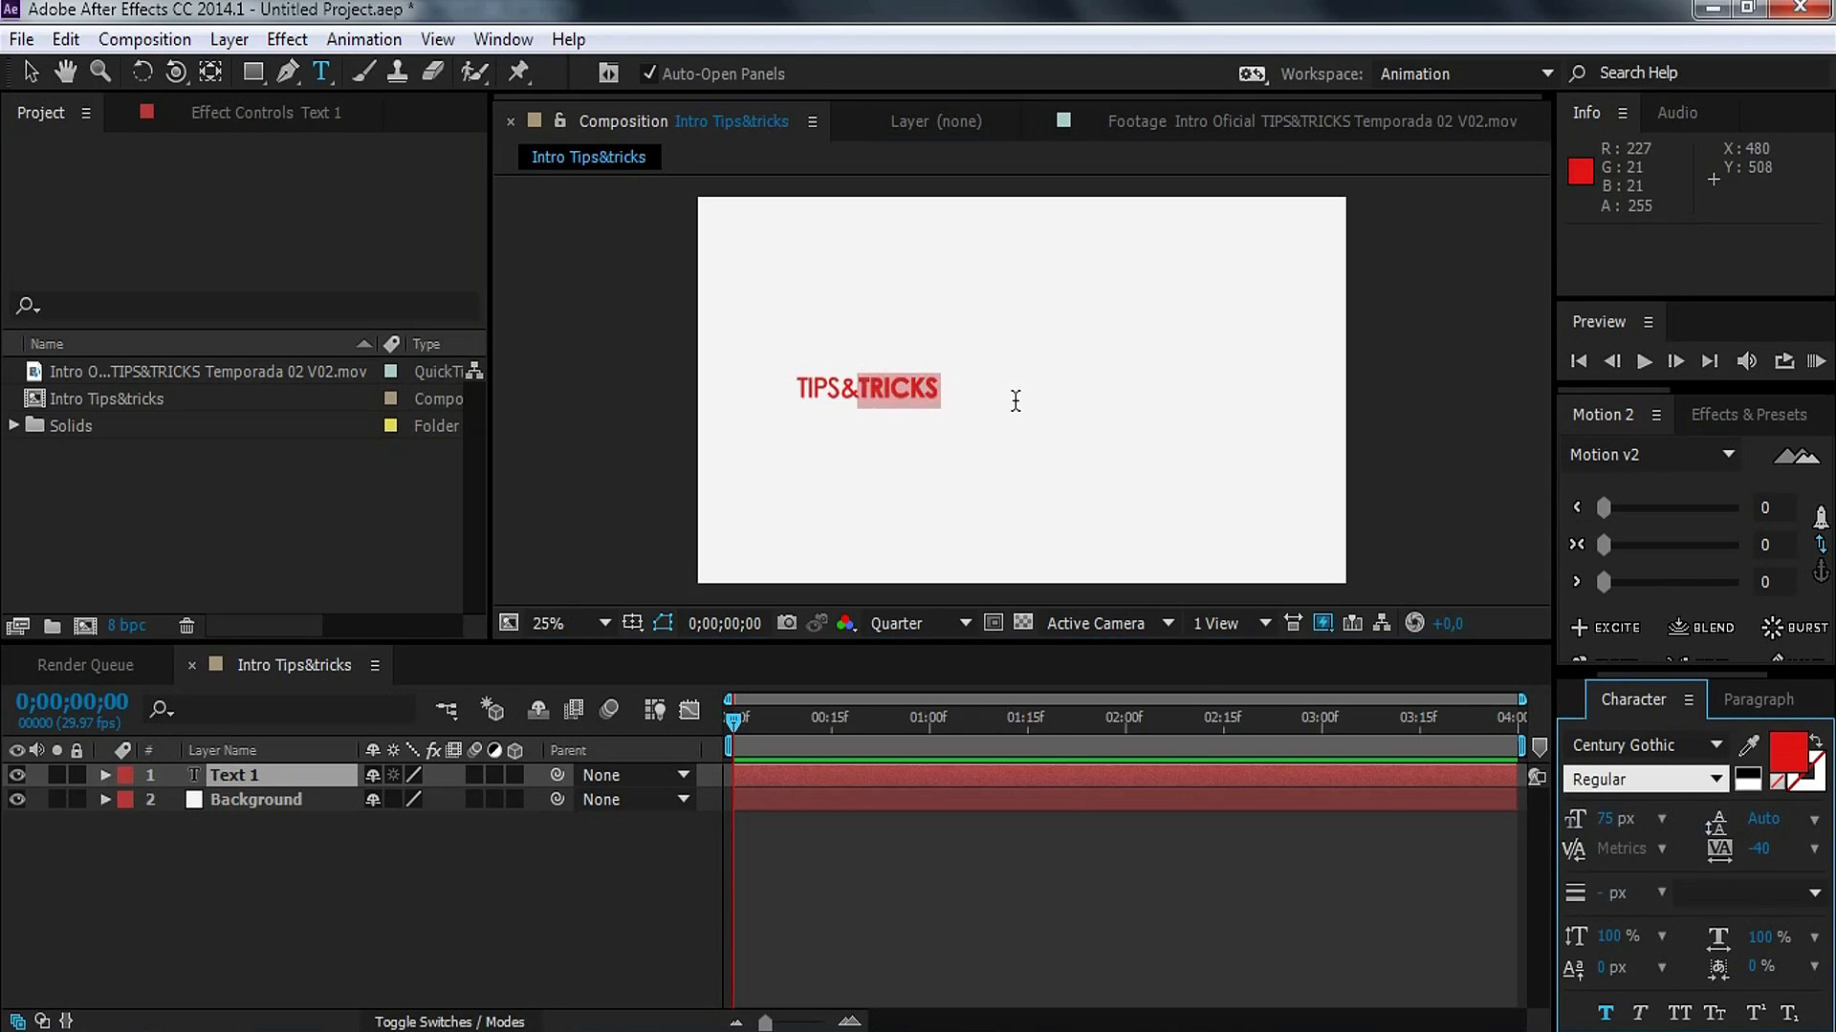
left_click(1711, 779)
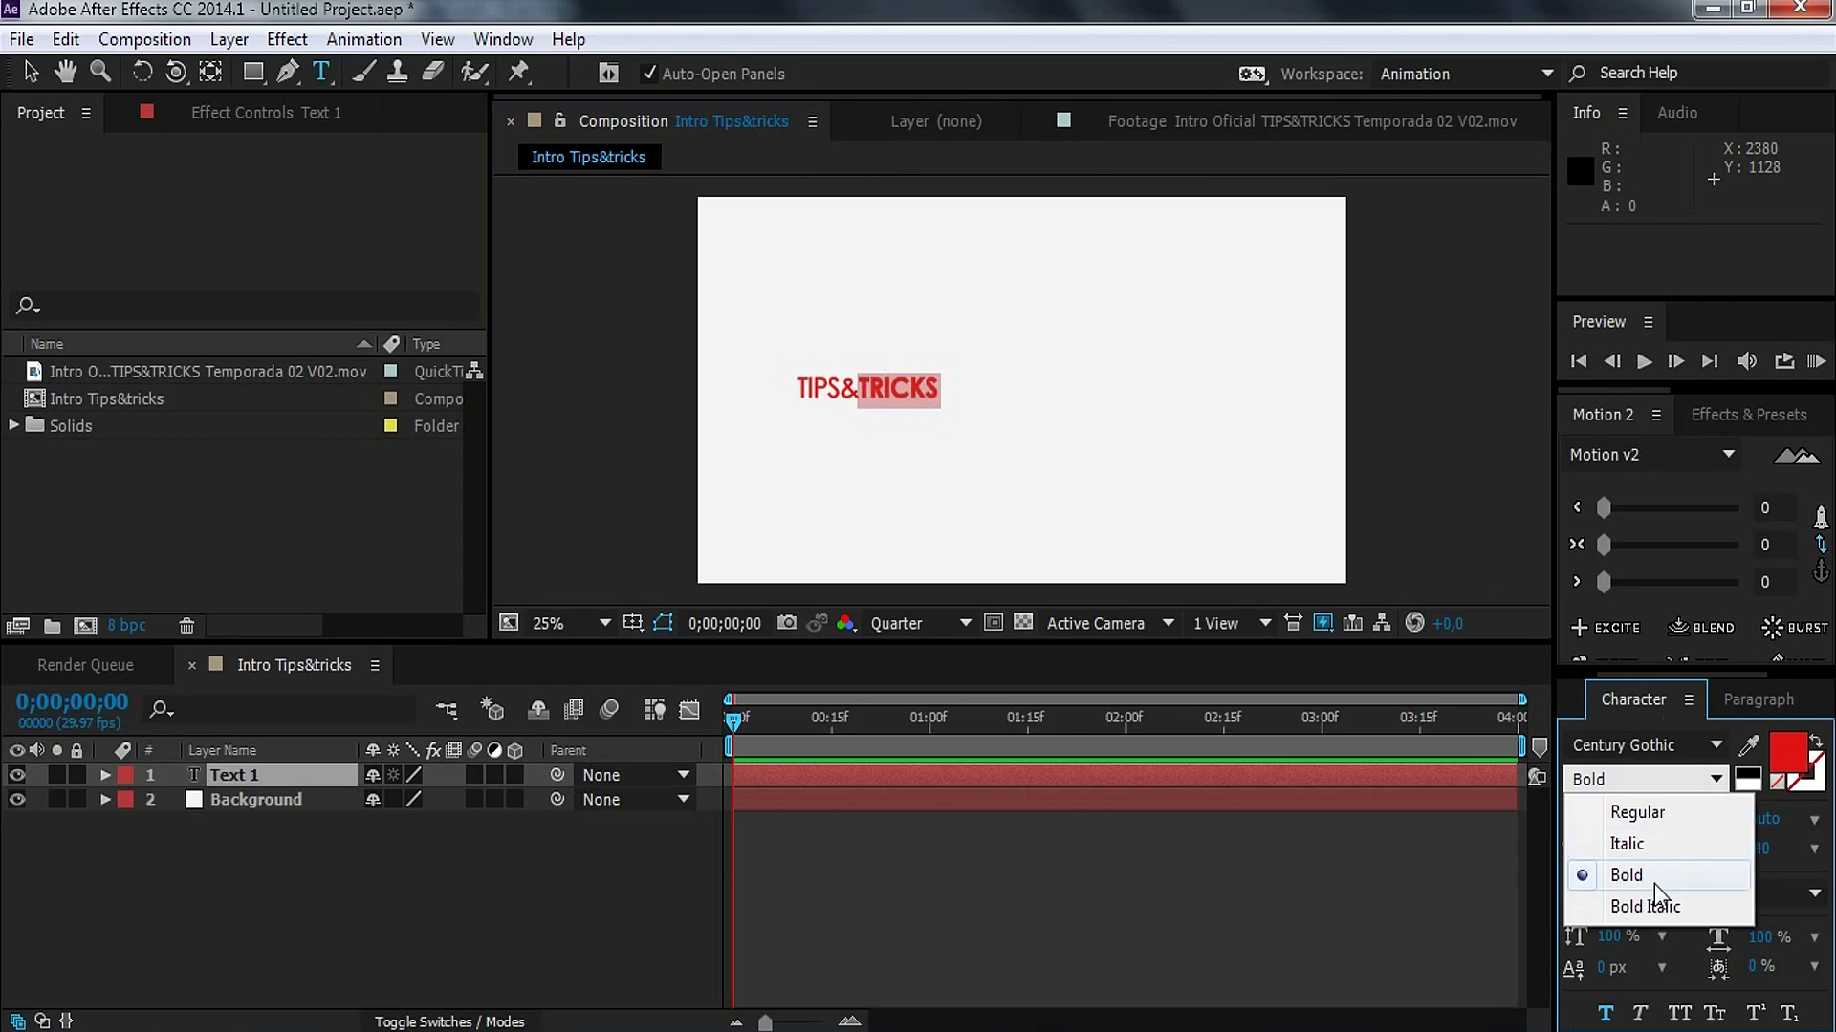
left_click(1655, 885)
Step: Change the fill colour of "TIPS&" to near-black 101010
double_click(863, 398)
left_click(862, 399)
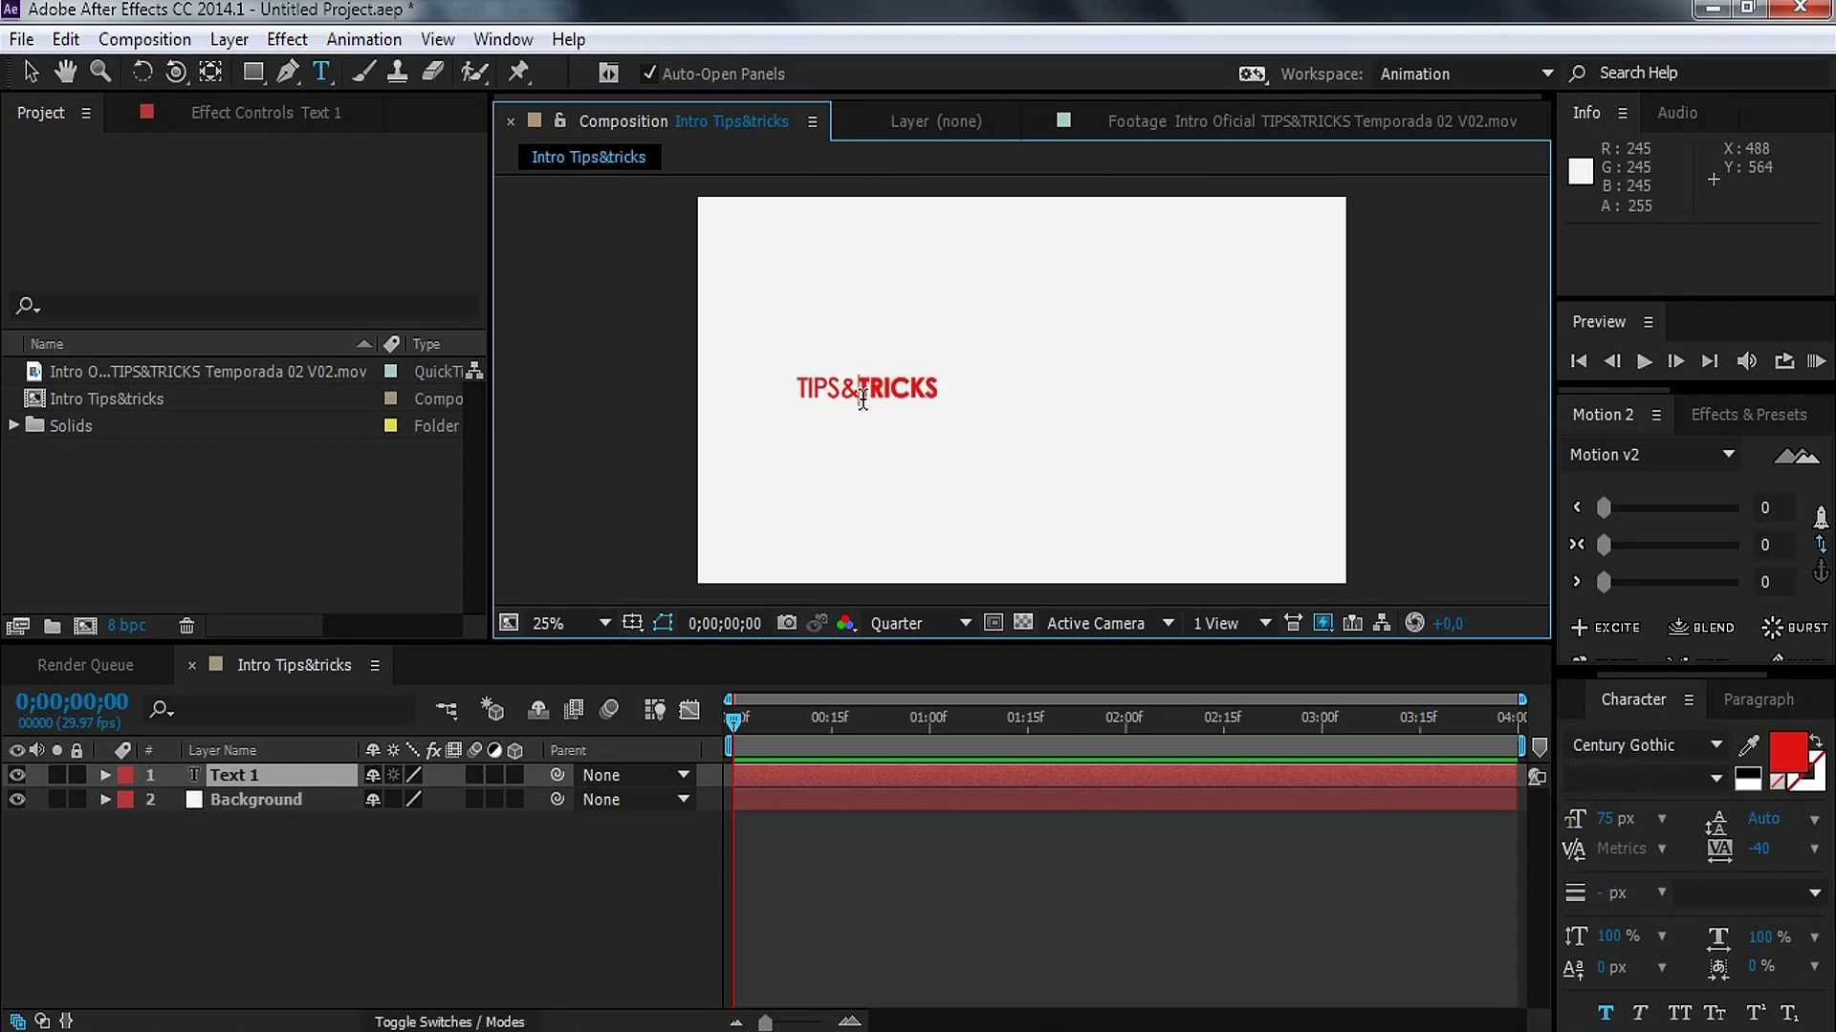
left_click_drag(858, 400, 754, 382)
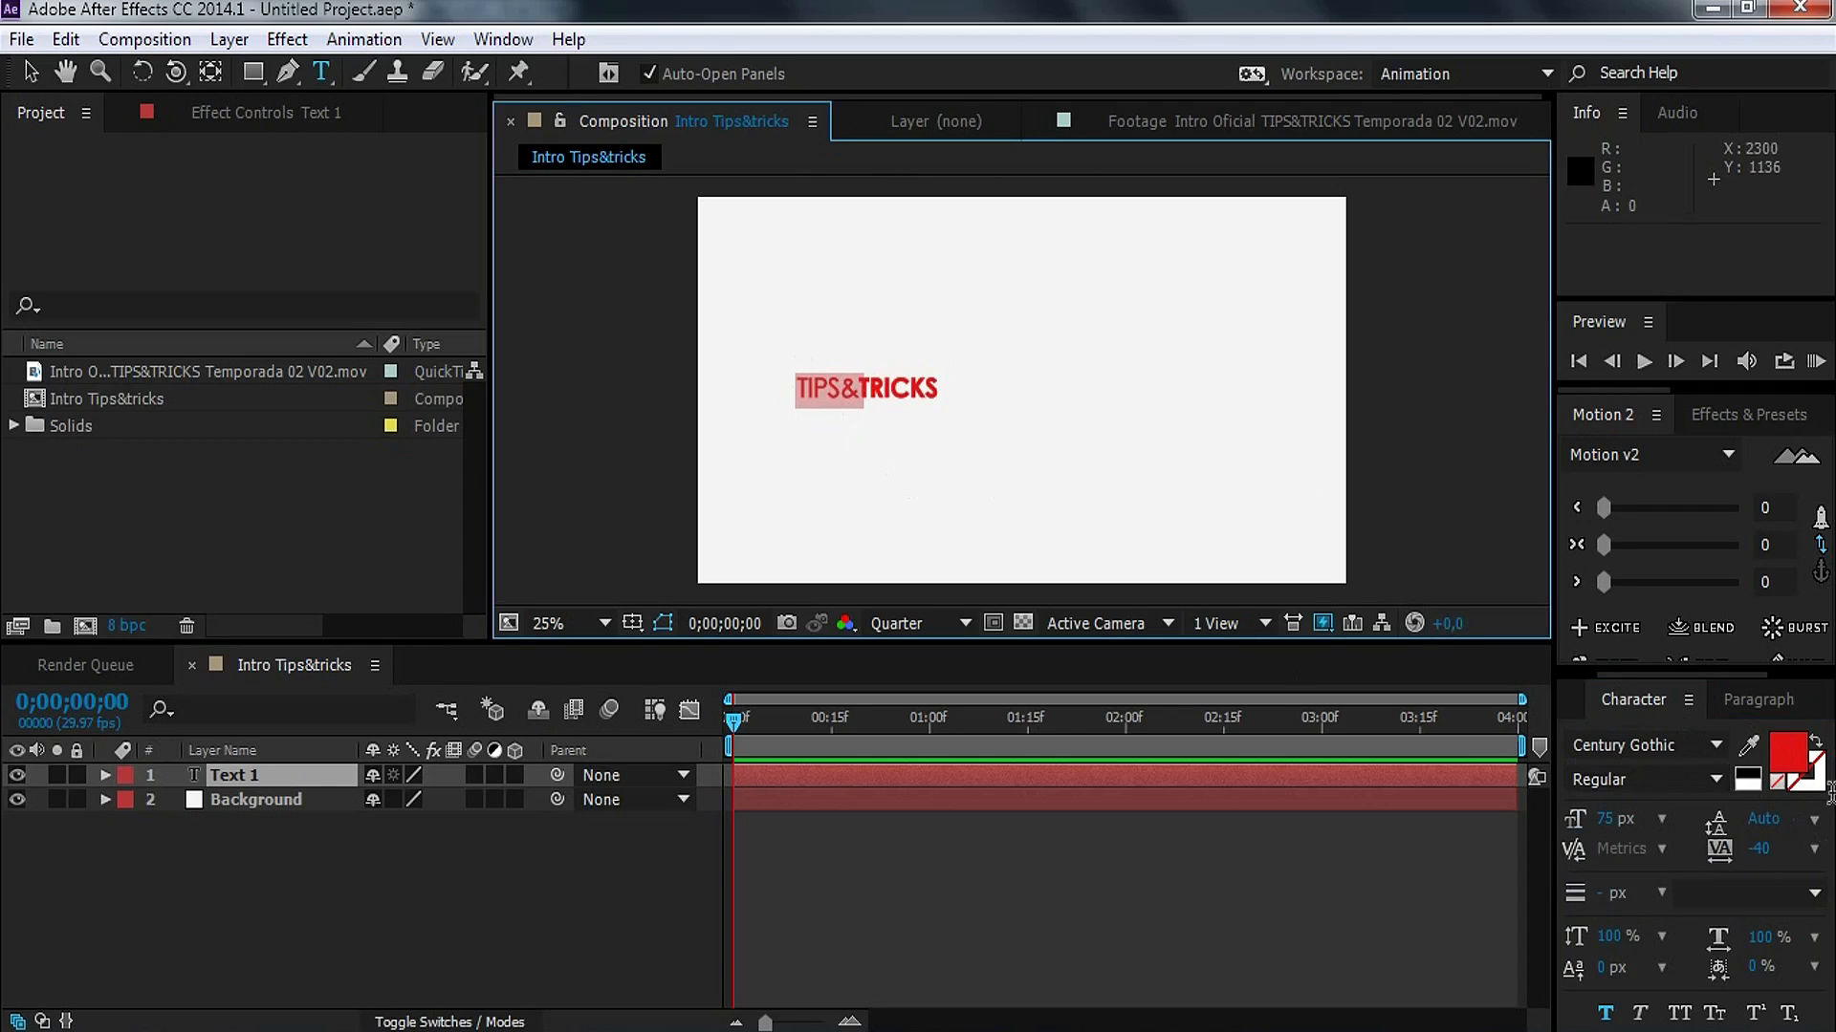
left_click(1747, 772)
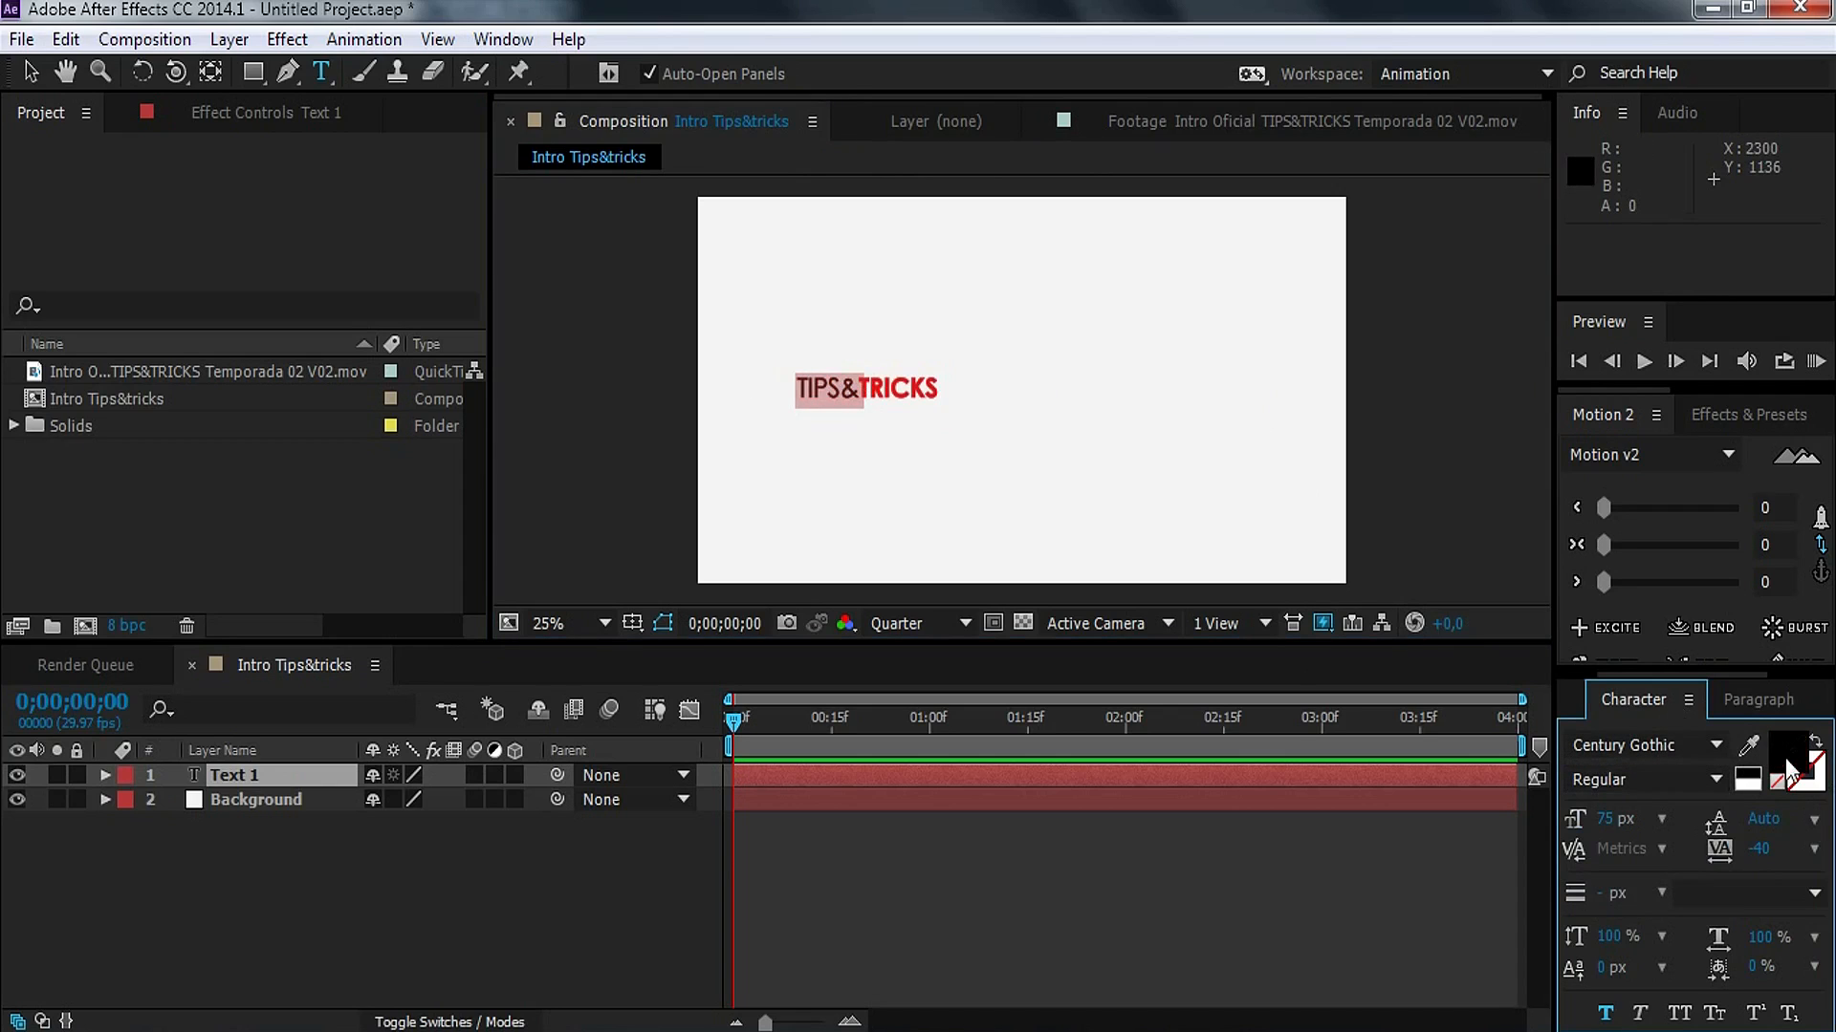
left_click(1765, 772)
left_click_drag(1007, 918, 925, 932)
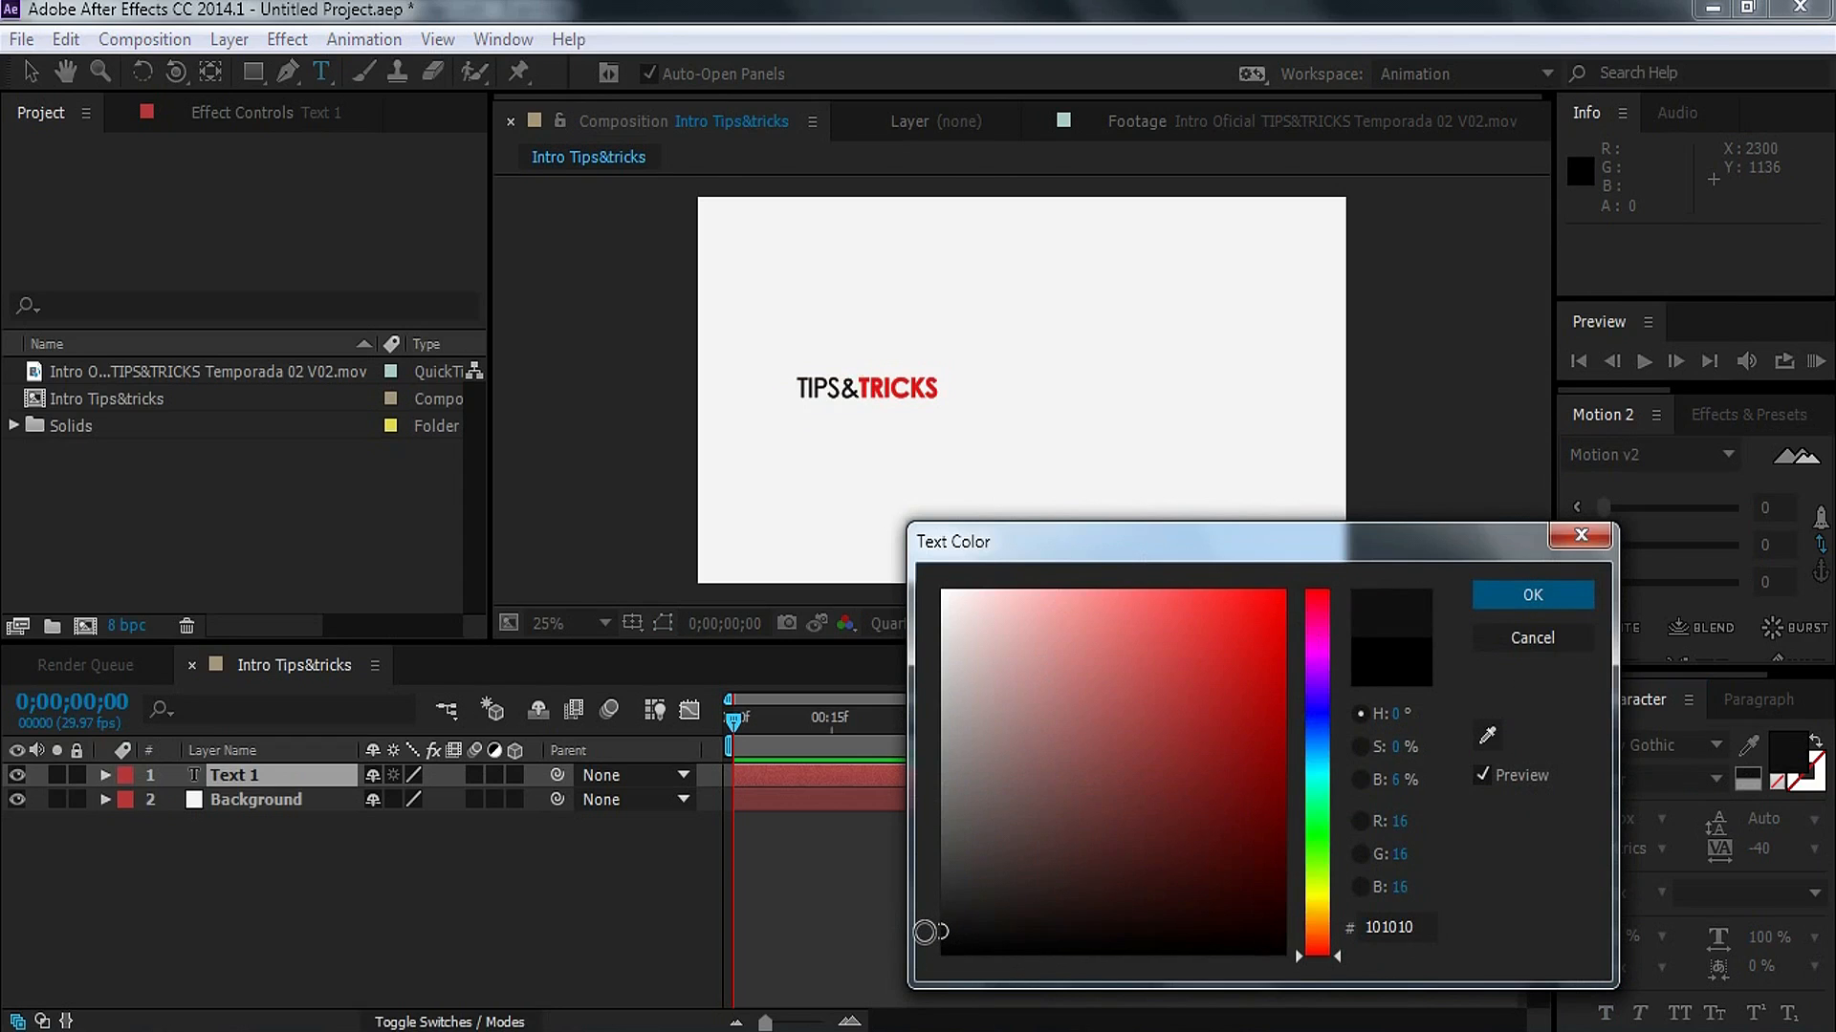
key("Return")
Step: Set the font size of the whole "TIPS&TRICKS" title to 170 px
left_click(925, 387)
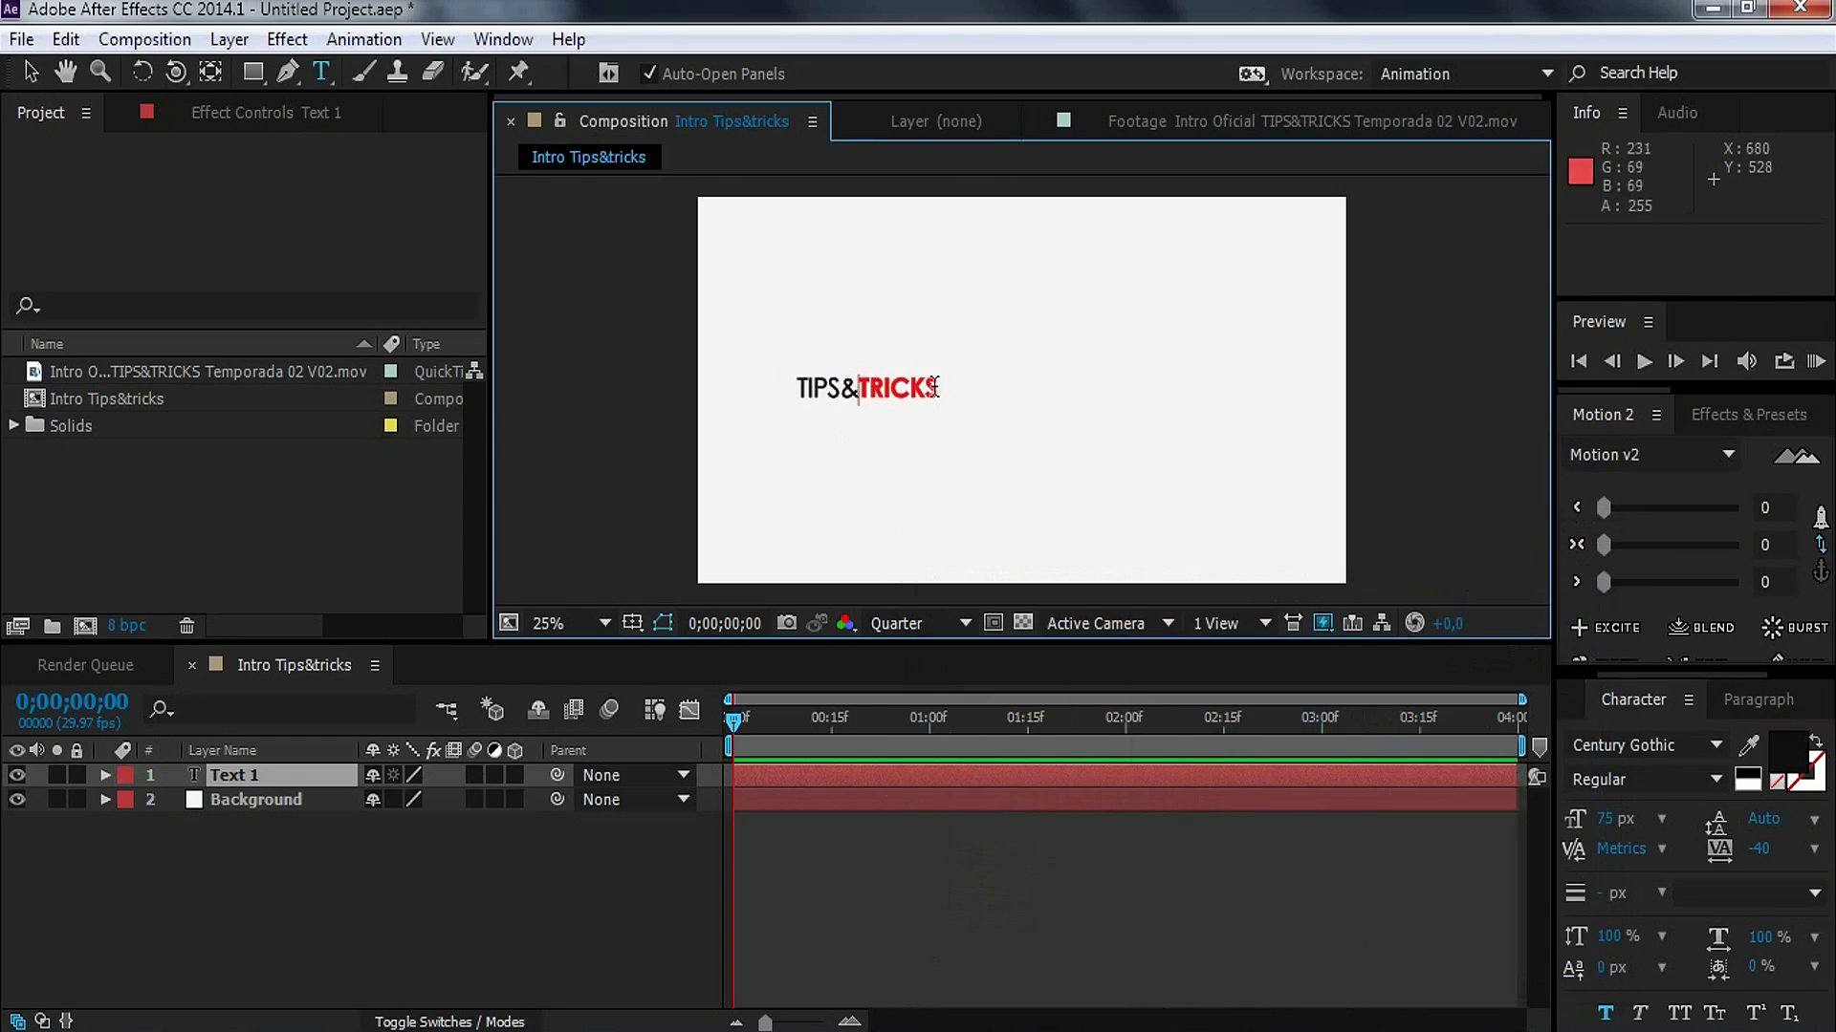
left_click_drag(944, 388, 638, 388)
left_click_drag(1601, 820, 1721, 820)
left_click(1610, 820)
type("7")
type("70")
key("Return")
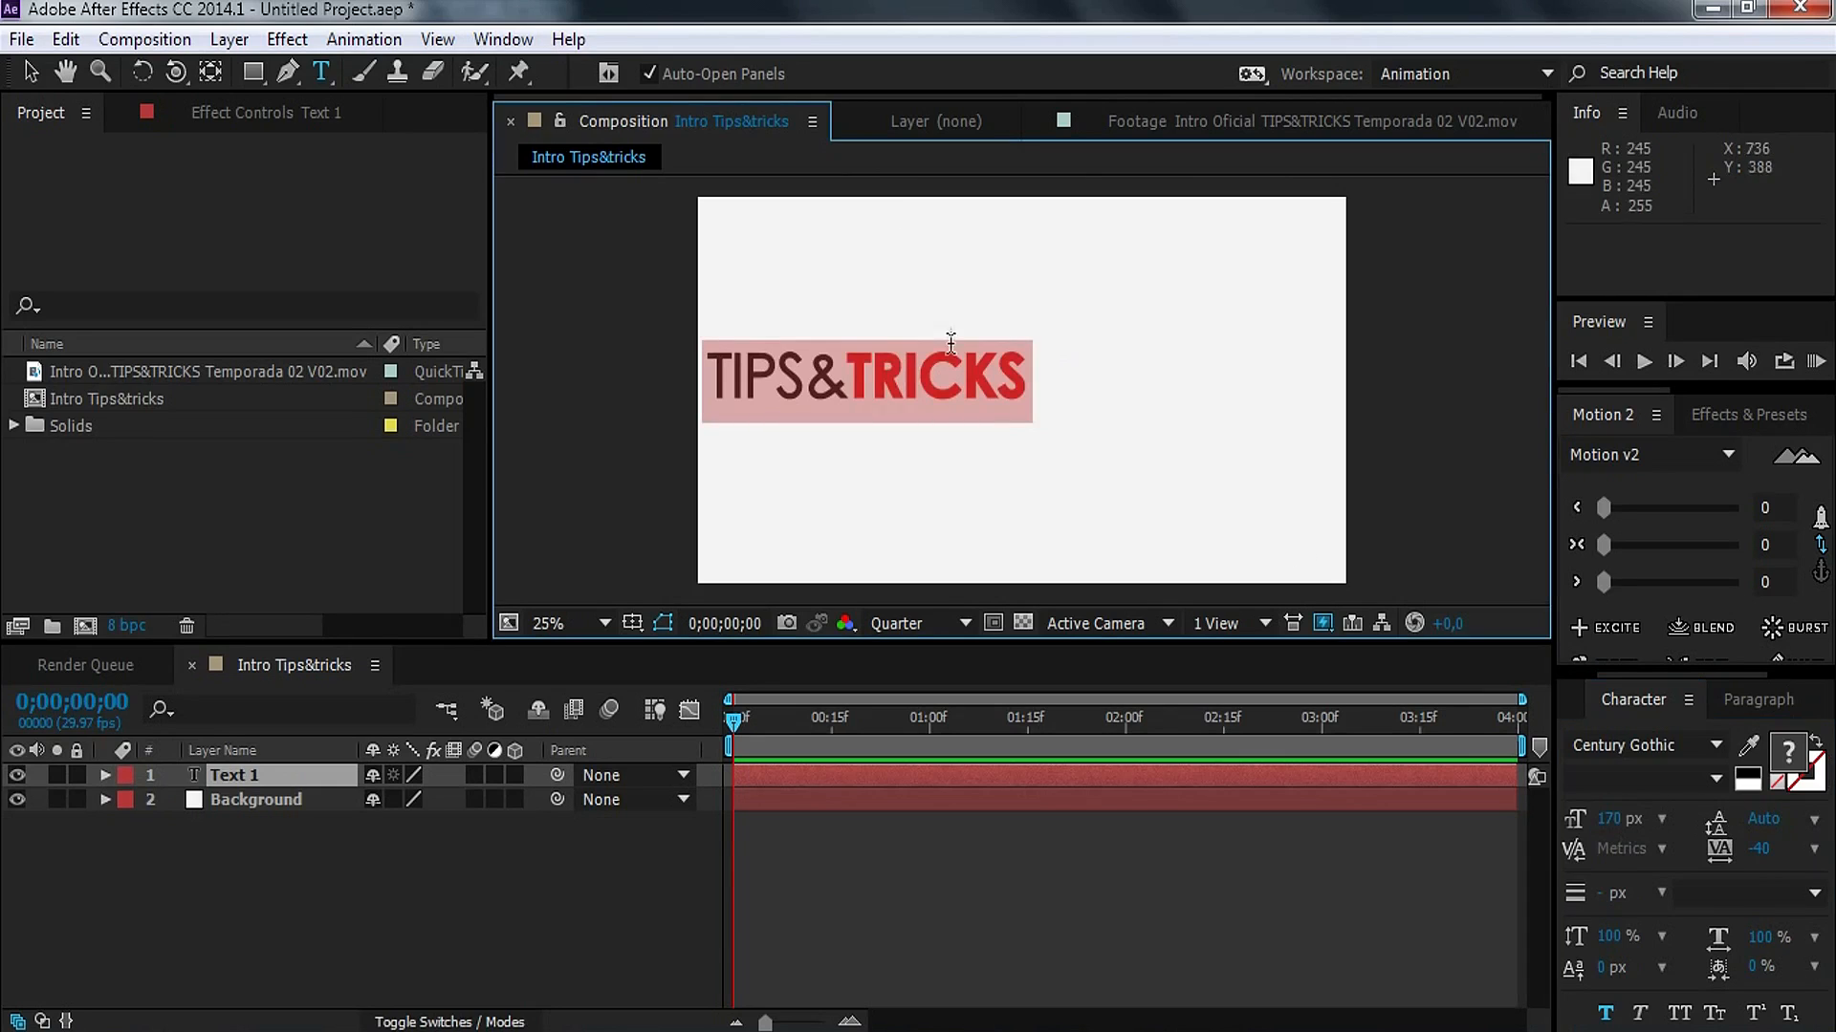
Step: Centre the title horizontally and vertically in the composition, leaving no layer selected
left_click_drag(1747, 675, 1593, 674)
left_click(1594, 699)
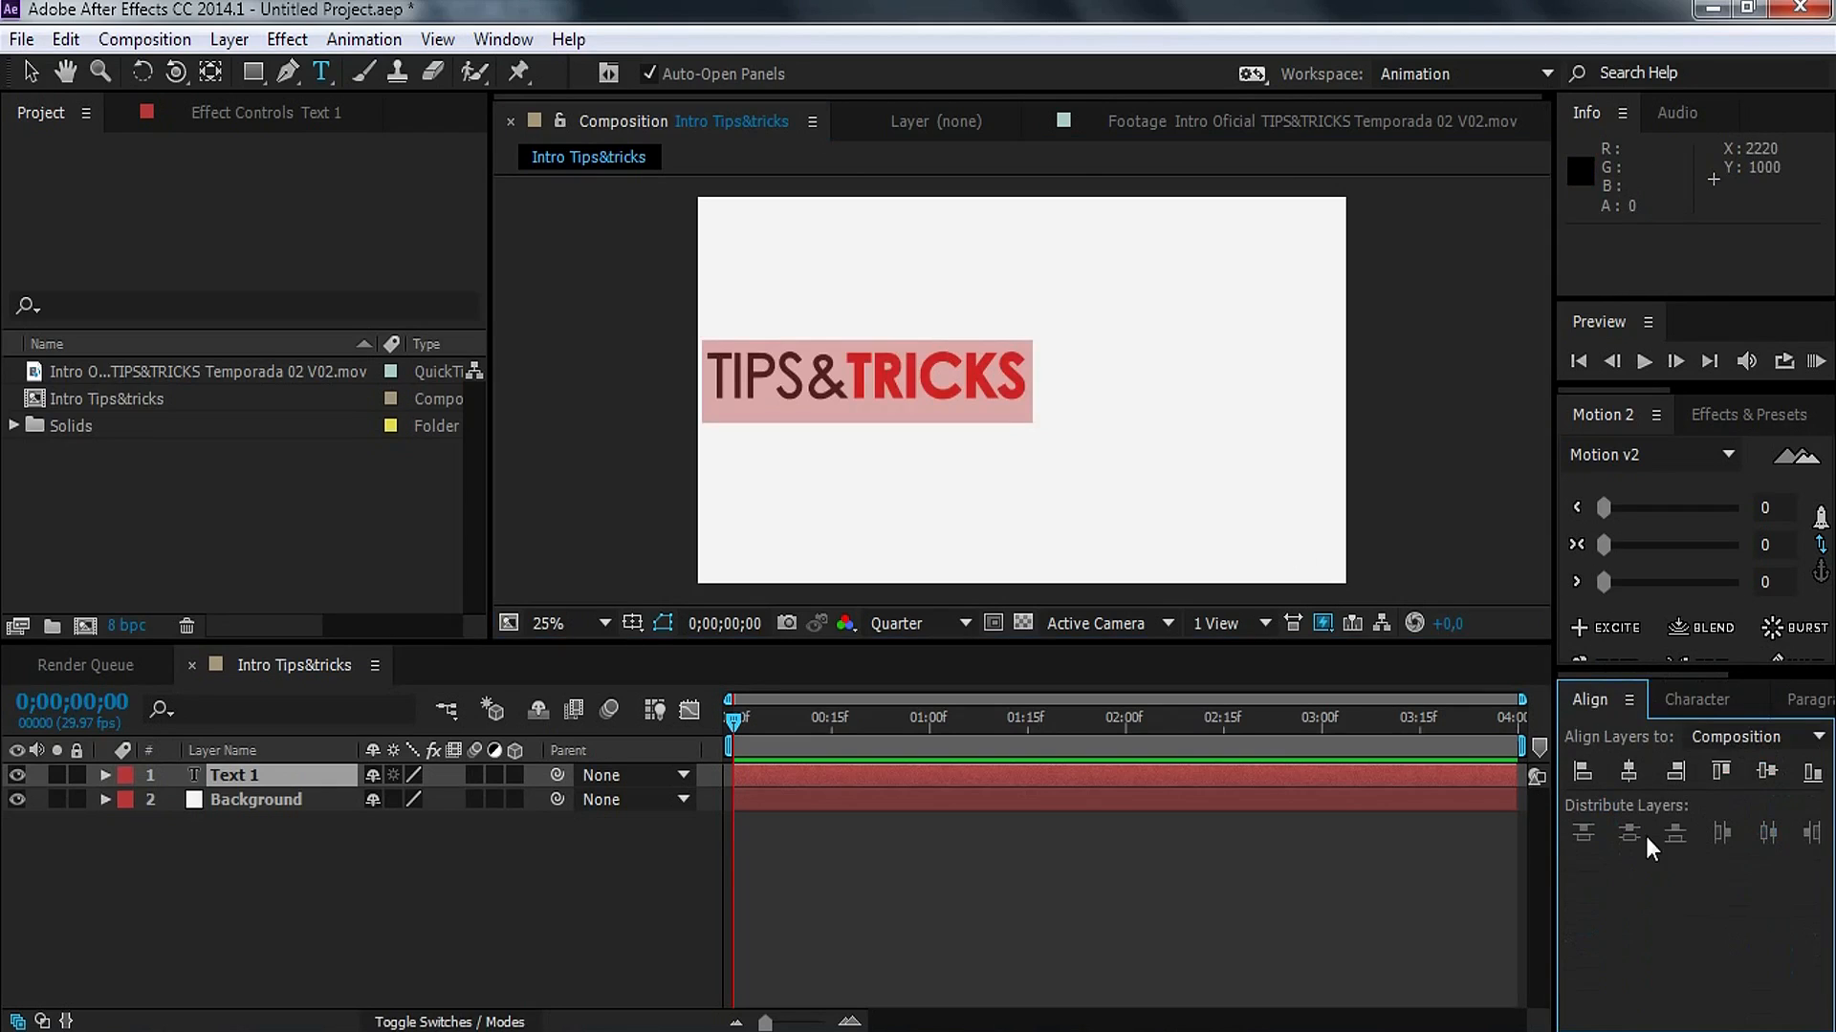
left_click(1627, 777)
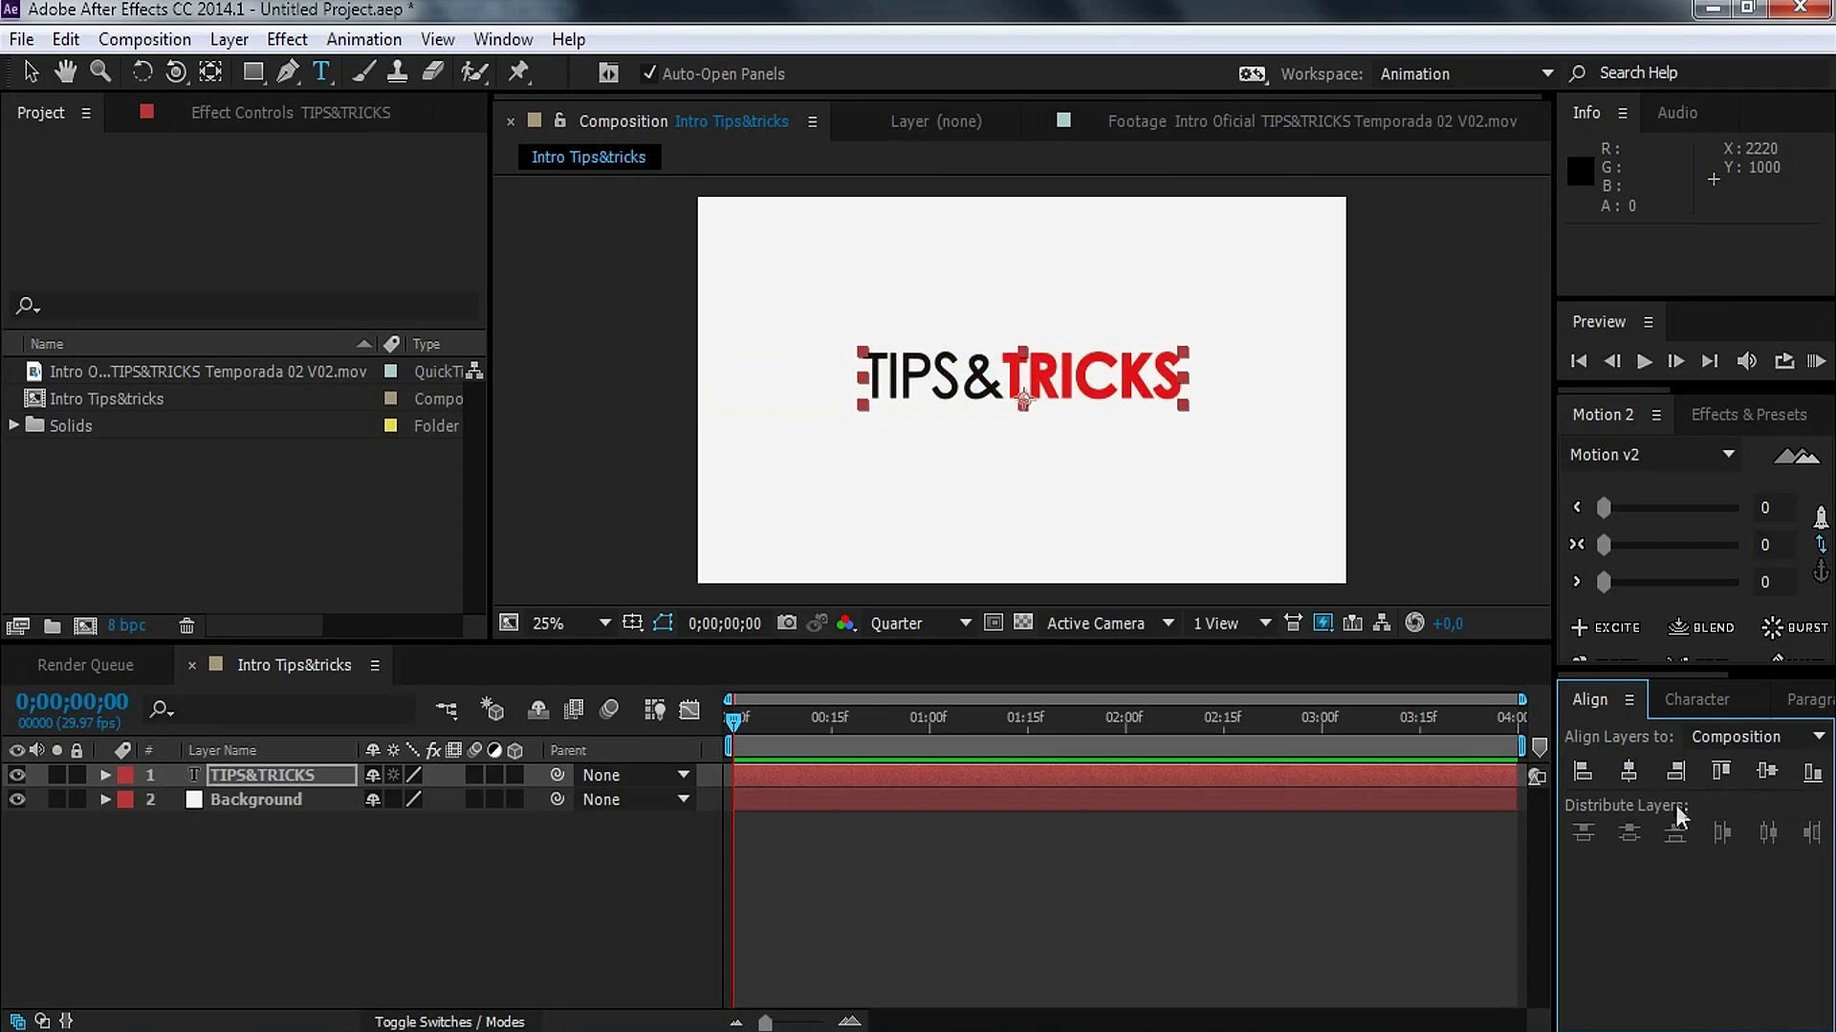
left_click(1769, 776)
left_click(1088, 874)
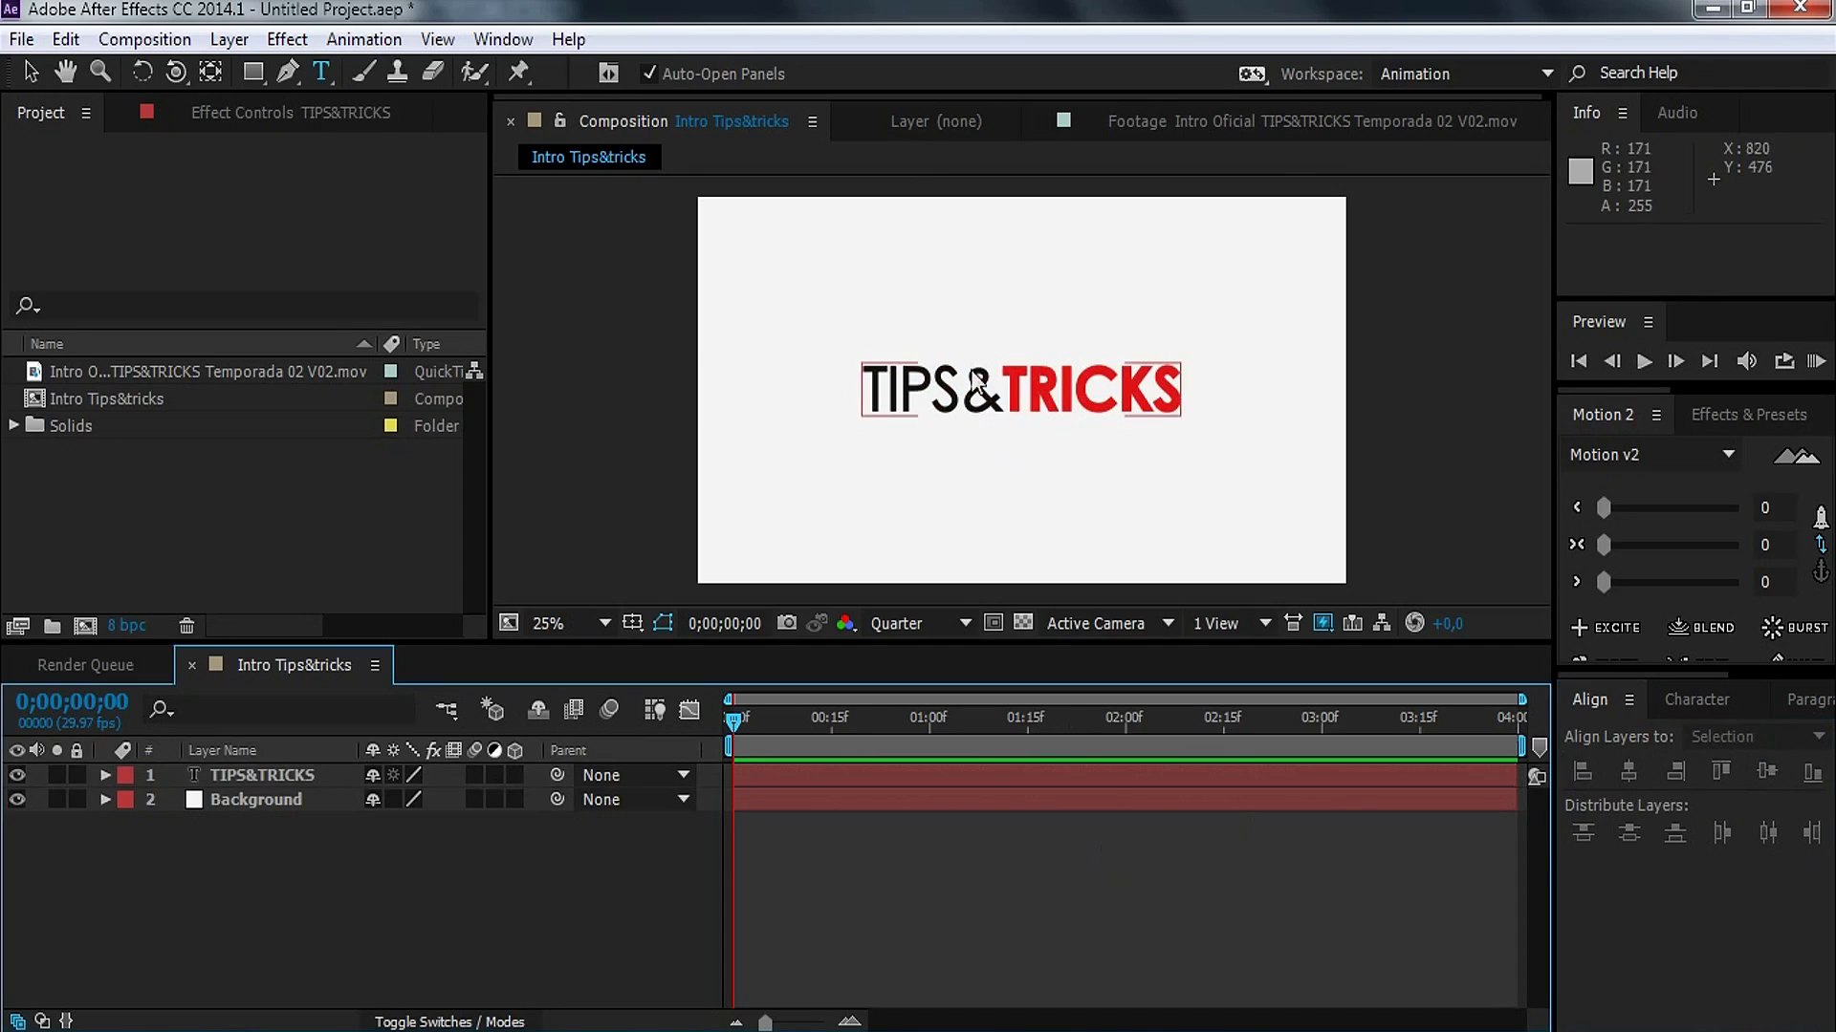
left_click(800, 779)
left_click(786, 932)
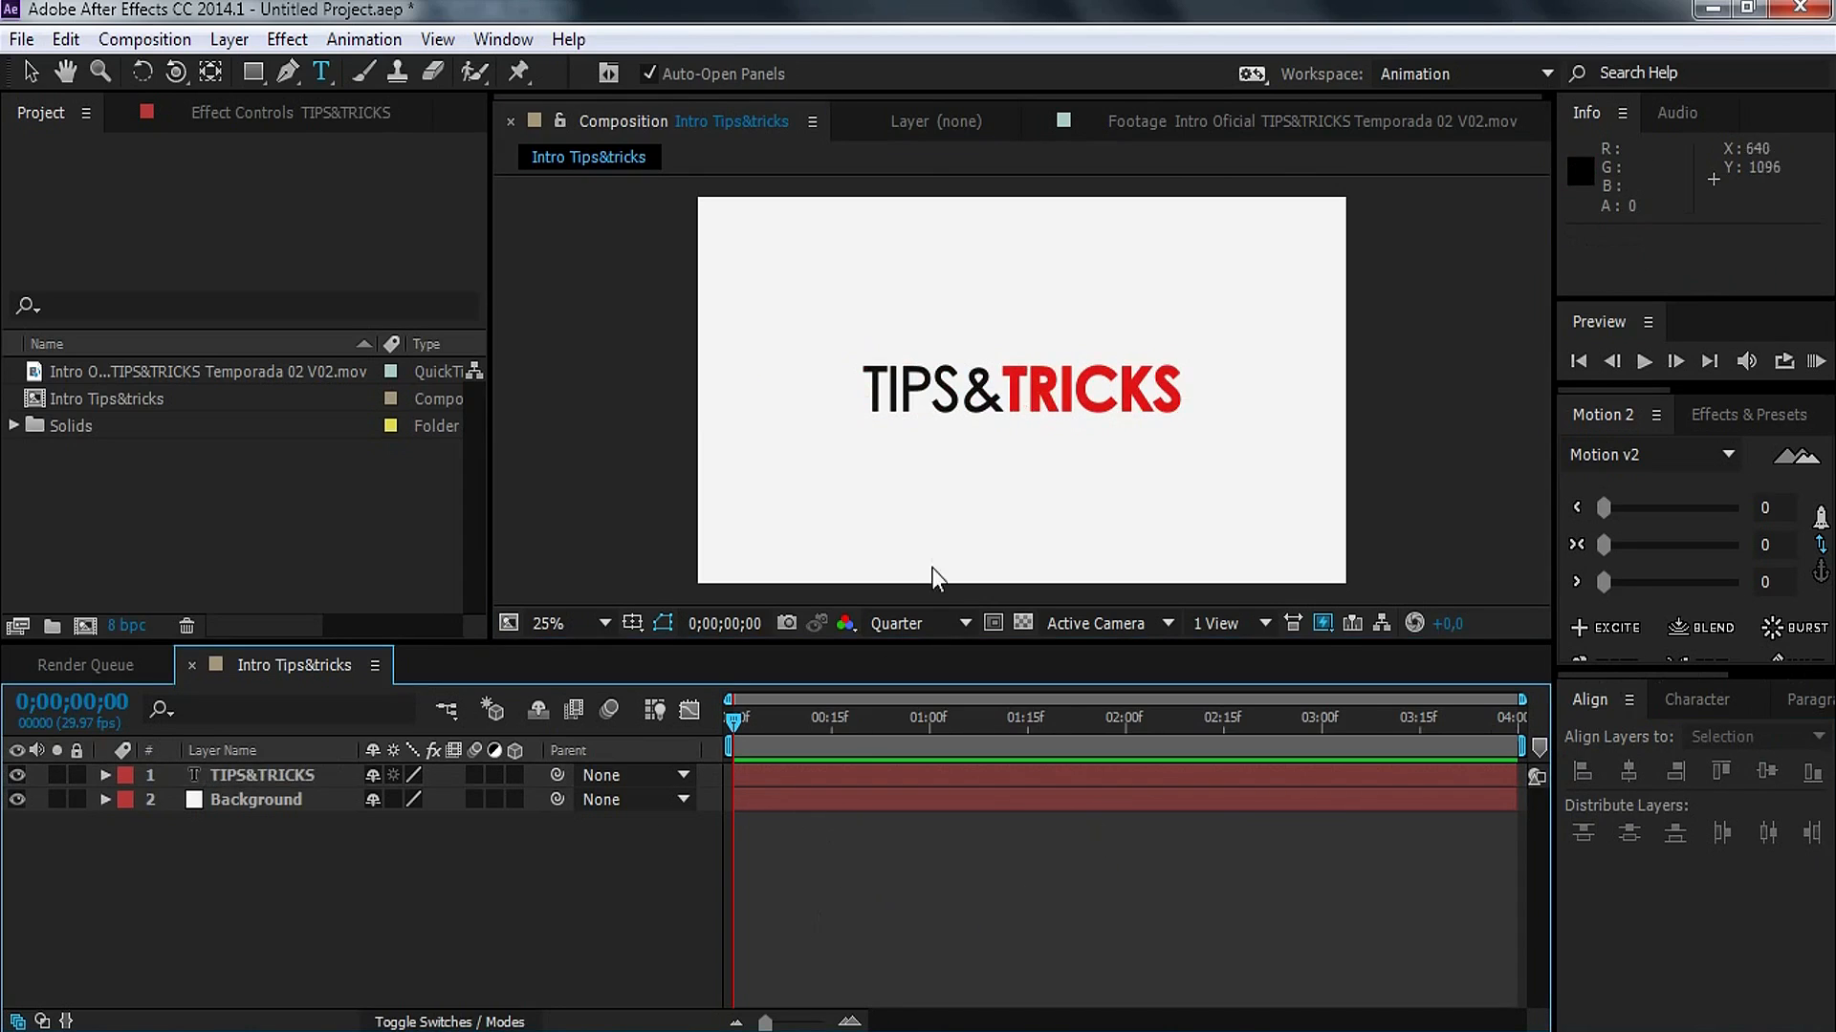
Step: Create a new black solid layer of 1920 × 1080 px above the title
key("v")
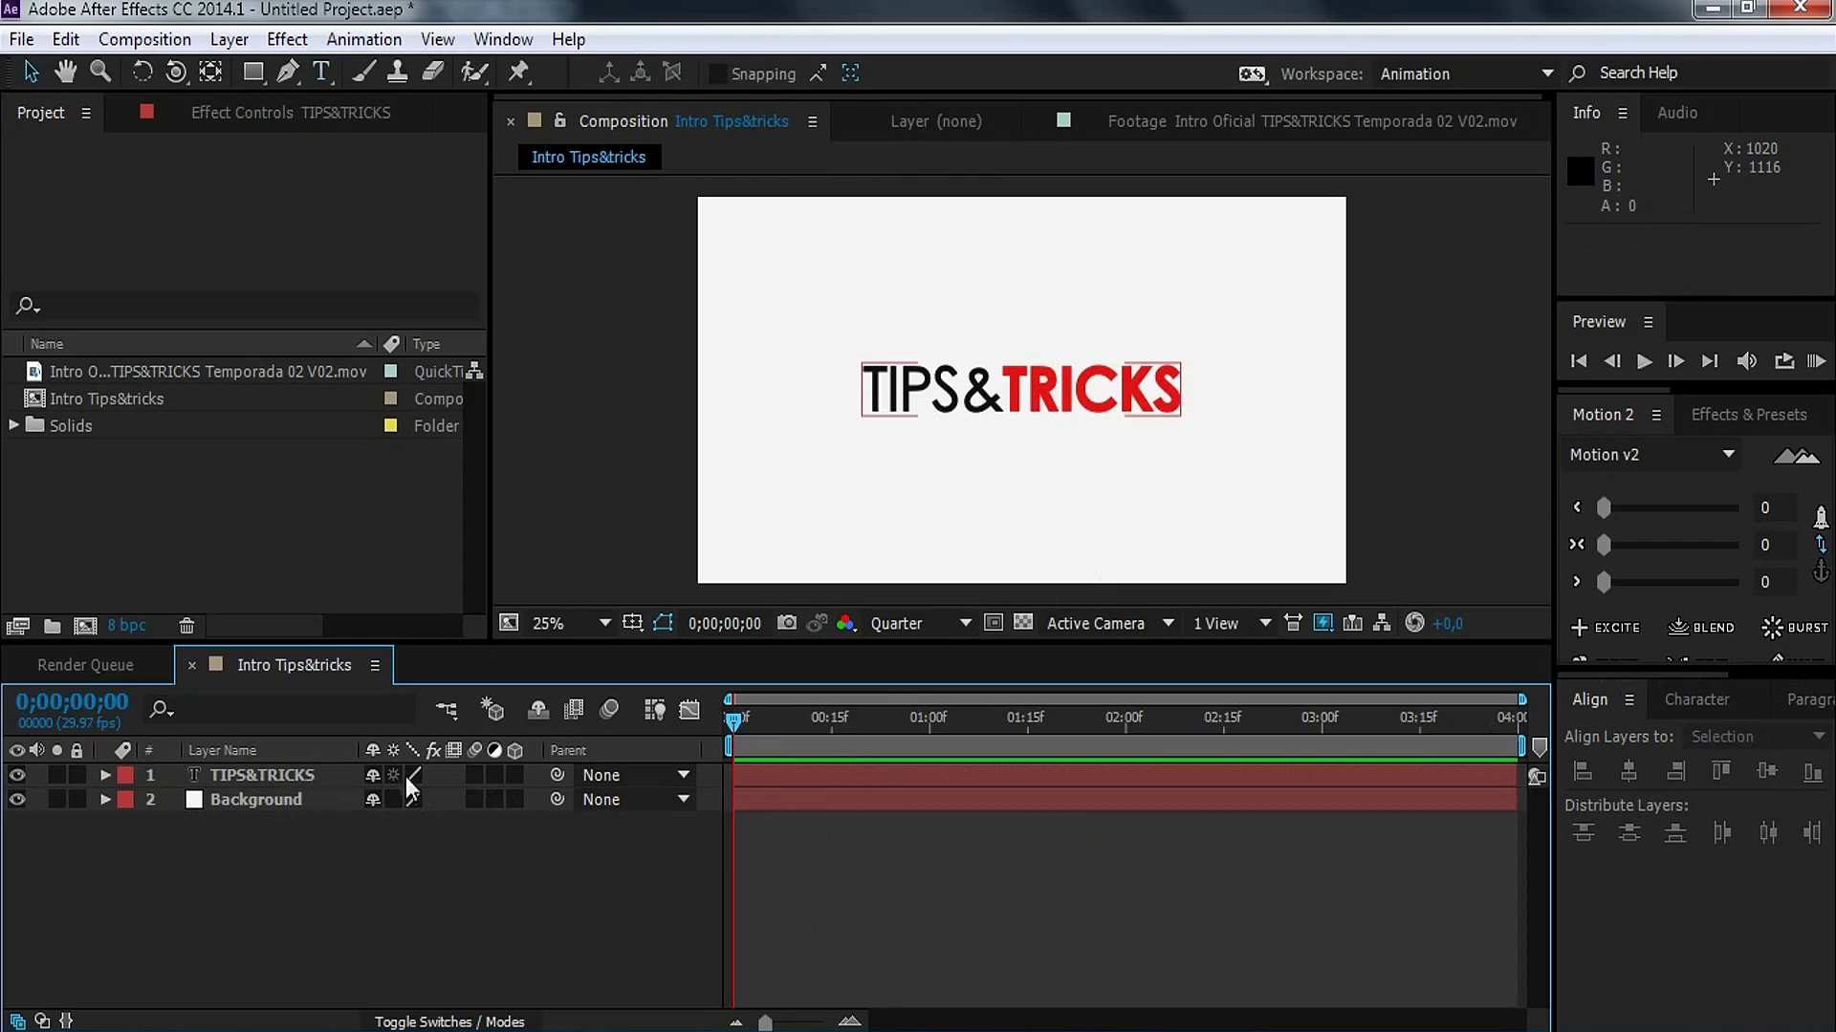
right_click(311, 892)
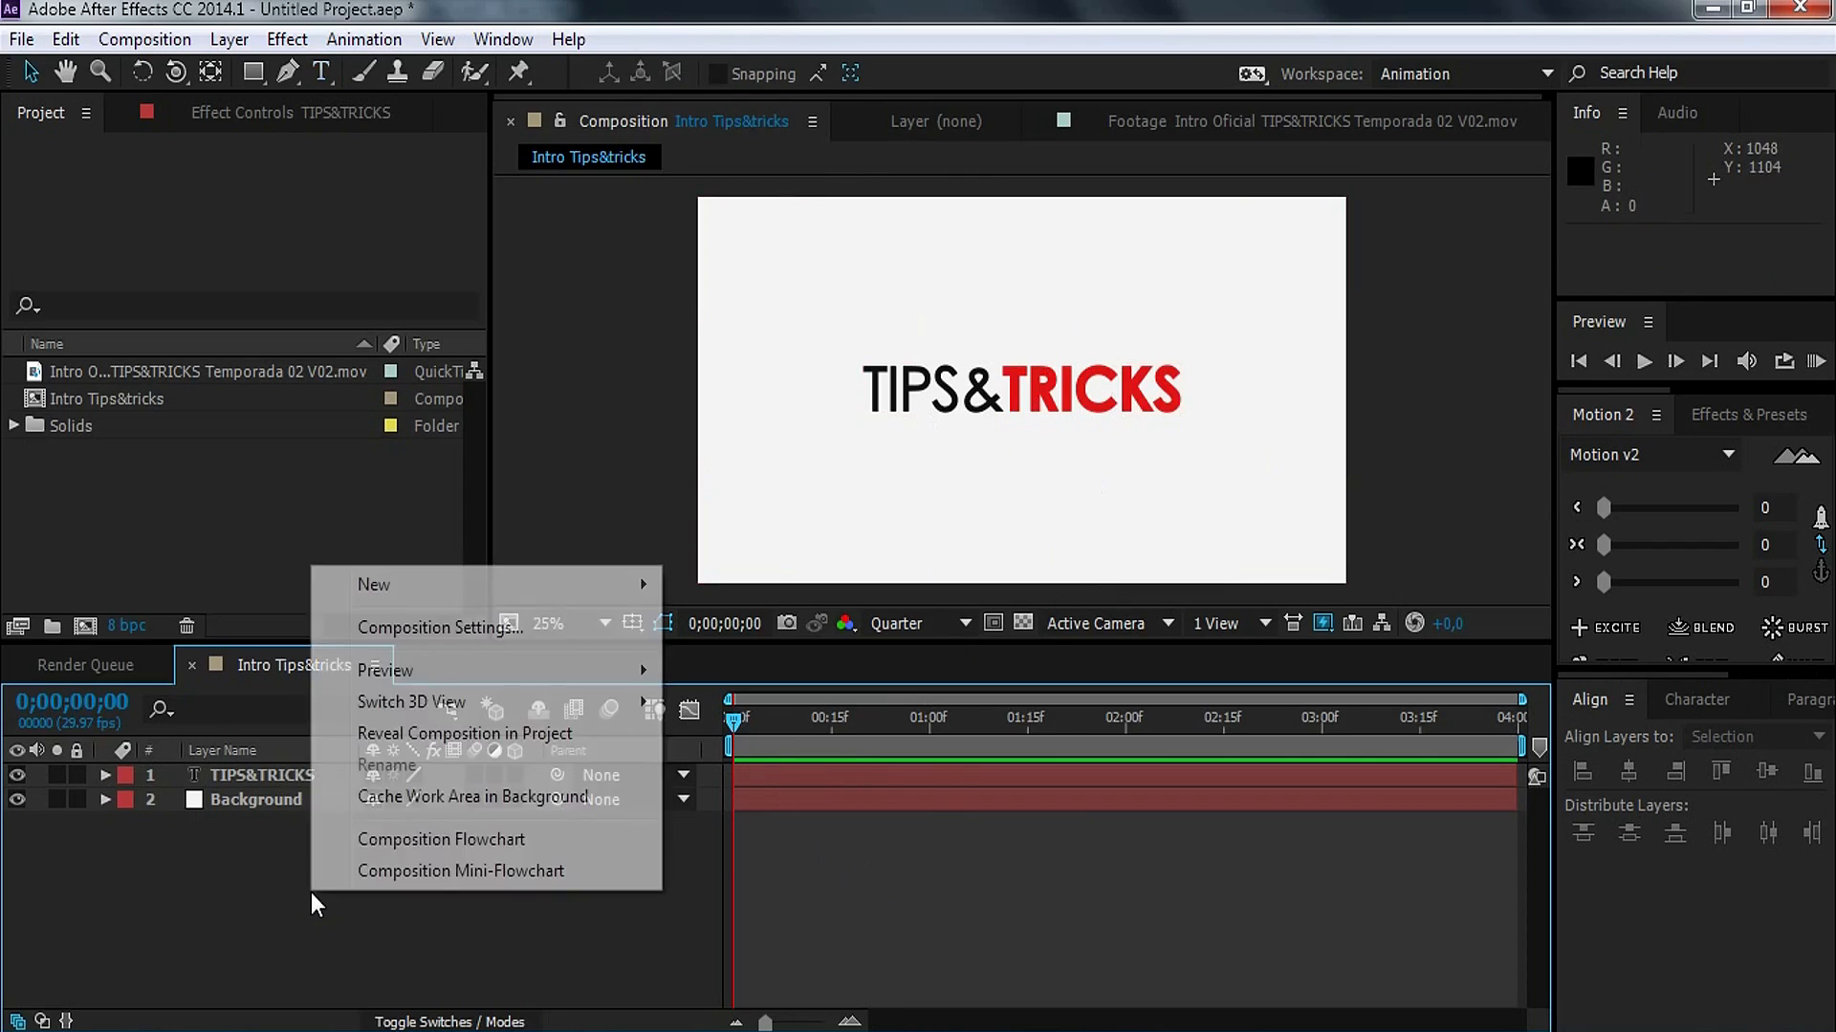
mouse_move(516, 593)
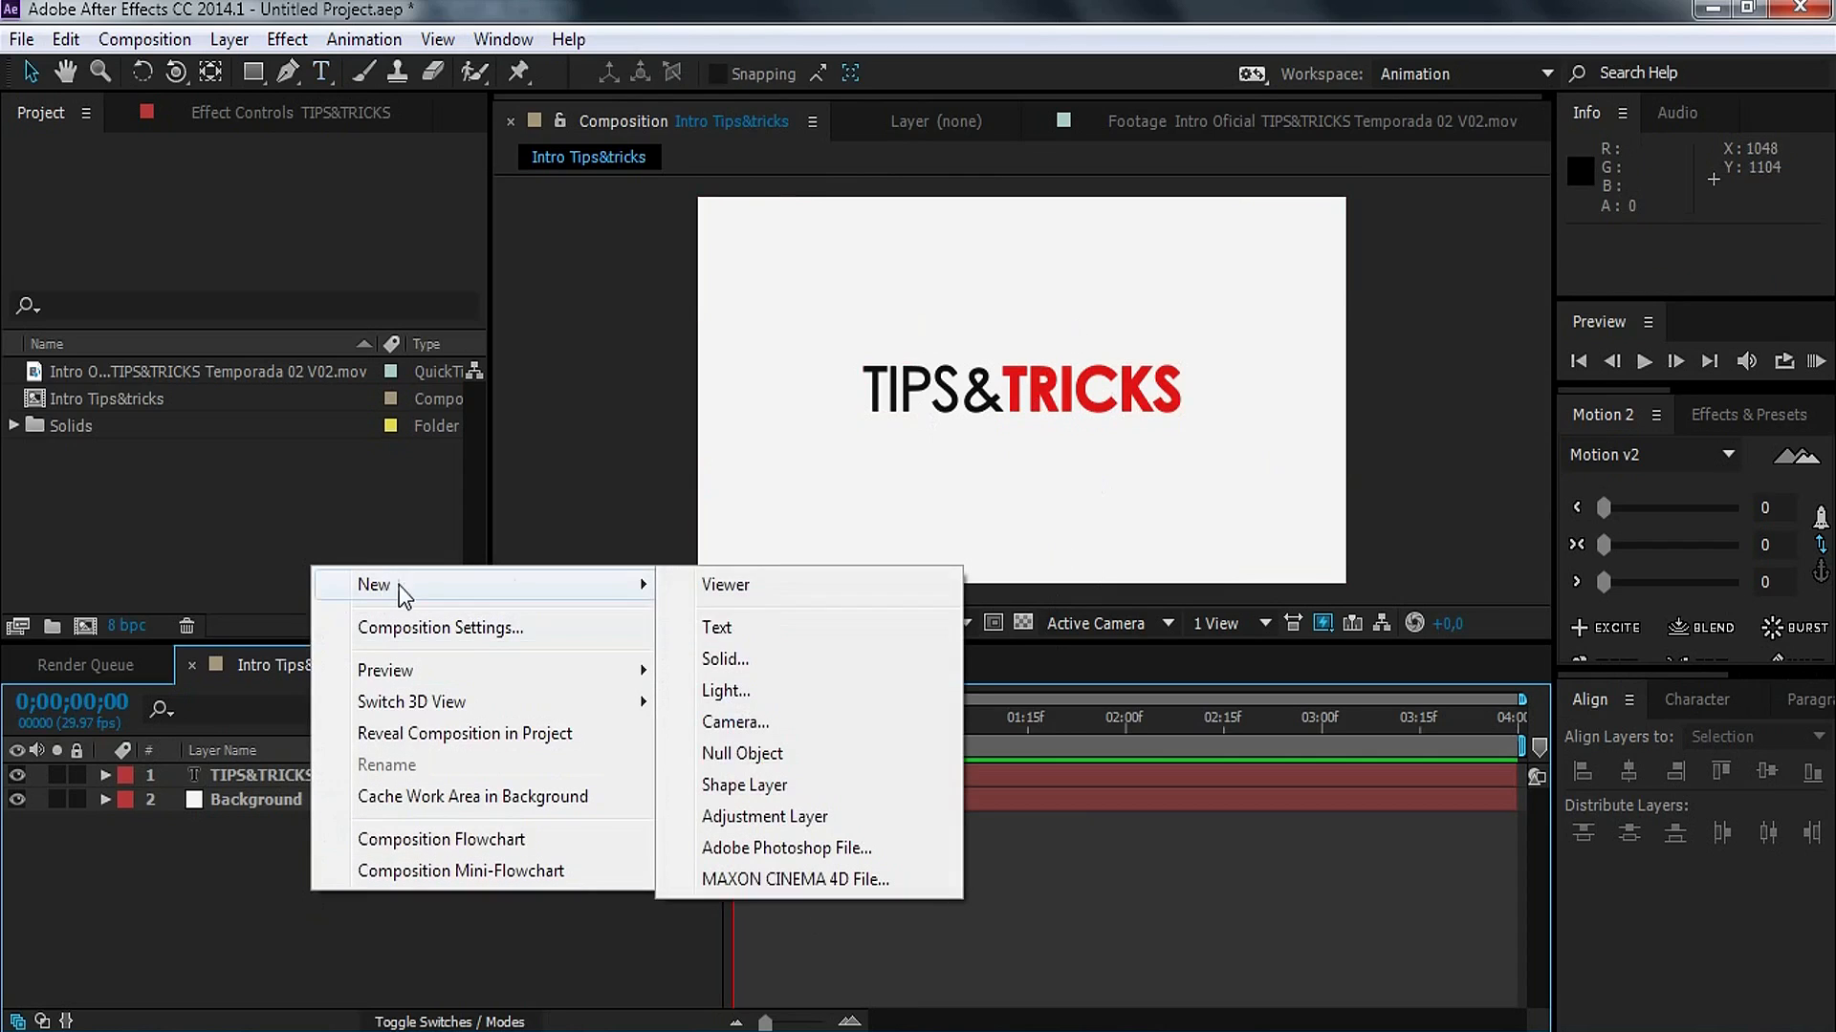
left_click(759, 668)
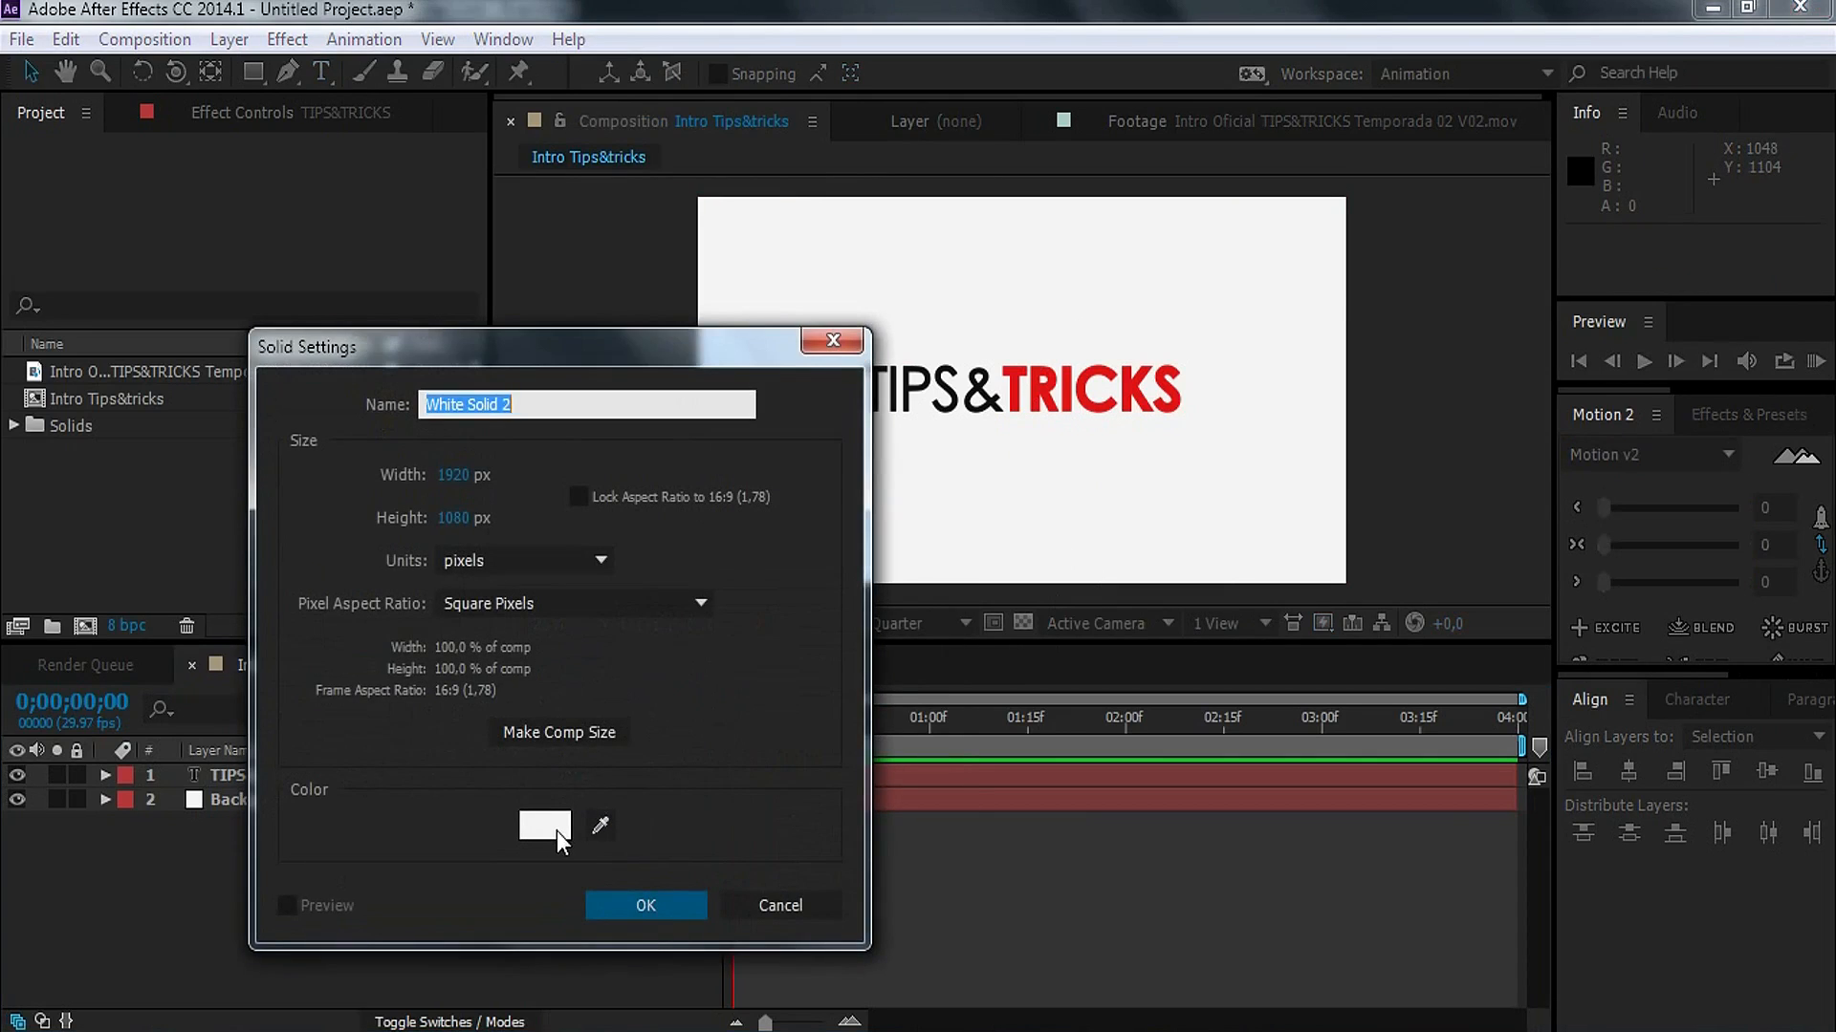
left_click(528, 837)
left_click(1039, 903)
key("Return")
key("Return")
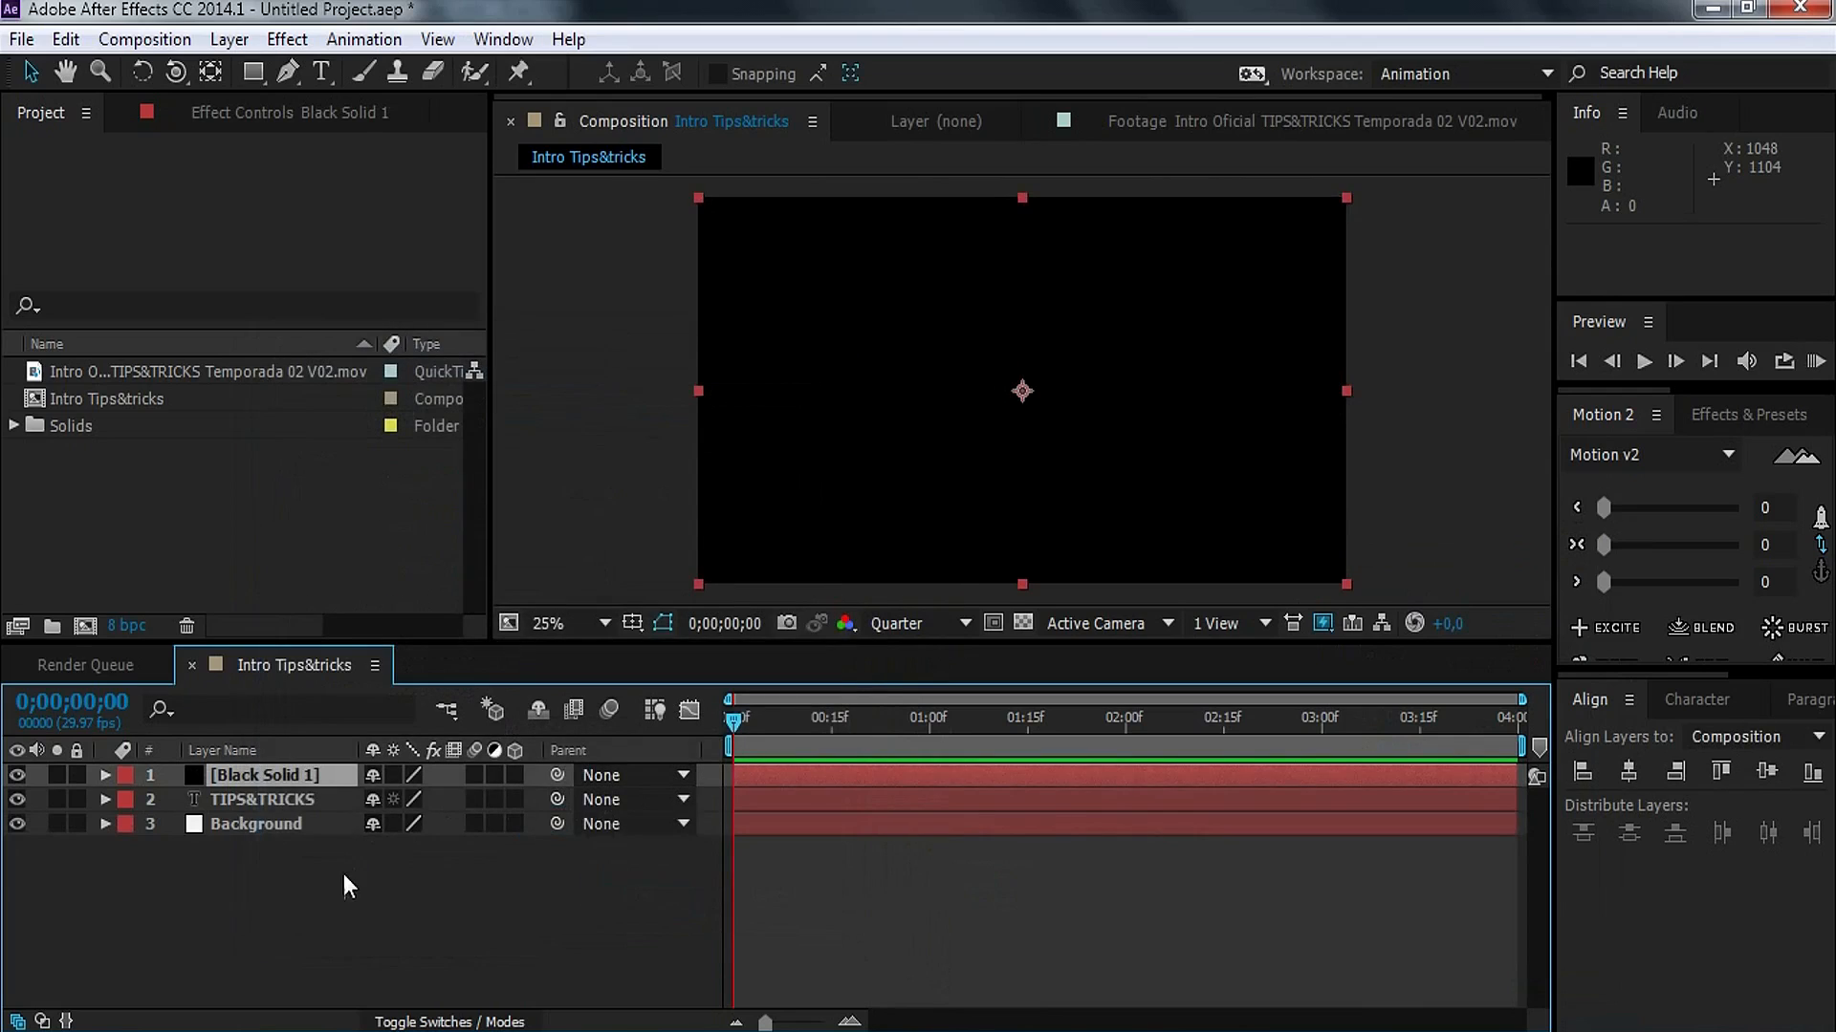
Step: Rename the black solid layer to "Partículas"
key("Return")
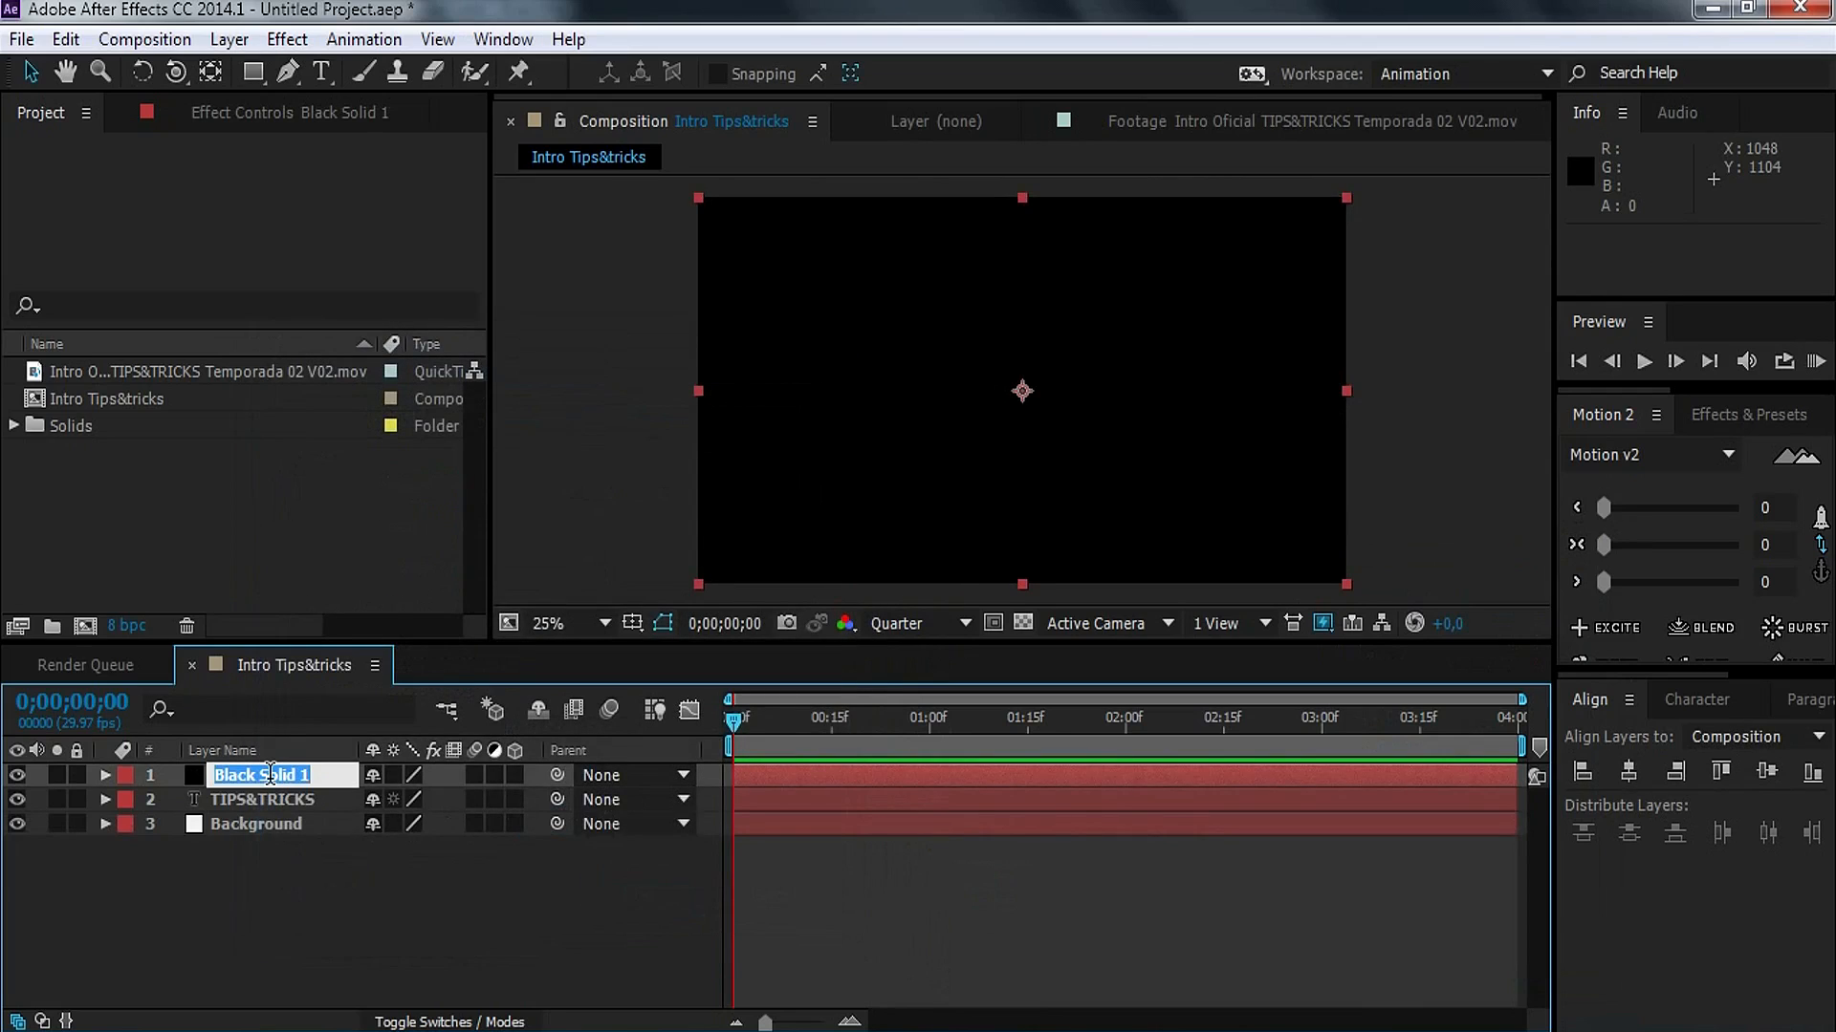
type("Partículas")
key("Return")
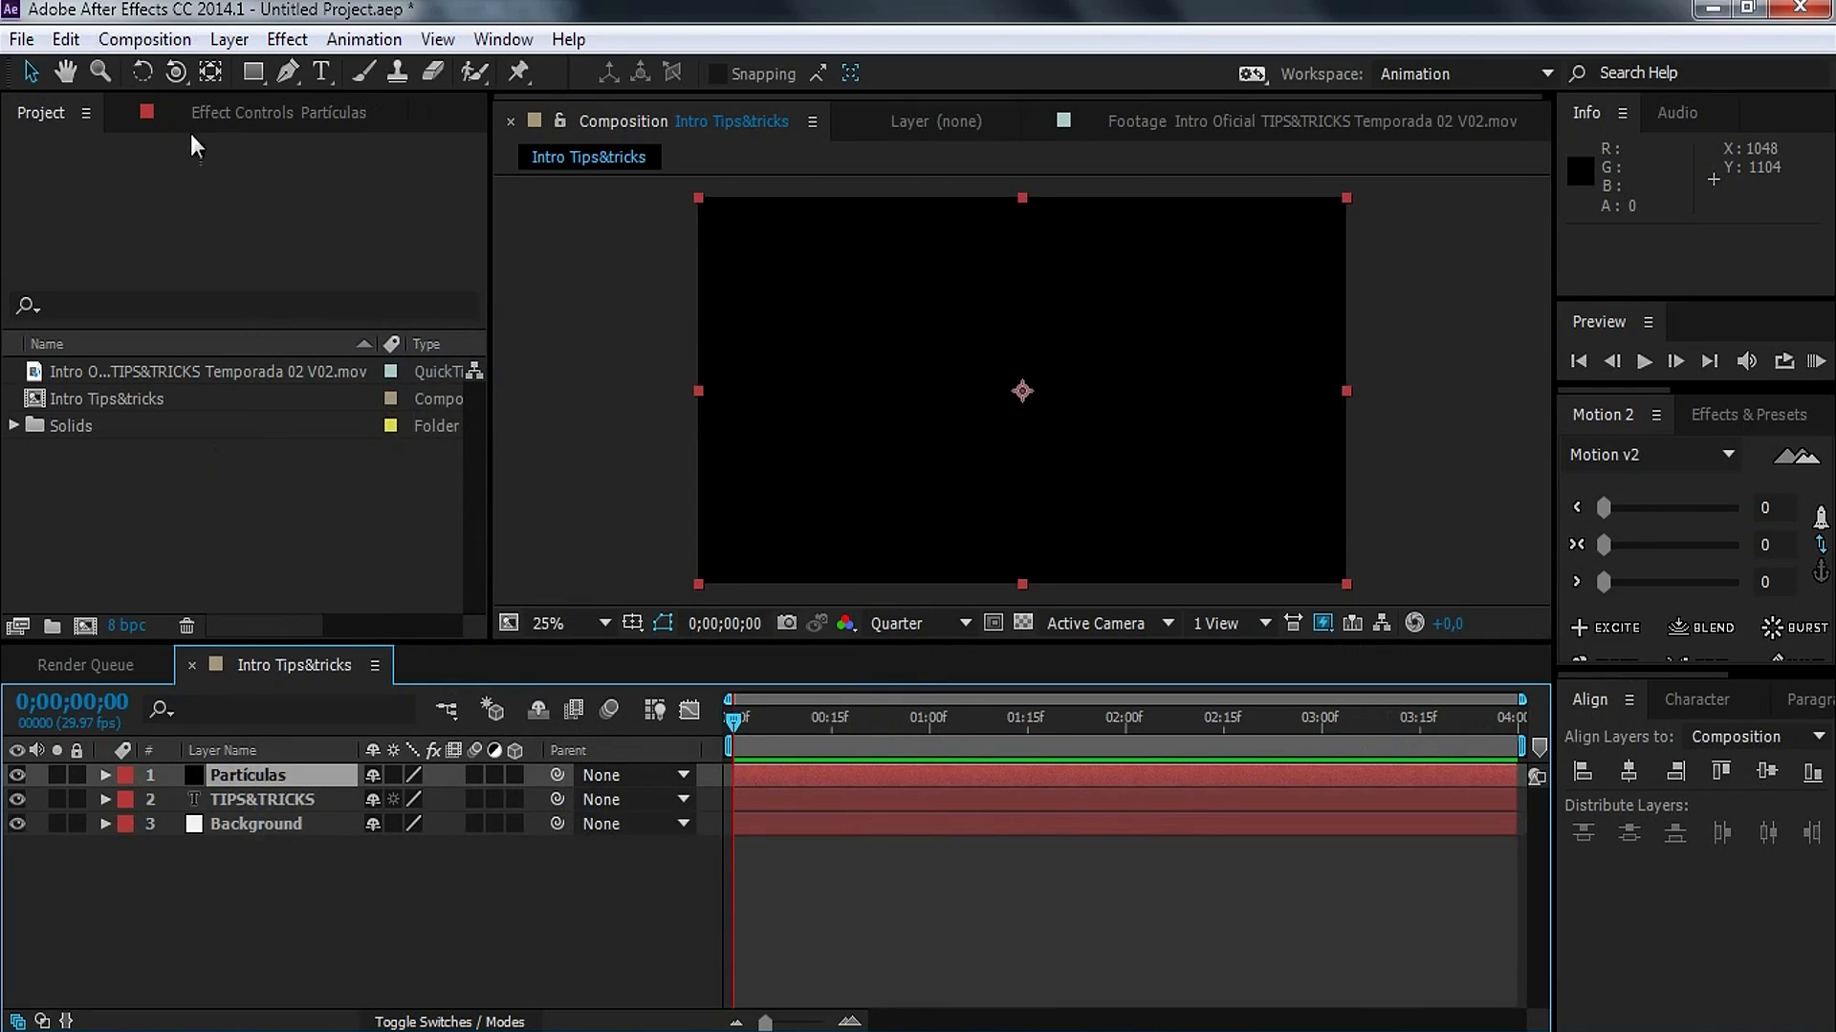
Step: Apply the CC Particle World simulation effect to the "Partículas" layer
left_click(239, 113)
right_click(214, 341)
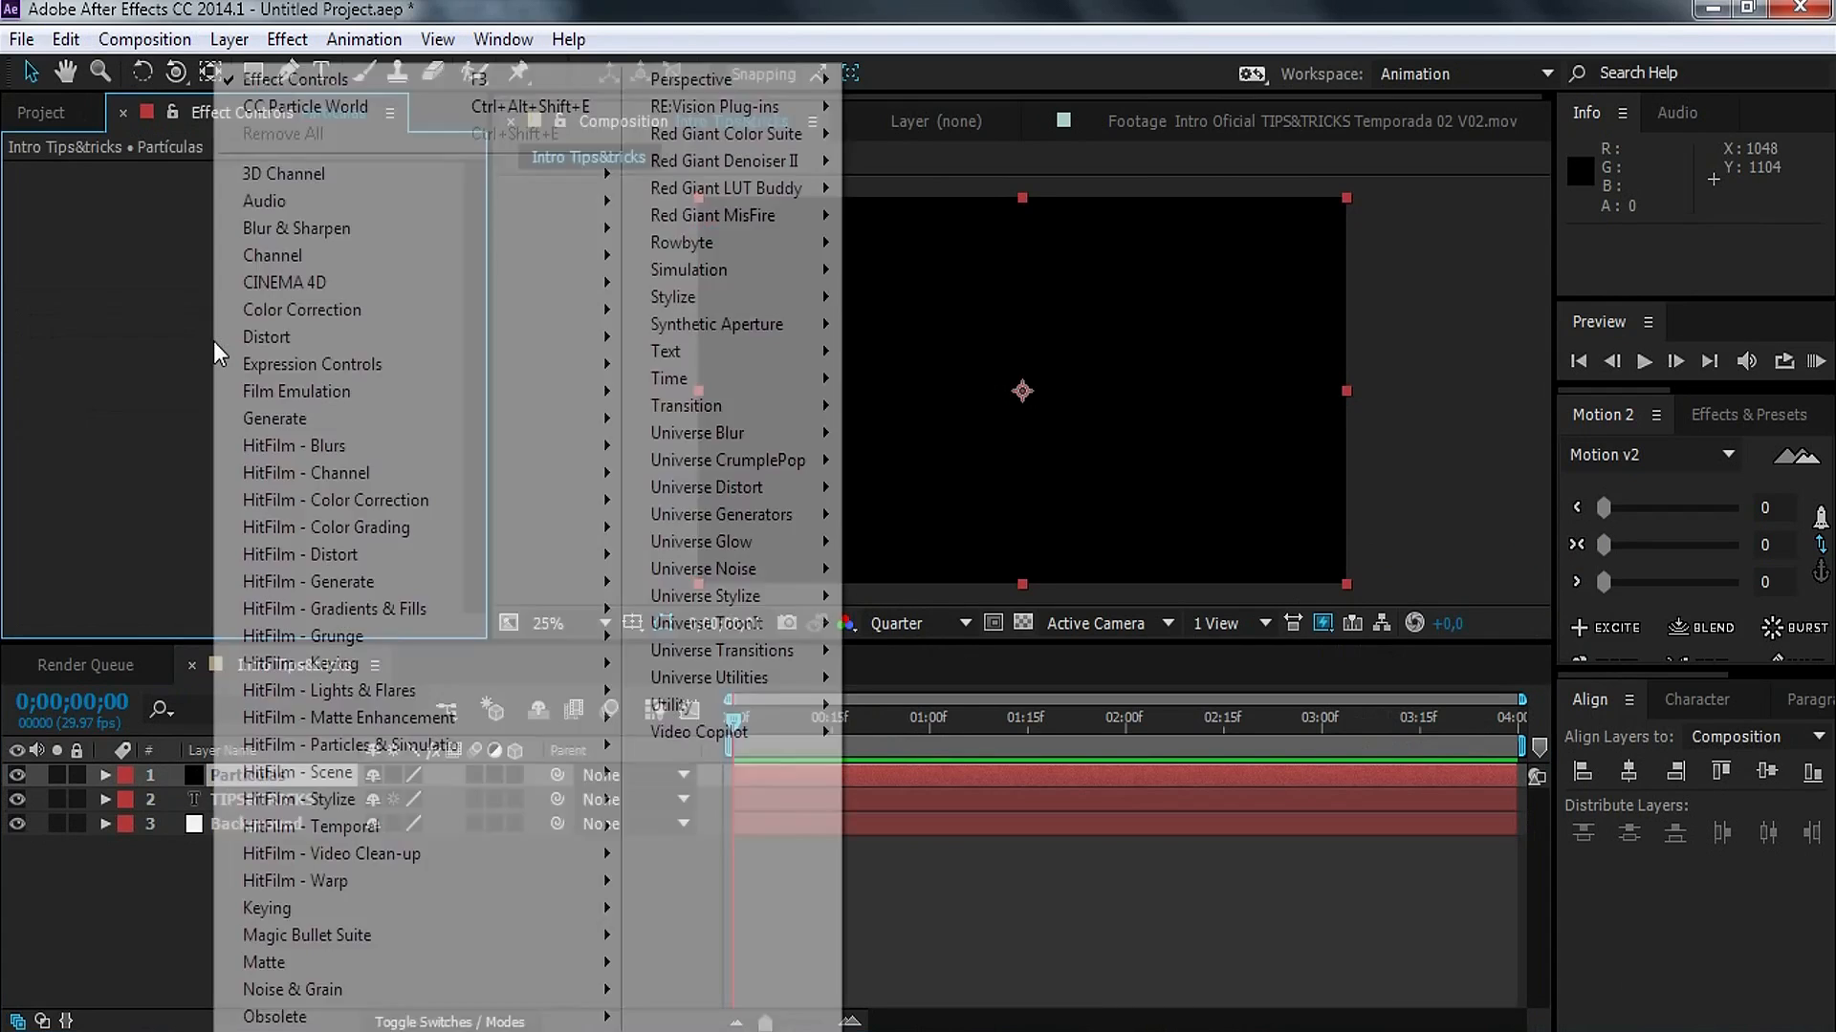
mouse_move(721, 274)
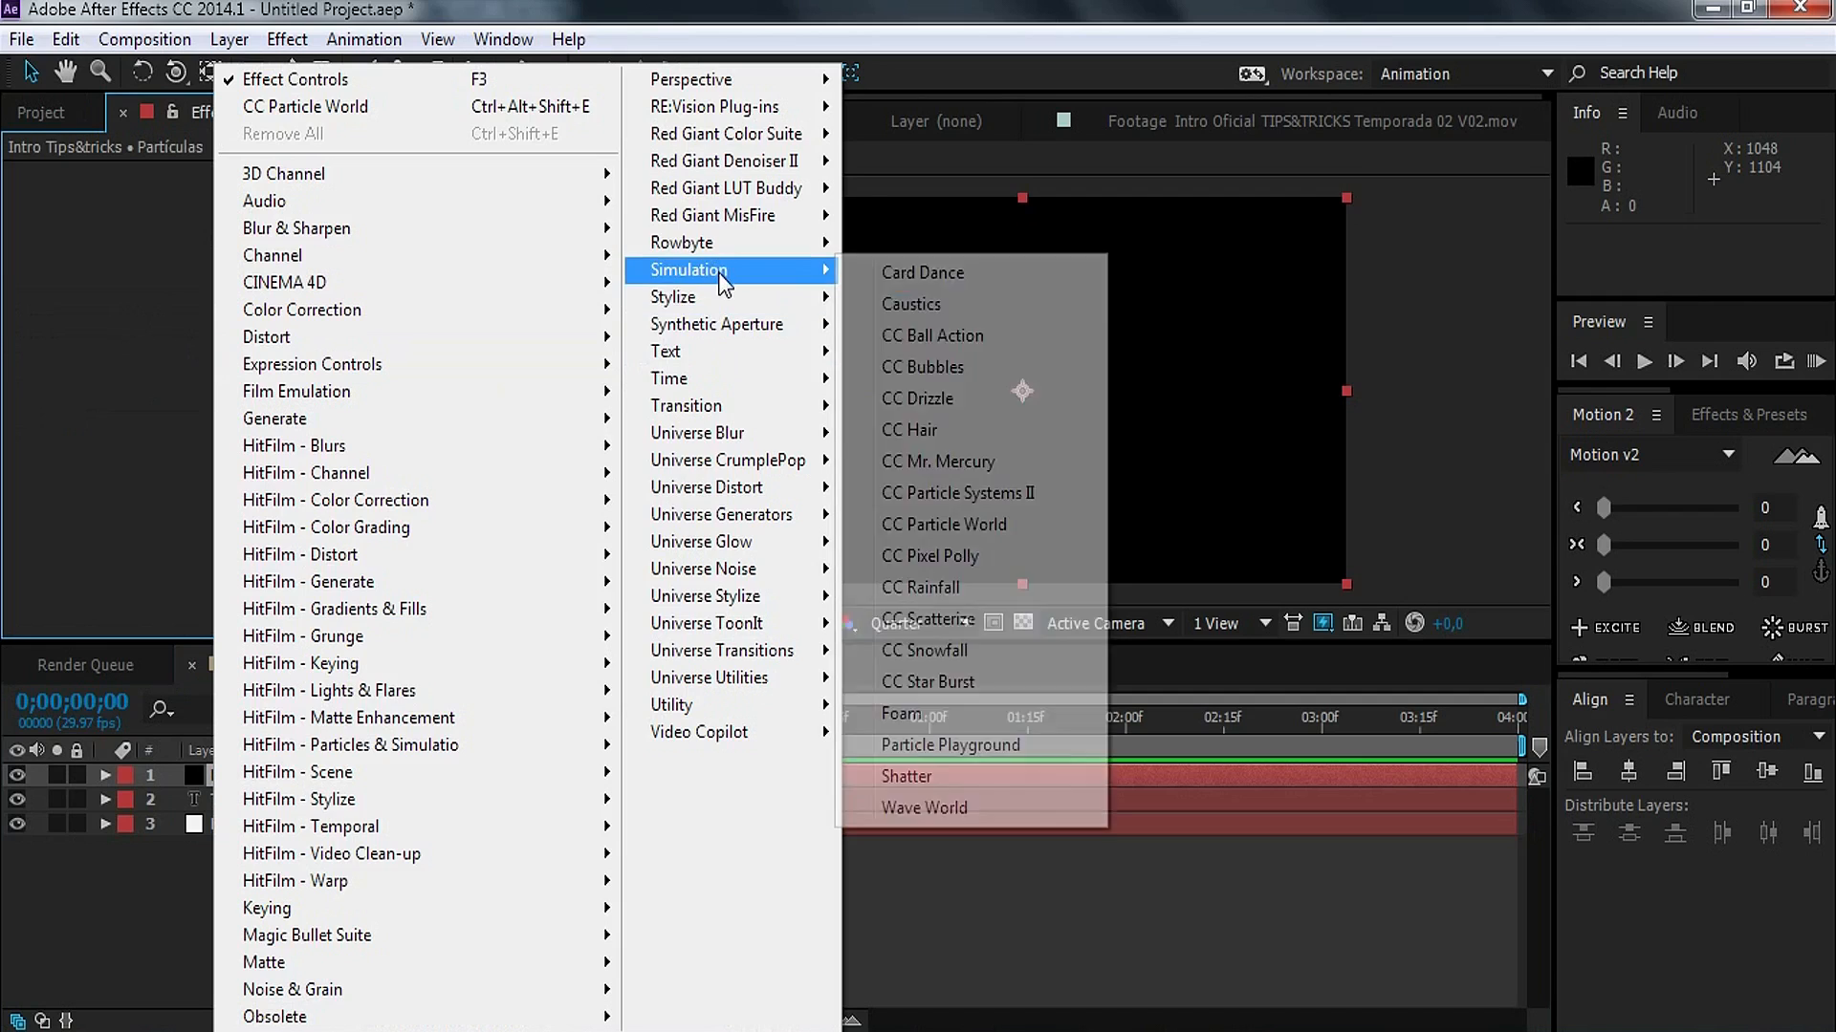
left_click(995, 533)
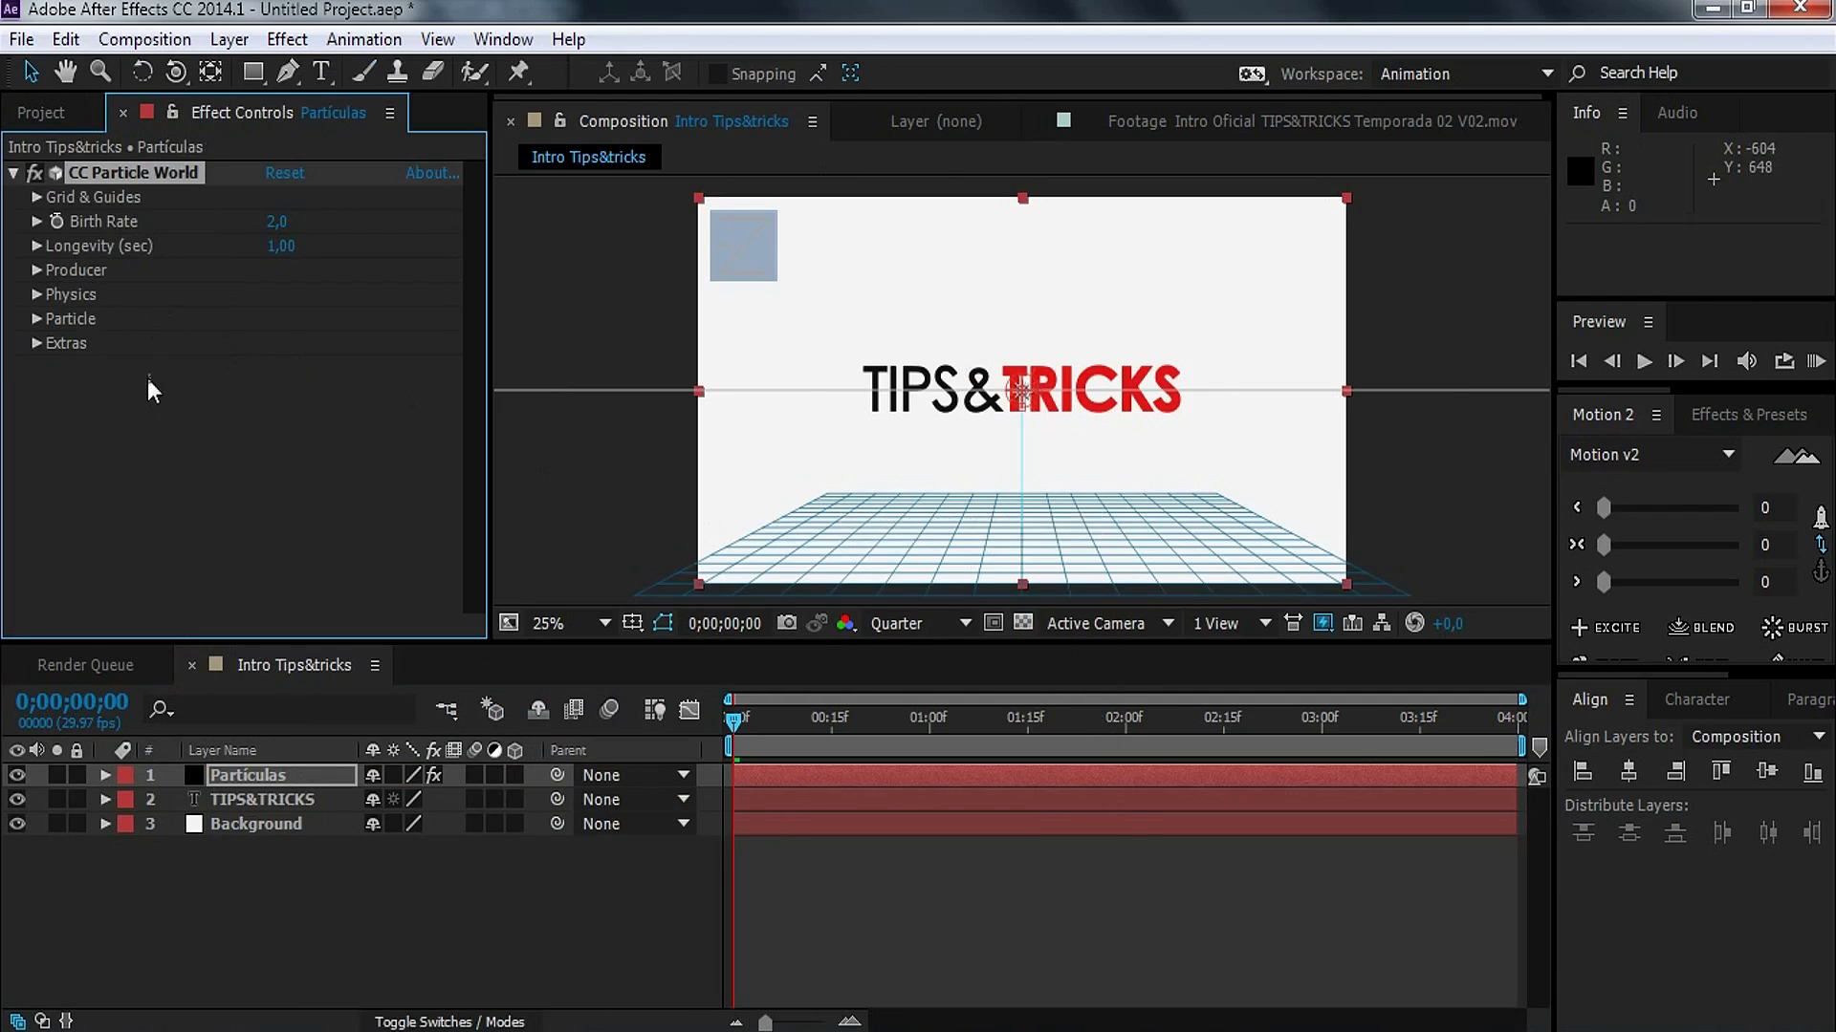
Step: Move the current time to 0;00;01;08 and change the particle type to Tetrahedron
left_click_drag(734, 724, 985, 719)
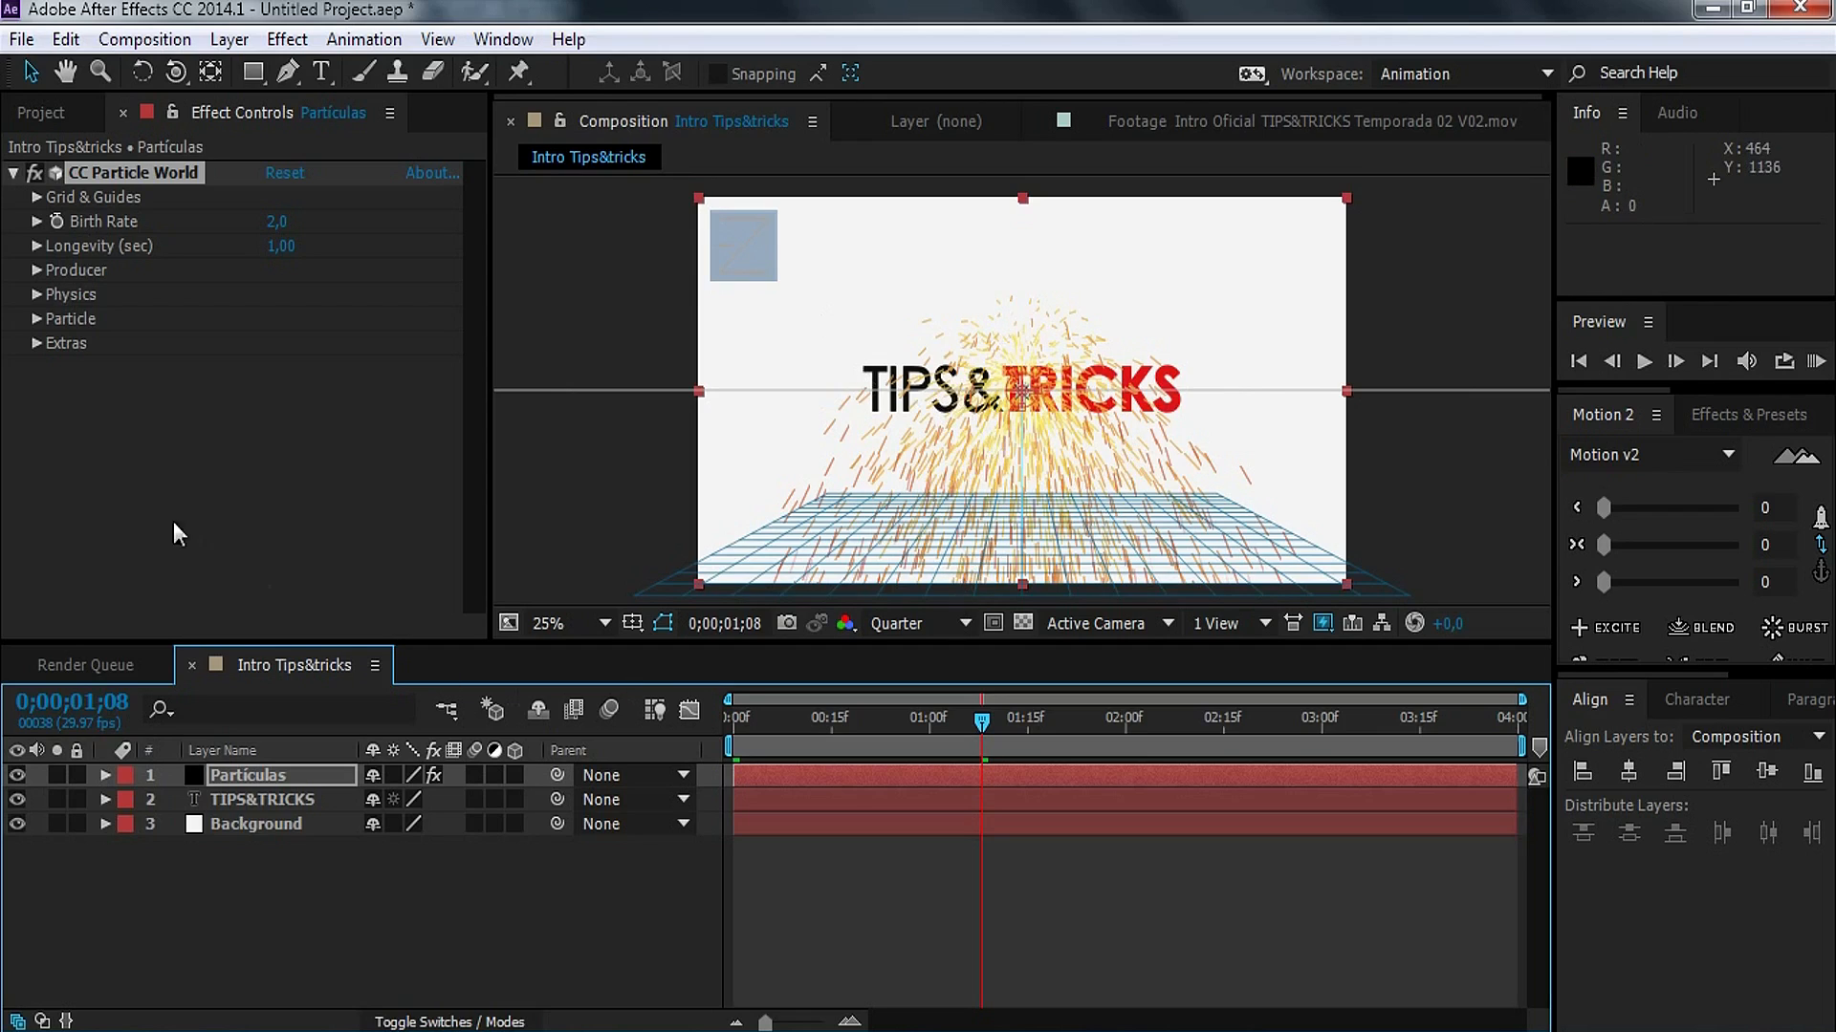
left_click(37, 318)
scroll(37, 319, "down", 1)
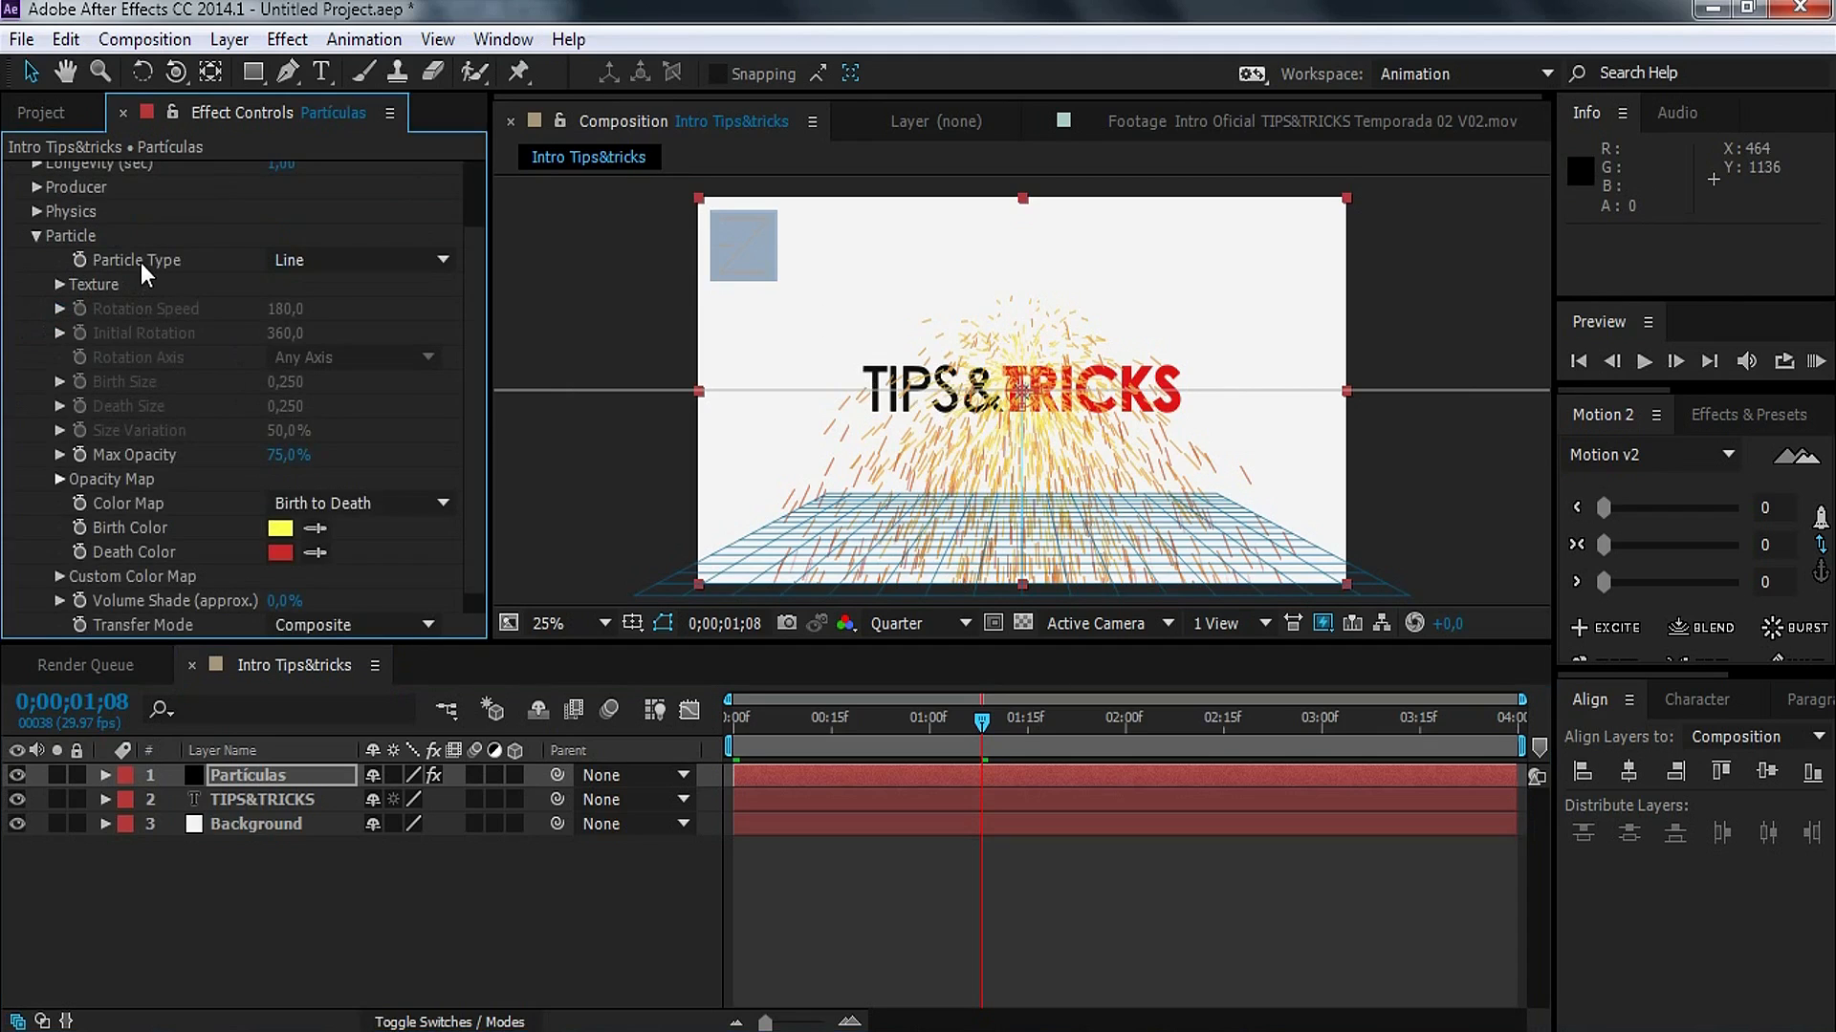
left_click(339, 260)
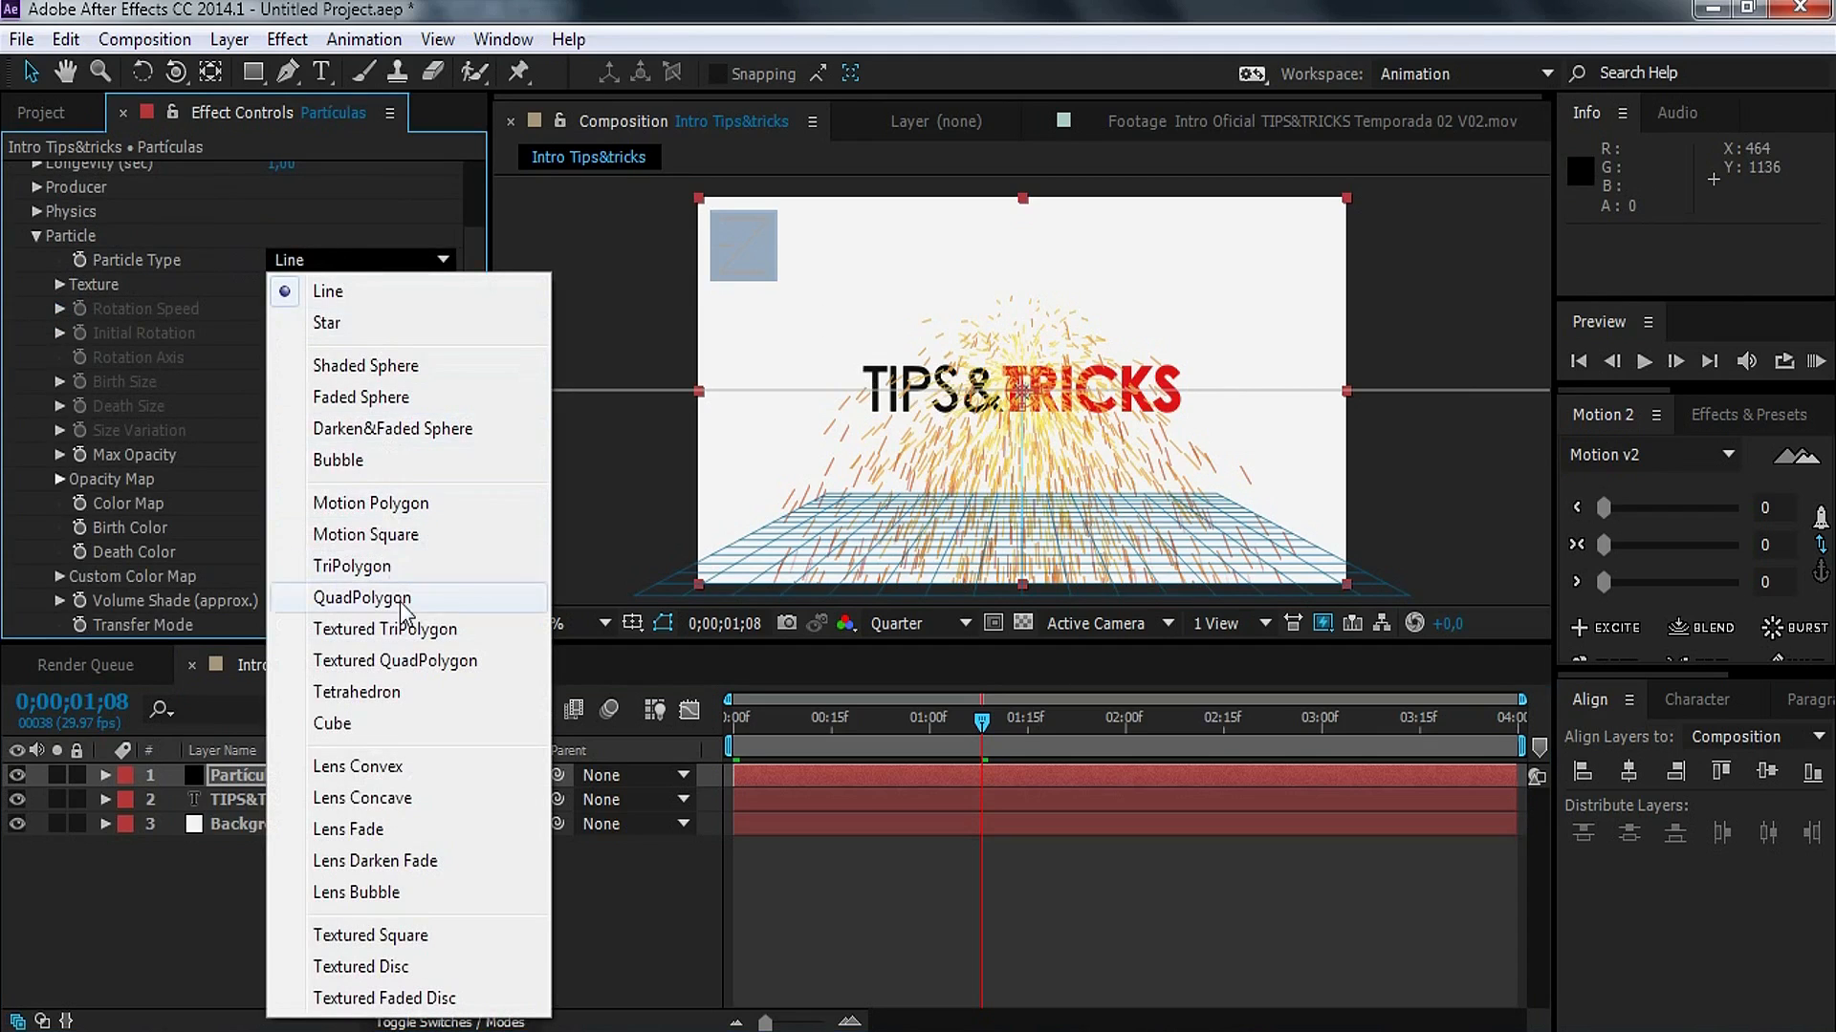
left_click(438, 698)
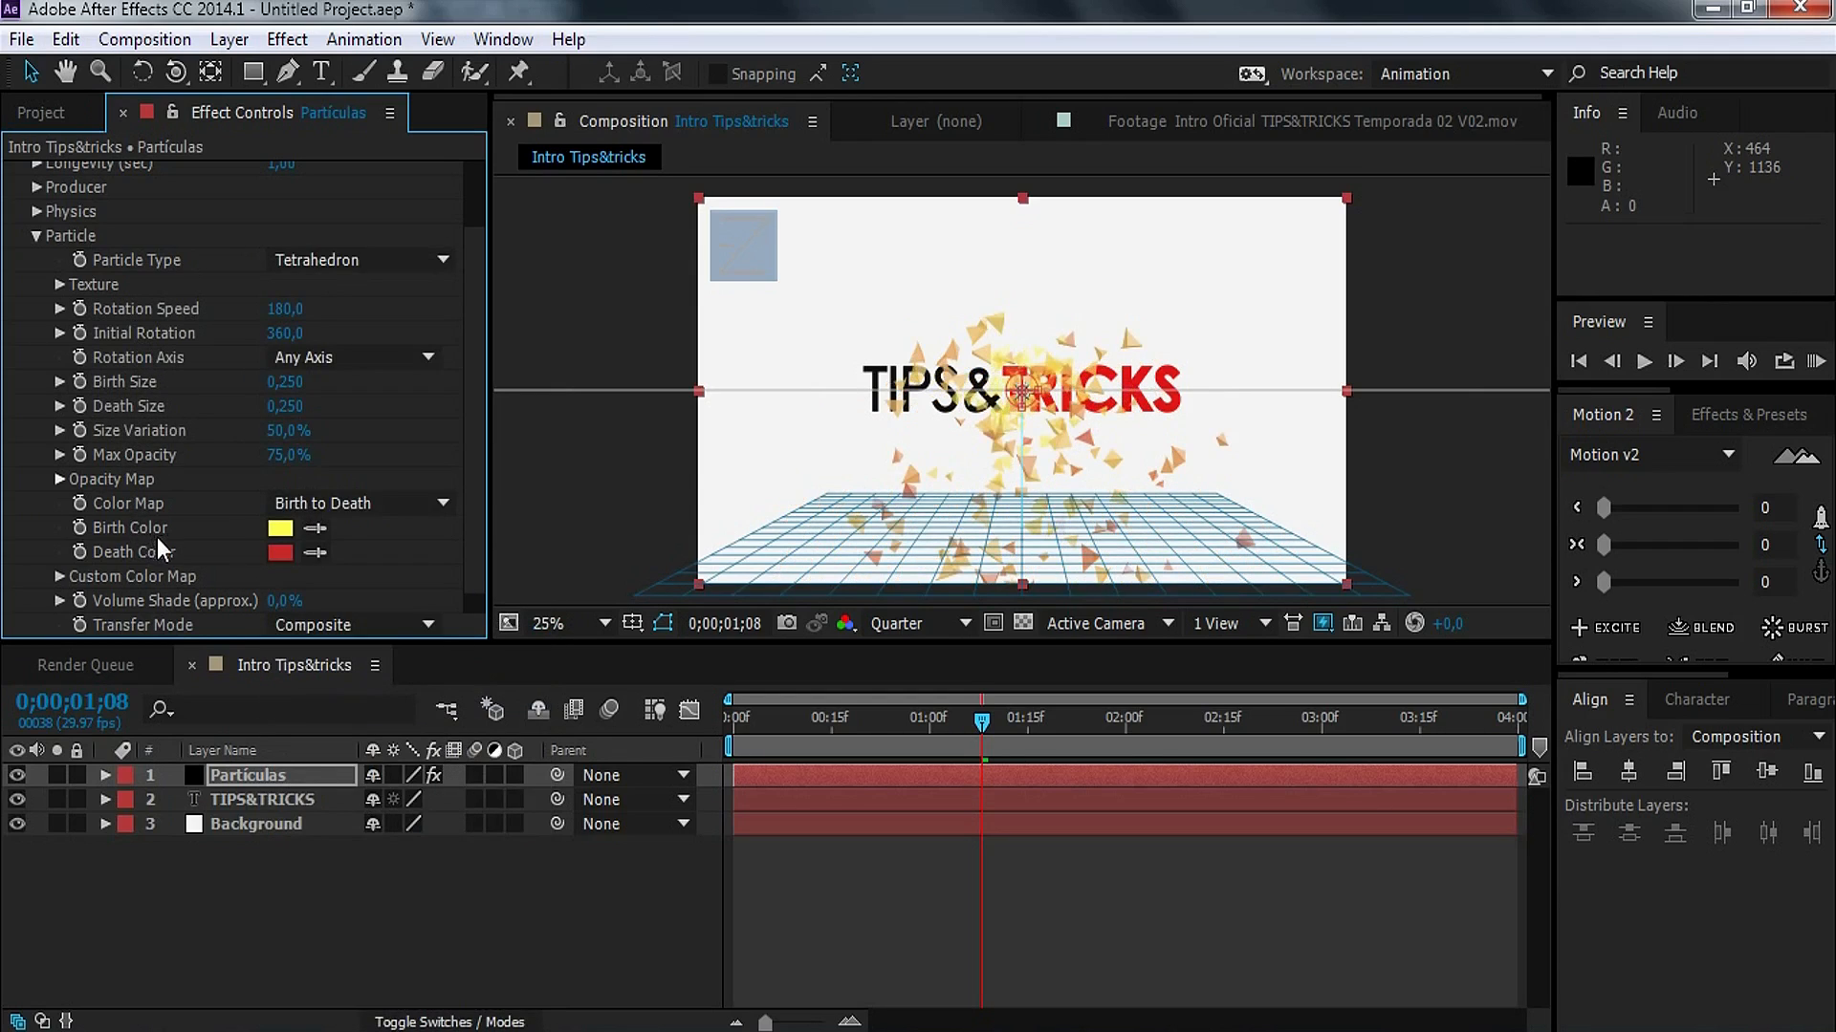
Step: Sample the particles' birth colour from the red "TRICKS" text and death colour from the off-white background, and scrub the timeline to check them
left_click(317, 532)
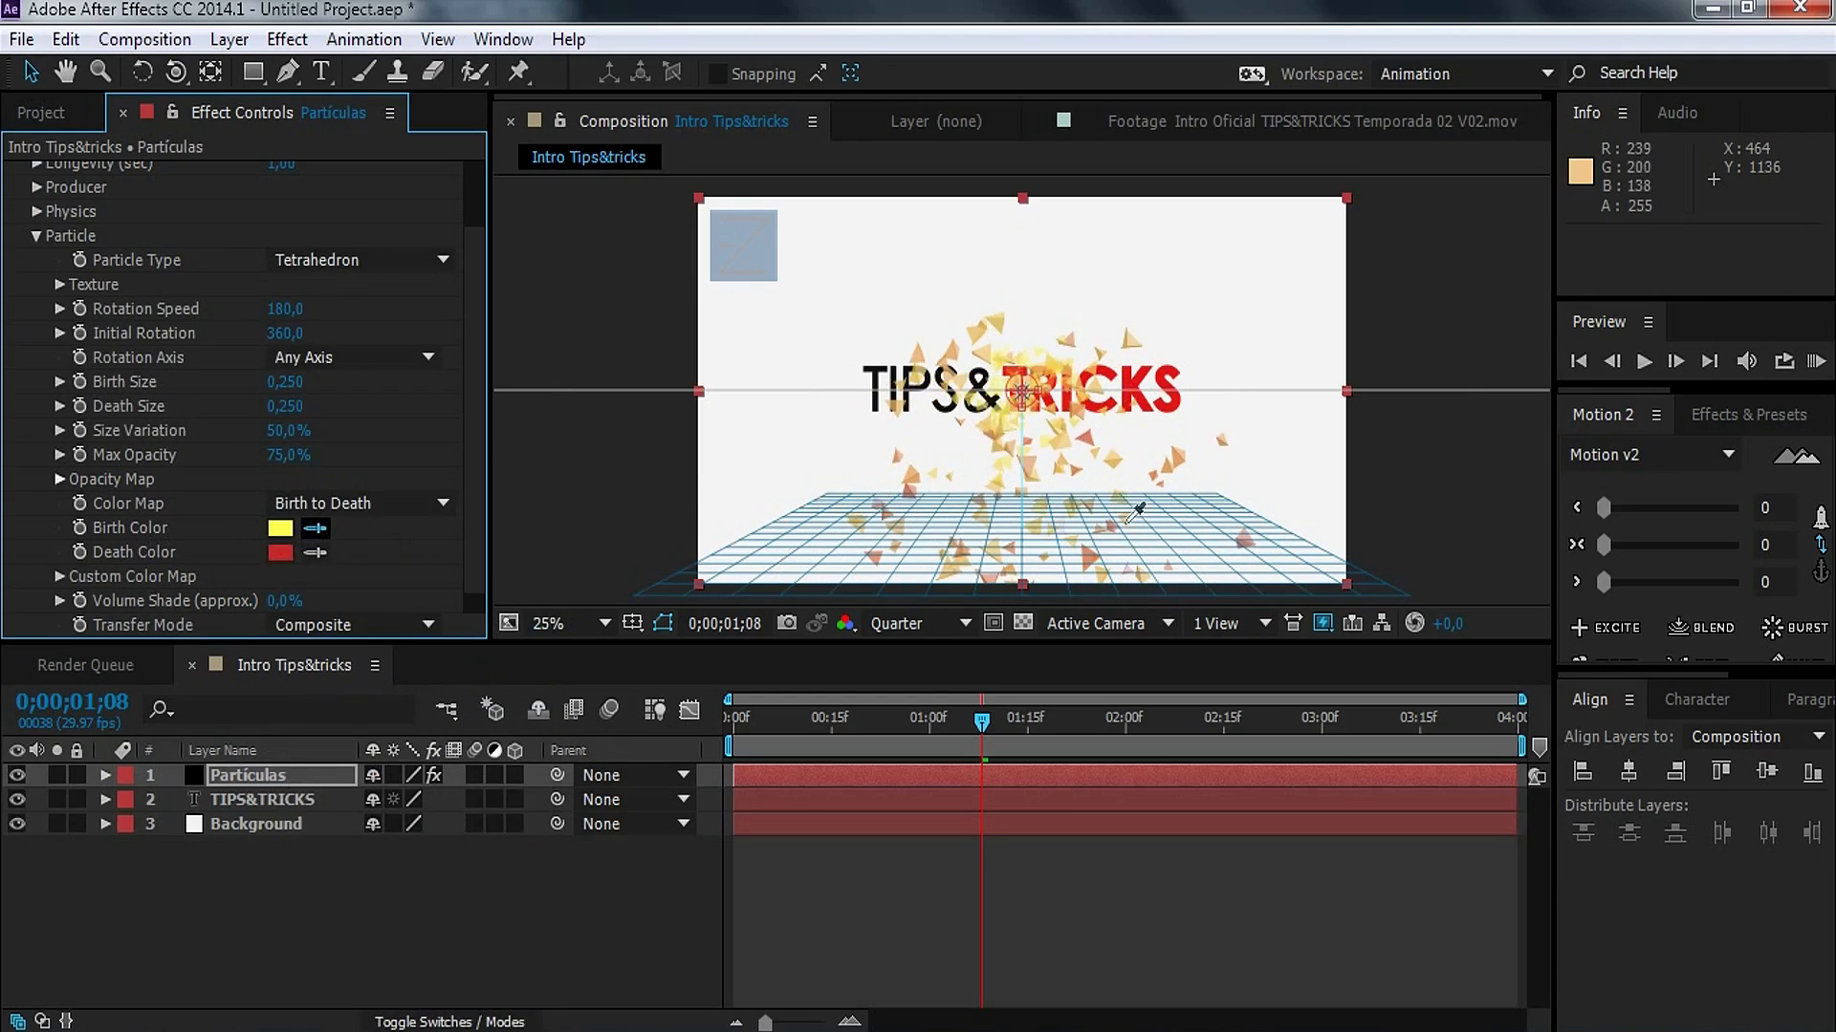
left_click(1144, 375)
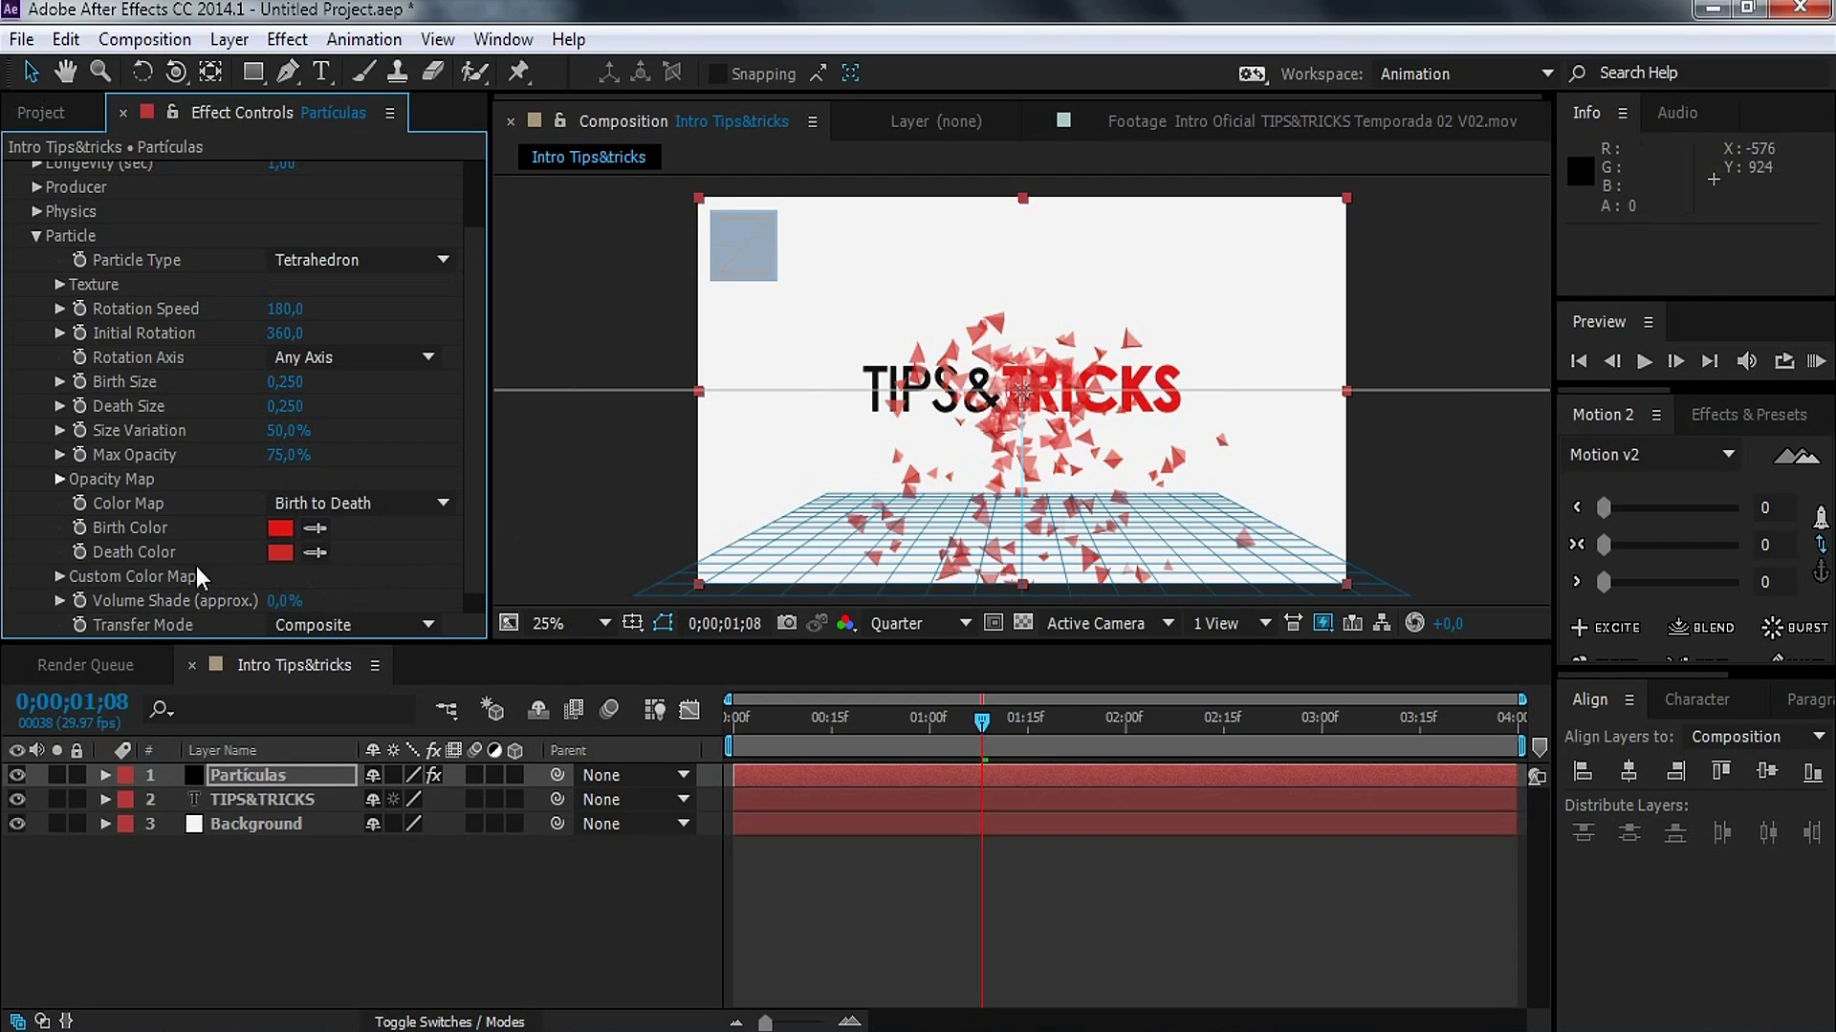
left_click(316, 554)
left_click(883, 253)
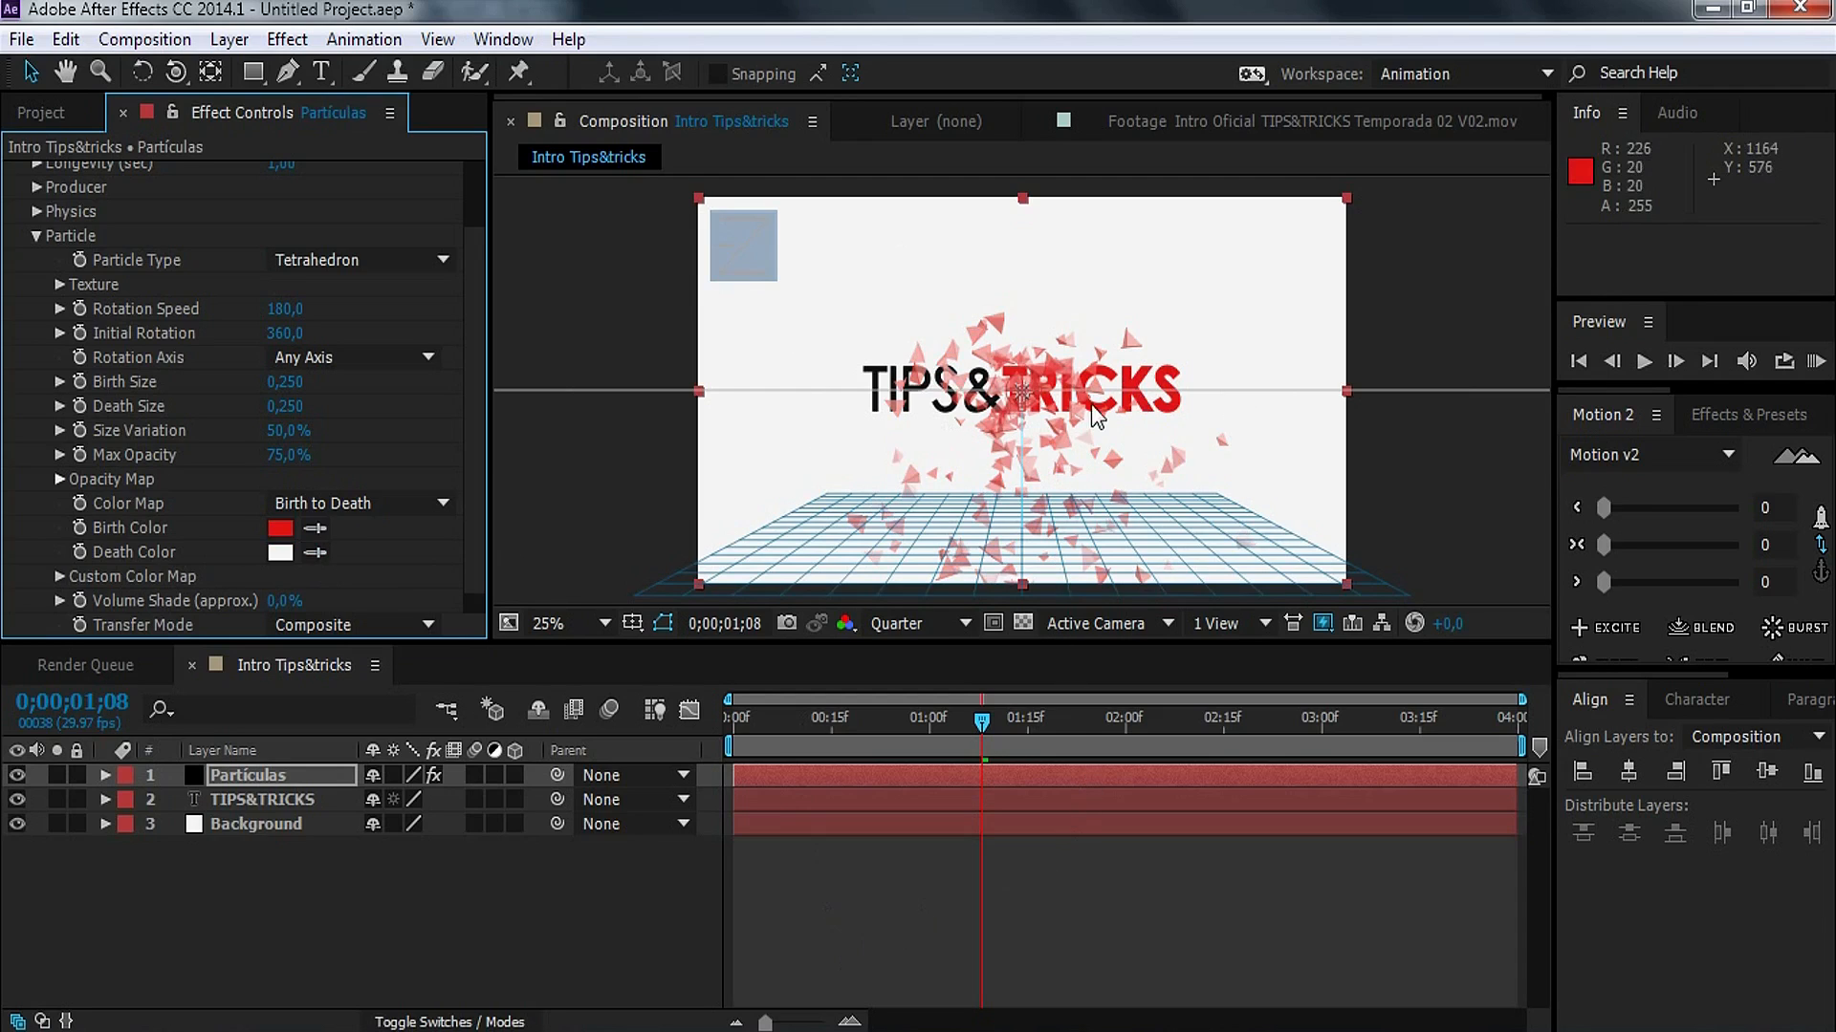
left_click_drag(961, 724, 879, 715)
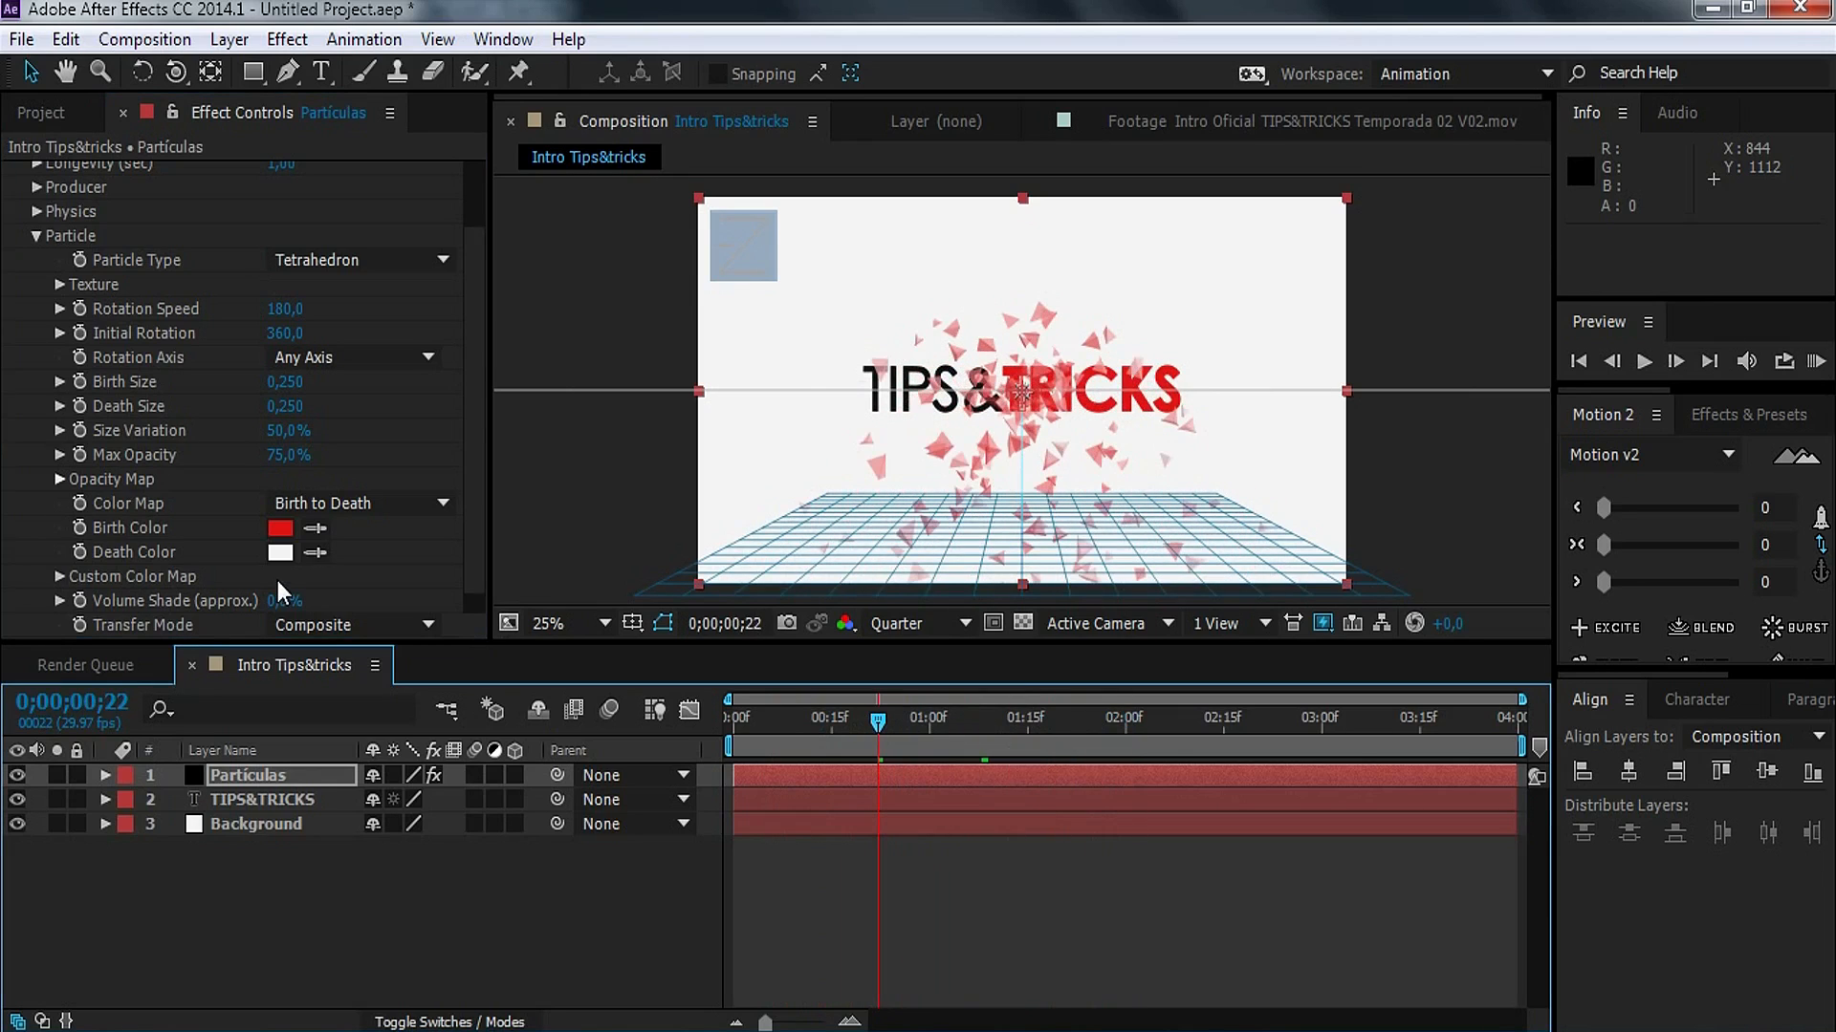
scroll(367, 436, "down", 1)
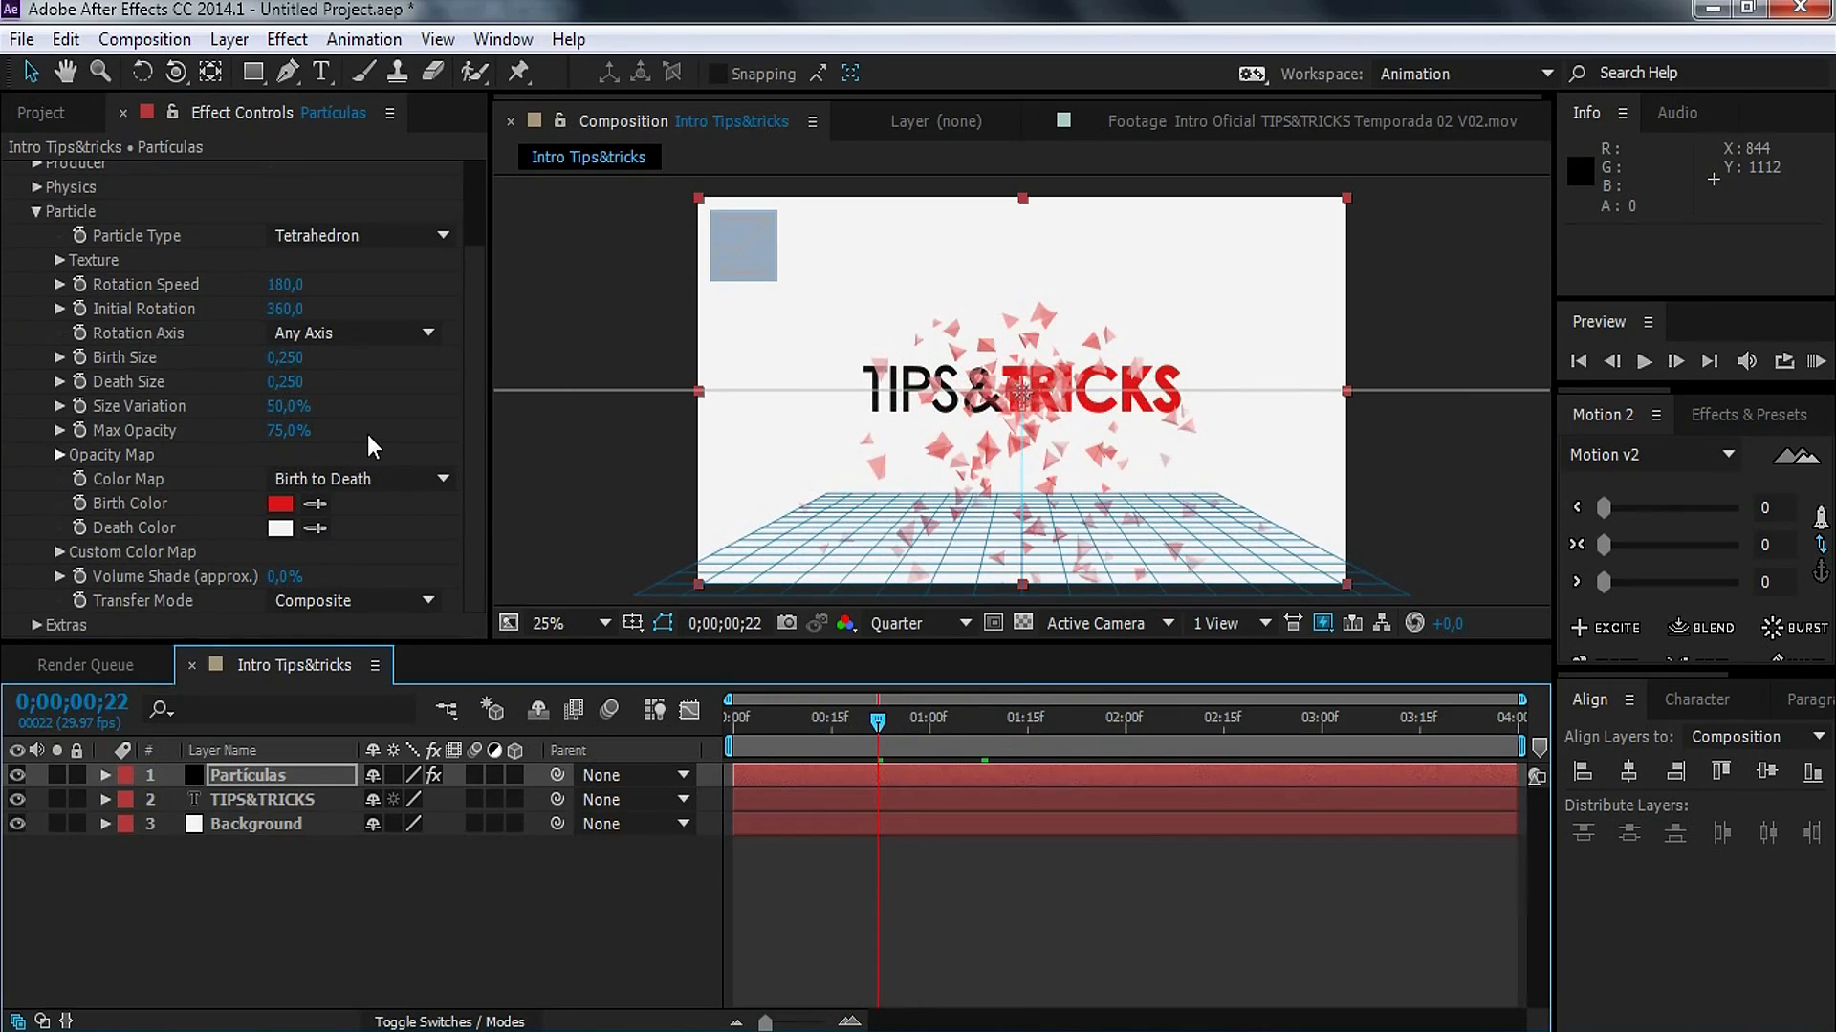
left_click_drag(803, 725, 1064, 755)
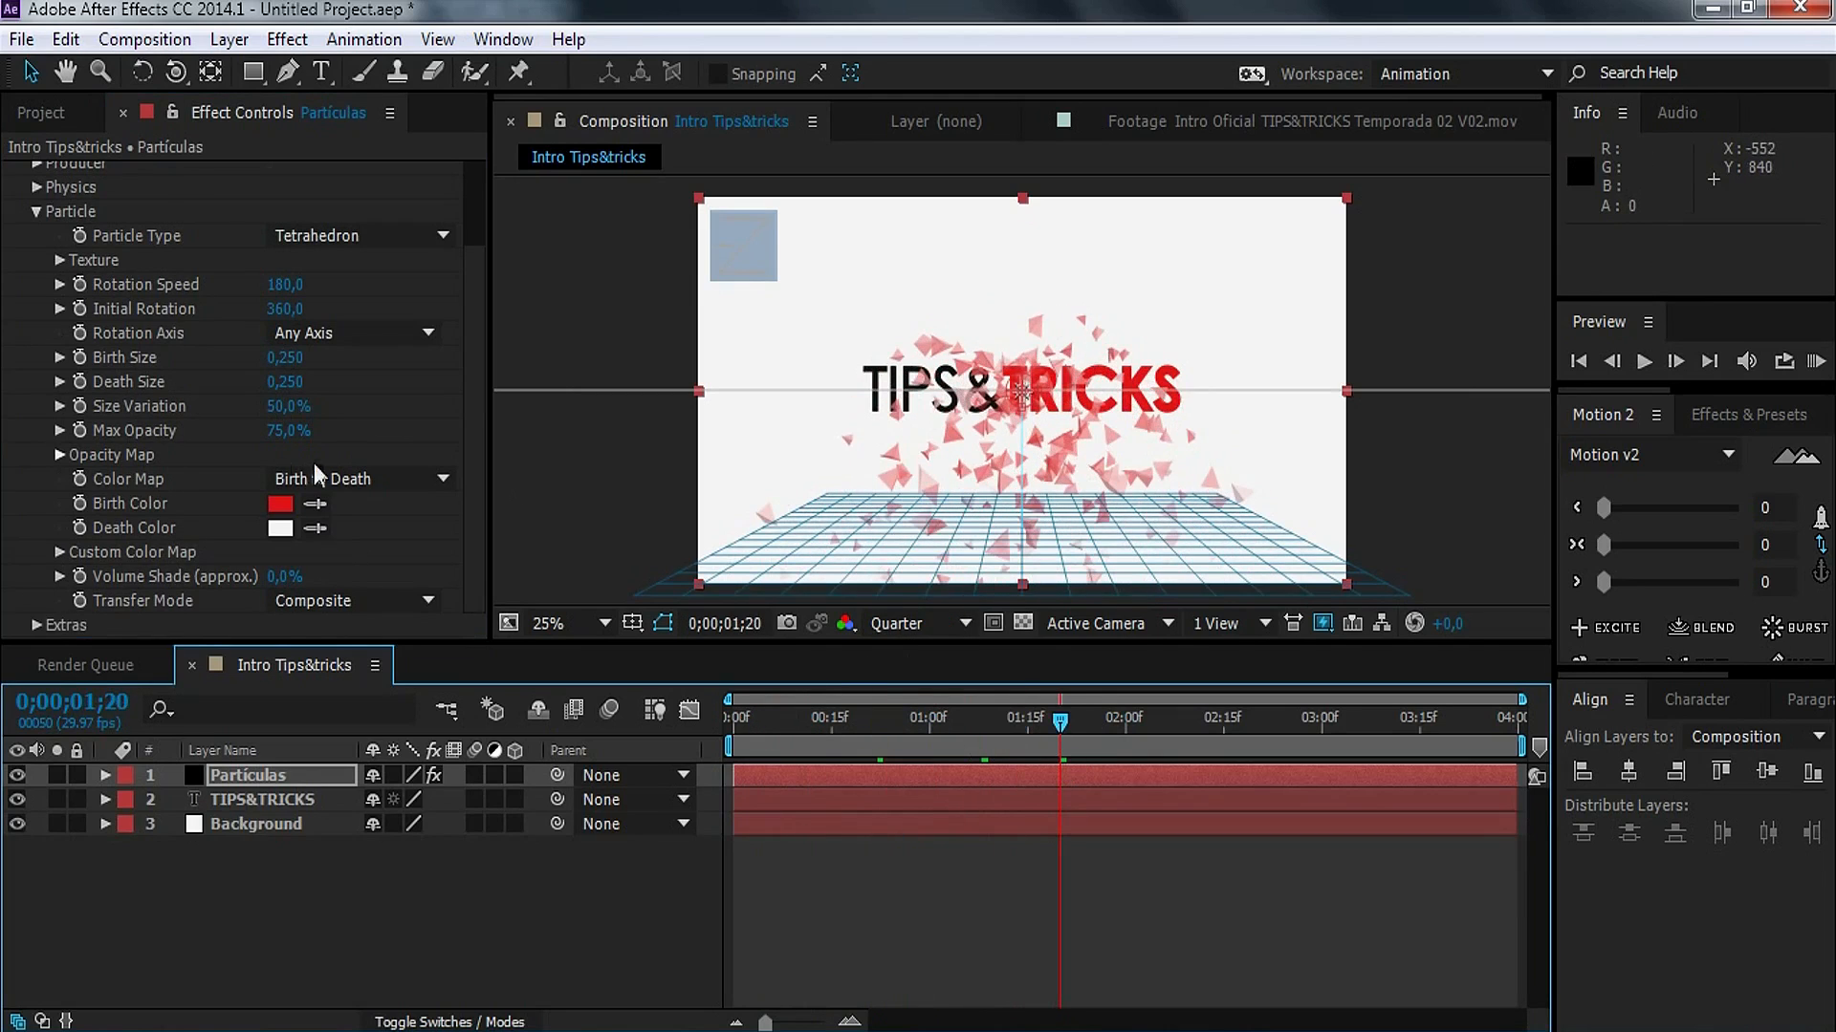
Step: Set the particle producer's Radius X to 1, Radius Y to 0,75 and Radius Z to 0,75, and check the spread around 0;00;01;03
scroll(36, 449, "up", 4)
left_click(37, 320)
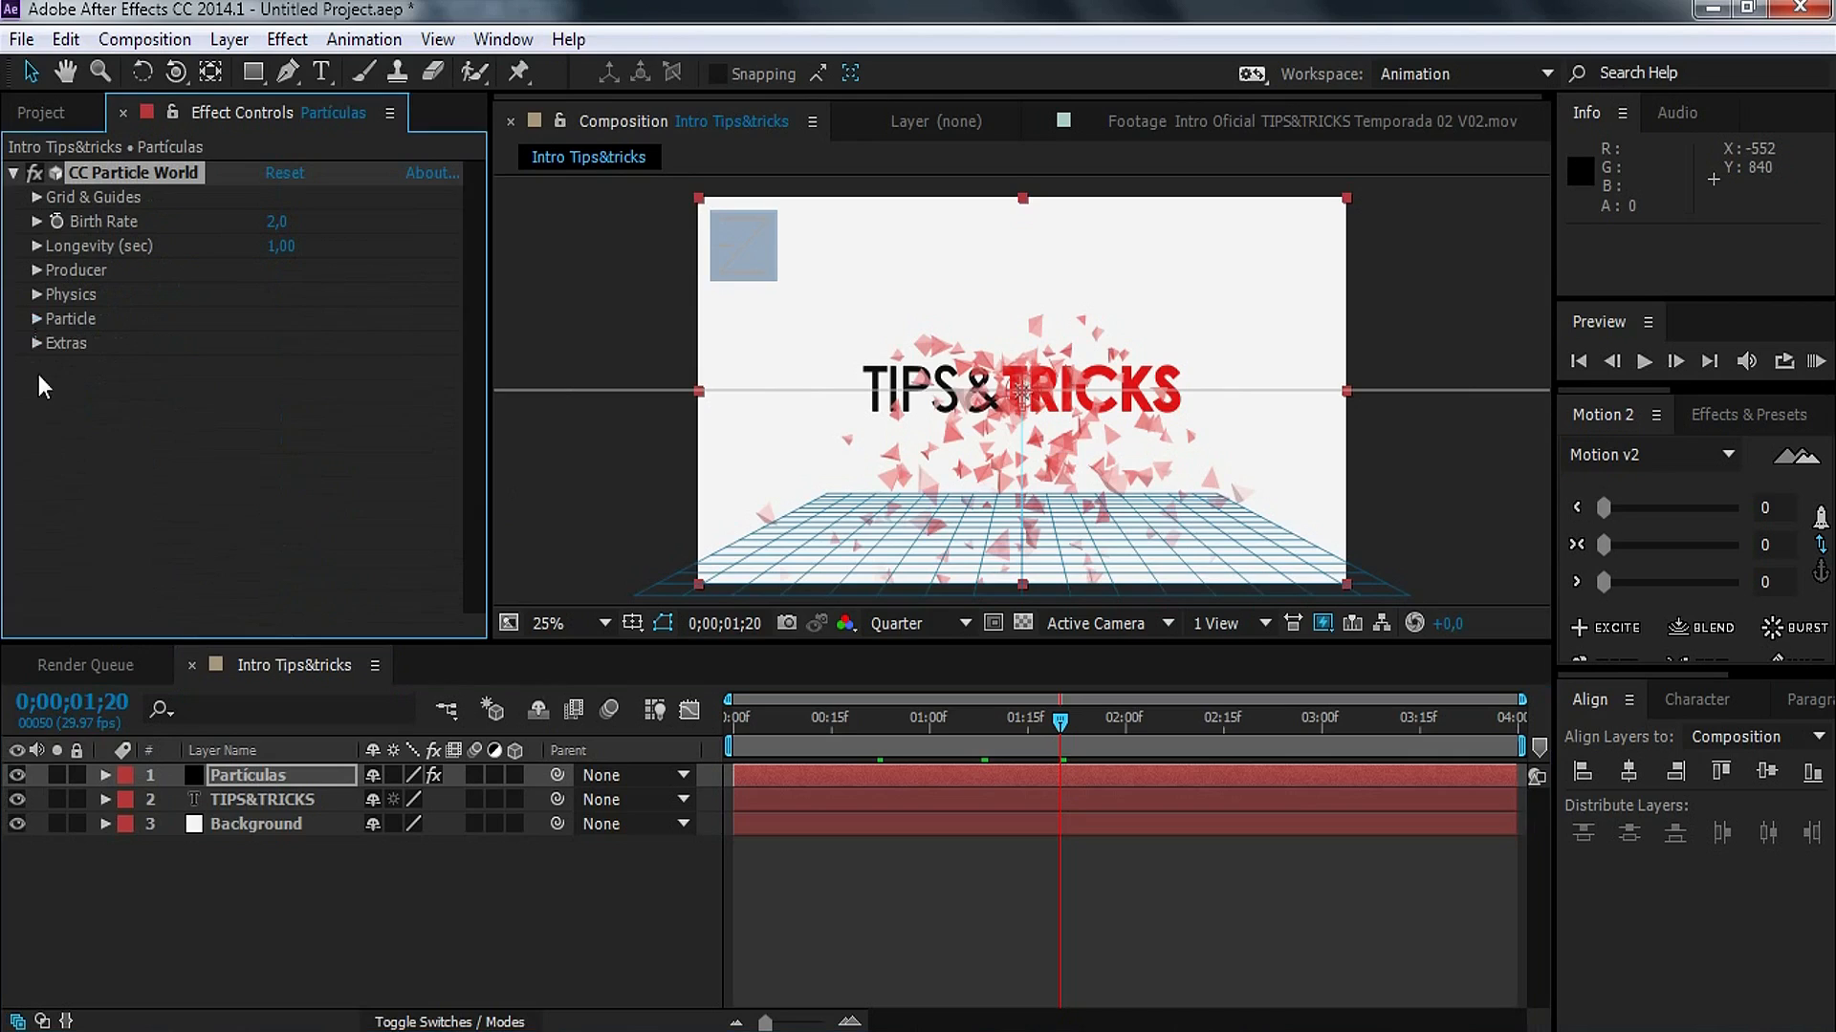
left_click(36, 271)
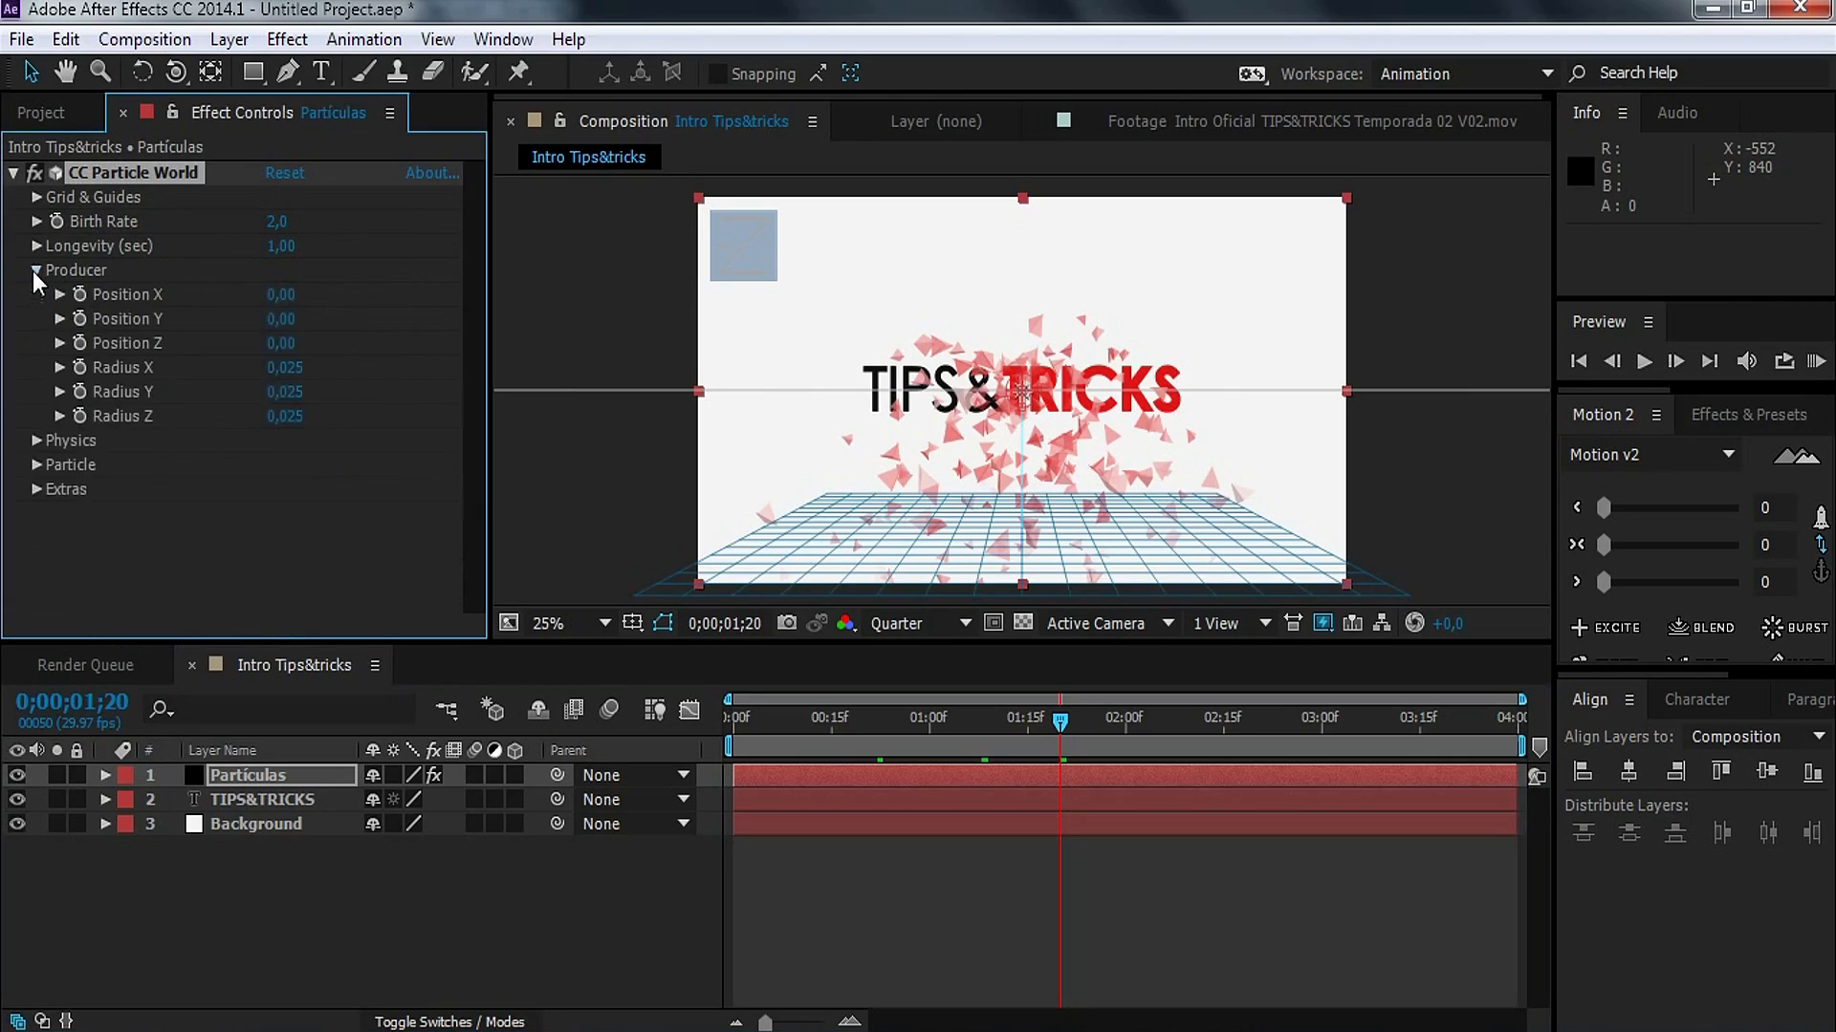
left_click(285, 369)
type("1")
key("Return")
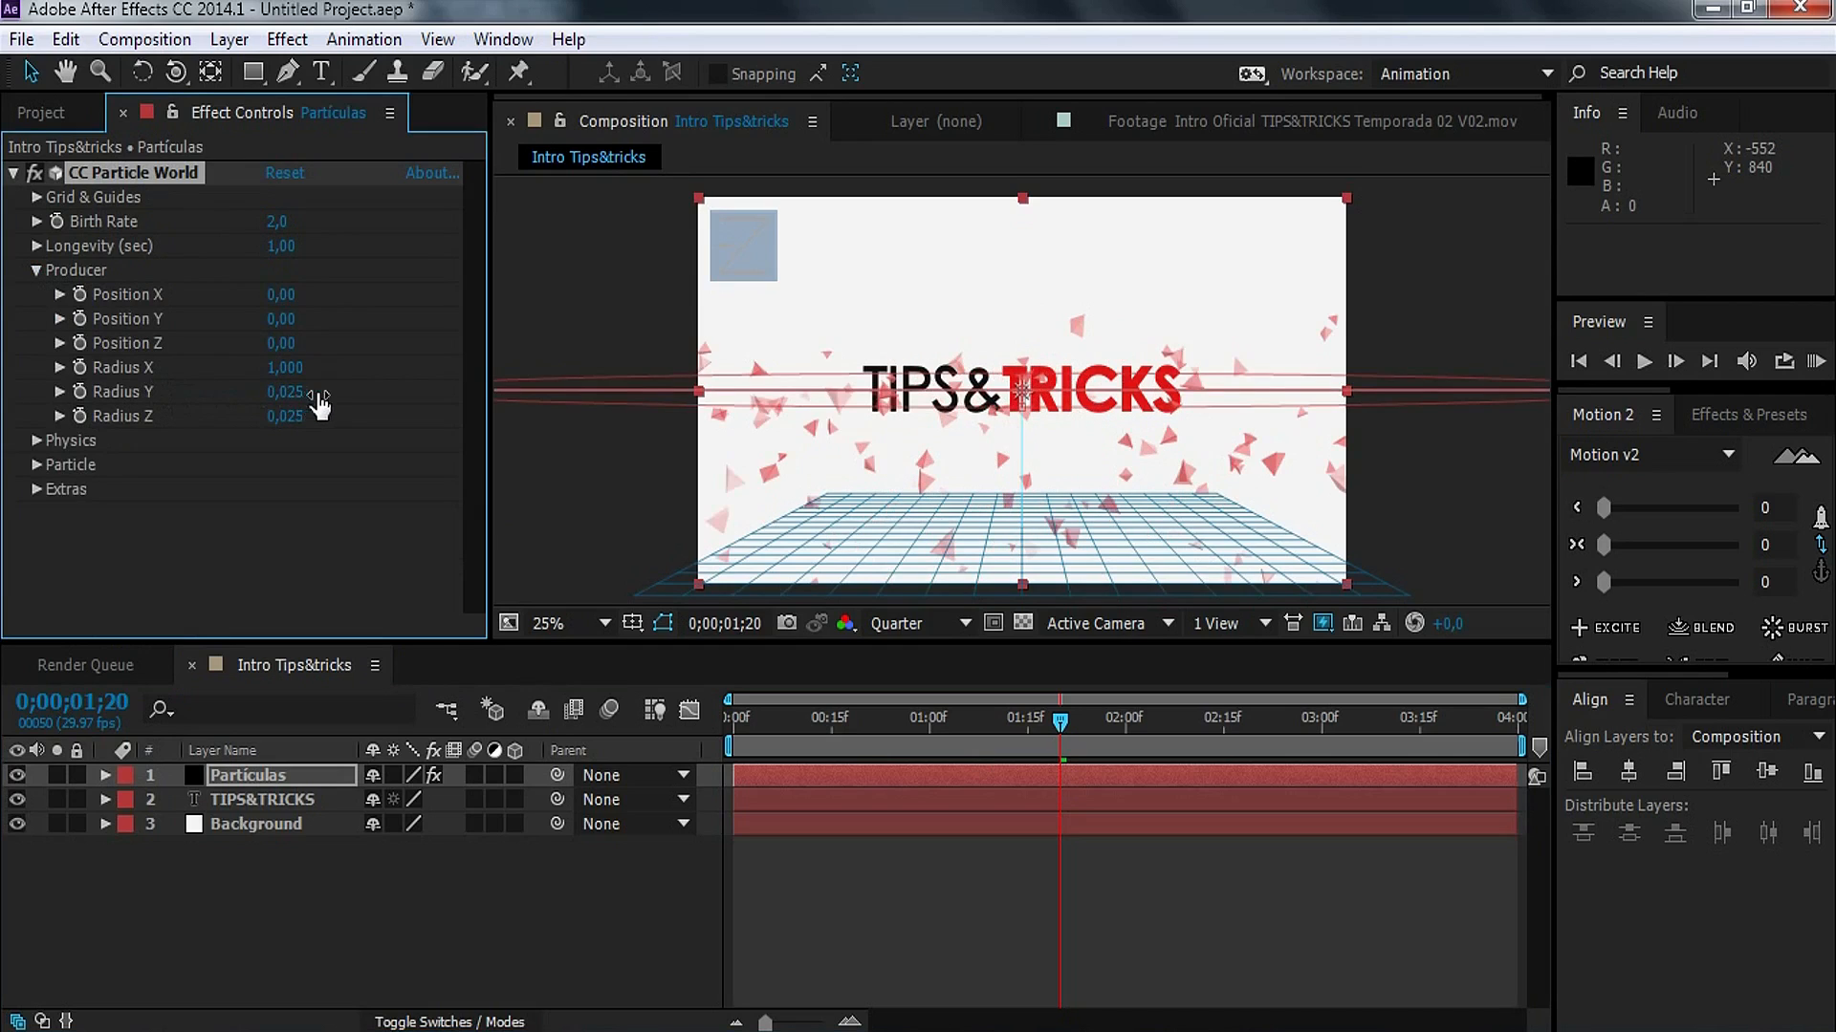
left_click(285, 392)
type("0,75")
key("Return")
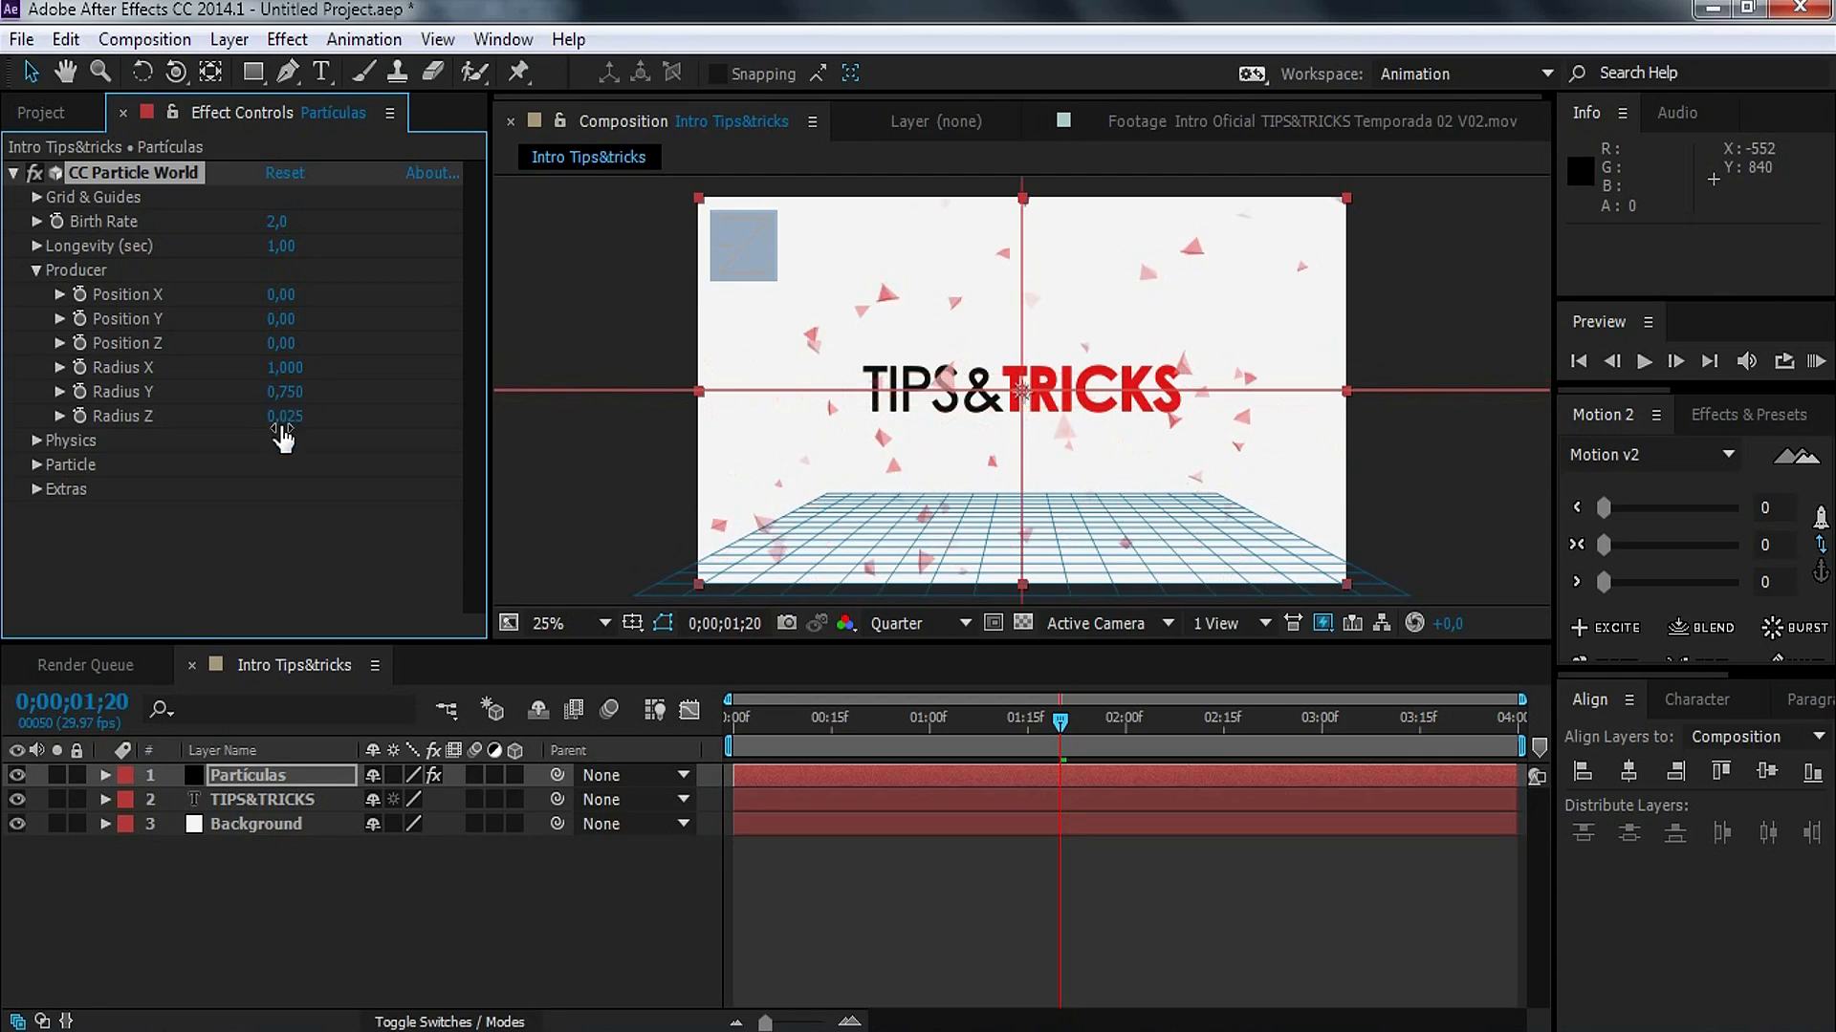
type("0,")
key("Return")
left_click(1231, 933)
left_click_drag(1024, 725, 949, 786)
left_click(977, 775)
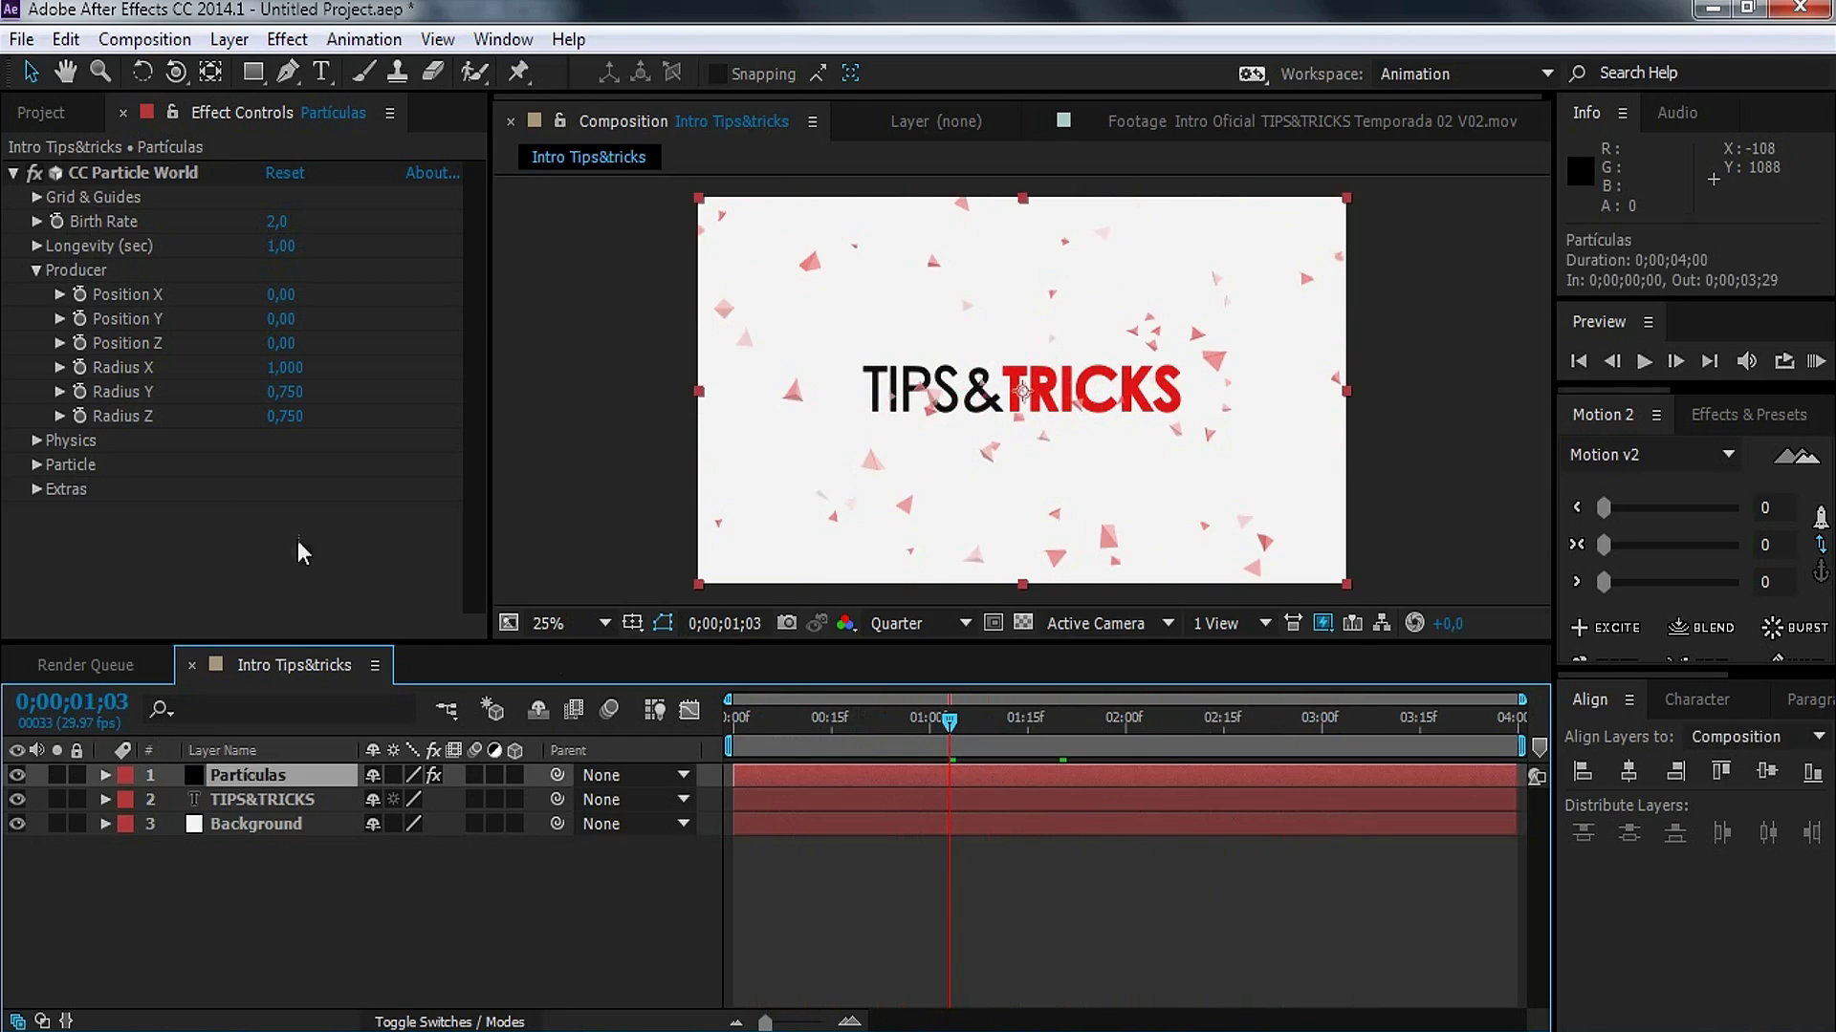
Step: Change the particle physics animation to Viscouse and preview the motion
left_click(36, 273)
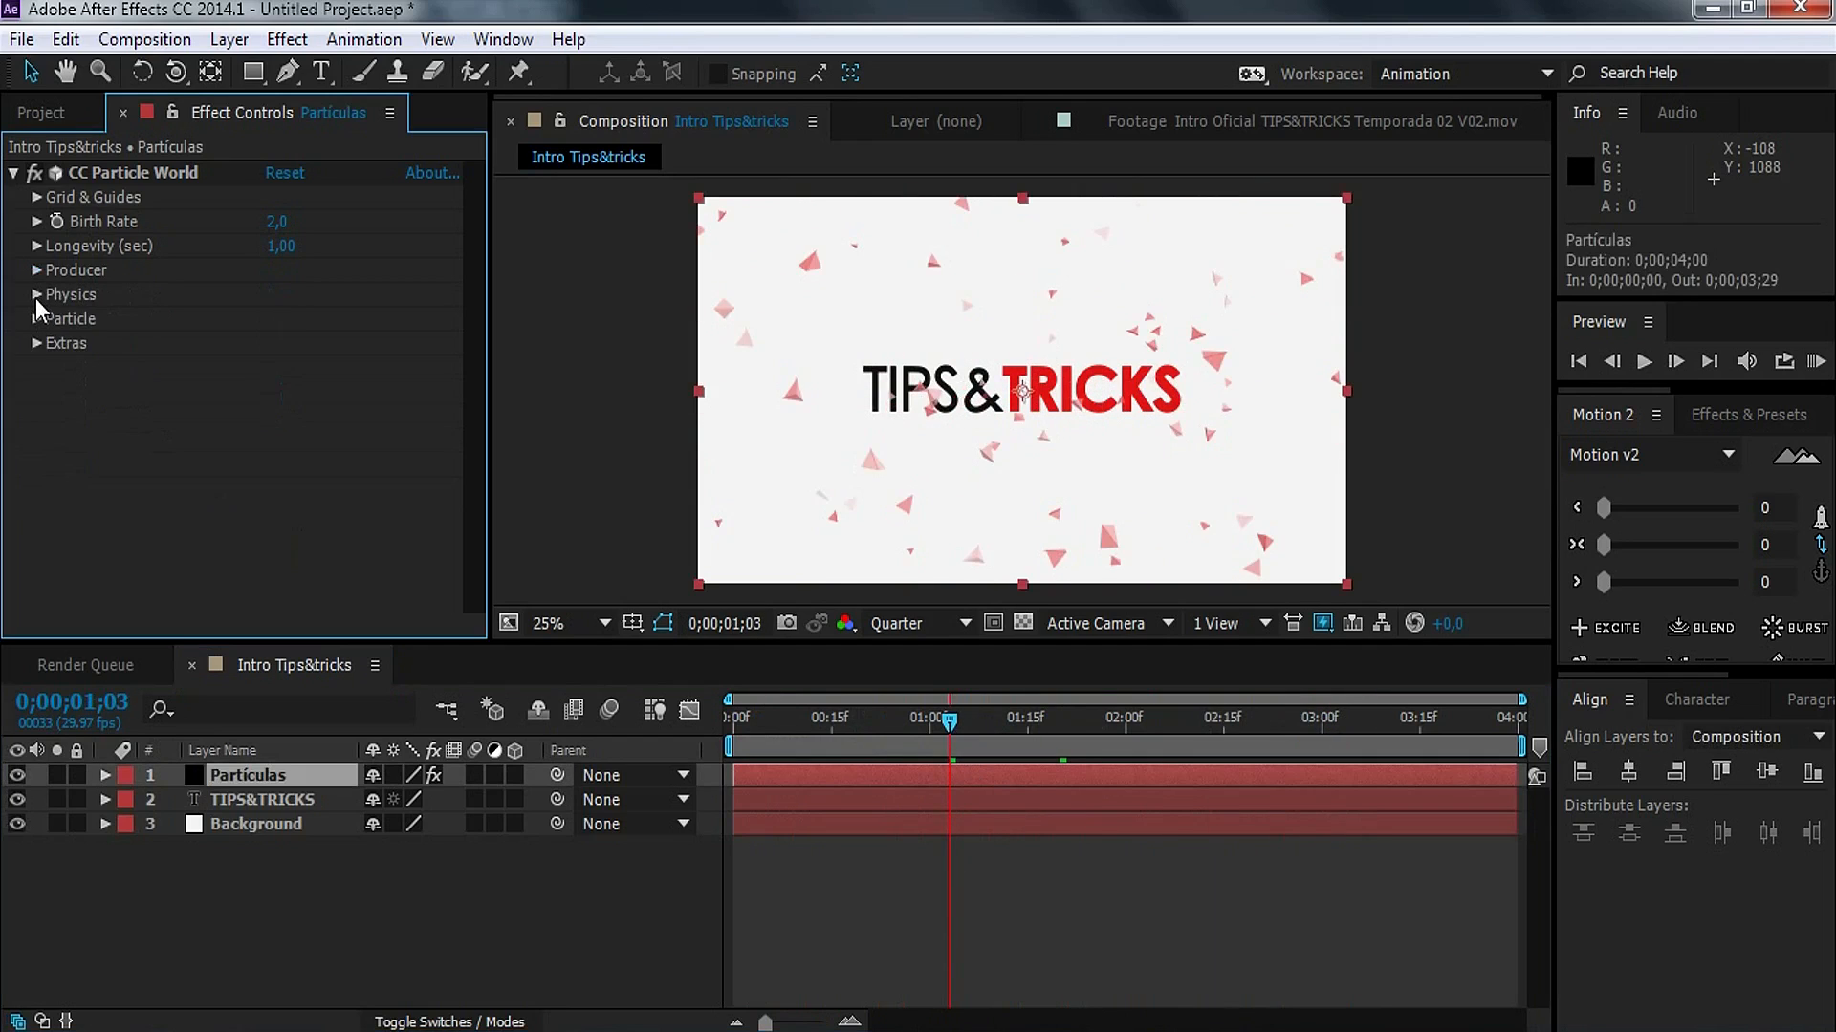
left_click(36, 296)
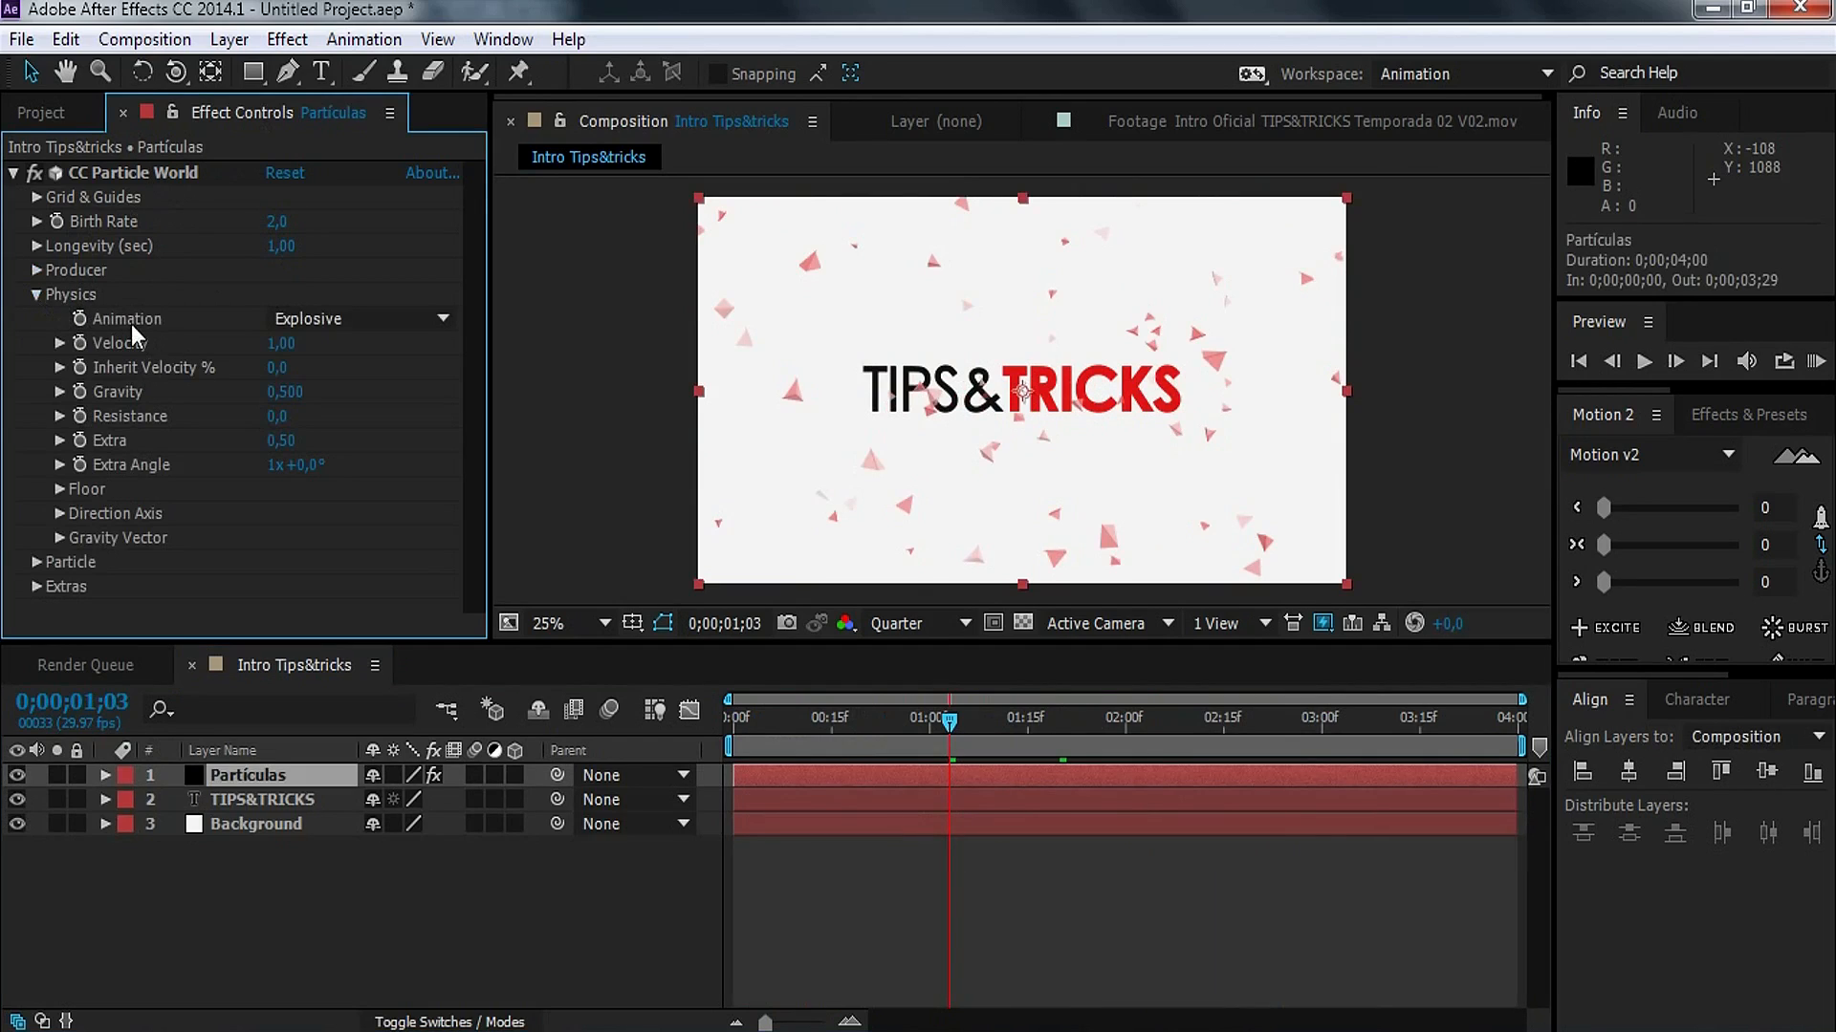
left_click(335, 318)
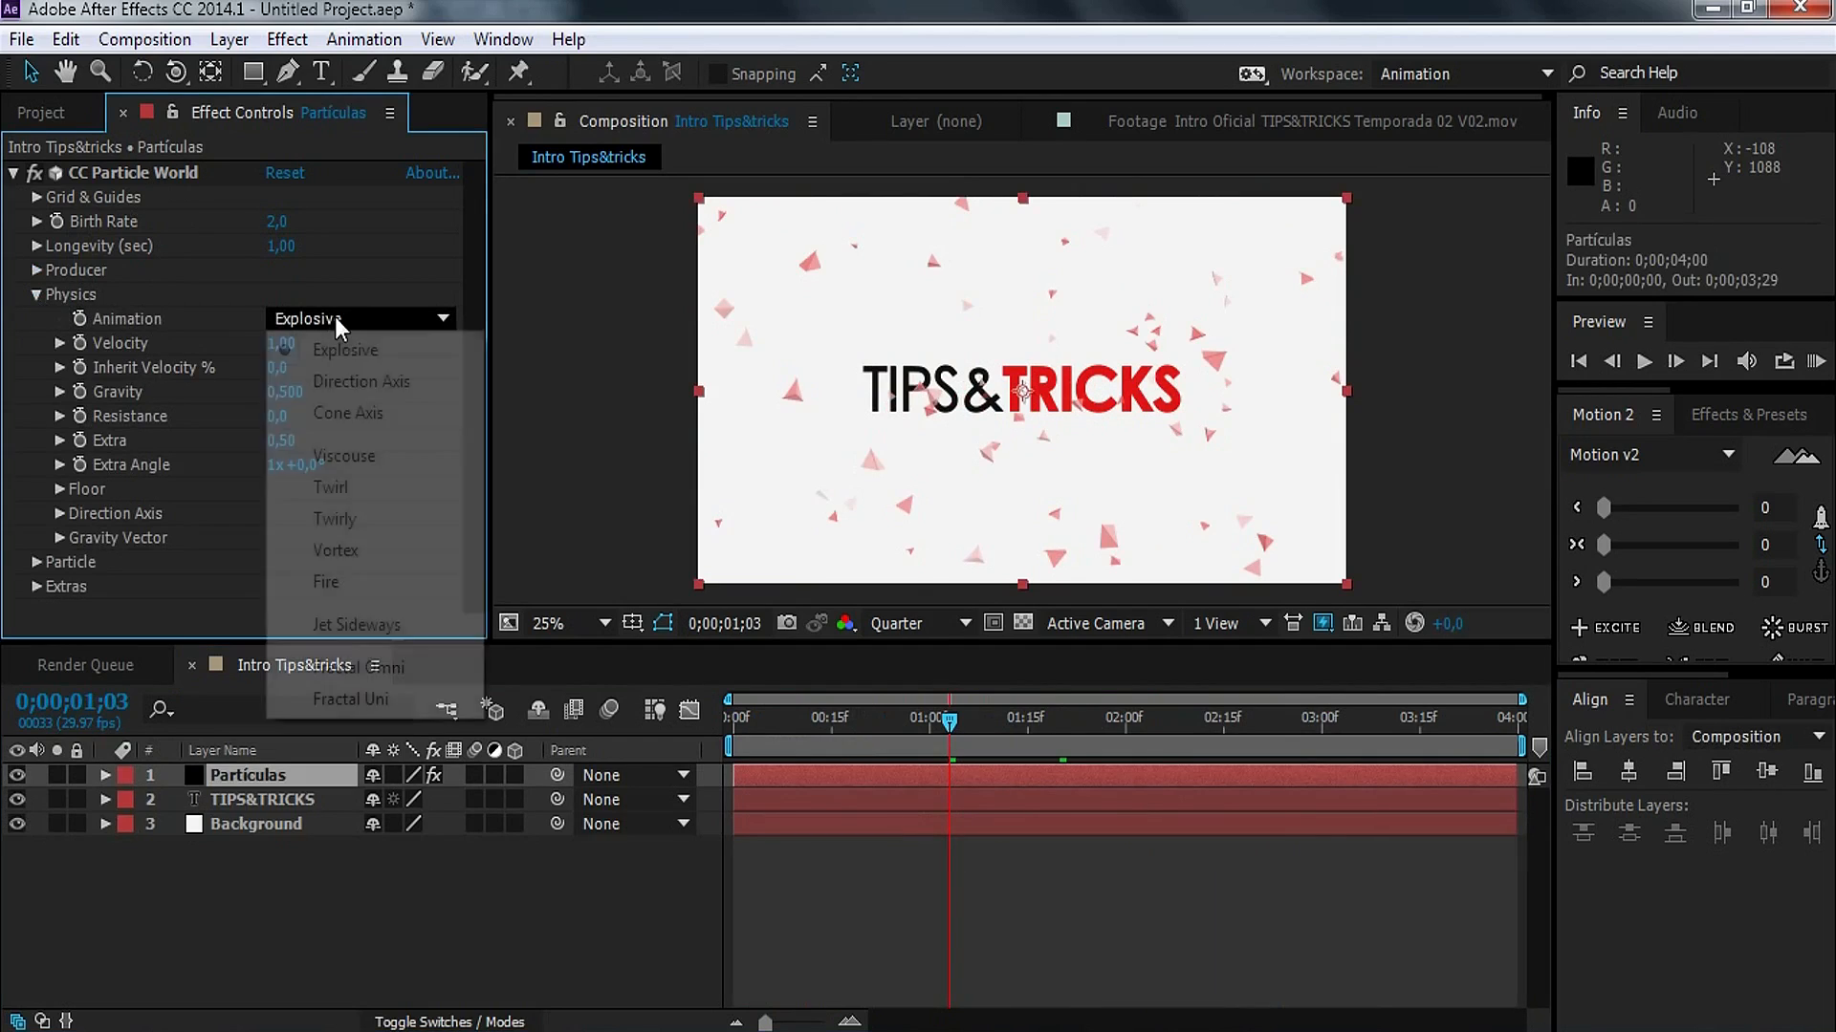
left_click(386, 465)
left_click_drag(937, 732, 937, 771)
key("space")
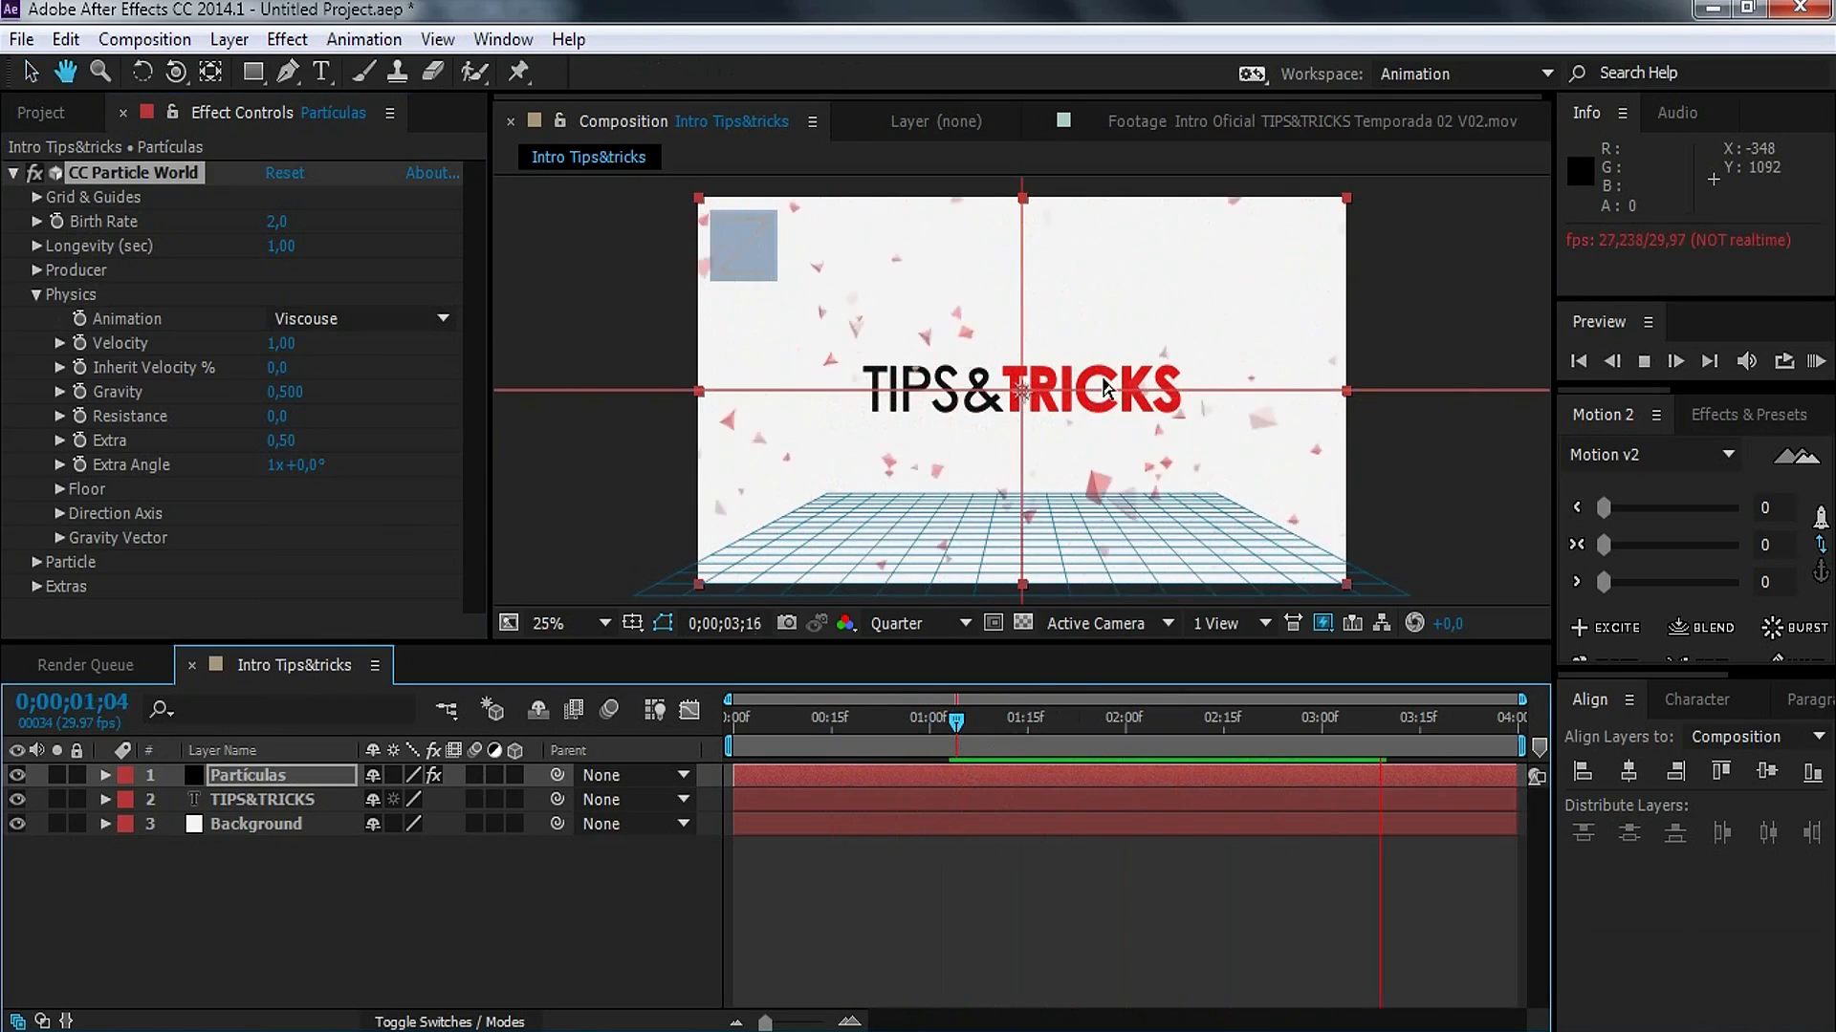
key("space")
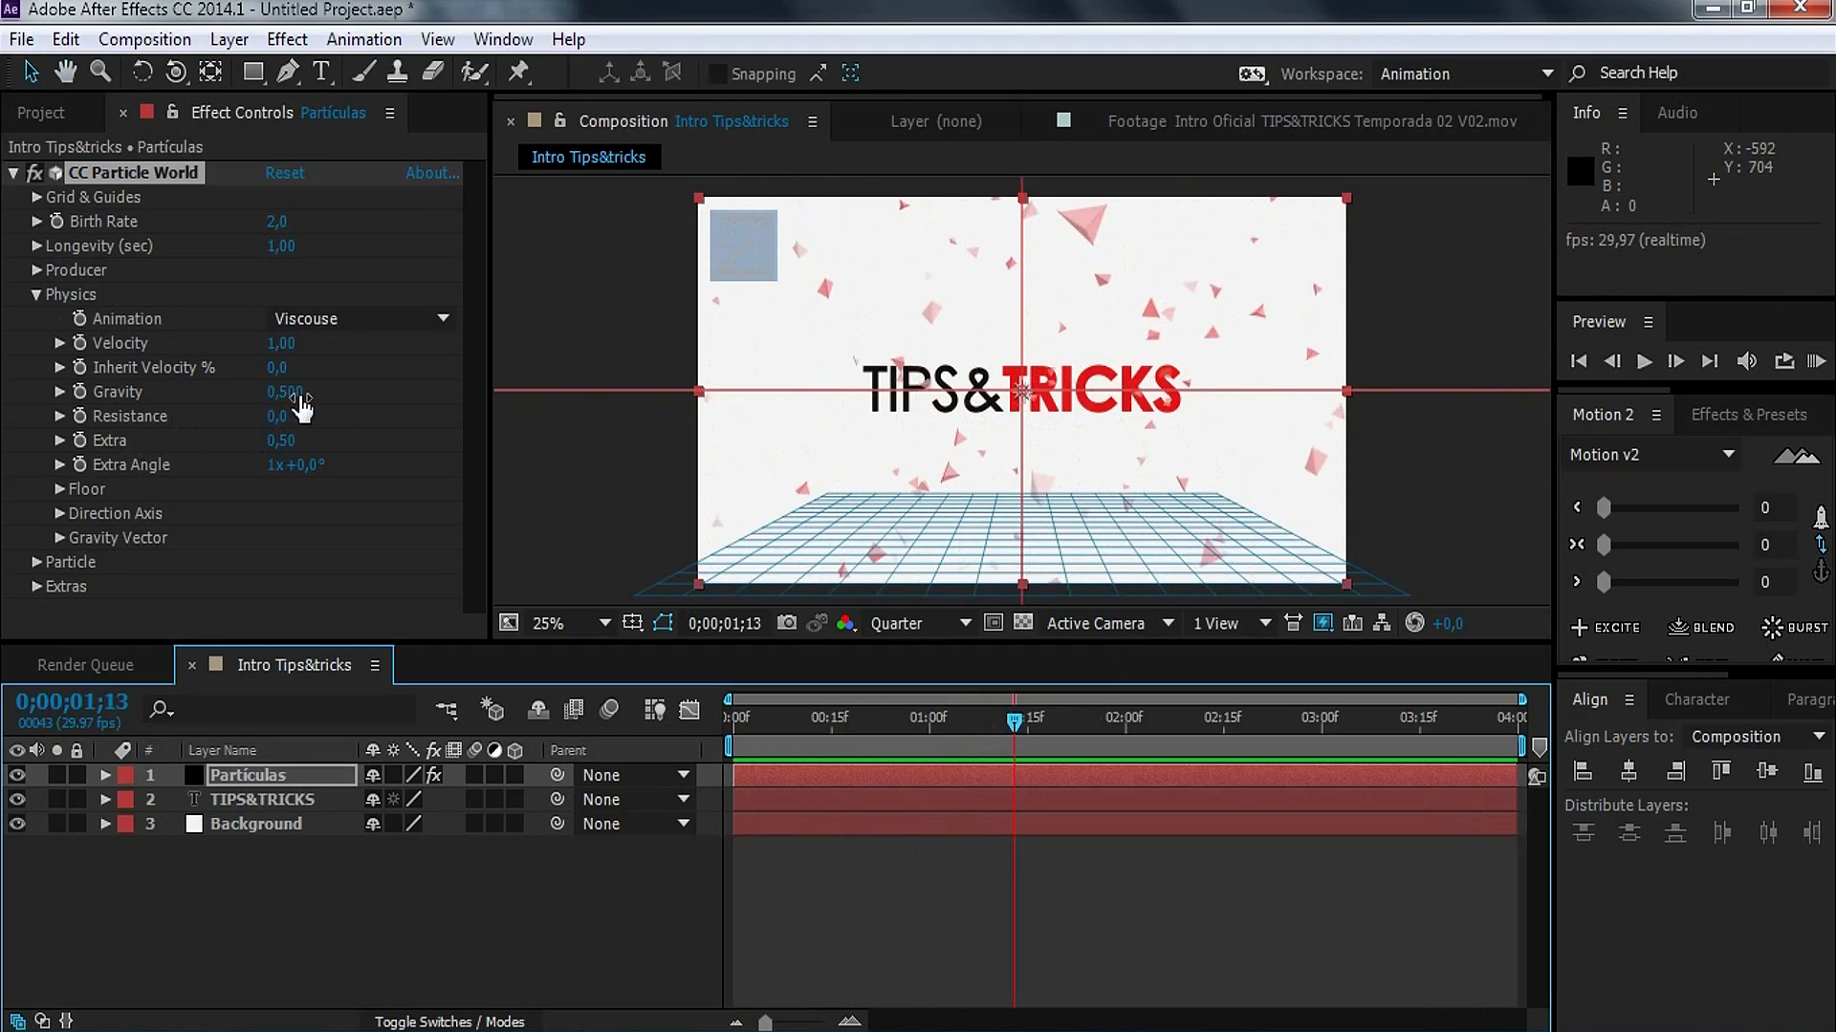
Step: Set the particles' gravity to 0 and velocity to 0,5, and preview the animation from the start of the composition
left_click(287, 394)
type("0")
key("Return")
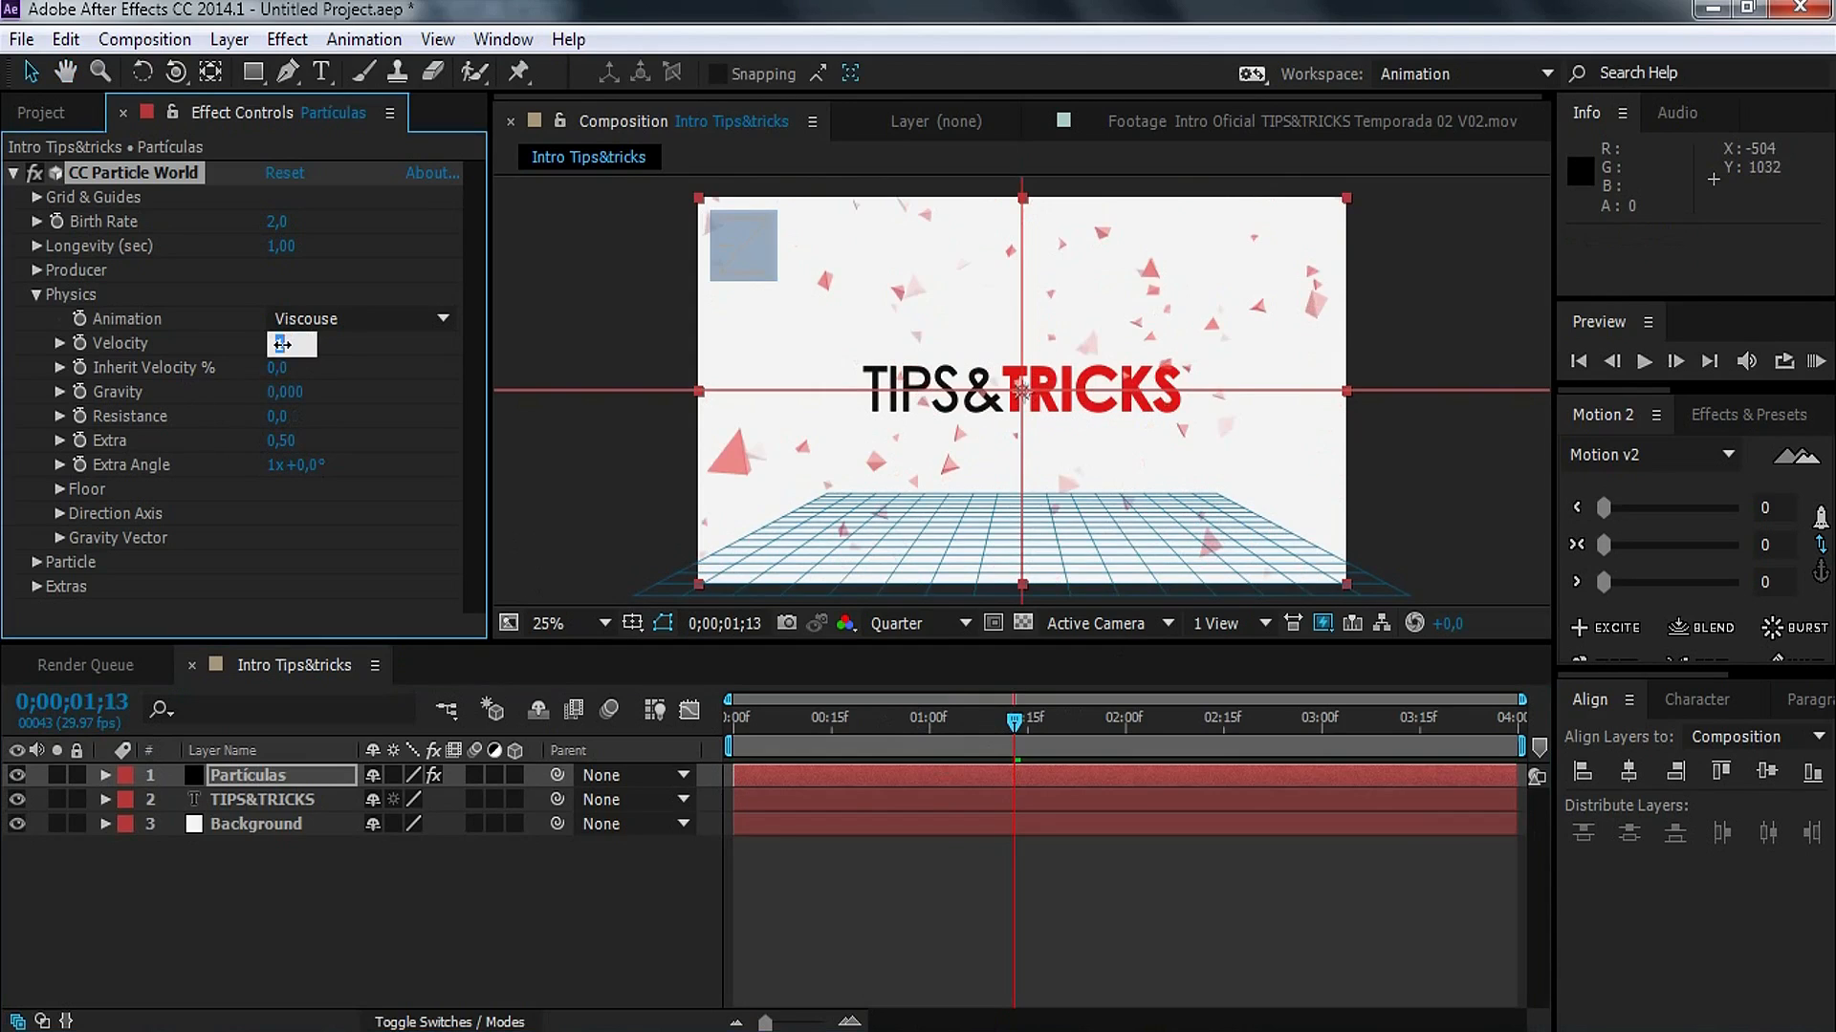
type("0,5")
key("Return")
left_click_drag(874, 719, 728, 721)
left_click(960, 849)
key("space")
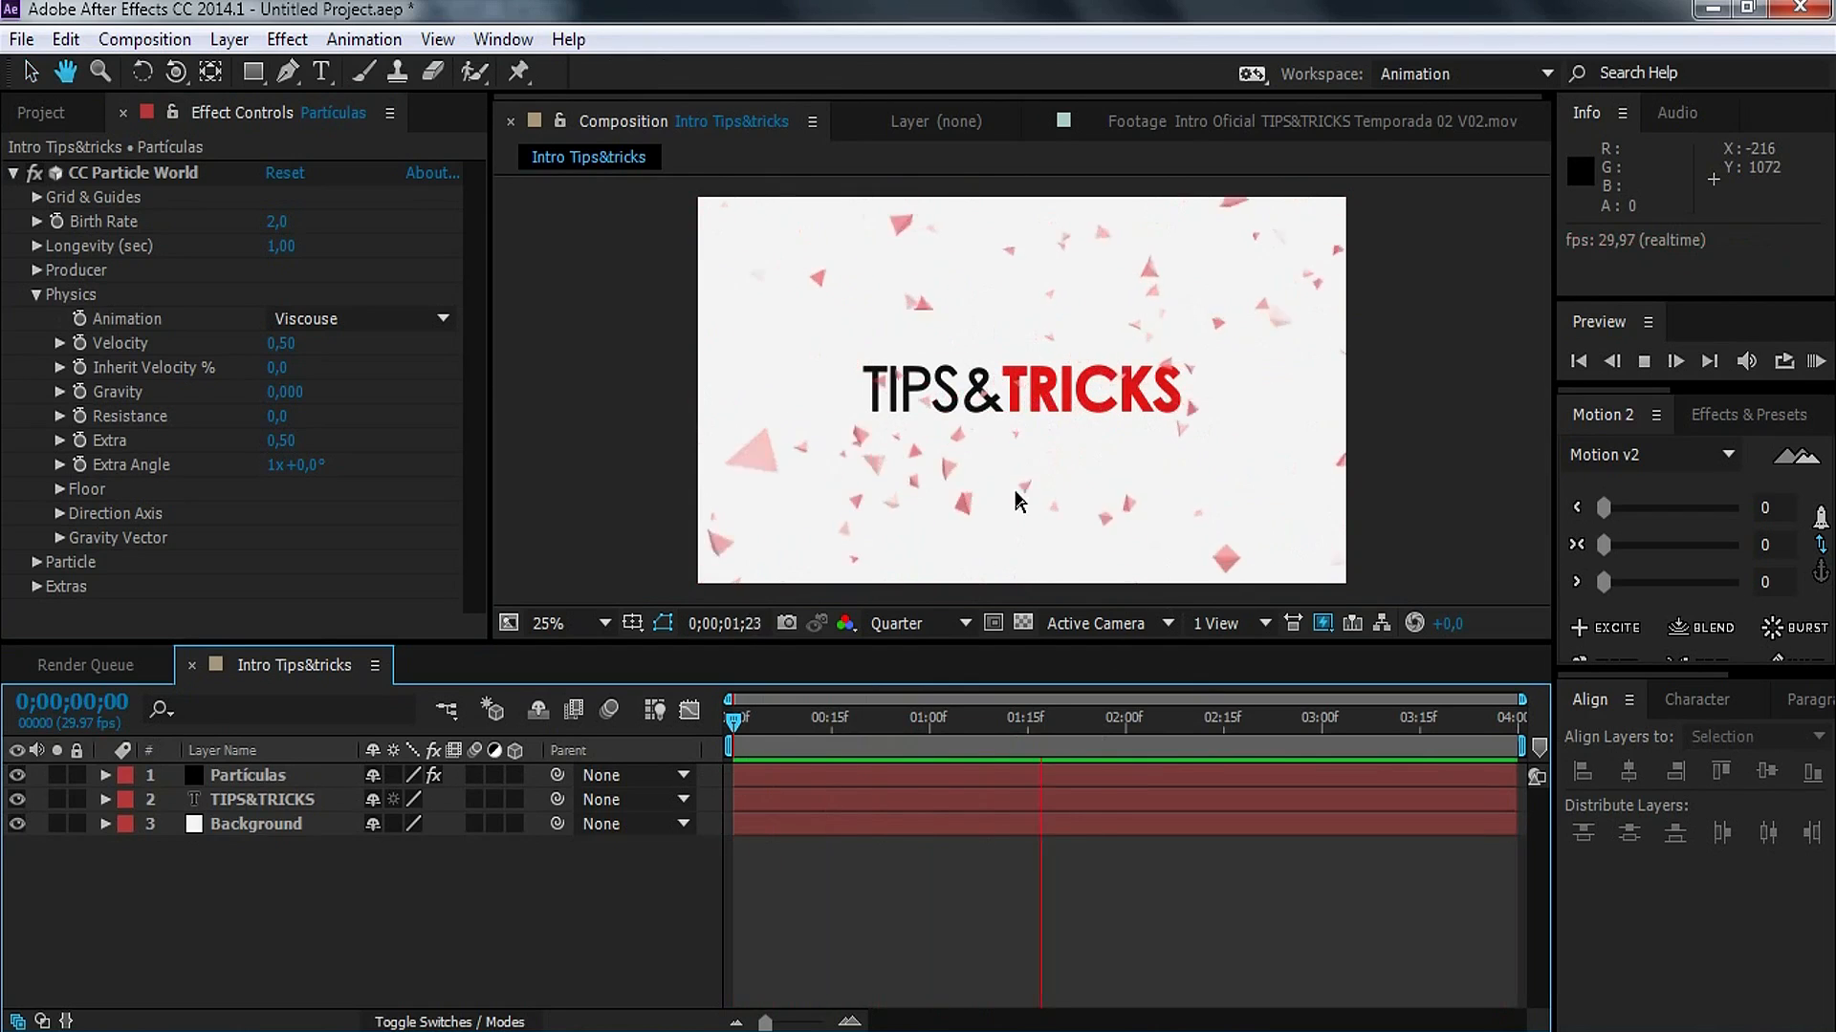
Step: Stop the preview at 0;00;02;18 and set the particle longevity to 2 seconds
left_click_drag(1277, 721, 1243, 726)
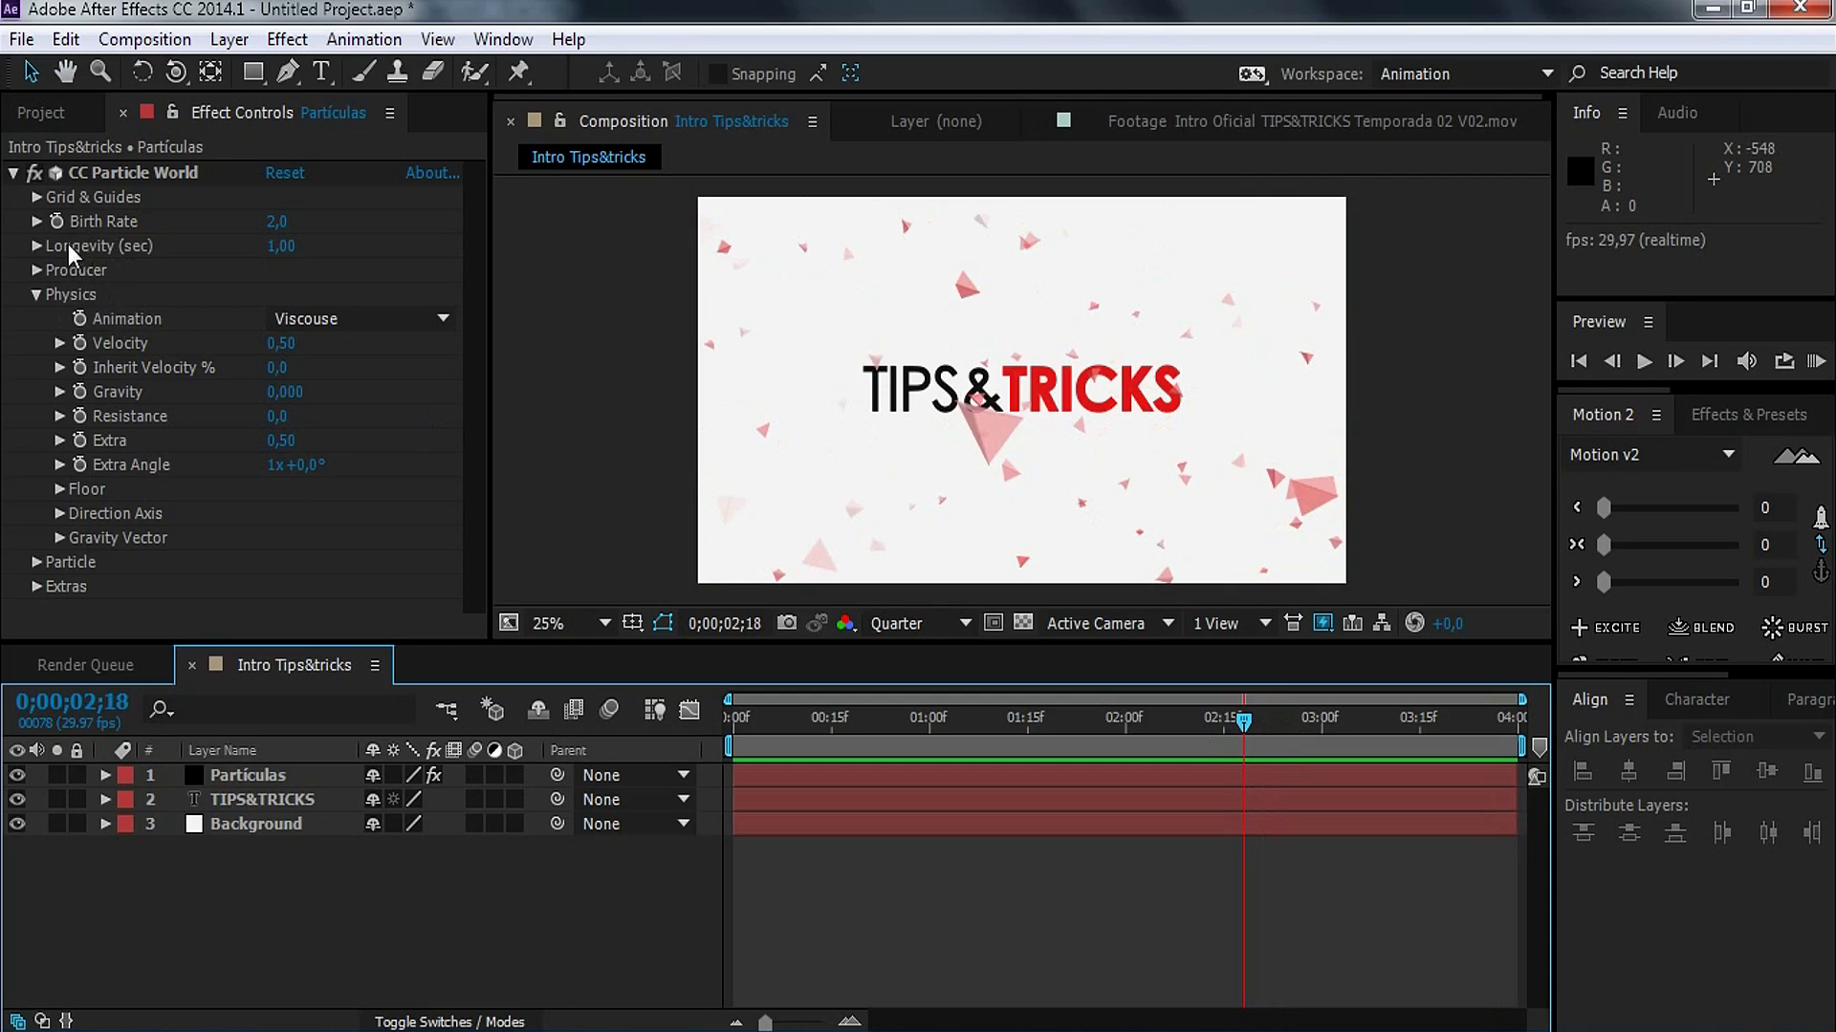
left_click(286, 248)
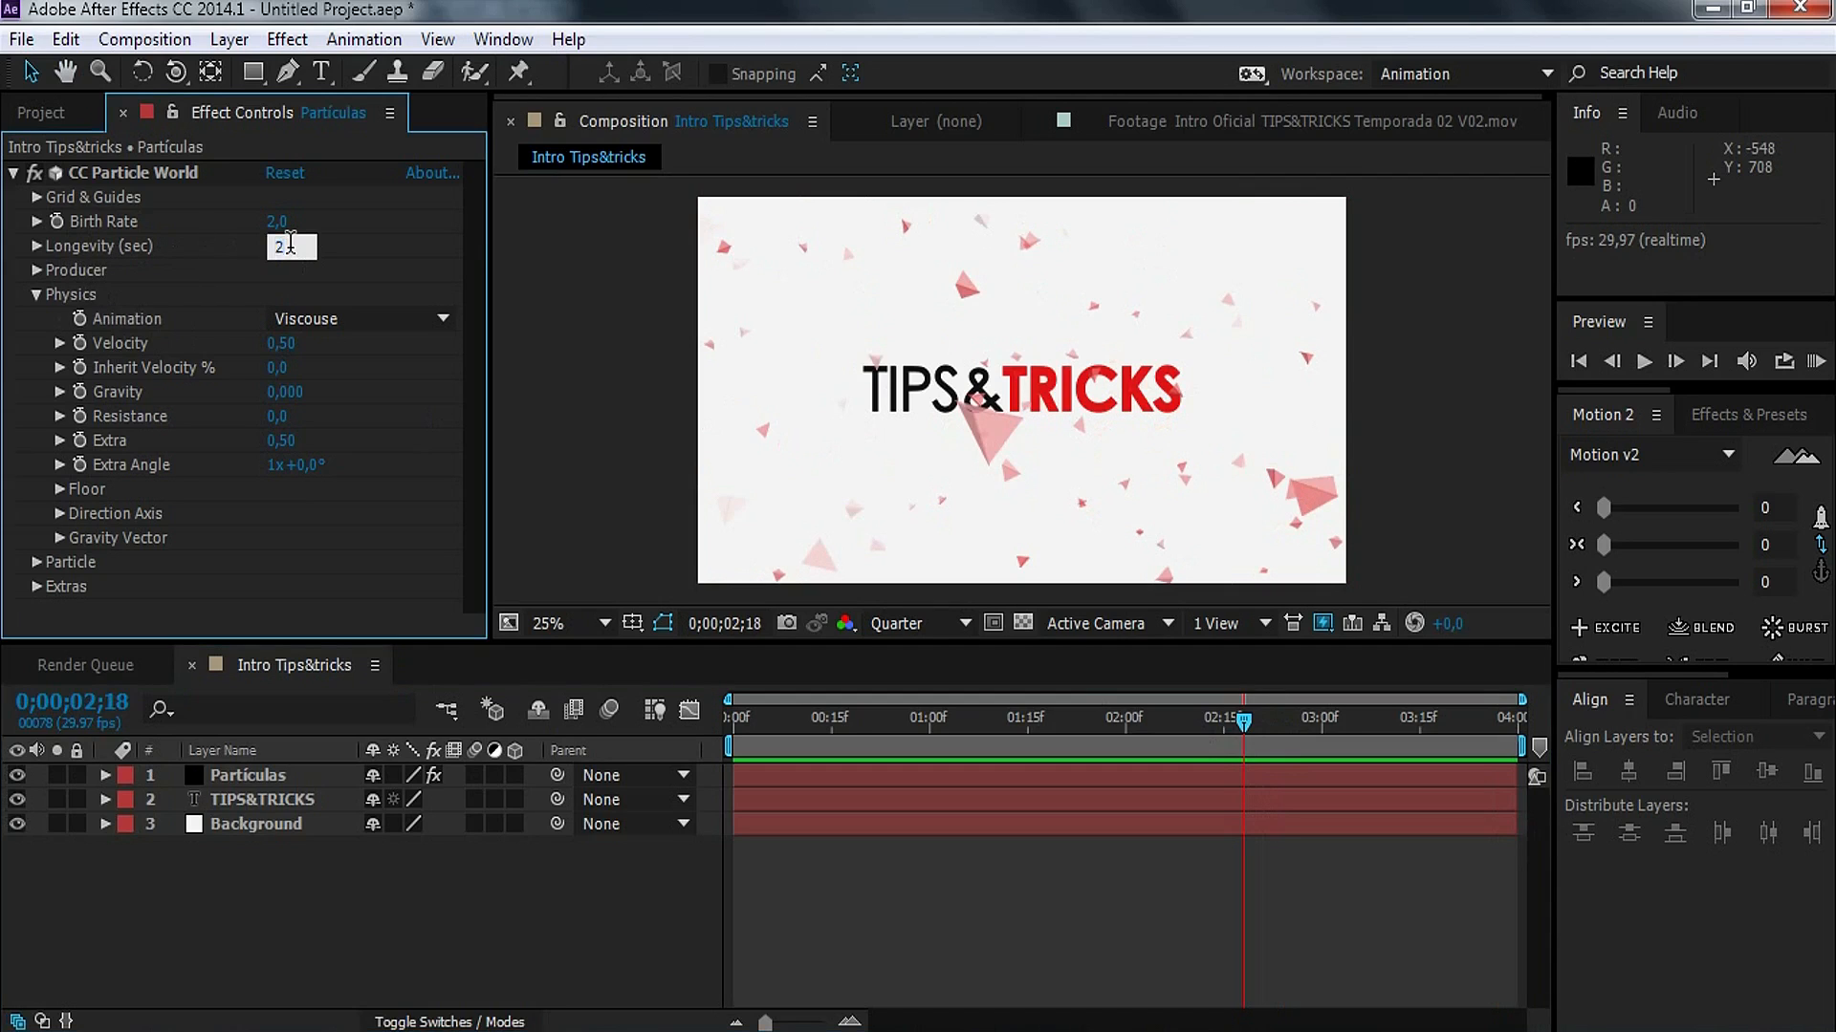
type("2")
key("Return")
Step: Set the particles' Birth Rate to 1 and preview the animation from the start of the composition
left_click(283, 226)
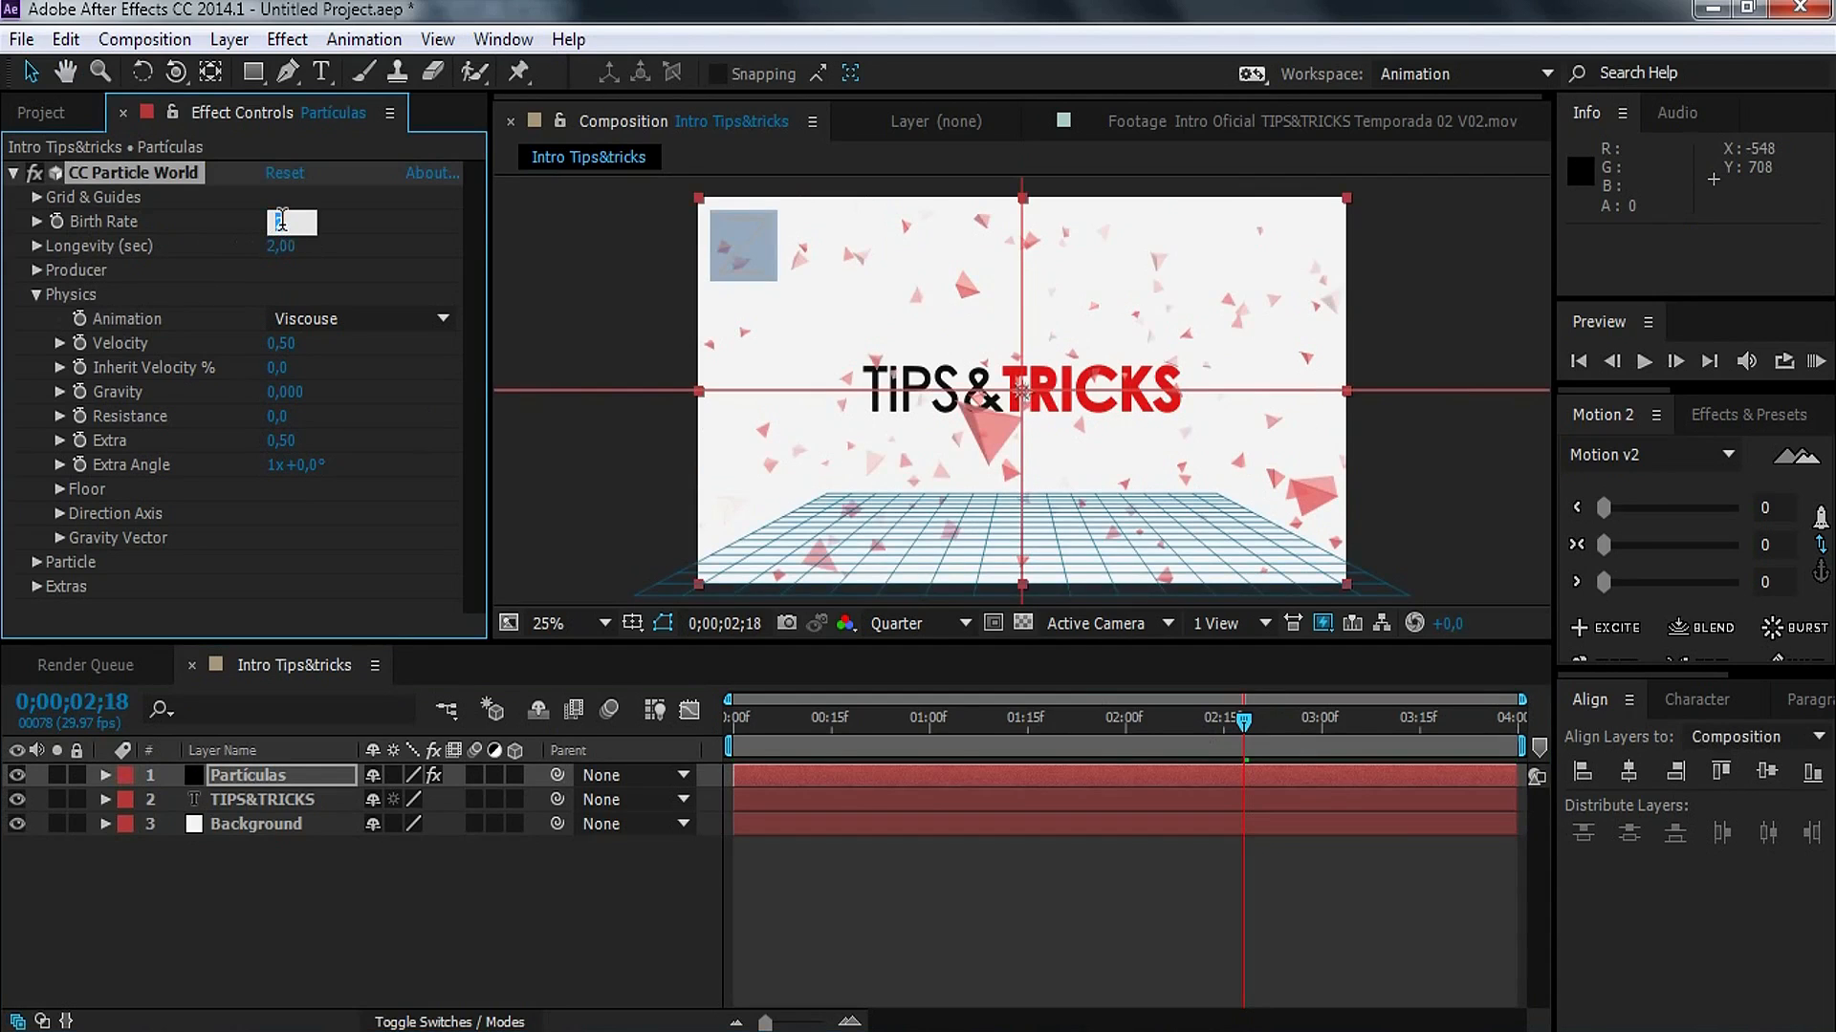
type("1")
key("Return")
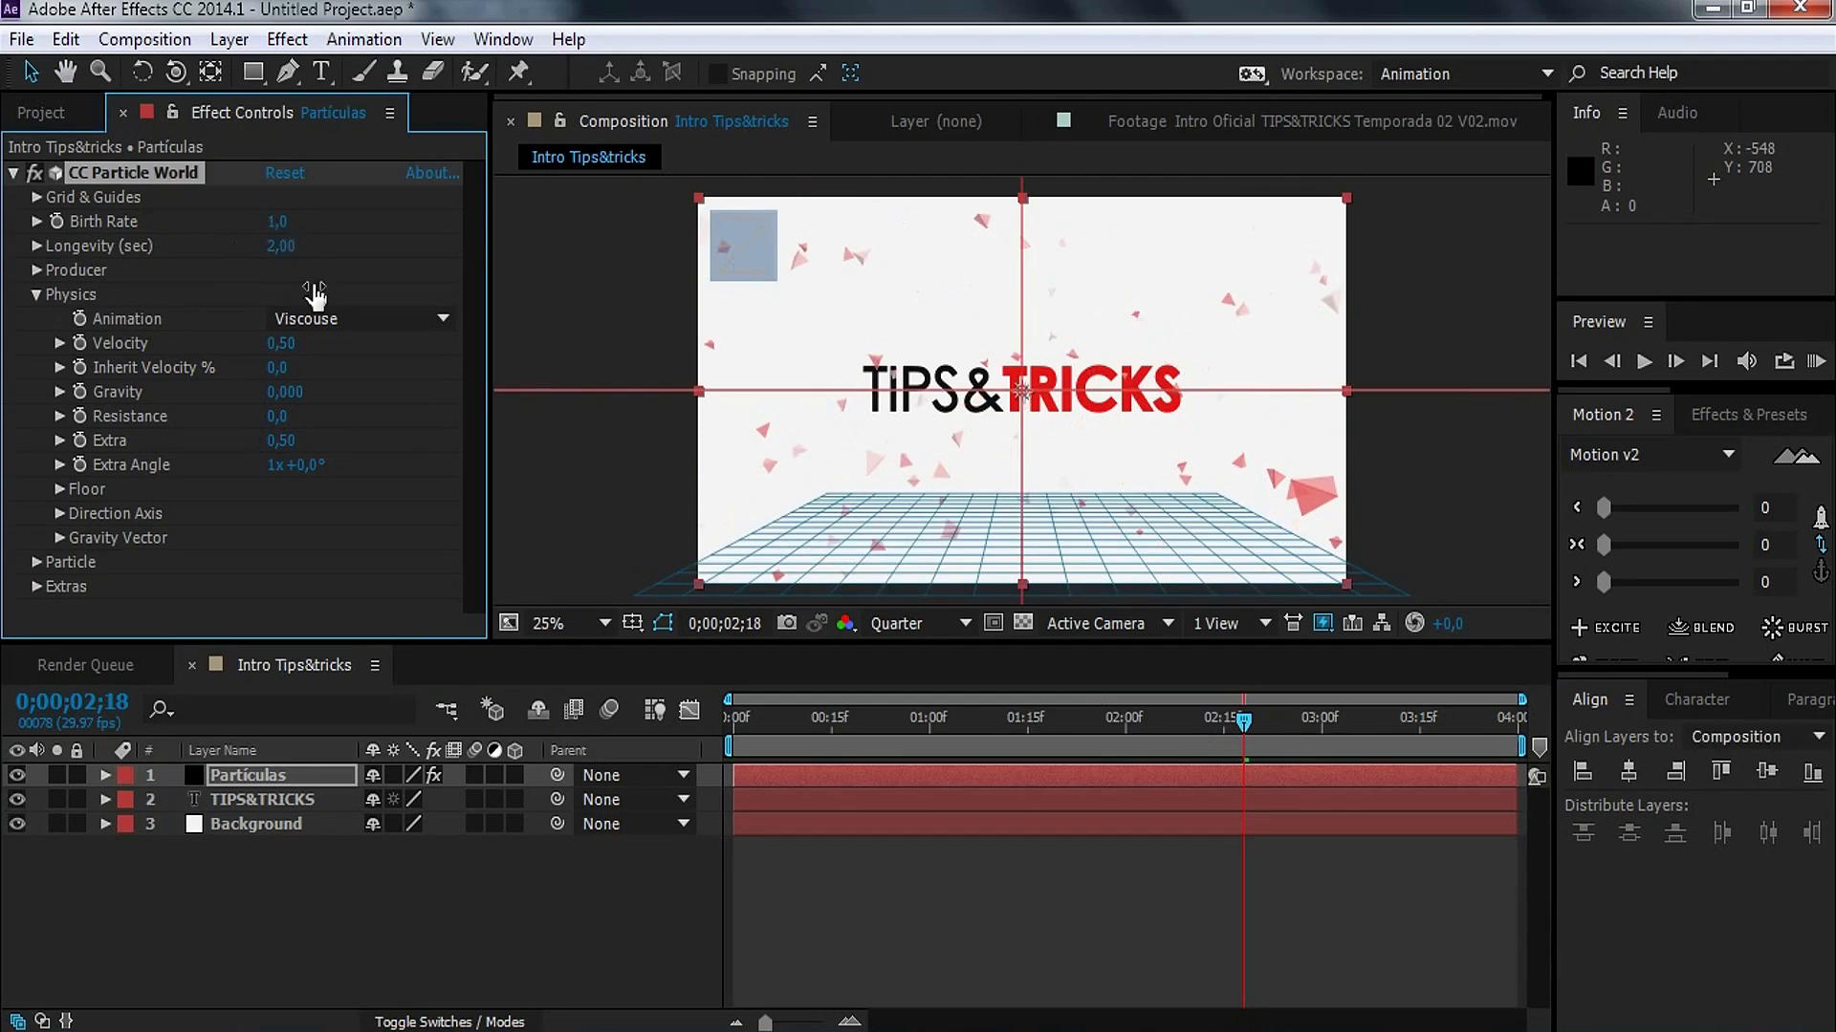
left_click(937, 851)
key("KP_0")
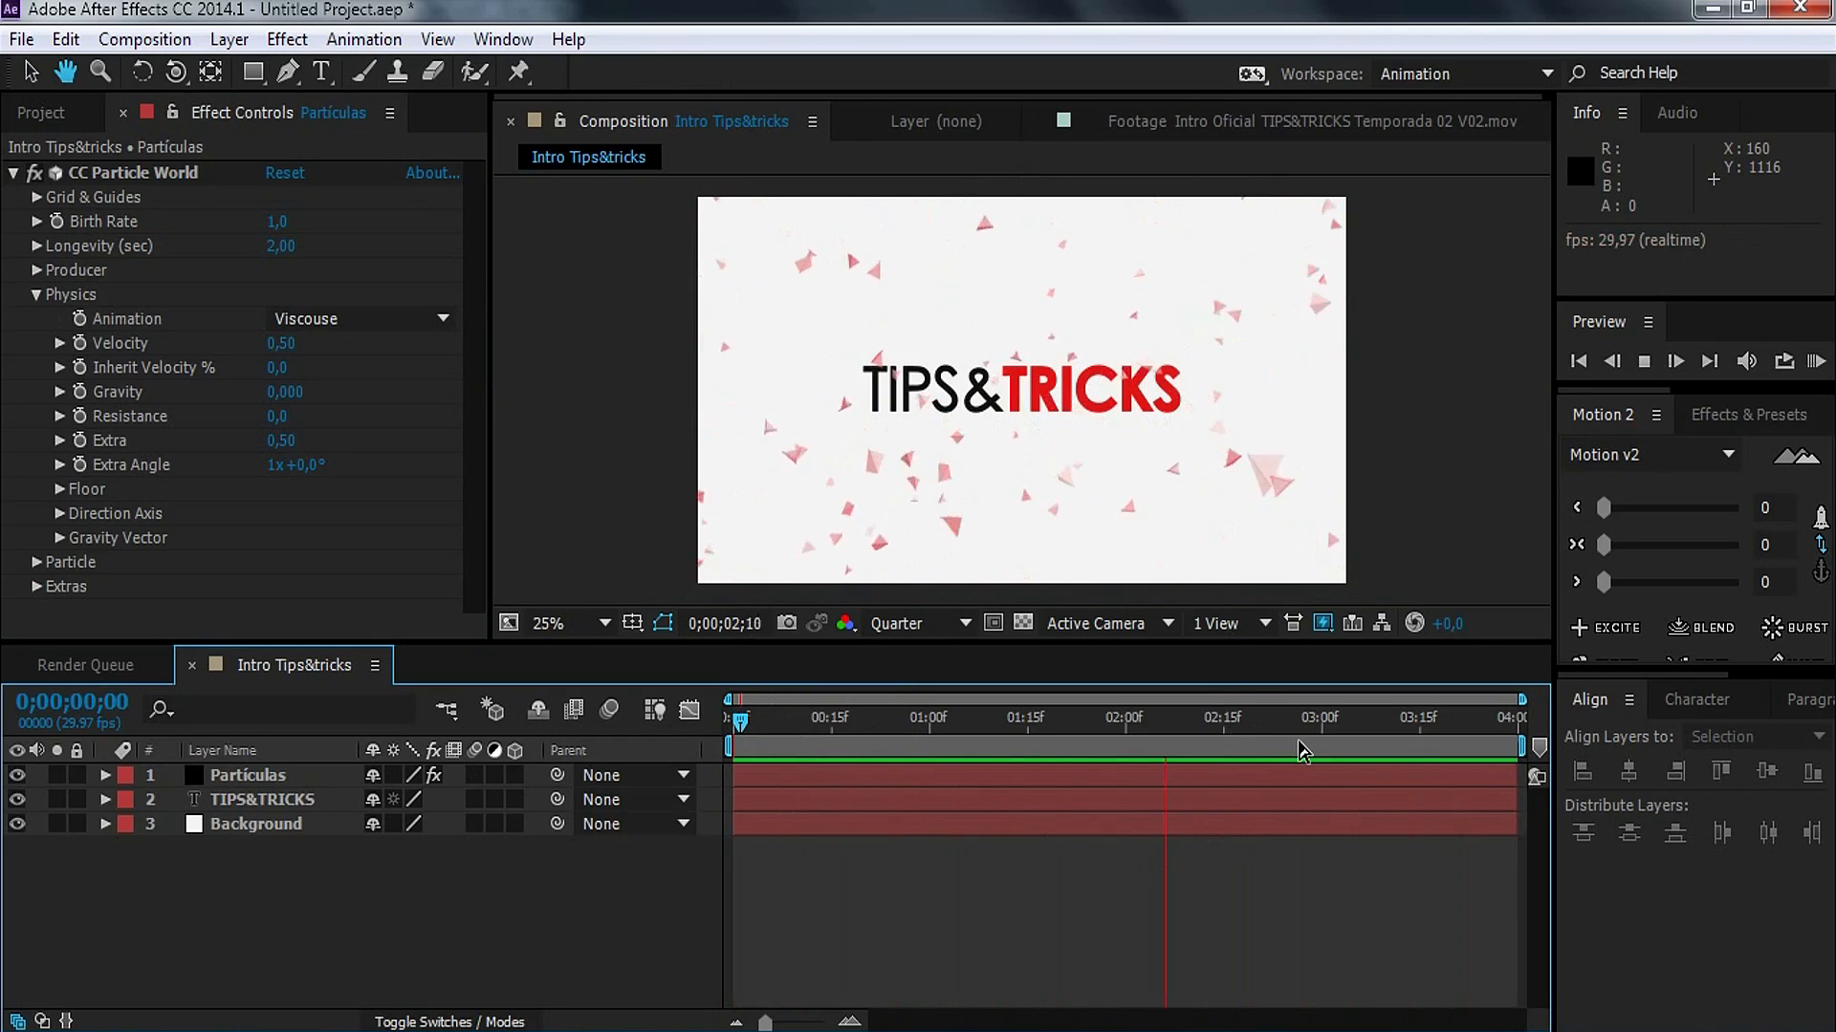
key("space")
Step: Lower the particles' Birth Rate to 0,85 and preview the animation from the first frame
left_click(279, 223)
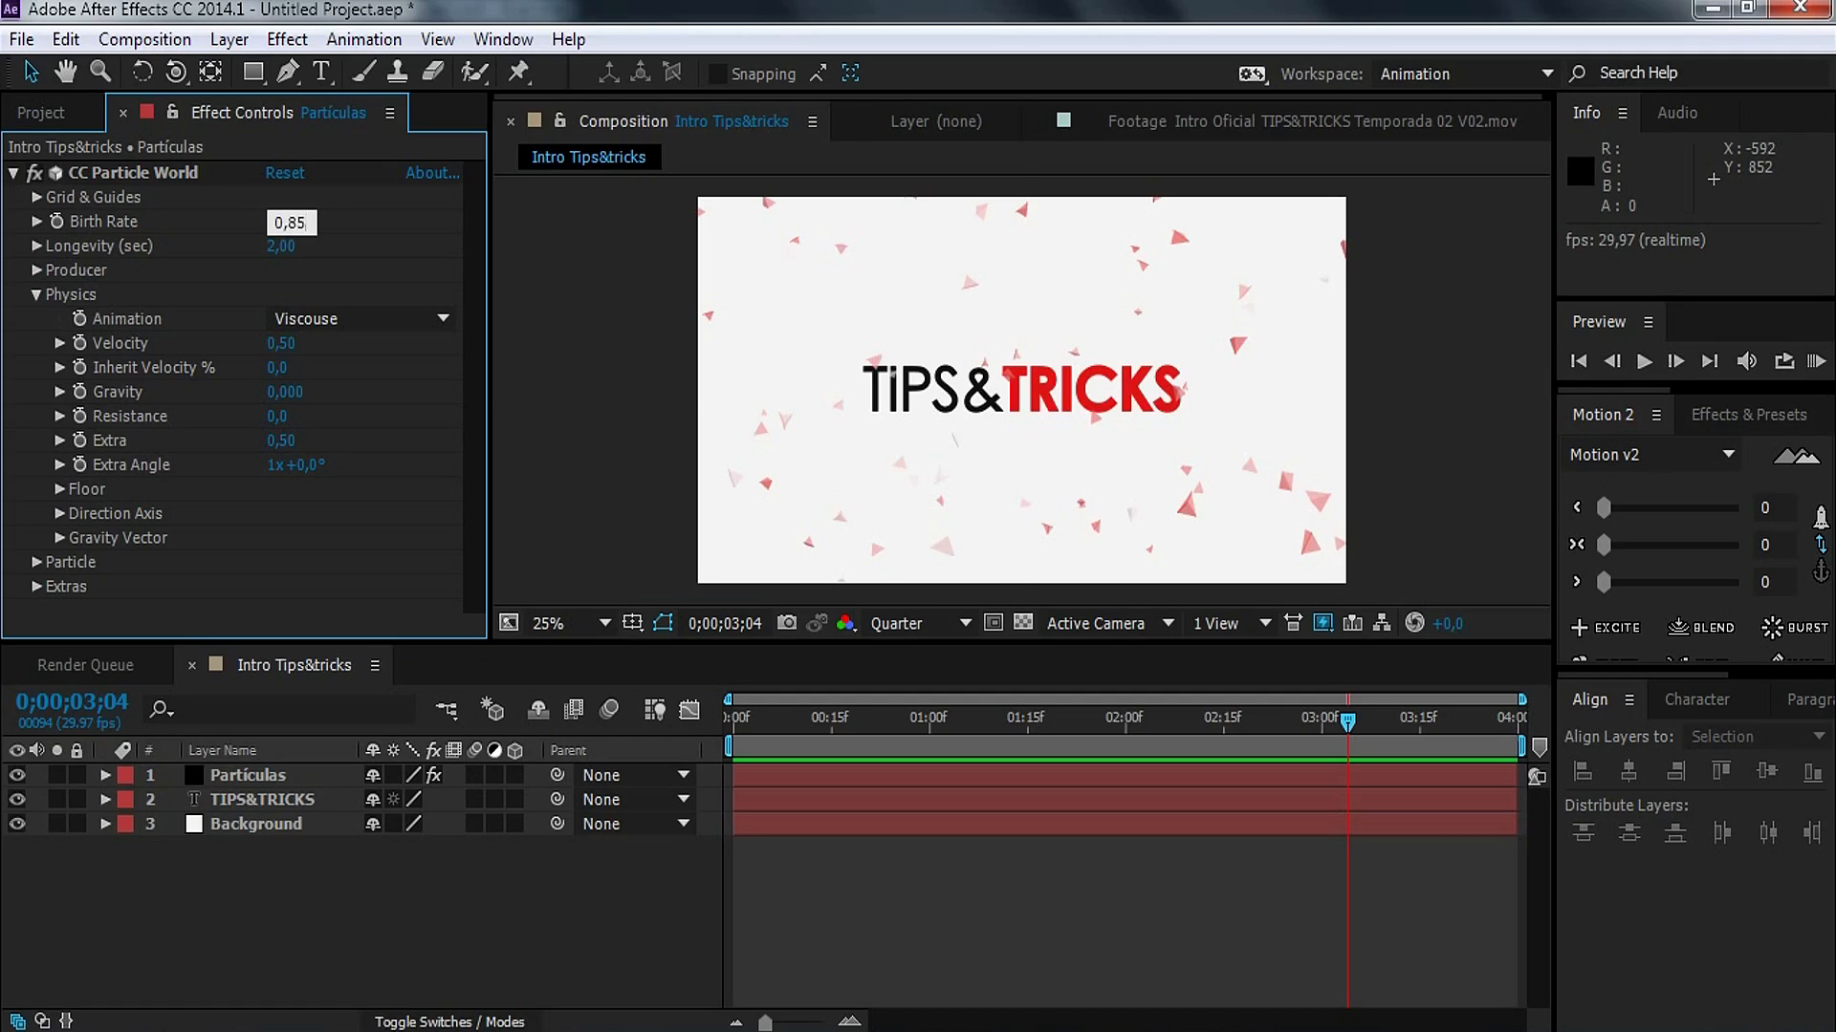
key("Return")
left_click(946, 899)
left_click_drag(984, 726, 627, 734)
key("space")
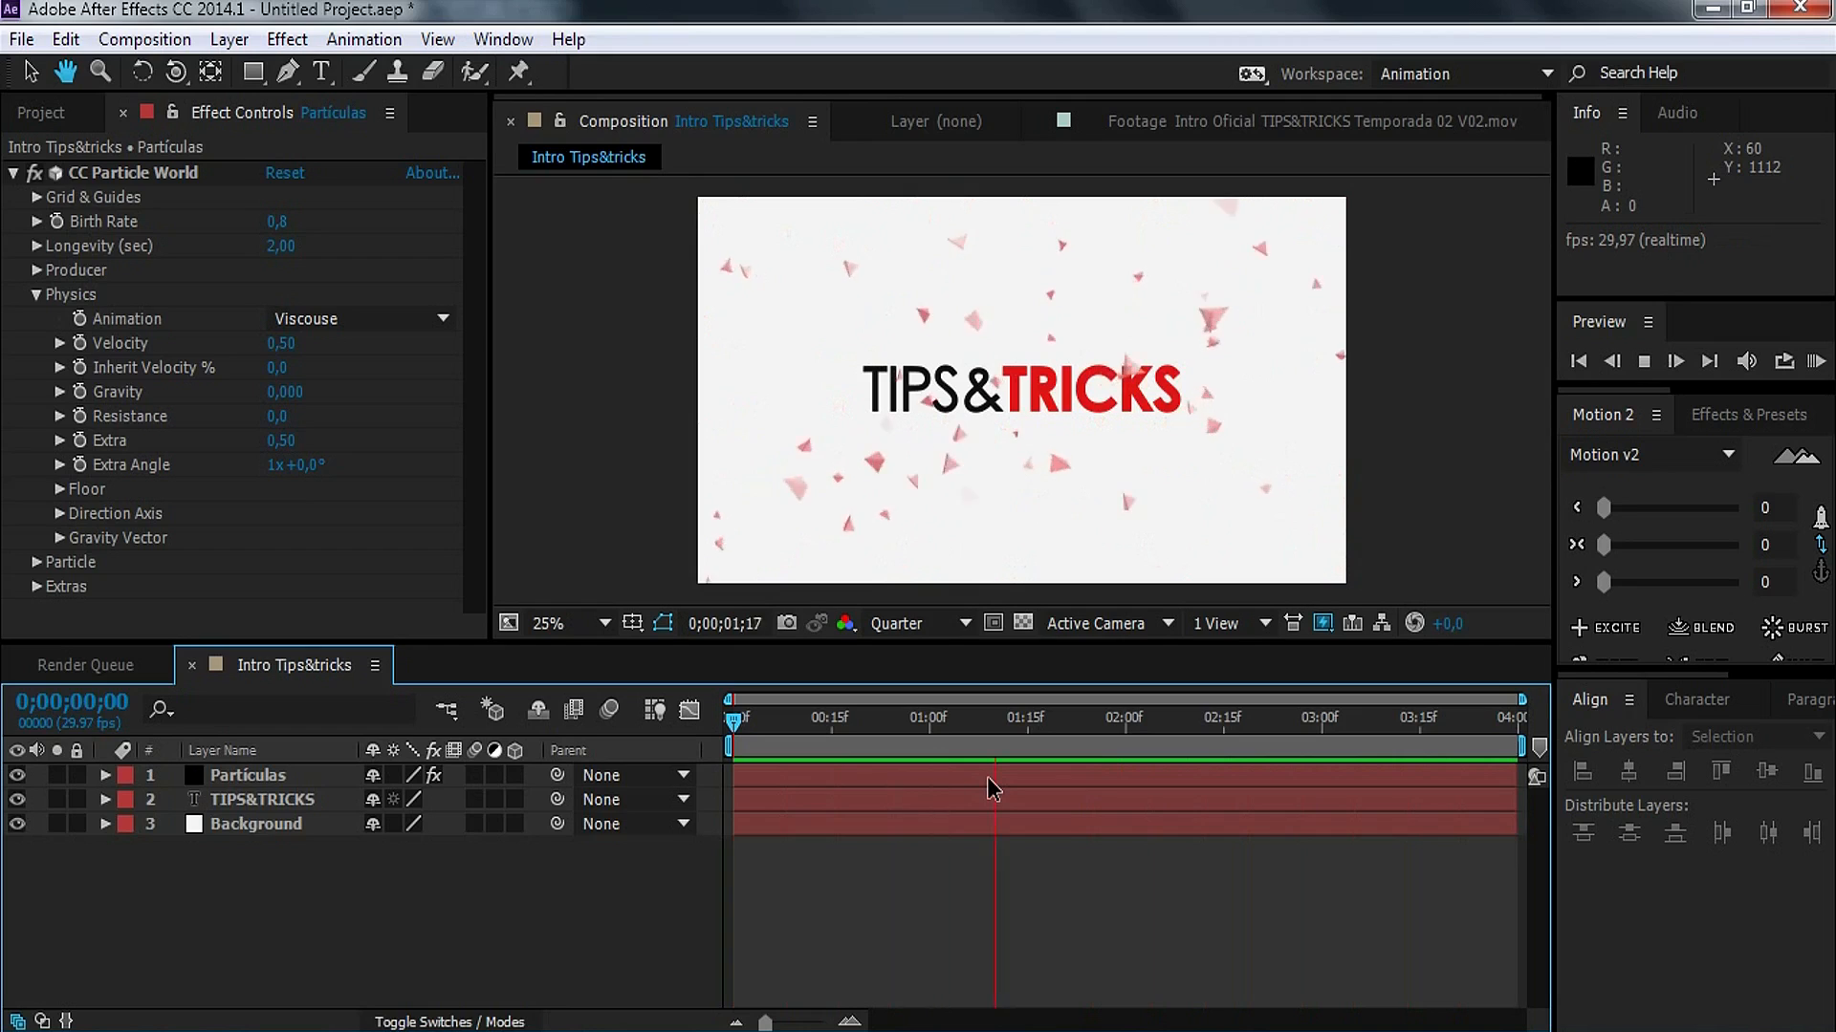
key("space")
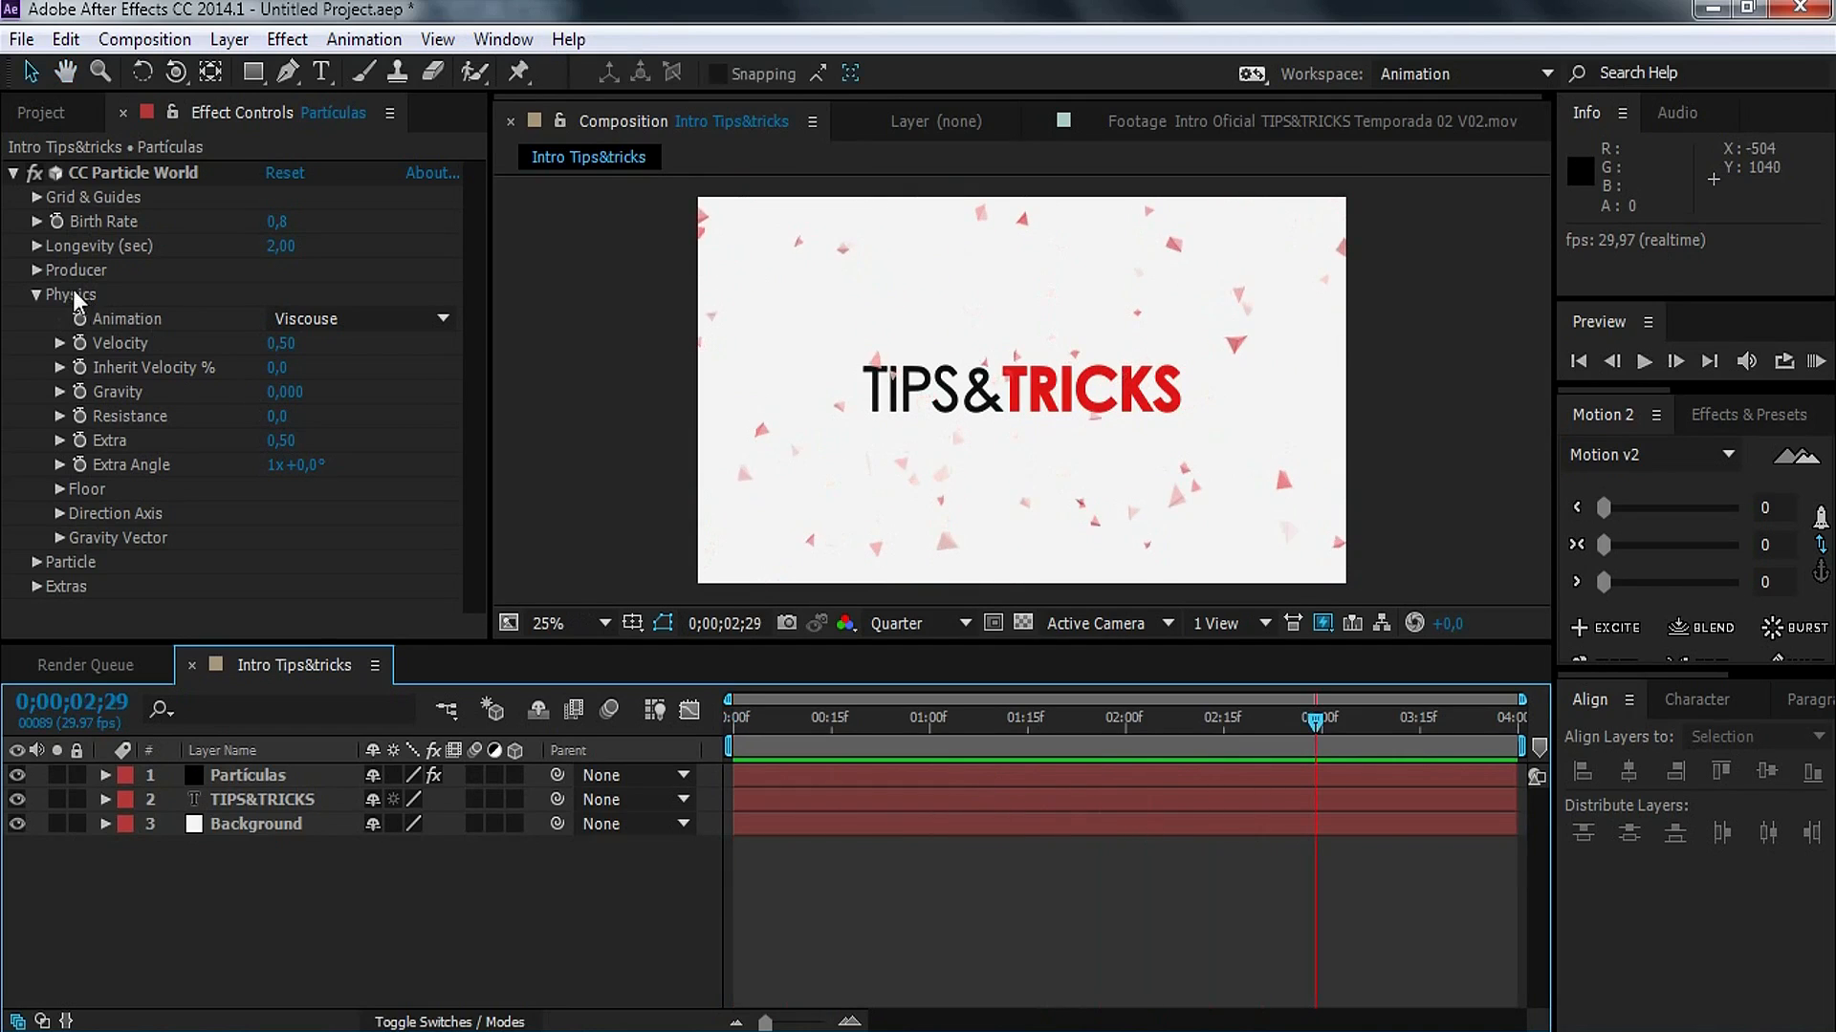
Step: Collapse the Physics group and the CC Particle World settings, and return to the first frame of the composition
left_click(36, 295)
left_click(13, 172)
left_click(849, 745)
left_click_drag(835, 724, 707, 705)
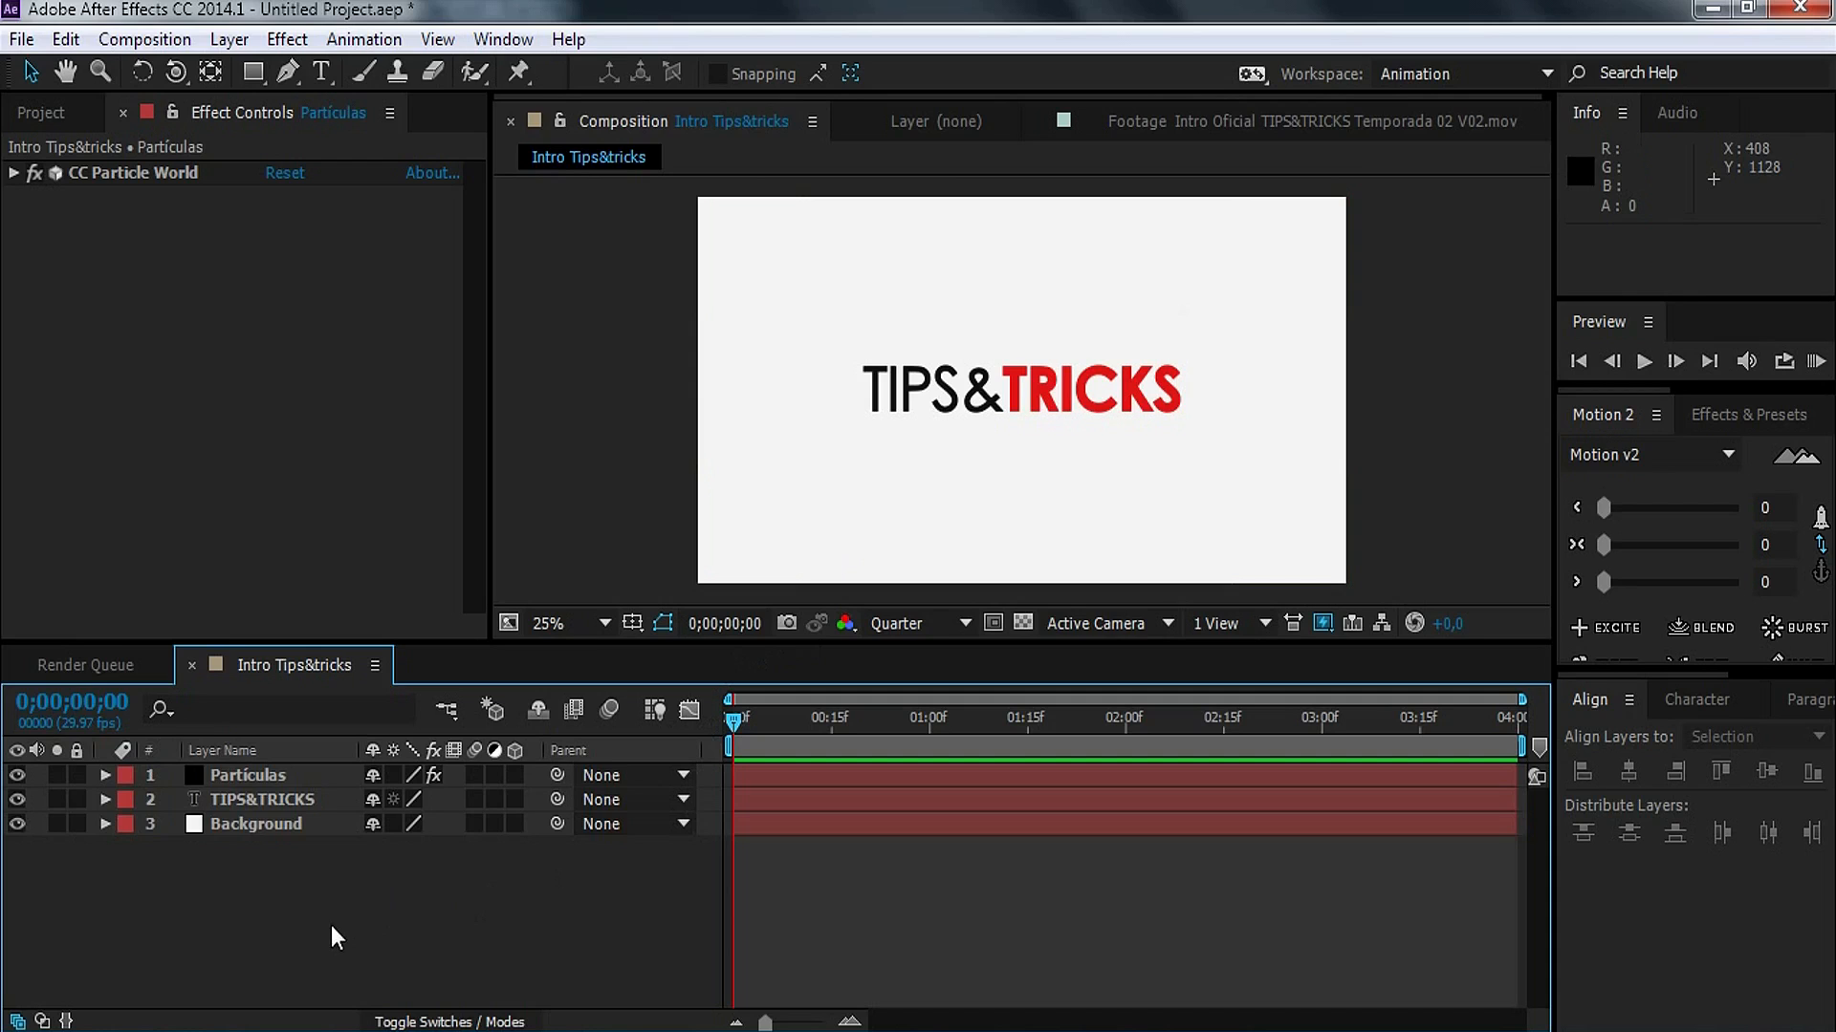
Step: Add a two-node camera named Camera 1 with the 50mm preset to the composition
right_click(233, 872)
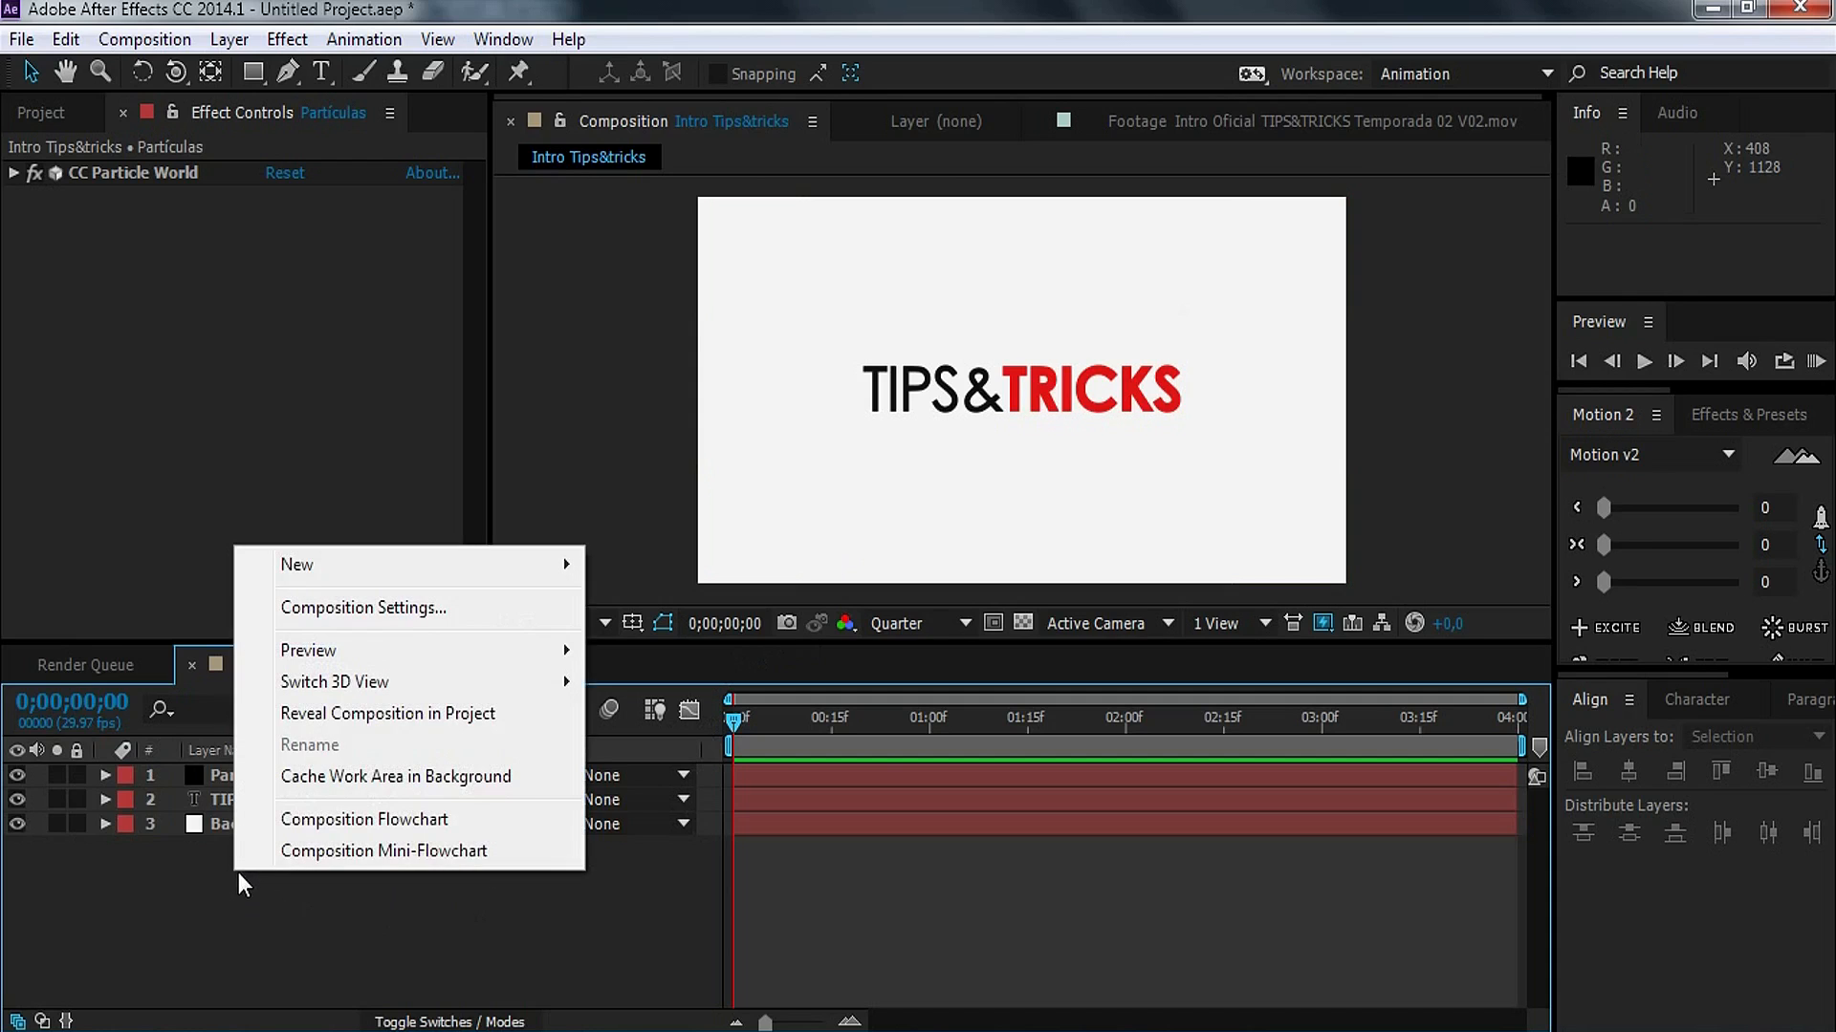
mouse_move(574, 569)
left_click(709, 704)
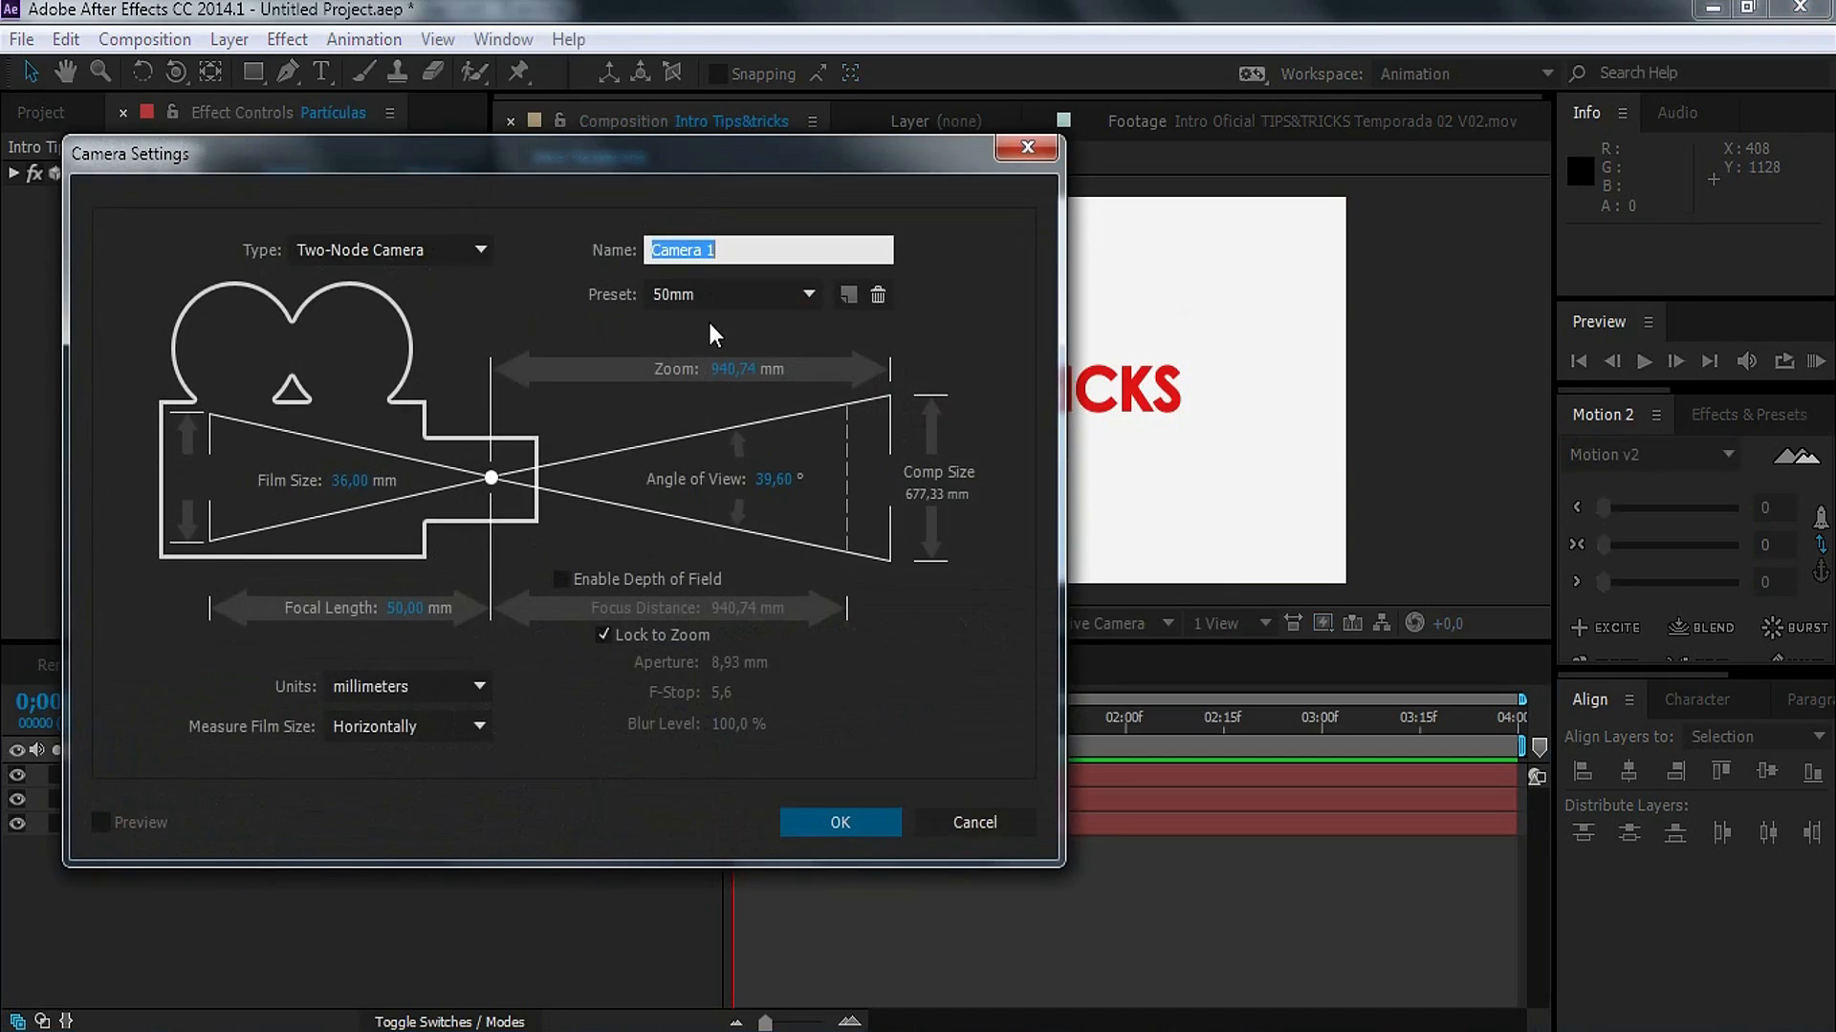
left_click(755, 294)
left_click(748, 329)
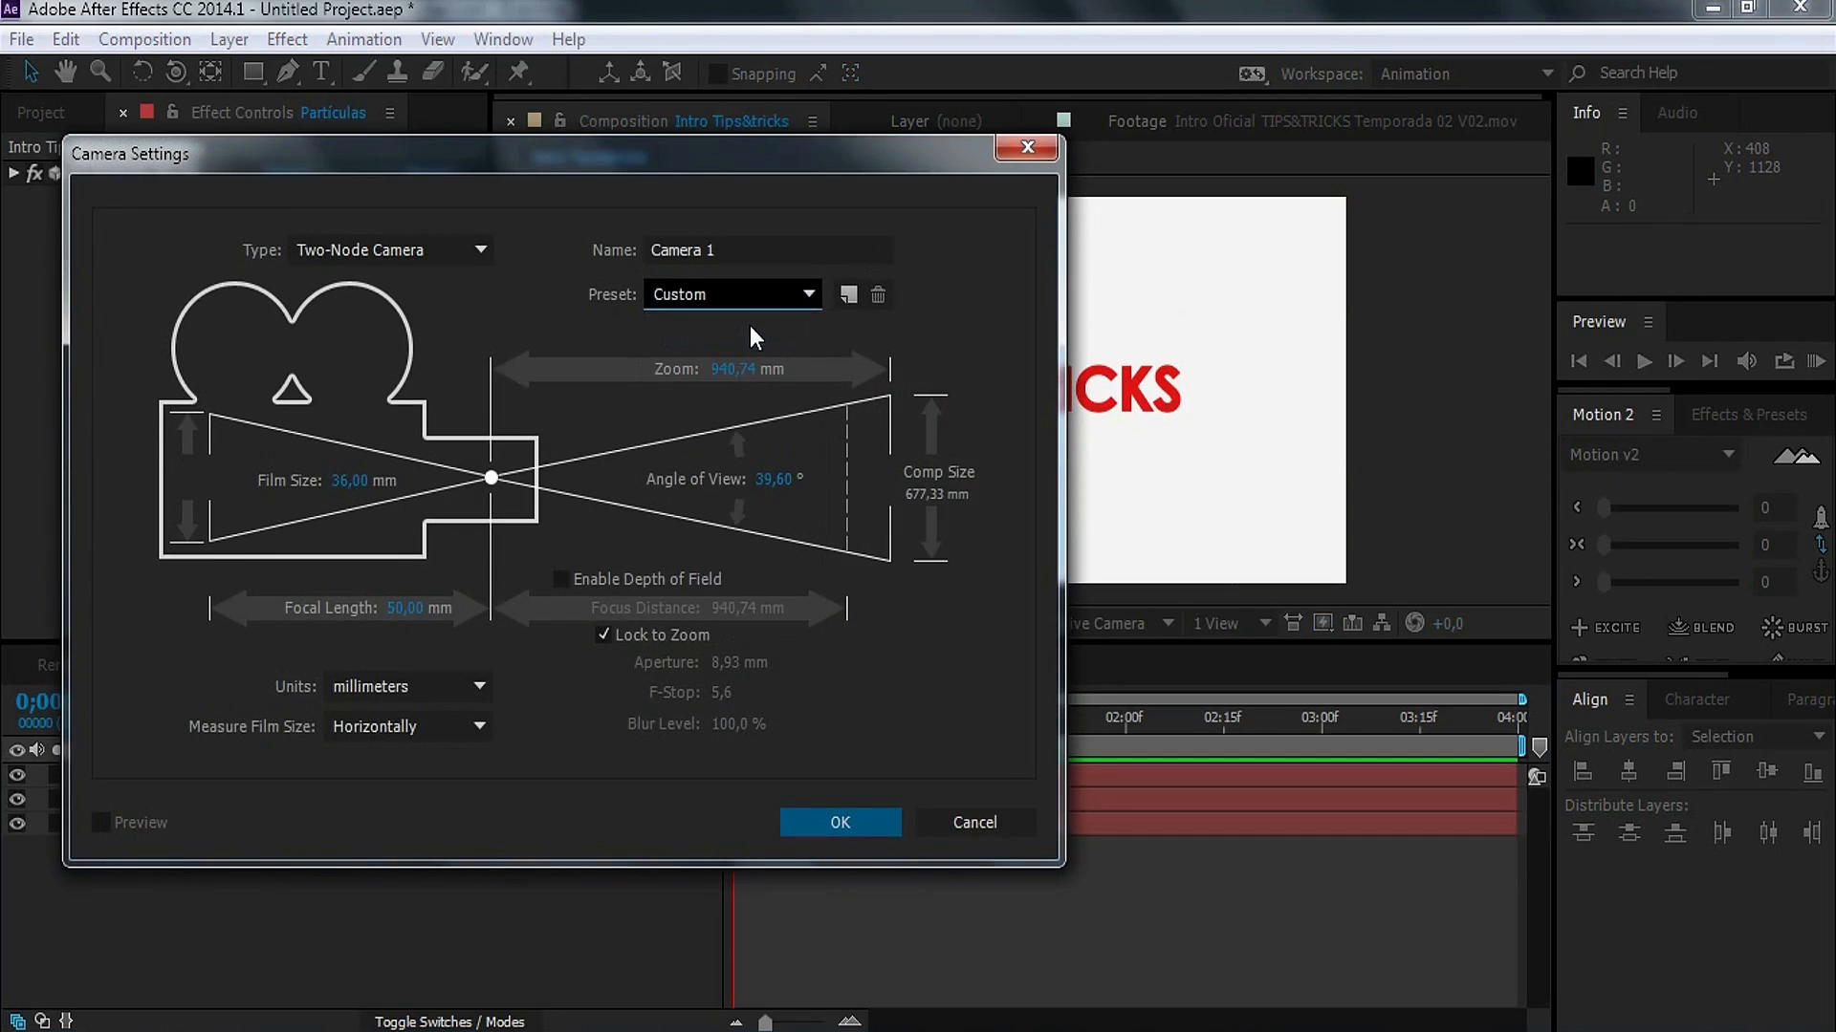
left_click(770, 298)
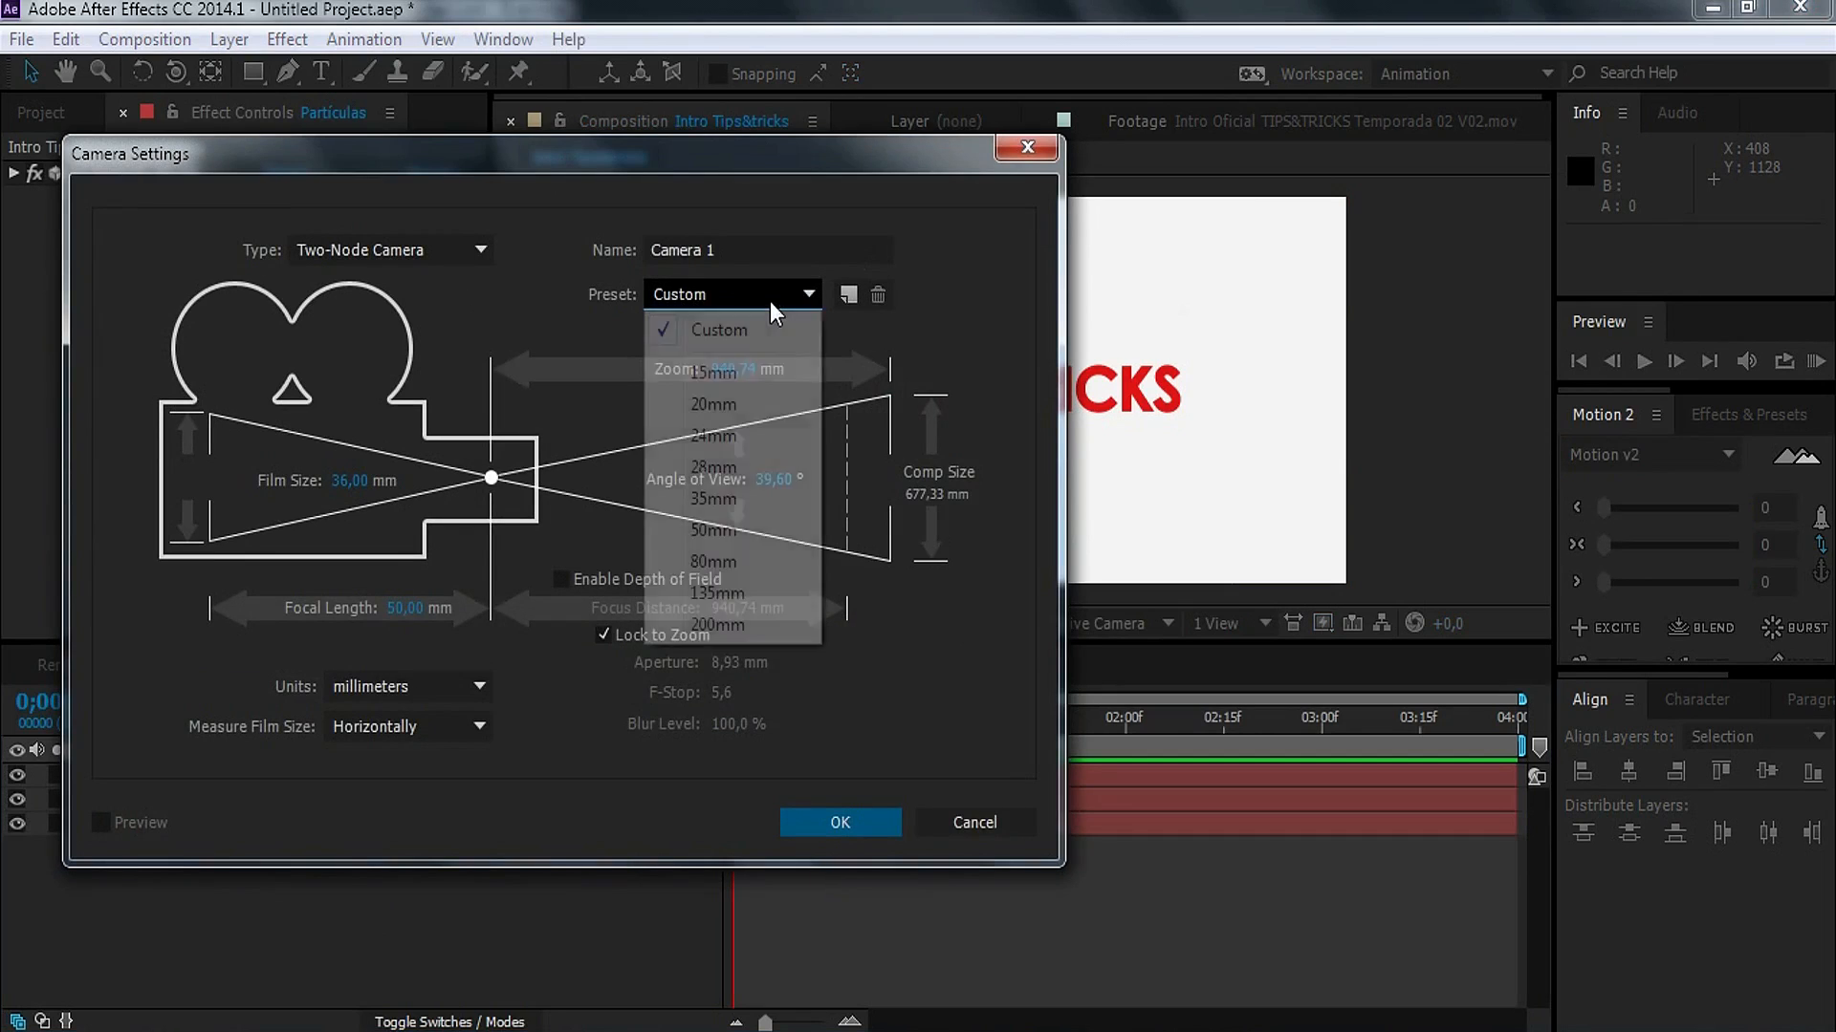
left_click(757, 528)
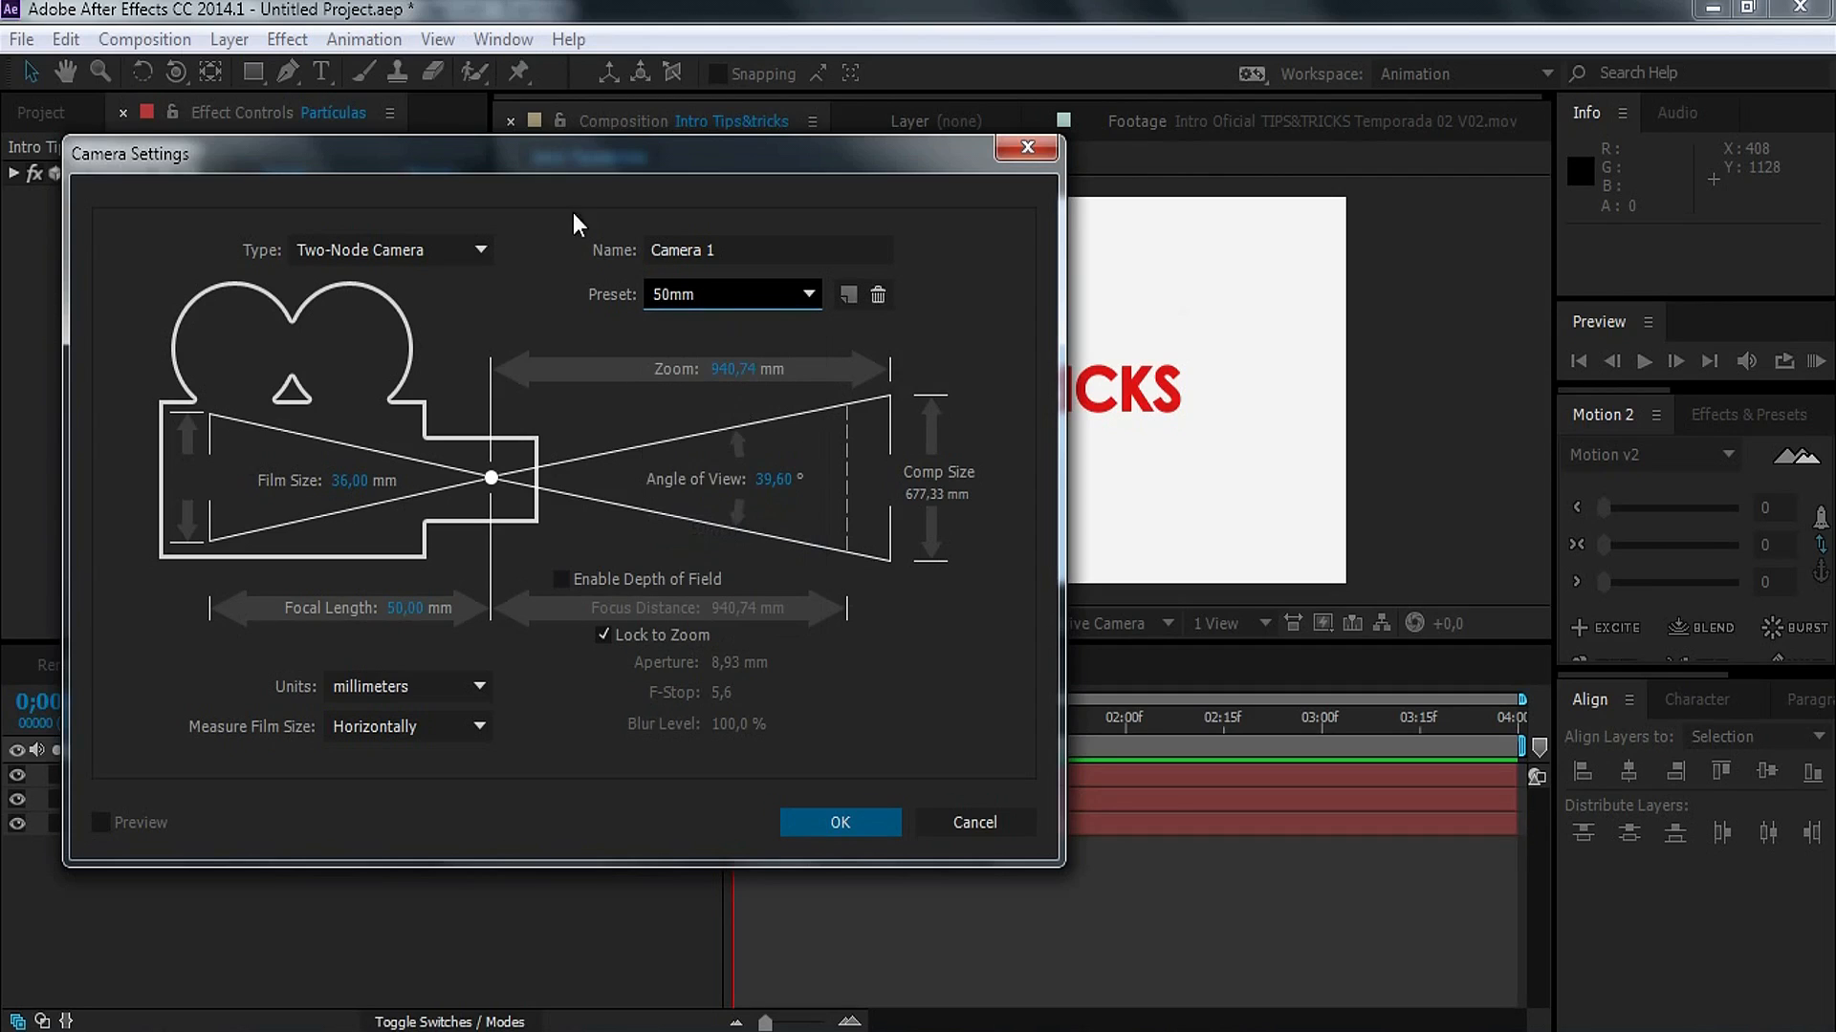
left_click(842, 818)
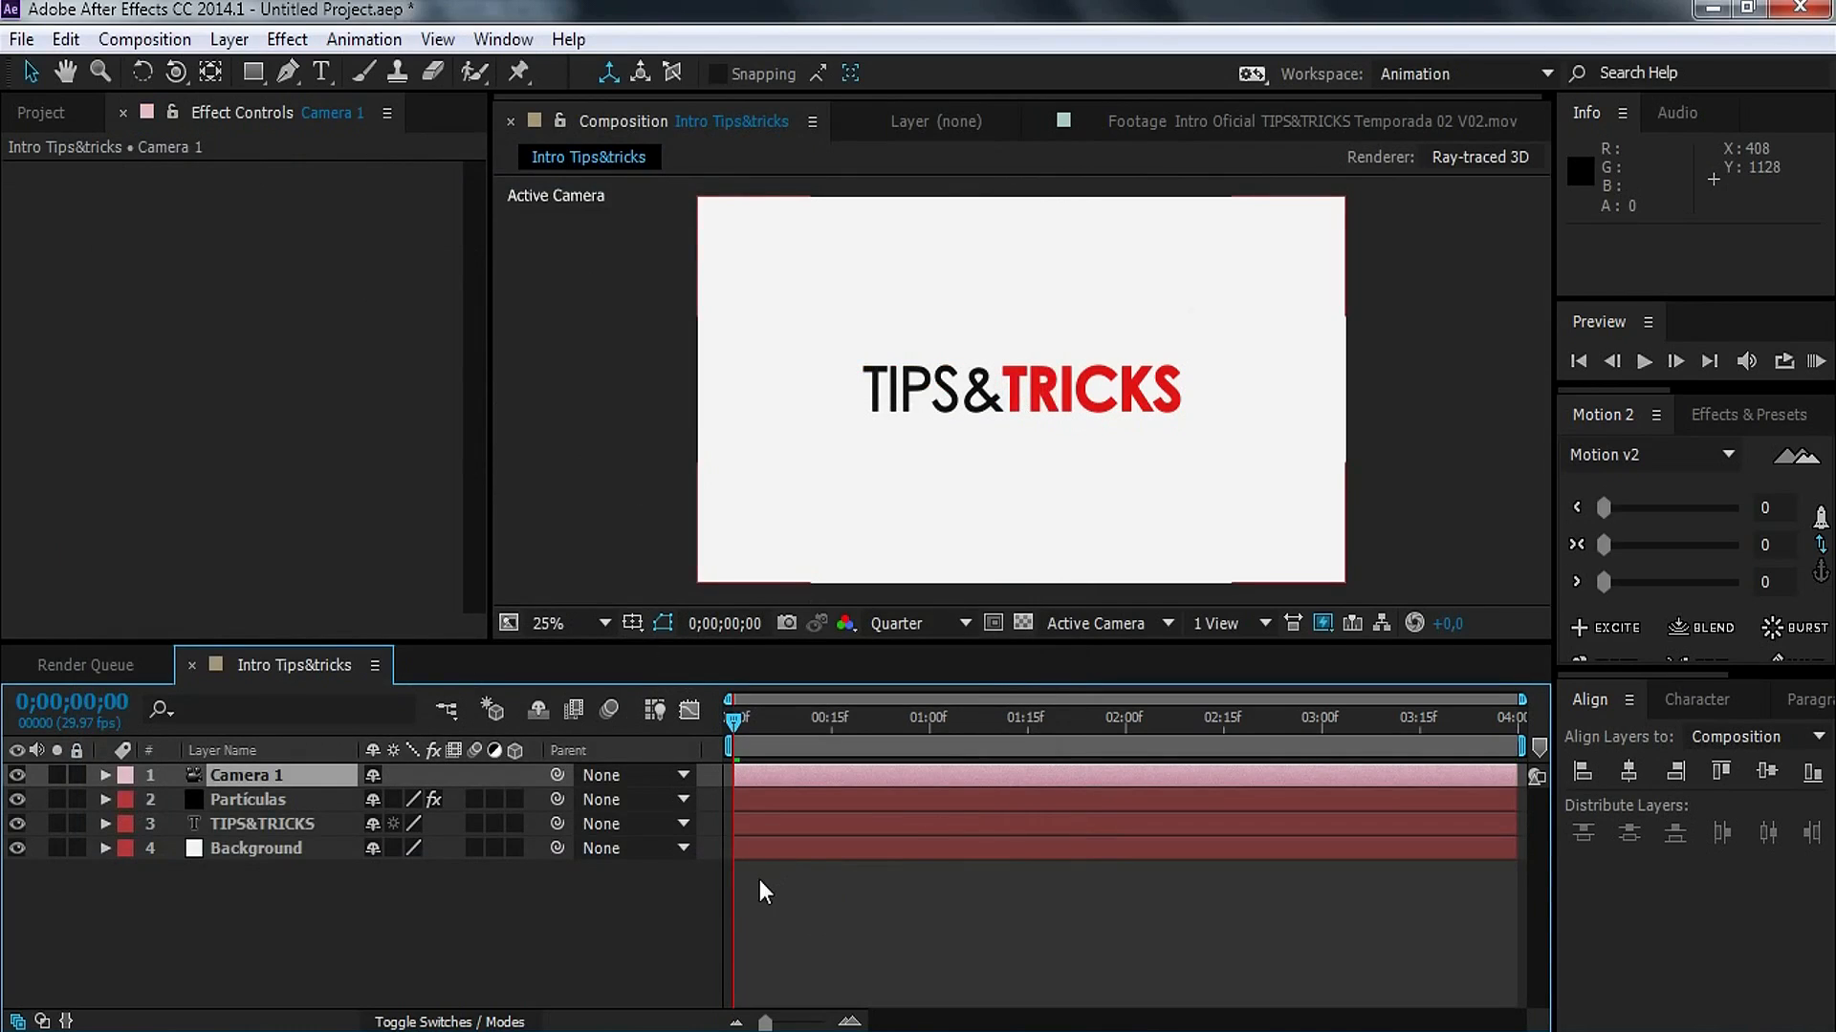
Step: Make the TIPS&TRICKS text layer a 3D layer and return to the first frame
left_click(514, 825)
left_click(751, 720)
left_click_drag(753, 721, 697, 727)
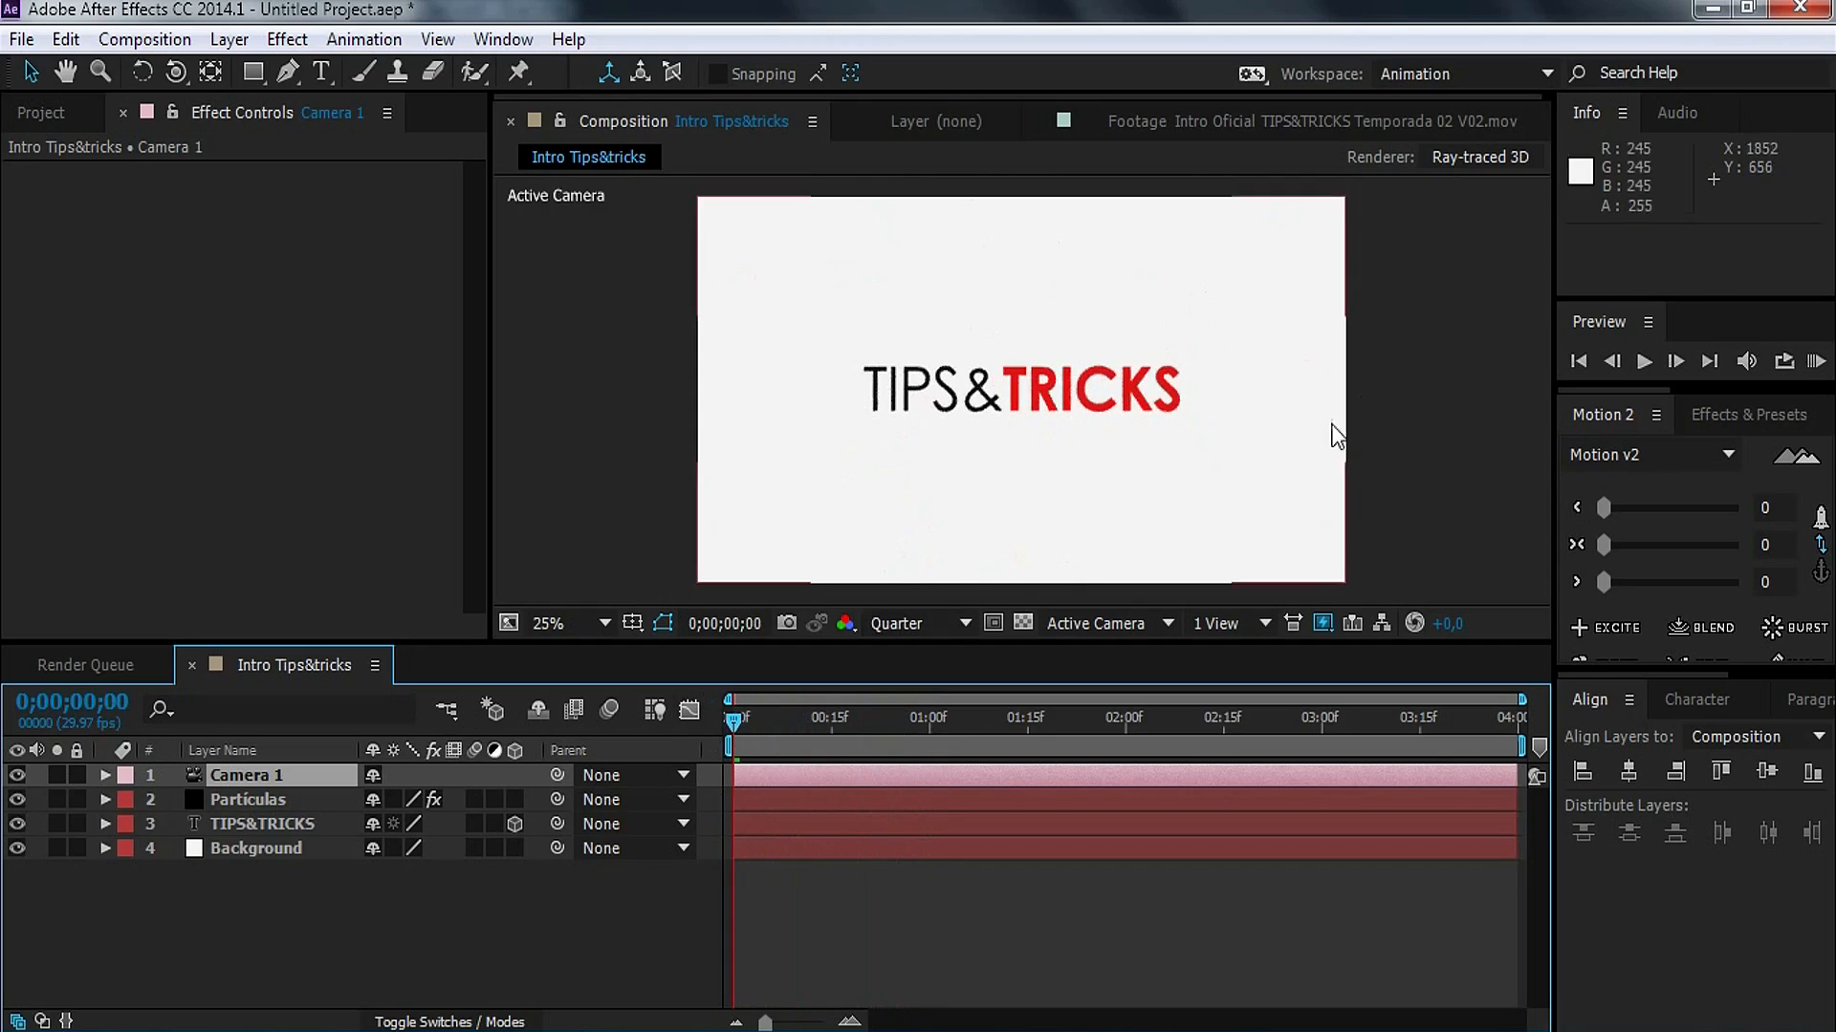
Step: Change the composition's renderer to Classic 3D in the composition settings
left_click(1465, 165)
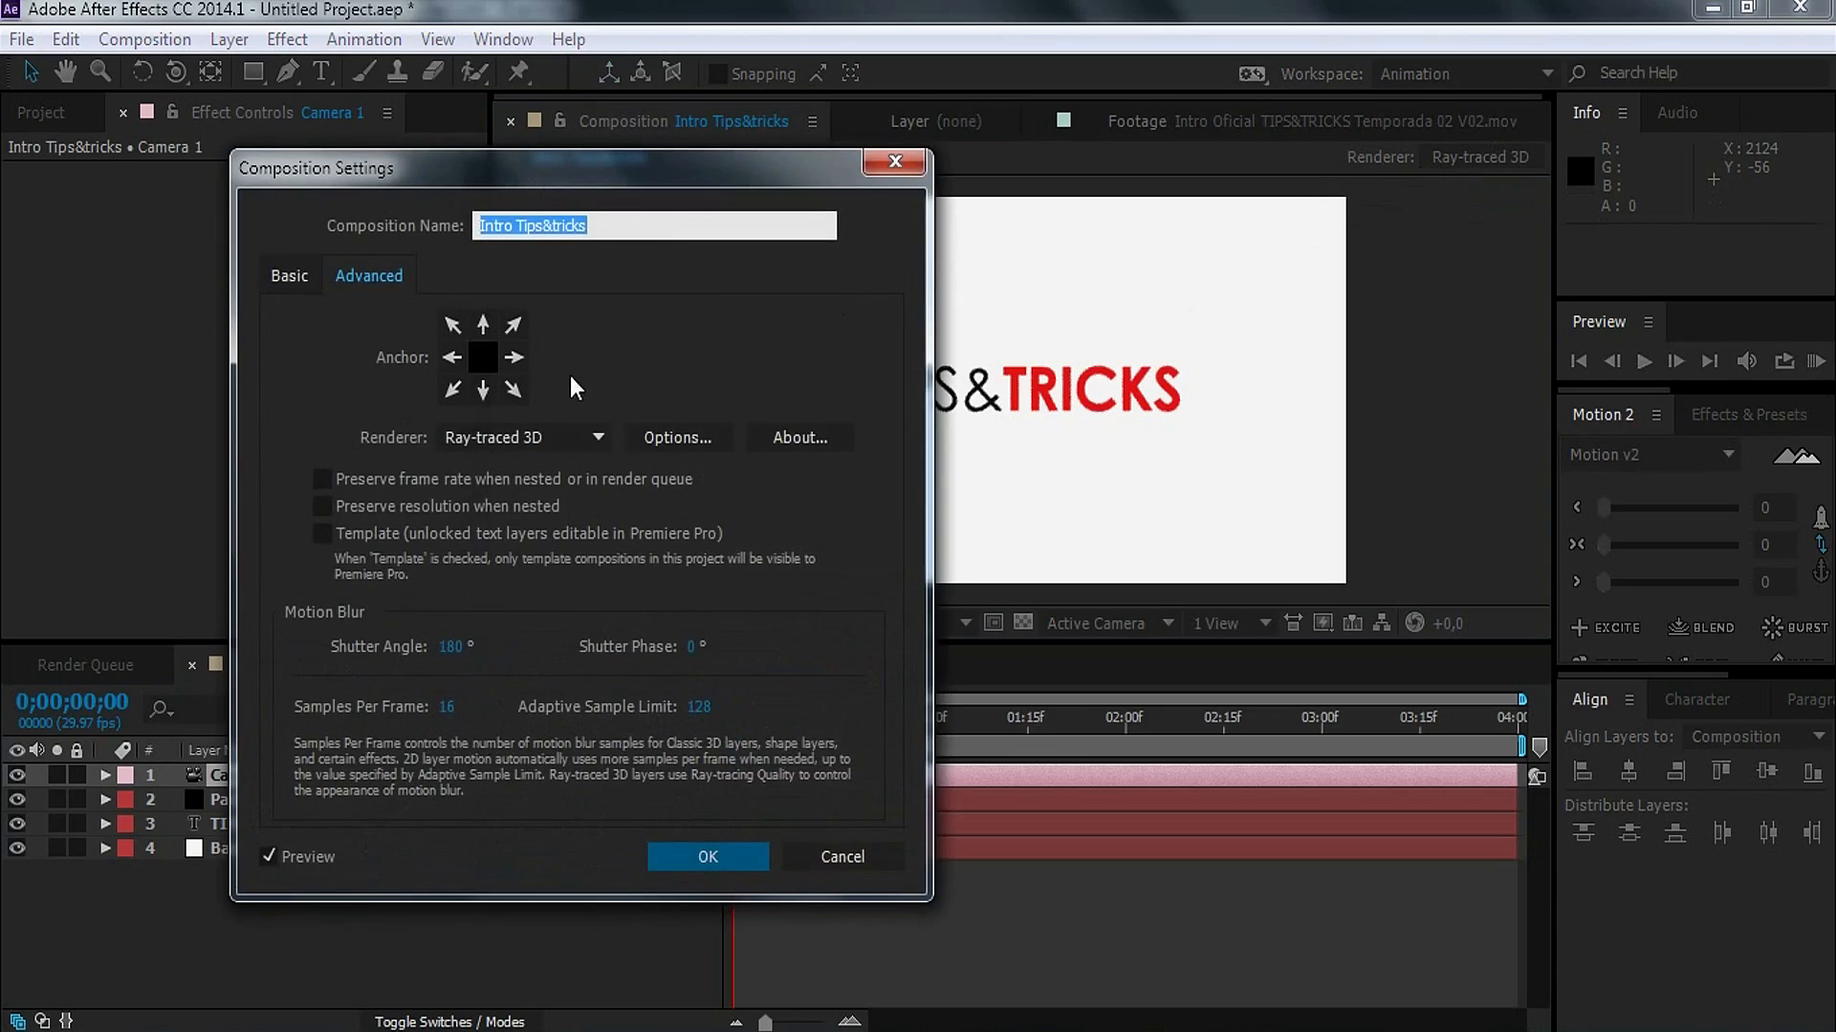
left_click(566, 432)
left_click(518, 462)
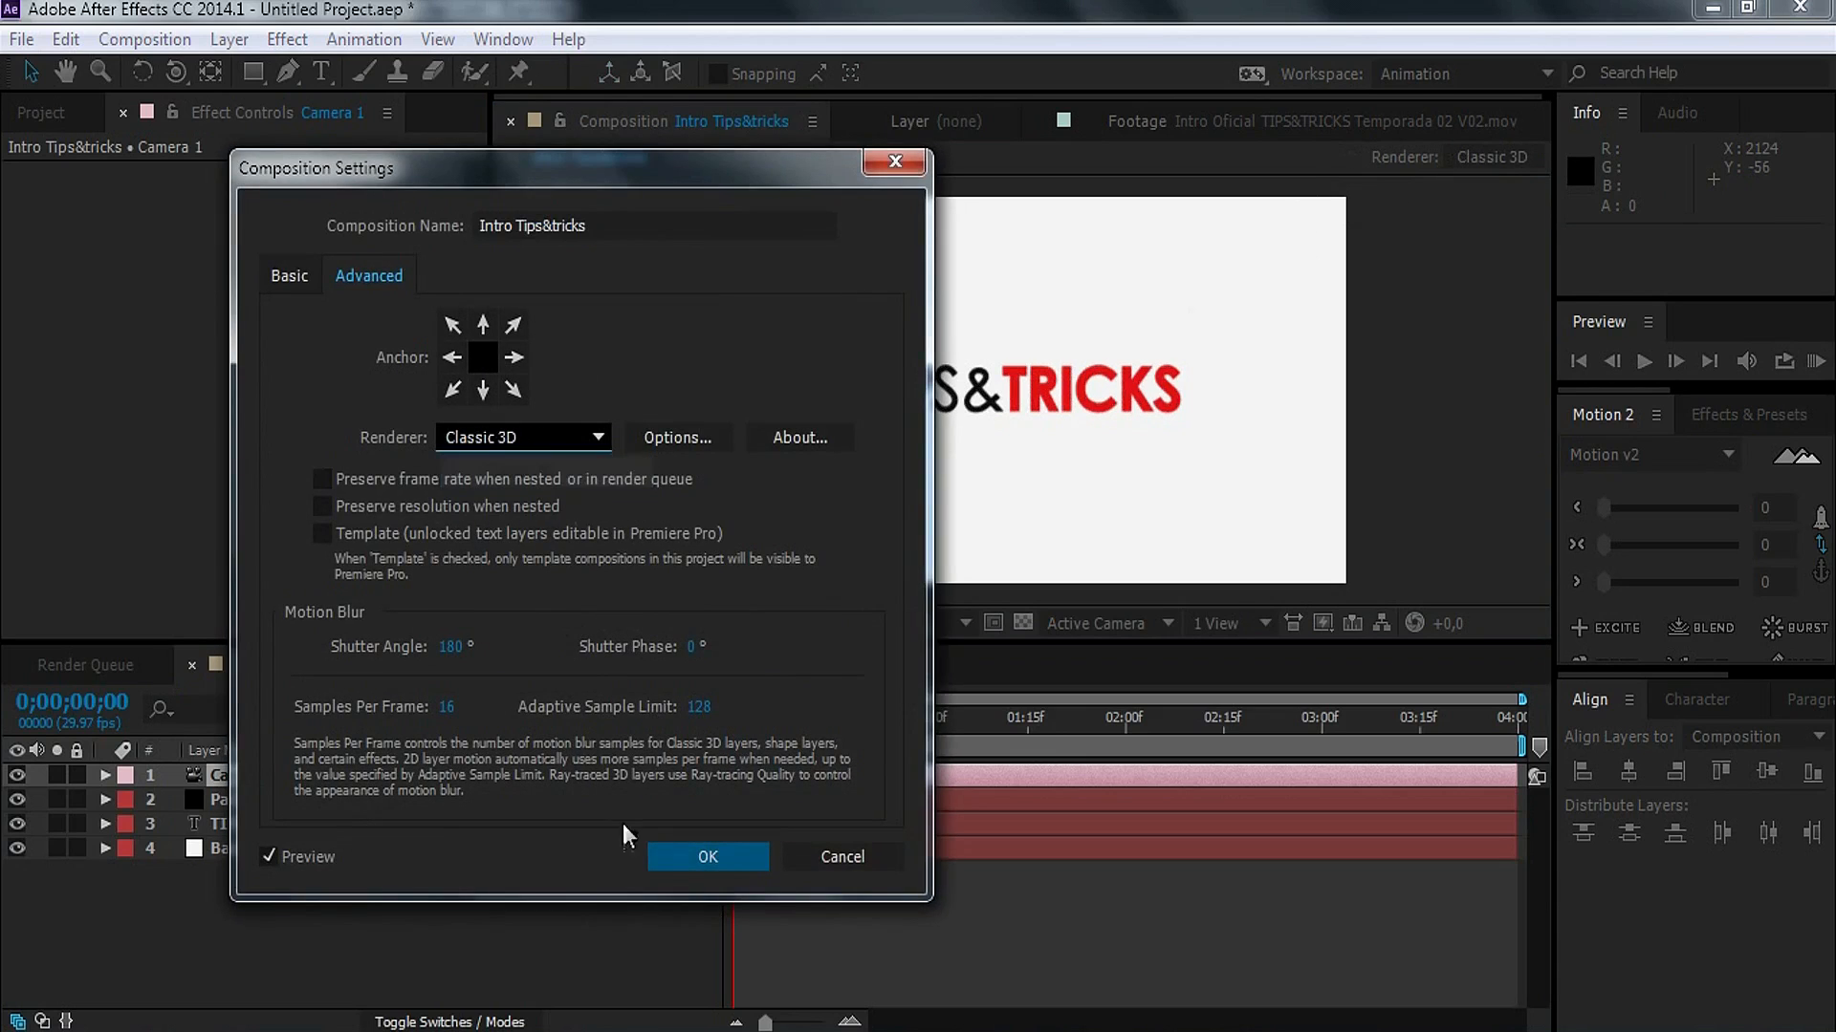
left_click(705, 858)
Step: Start keyframing Camera 1's Point of Interest and Position at 0;00;00;20
left_click_drag(729, 742, 871, 769)
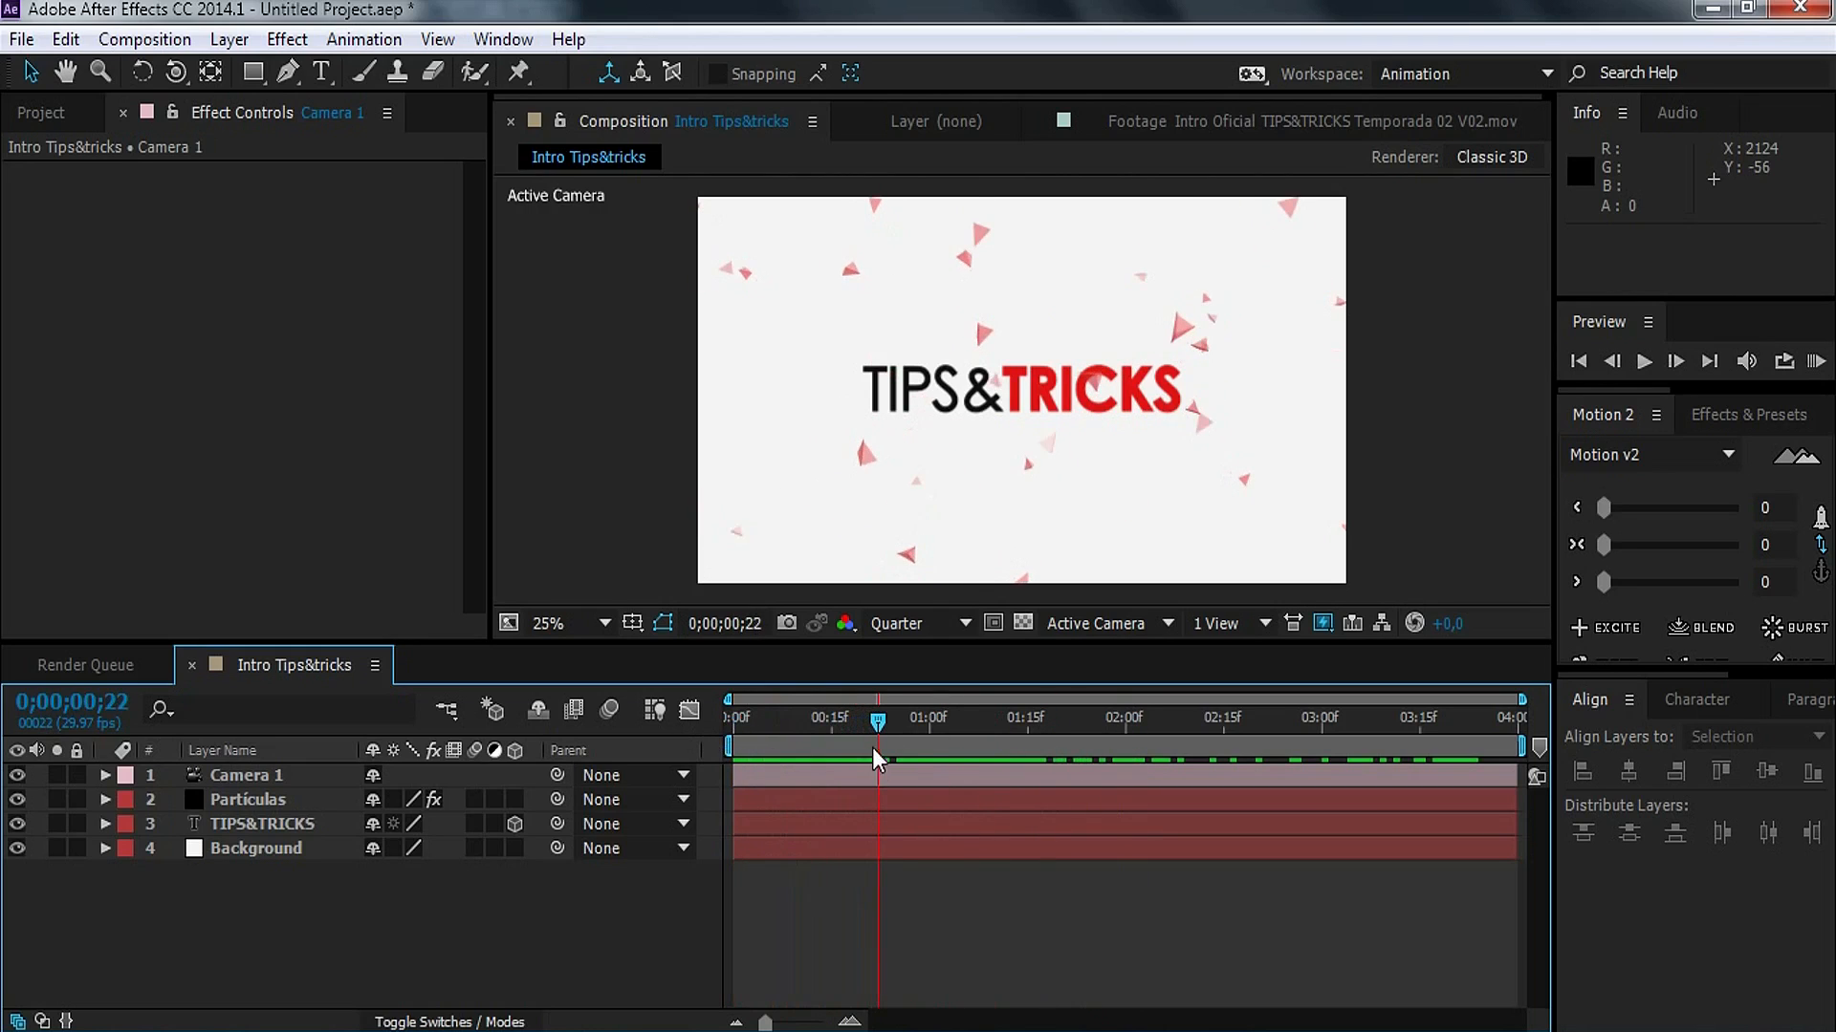
key("Page_Up")
key("Page_Up")
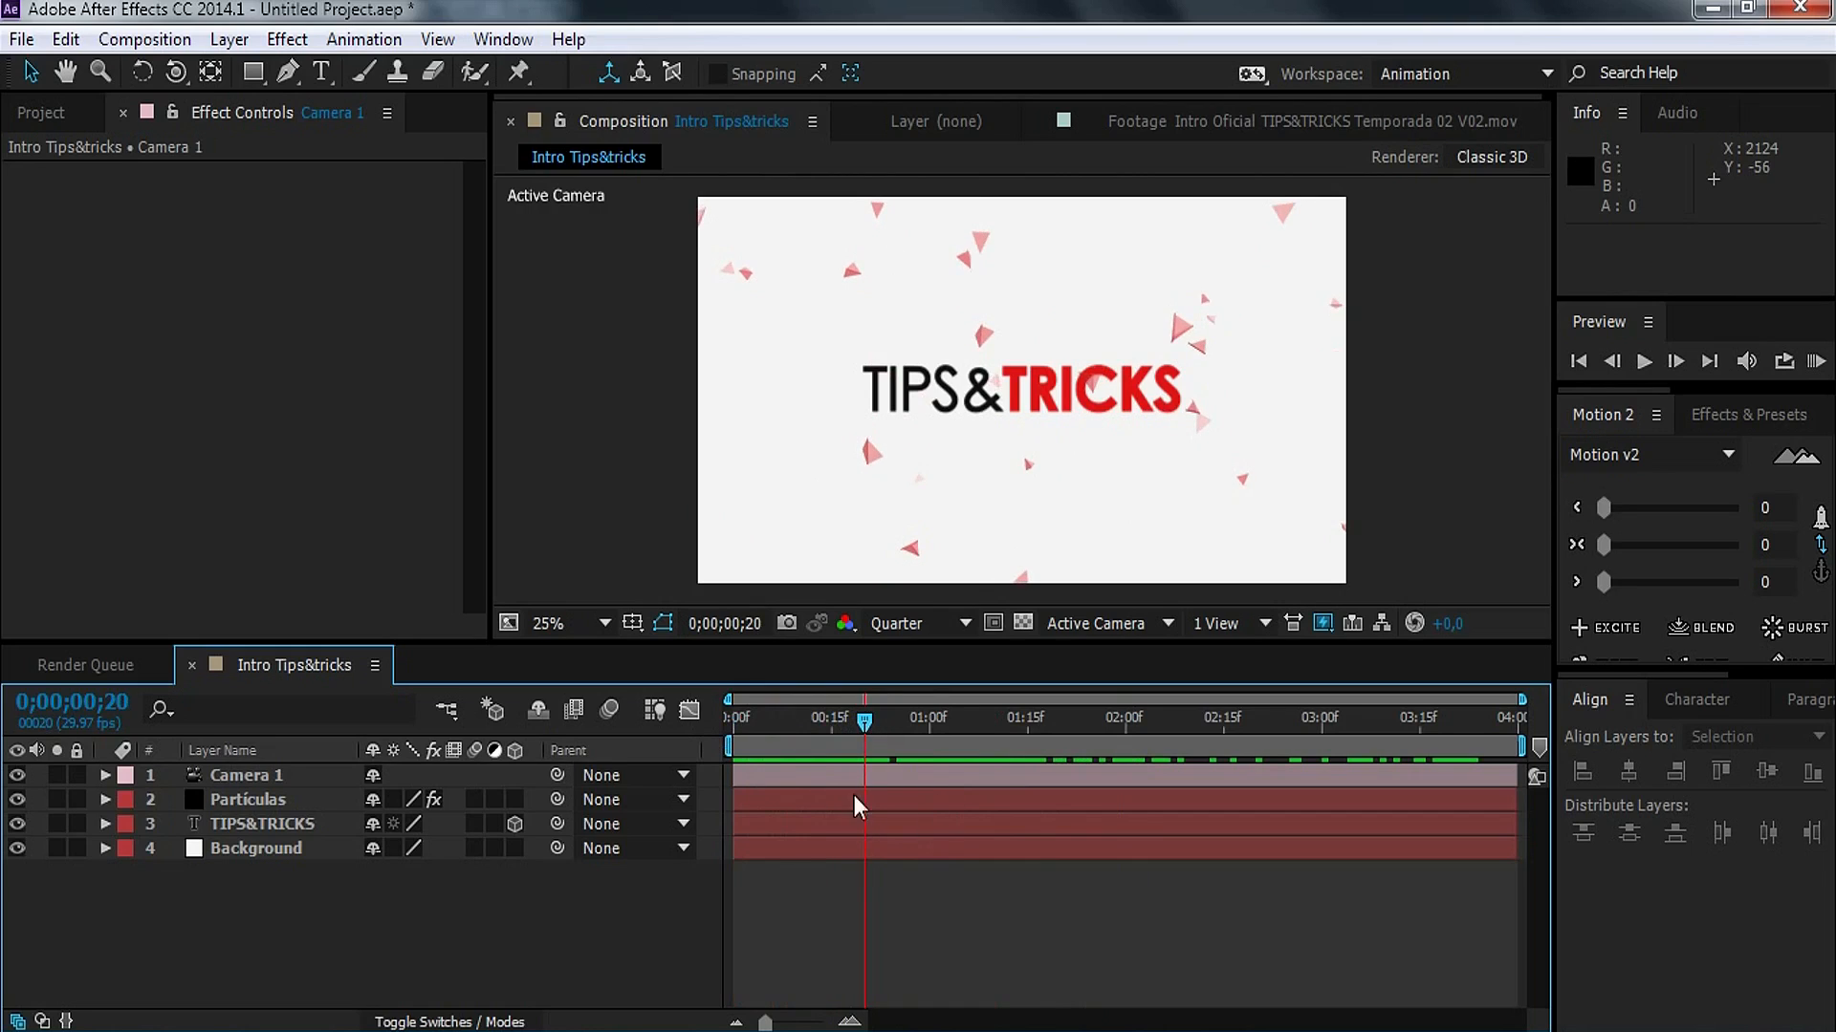
left_click(301, 775)
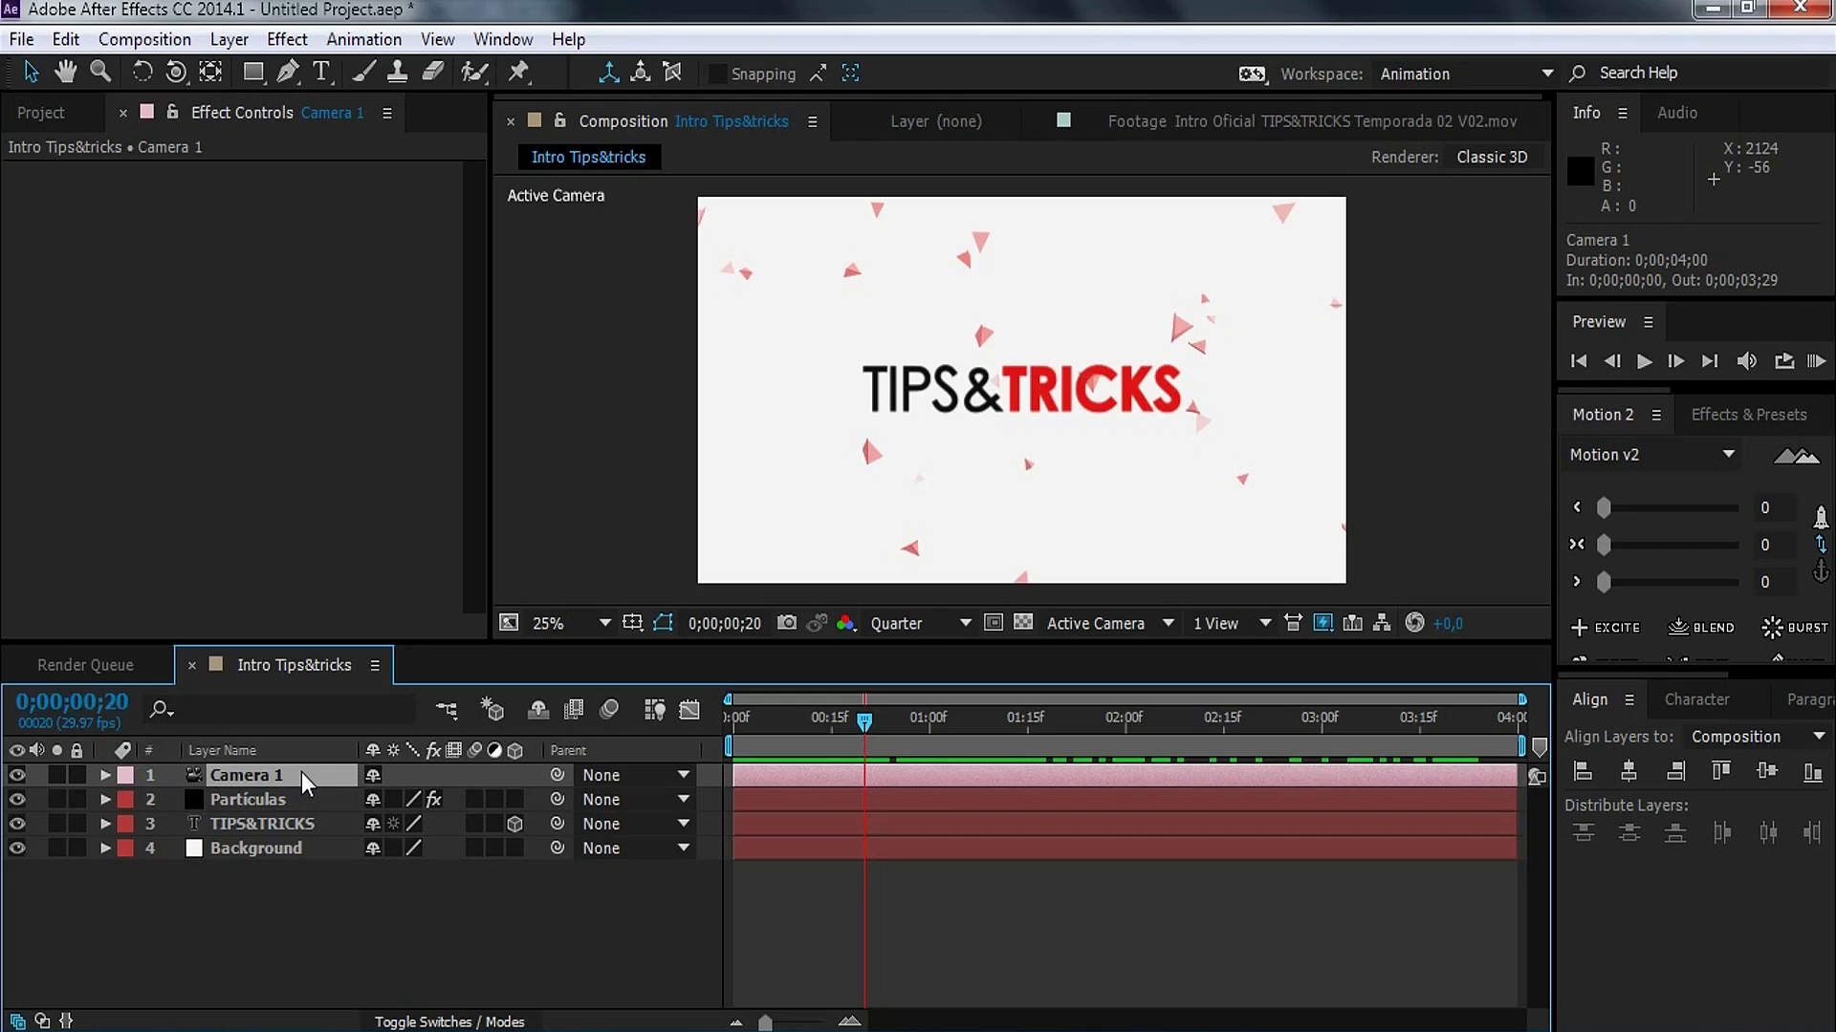
key("p")
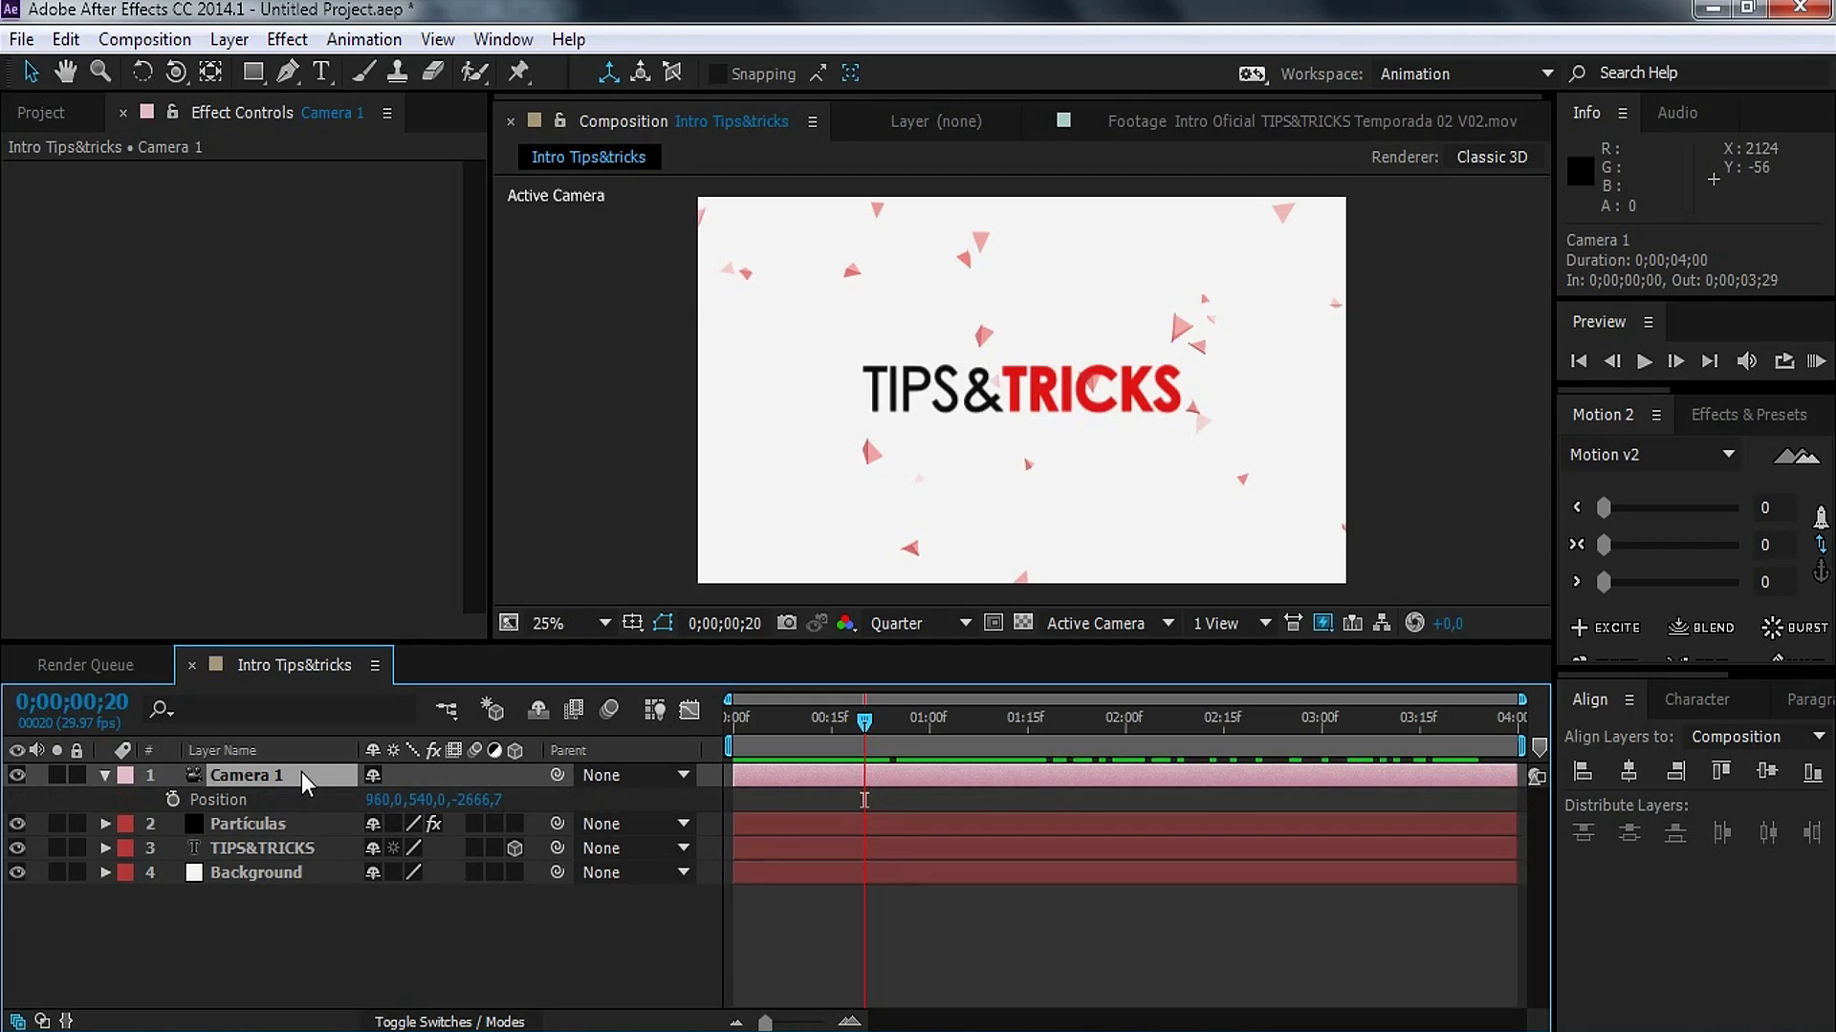
key("shift+a")
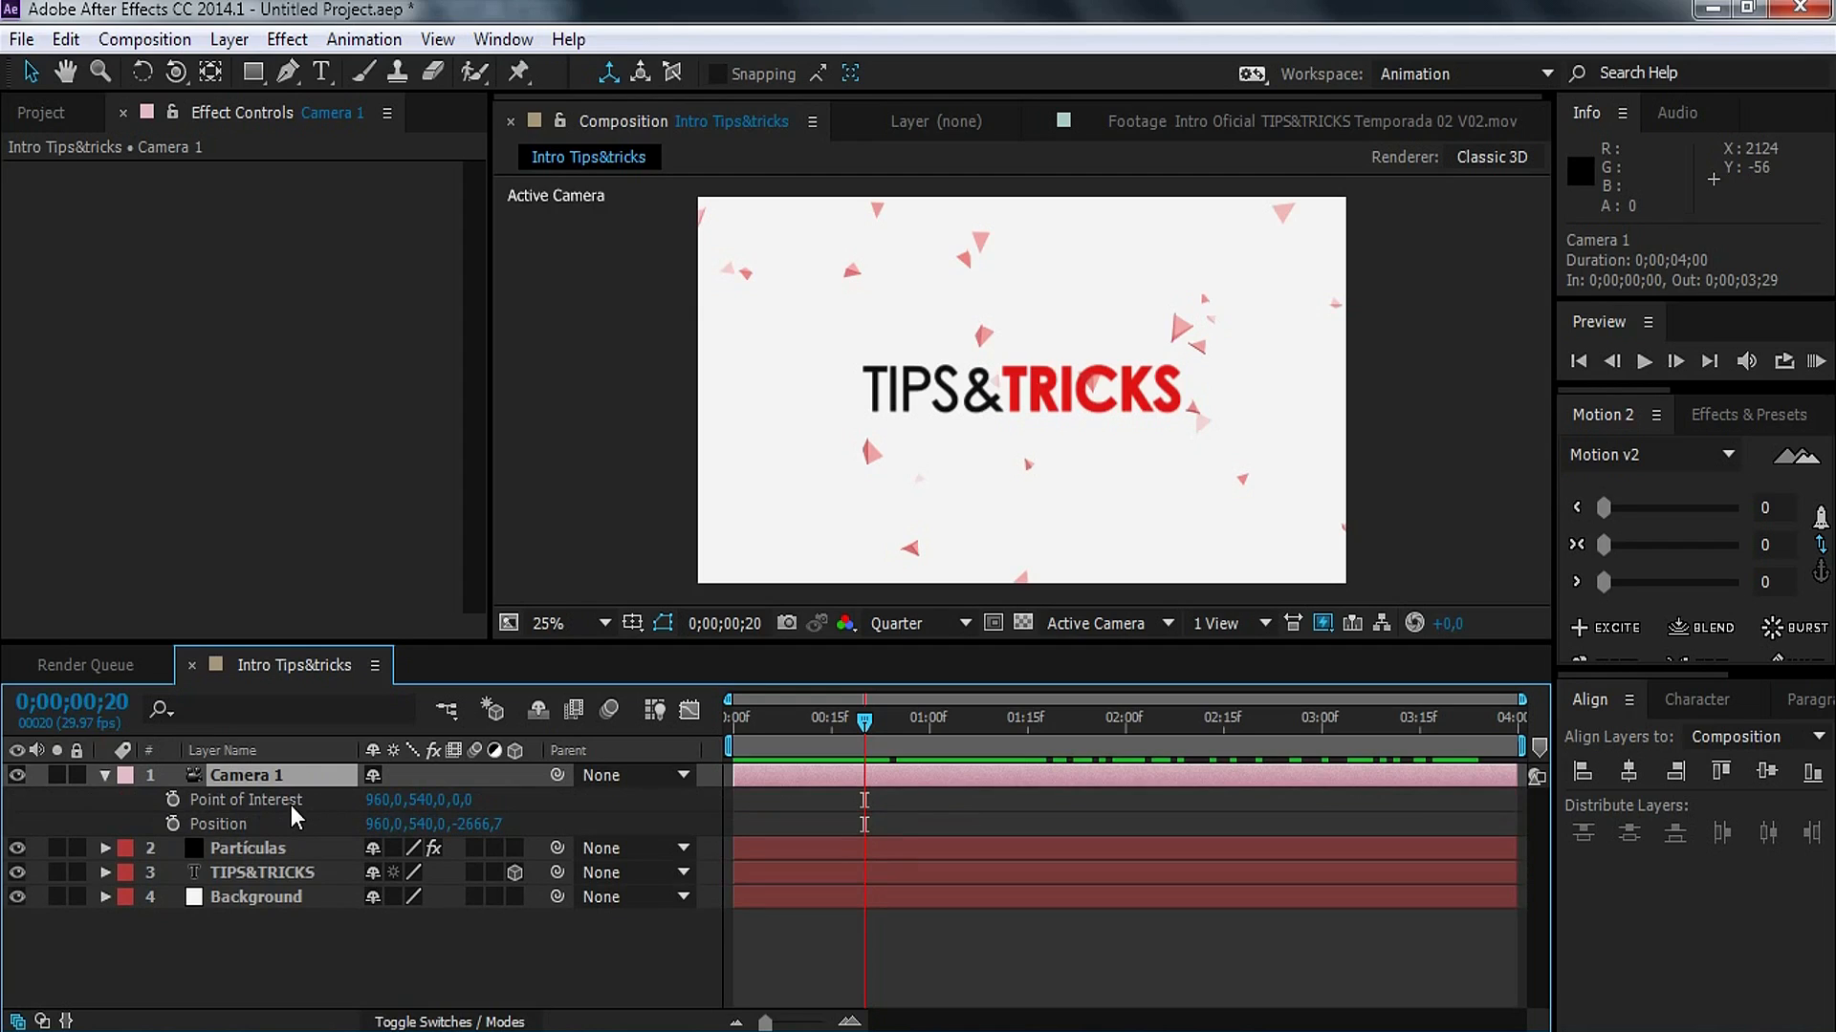
left_click(173, 824)
left_click(173, 799)
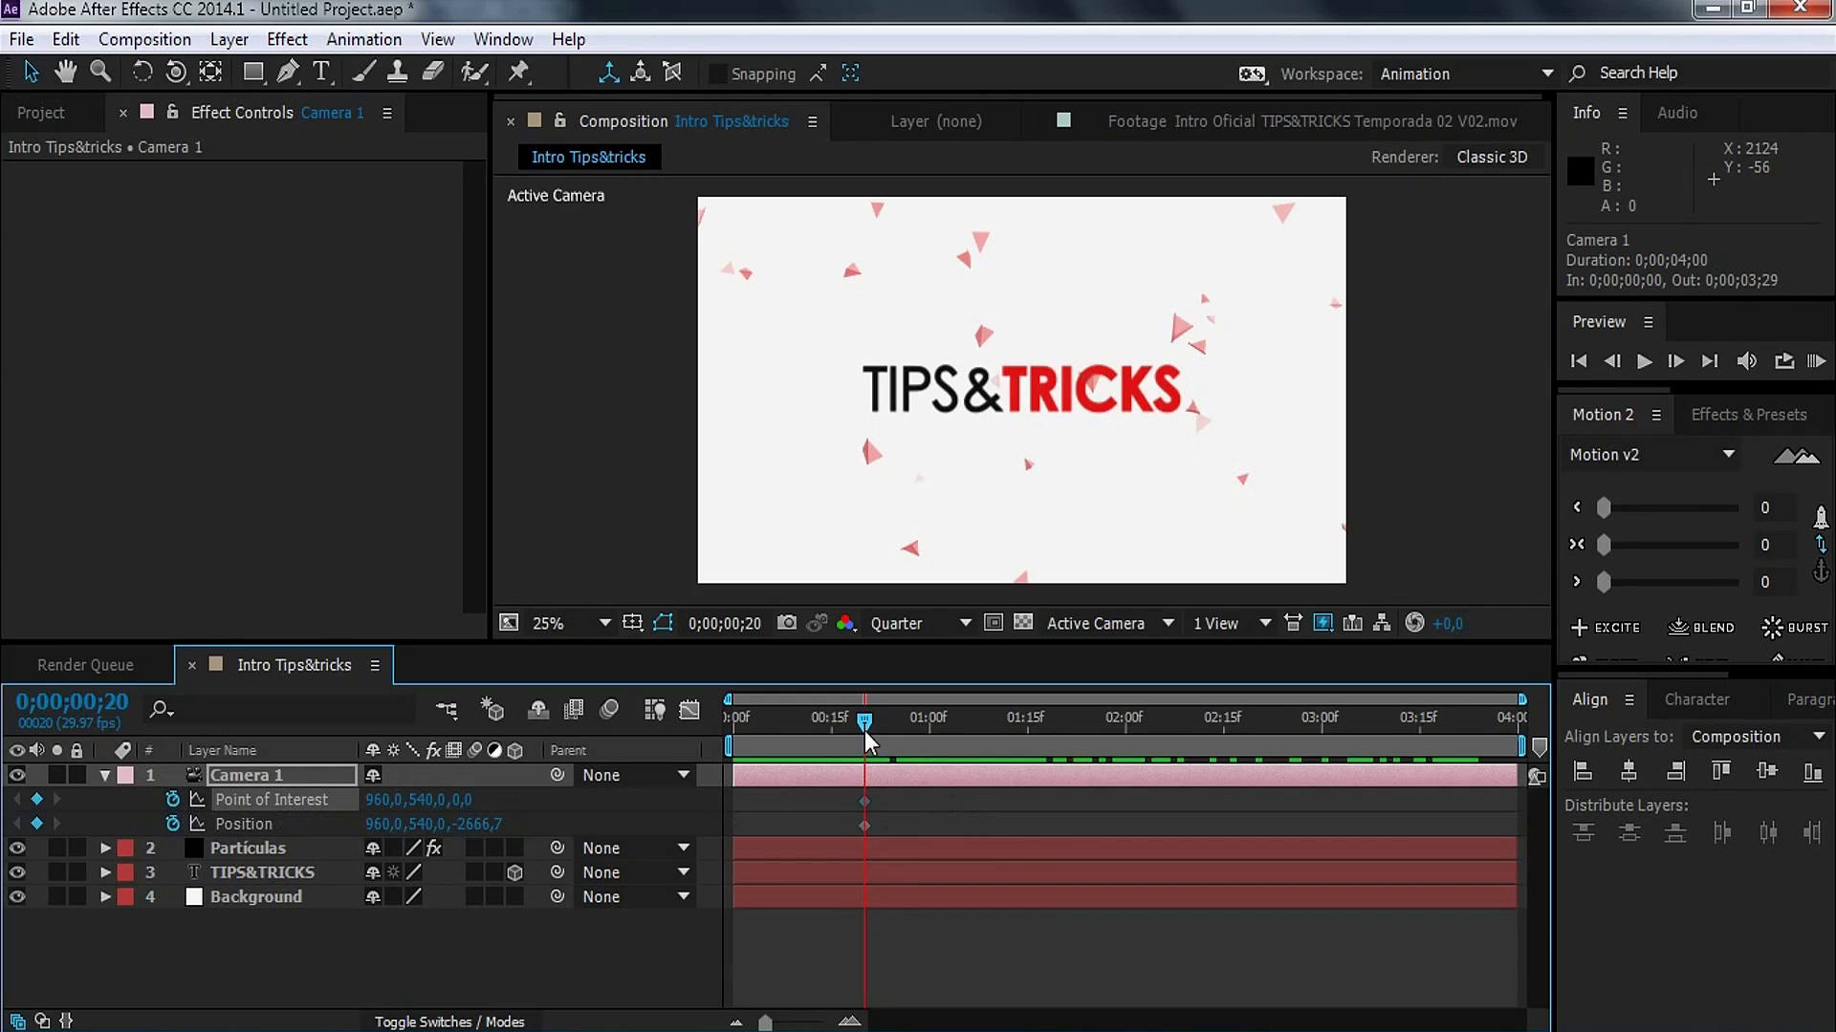
Step: At 0;00;00;00, keyframe Camera 1's Point of Interest and Position and orbit it to about -1696,5, 772,4, 0,0 so the title is edge-on
left_click_drag(862, 727, 707, 732)
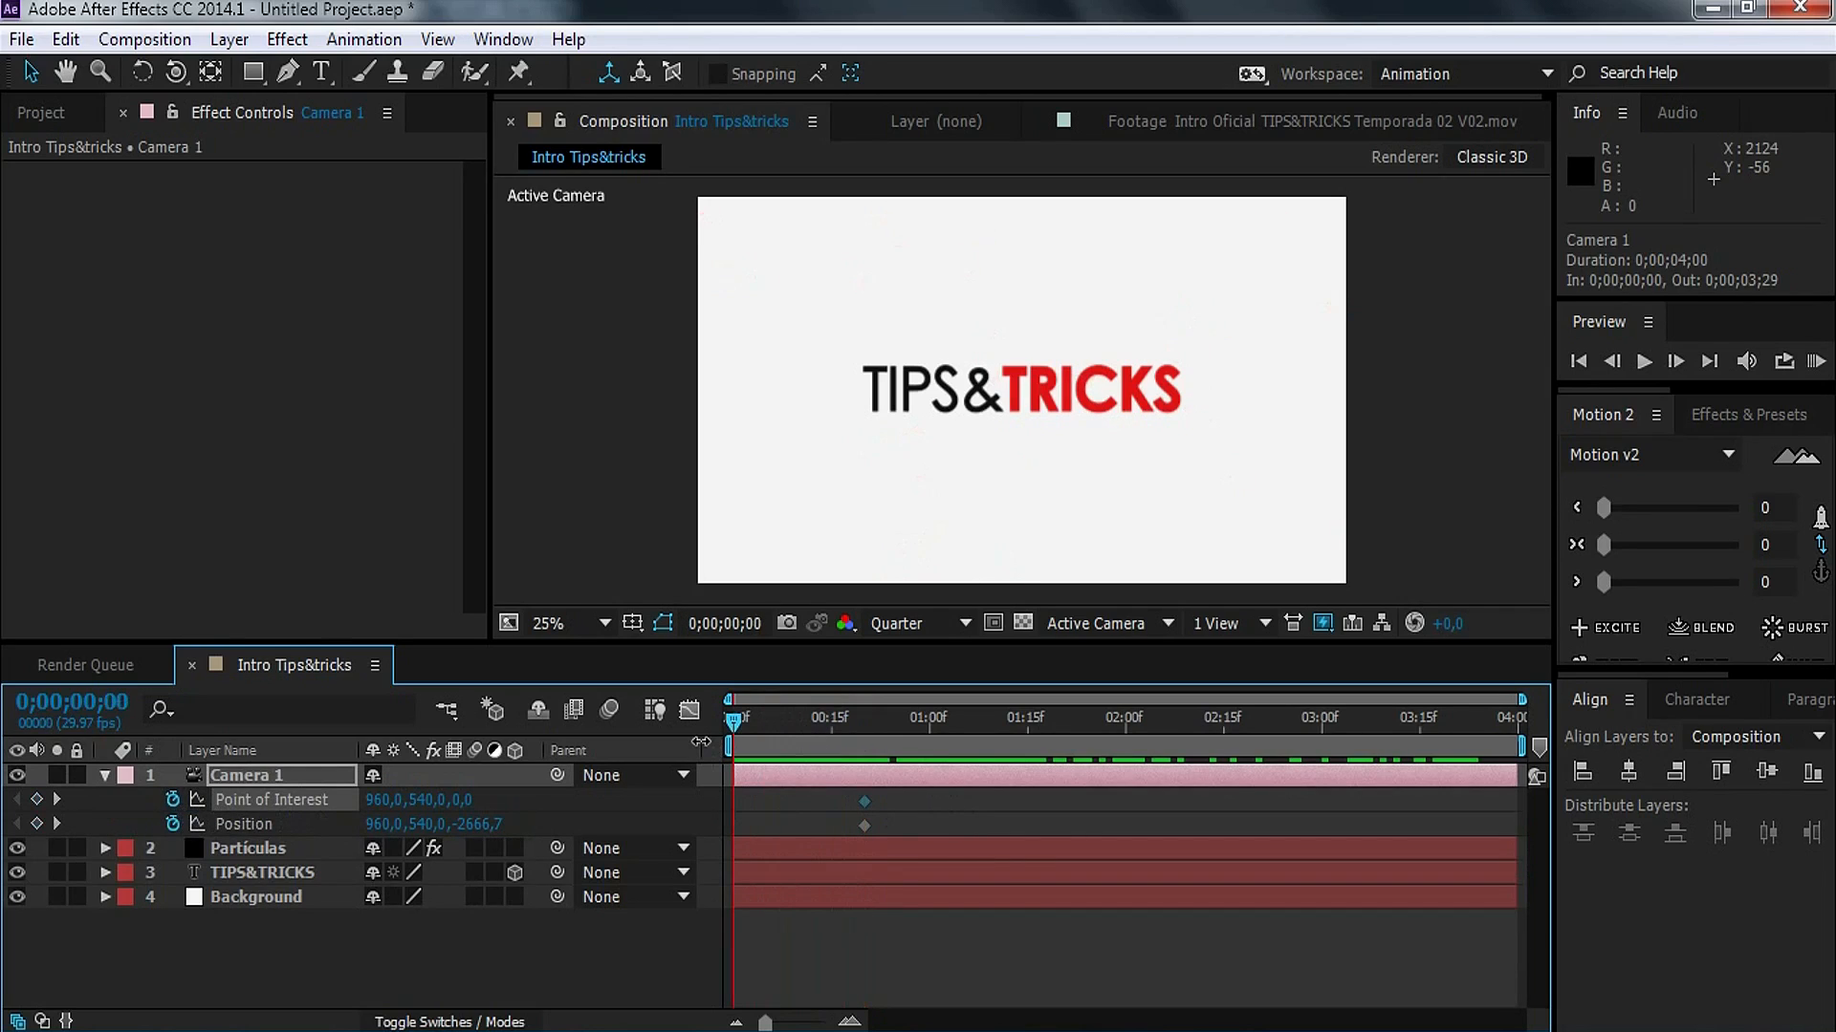
left_click(174, 77)
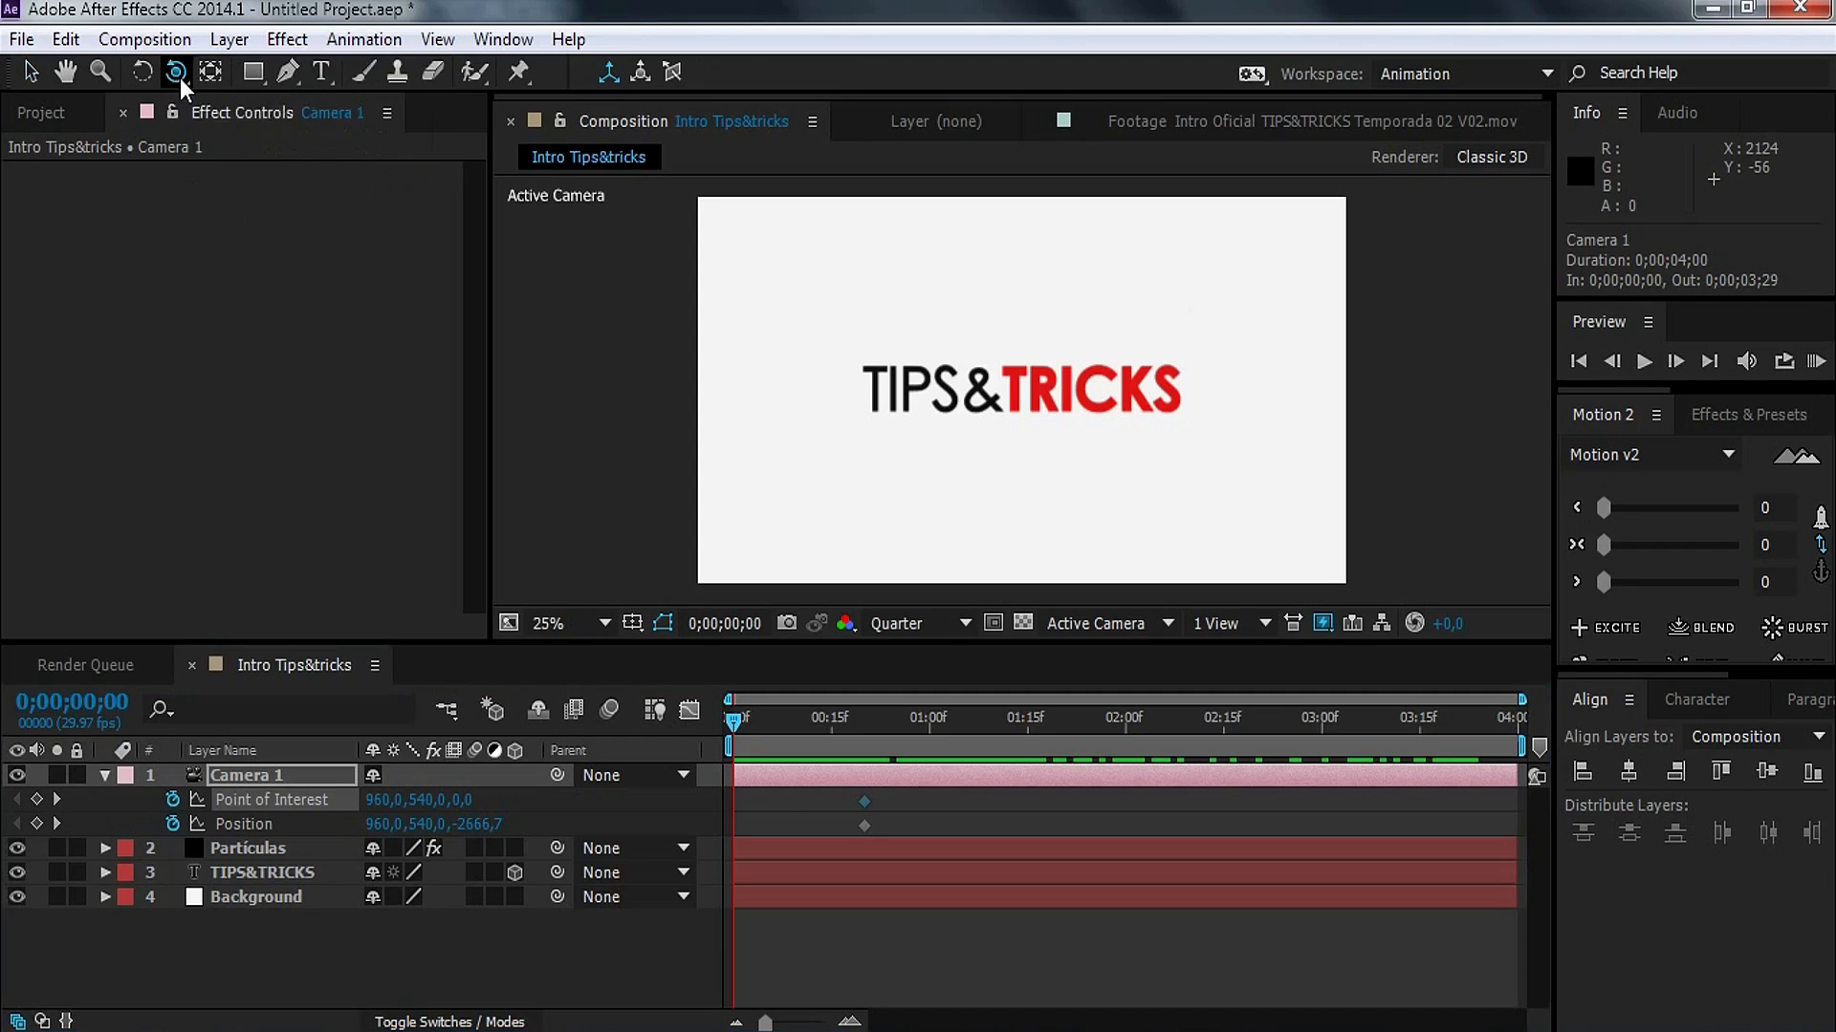
left_click_drag(179, 71, 238, 71)
left_click(180, 73)
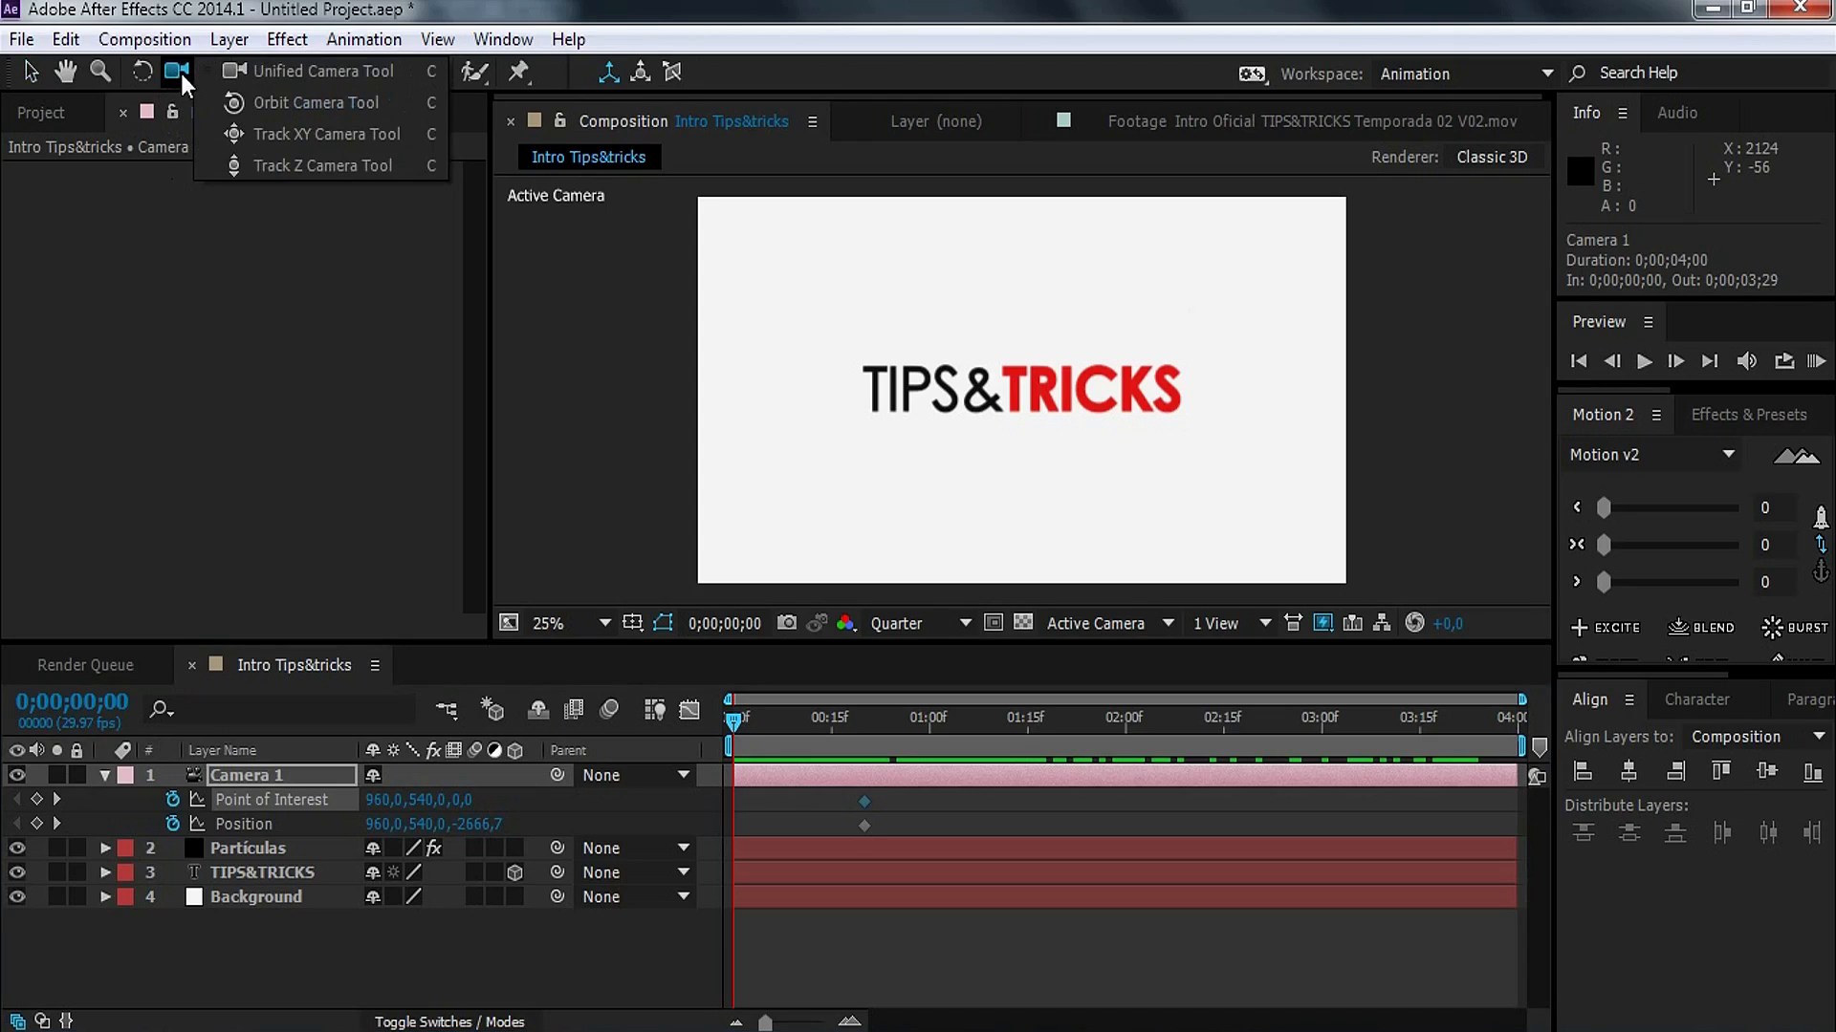
left_click(291, 102)
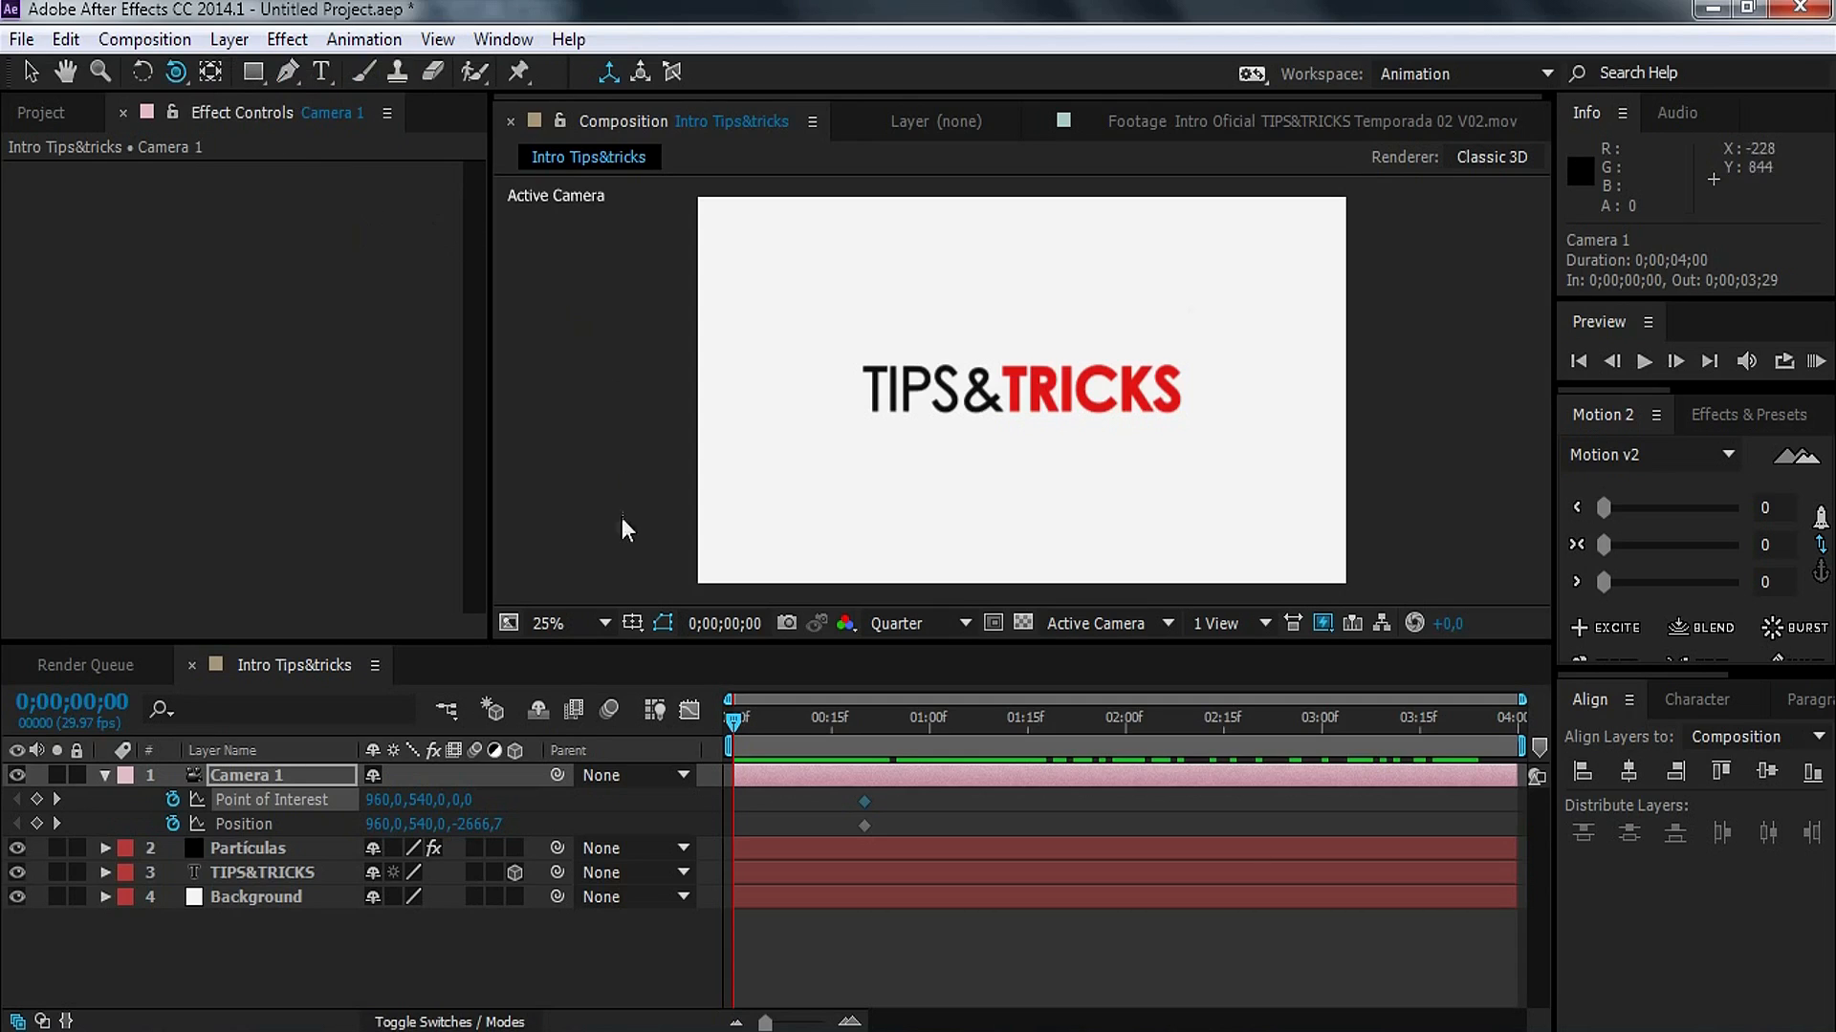
left_click(37, 823)
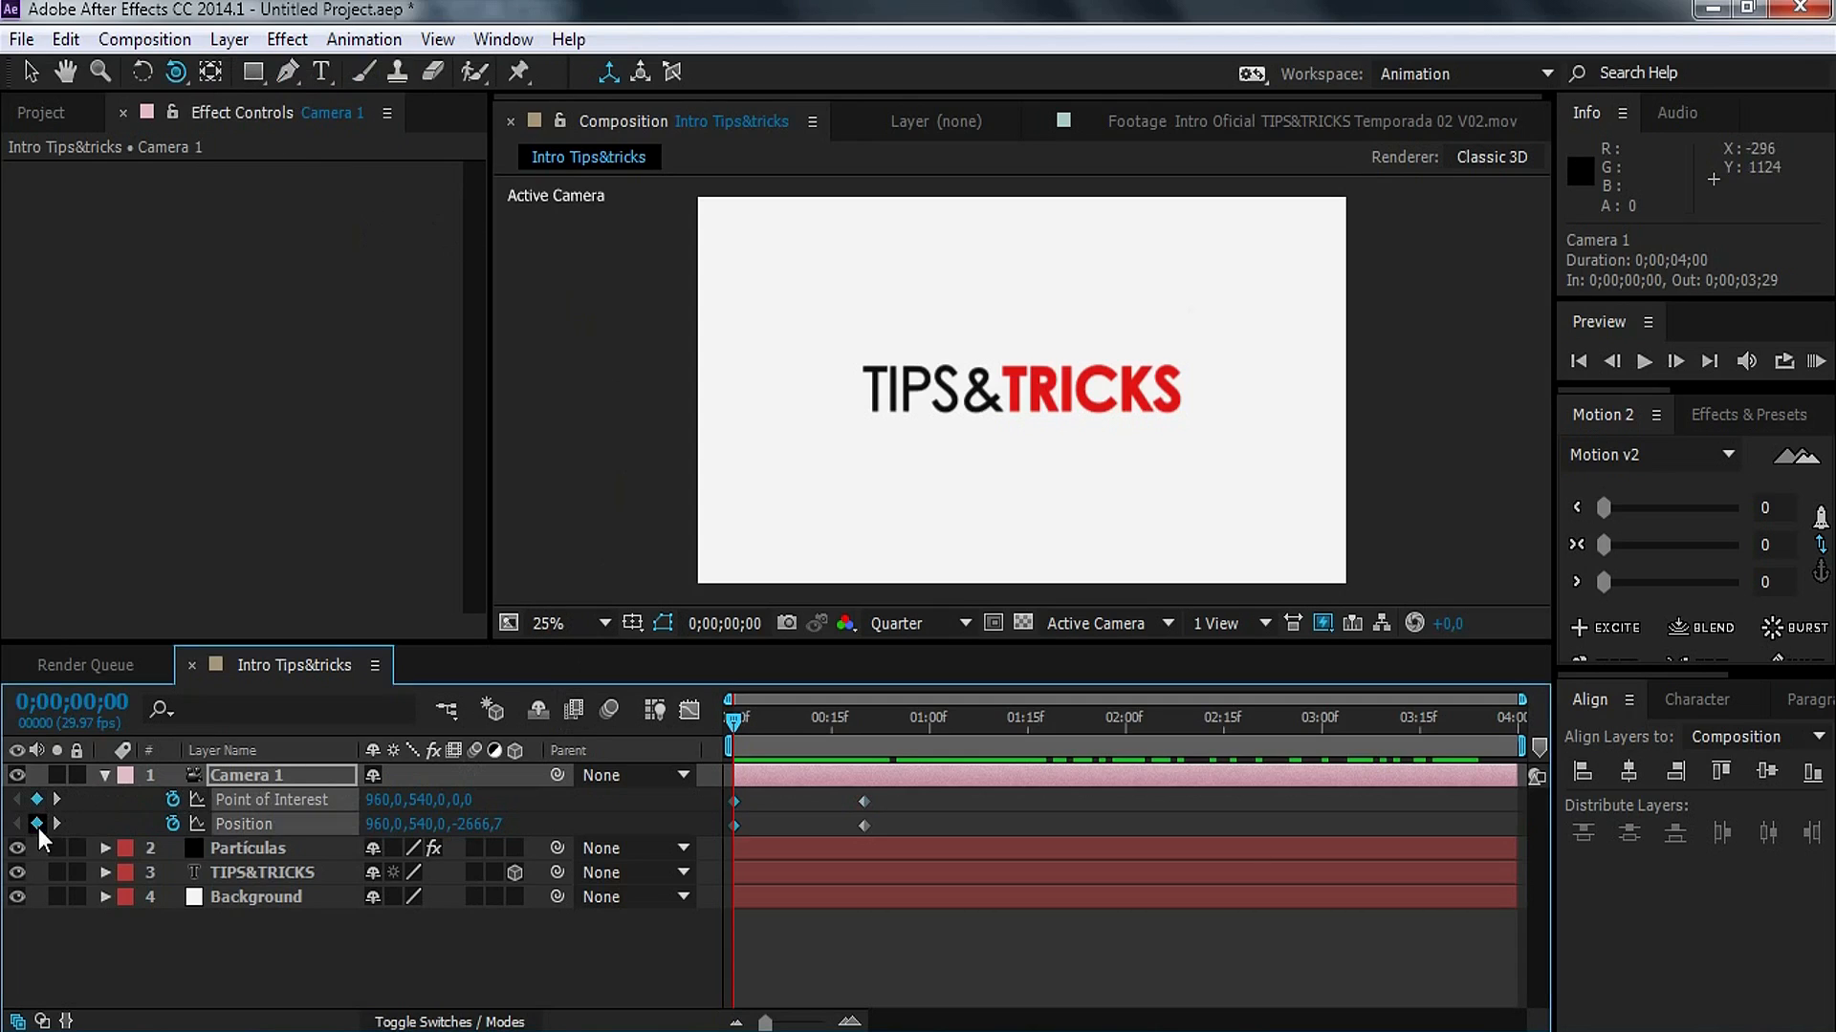
left_click(308, 828)
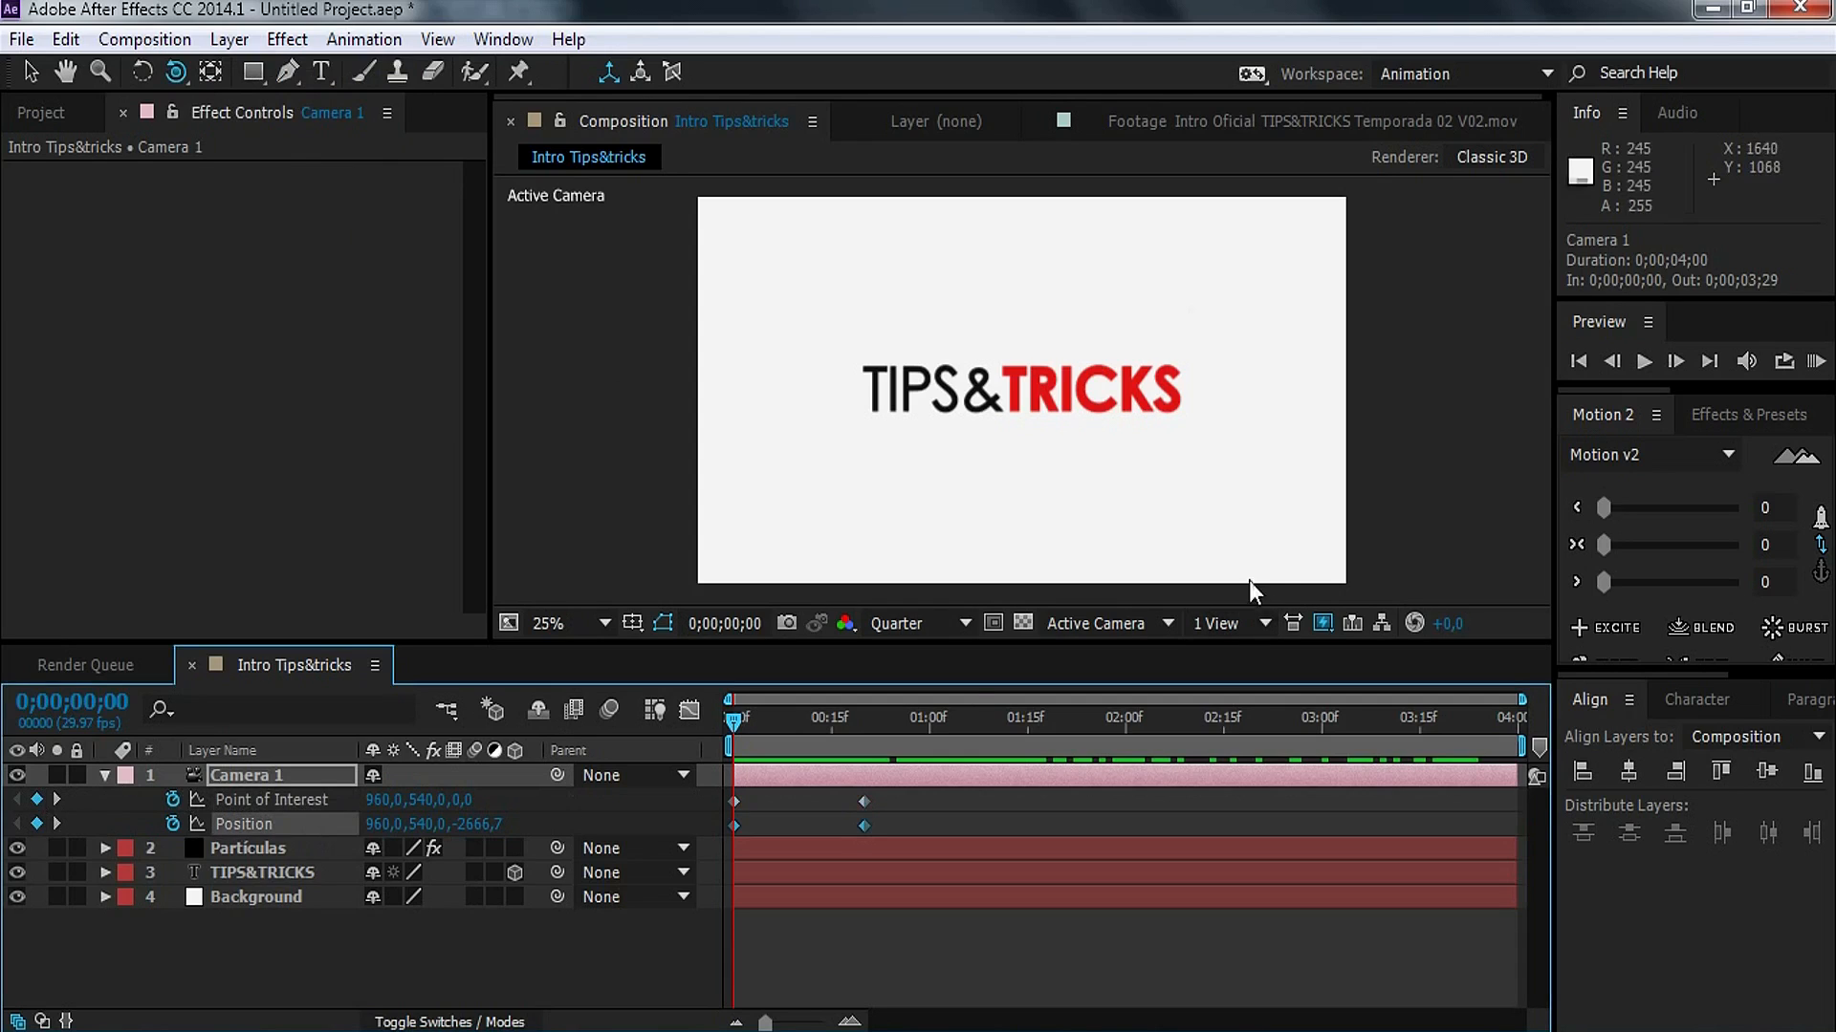
left_click_drag(1028, 393, 1147, 385)
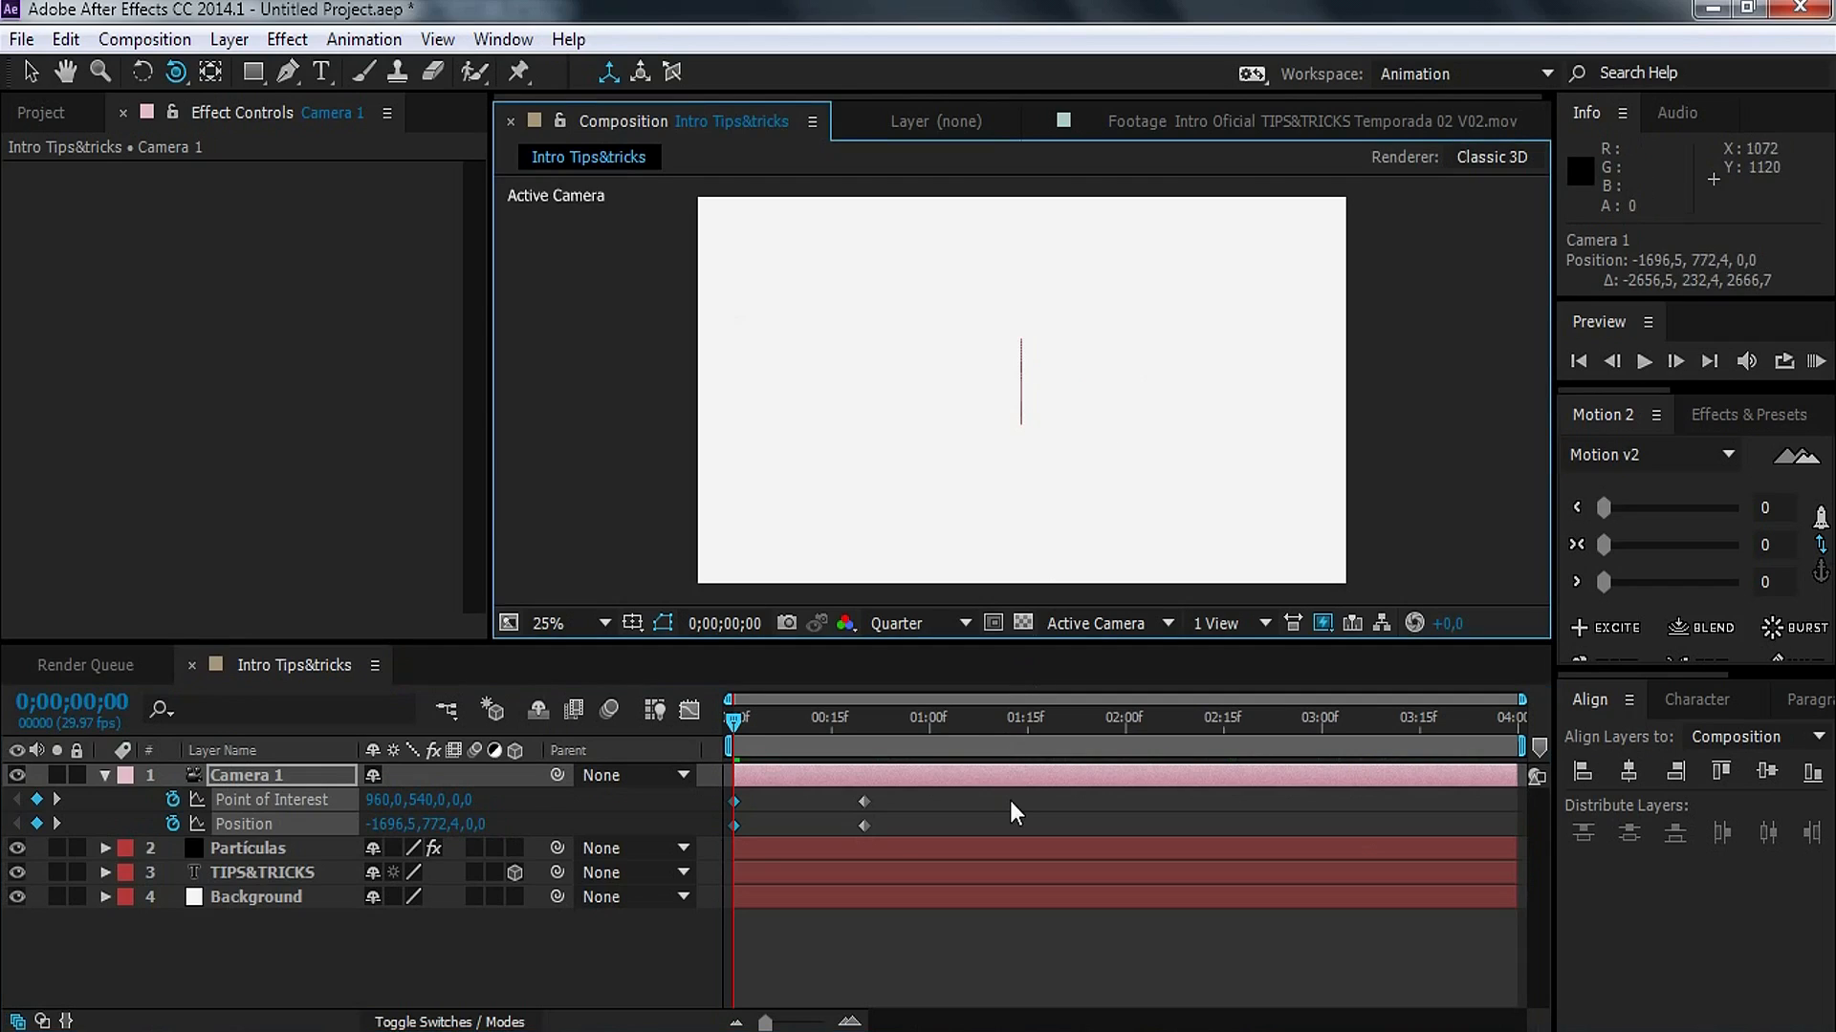
left_click(38, 75)
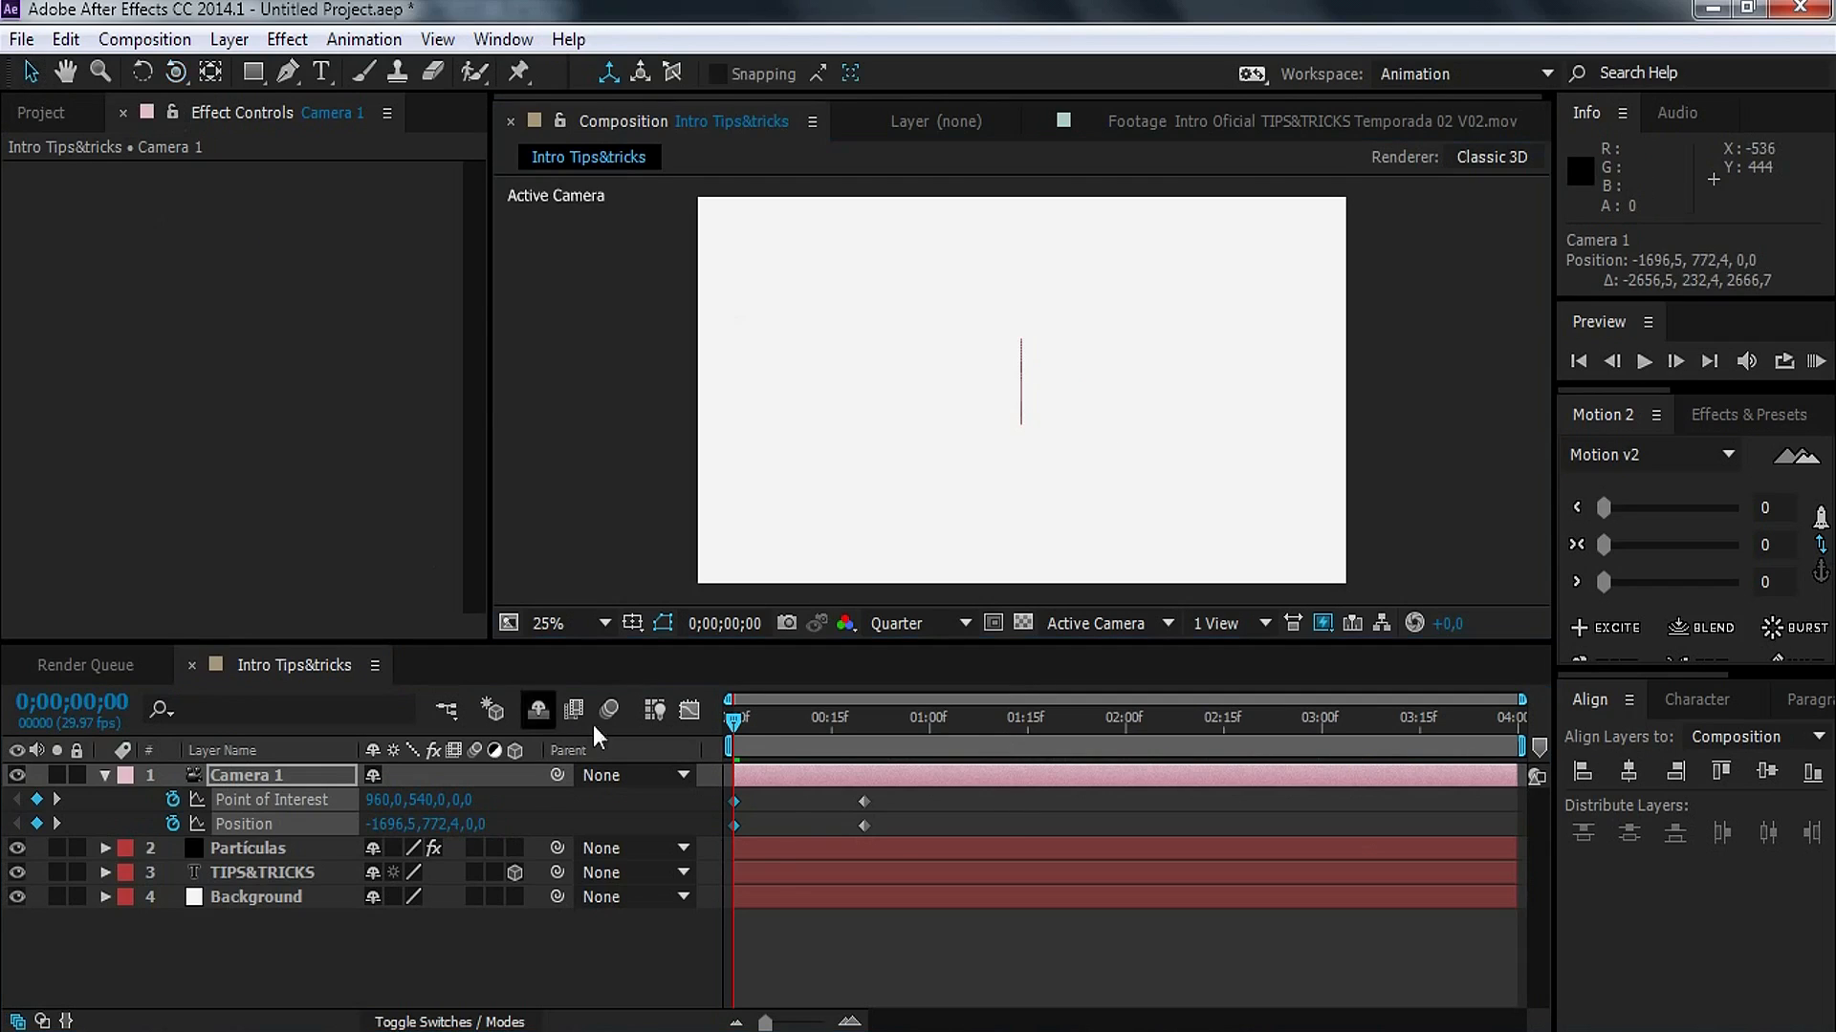
Step: Preview the camera's swing onto the title several times from the start of the composition
left_click(758, 744)
left_click(1004, 800)
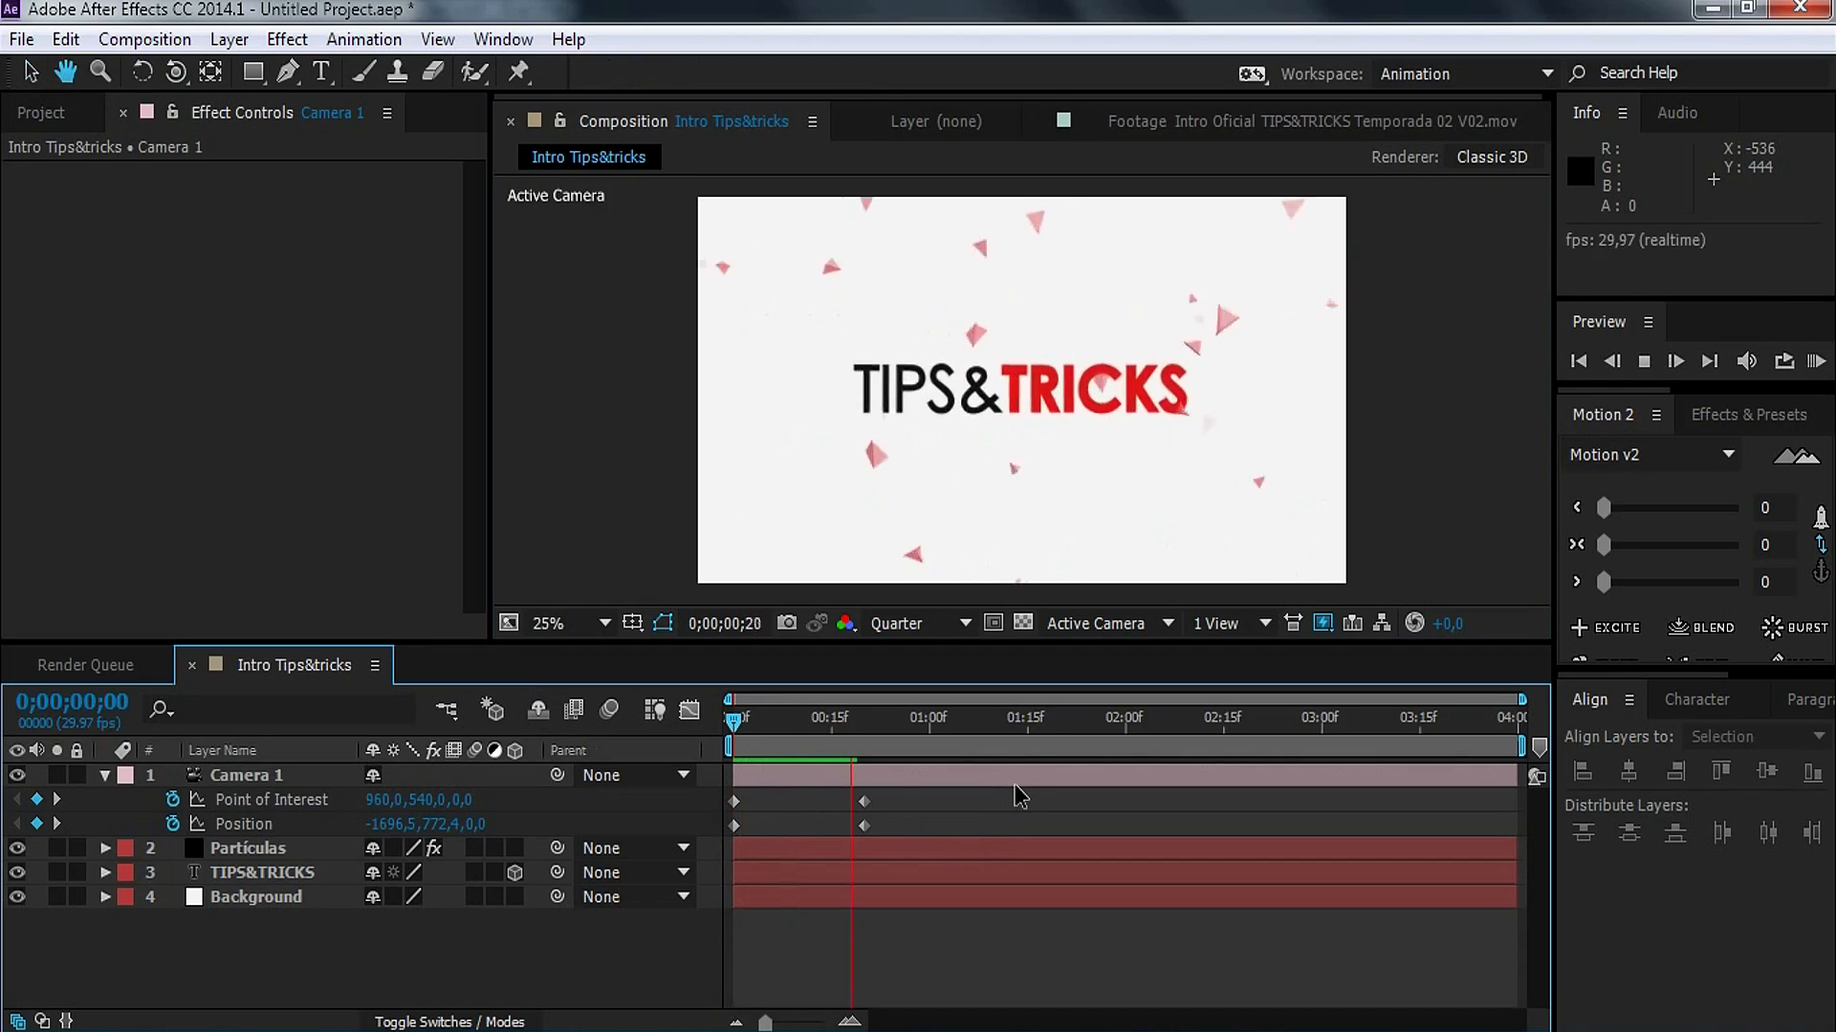
key("space")
key("space")
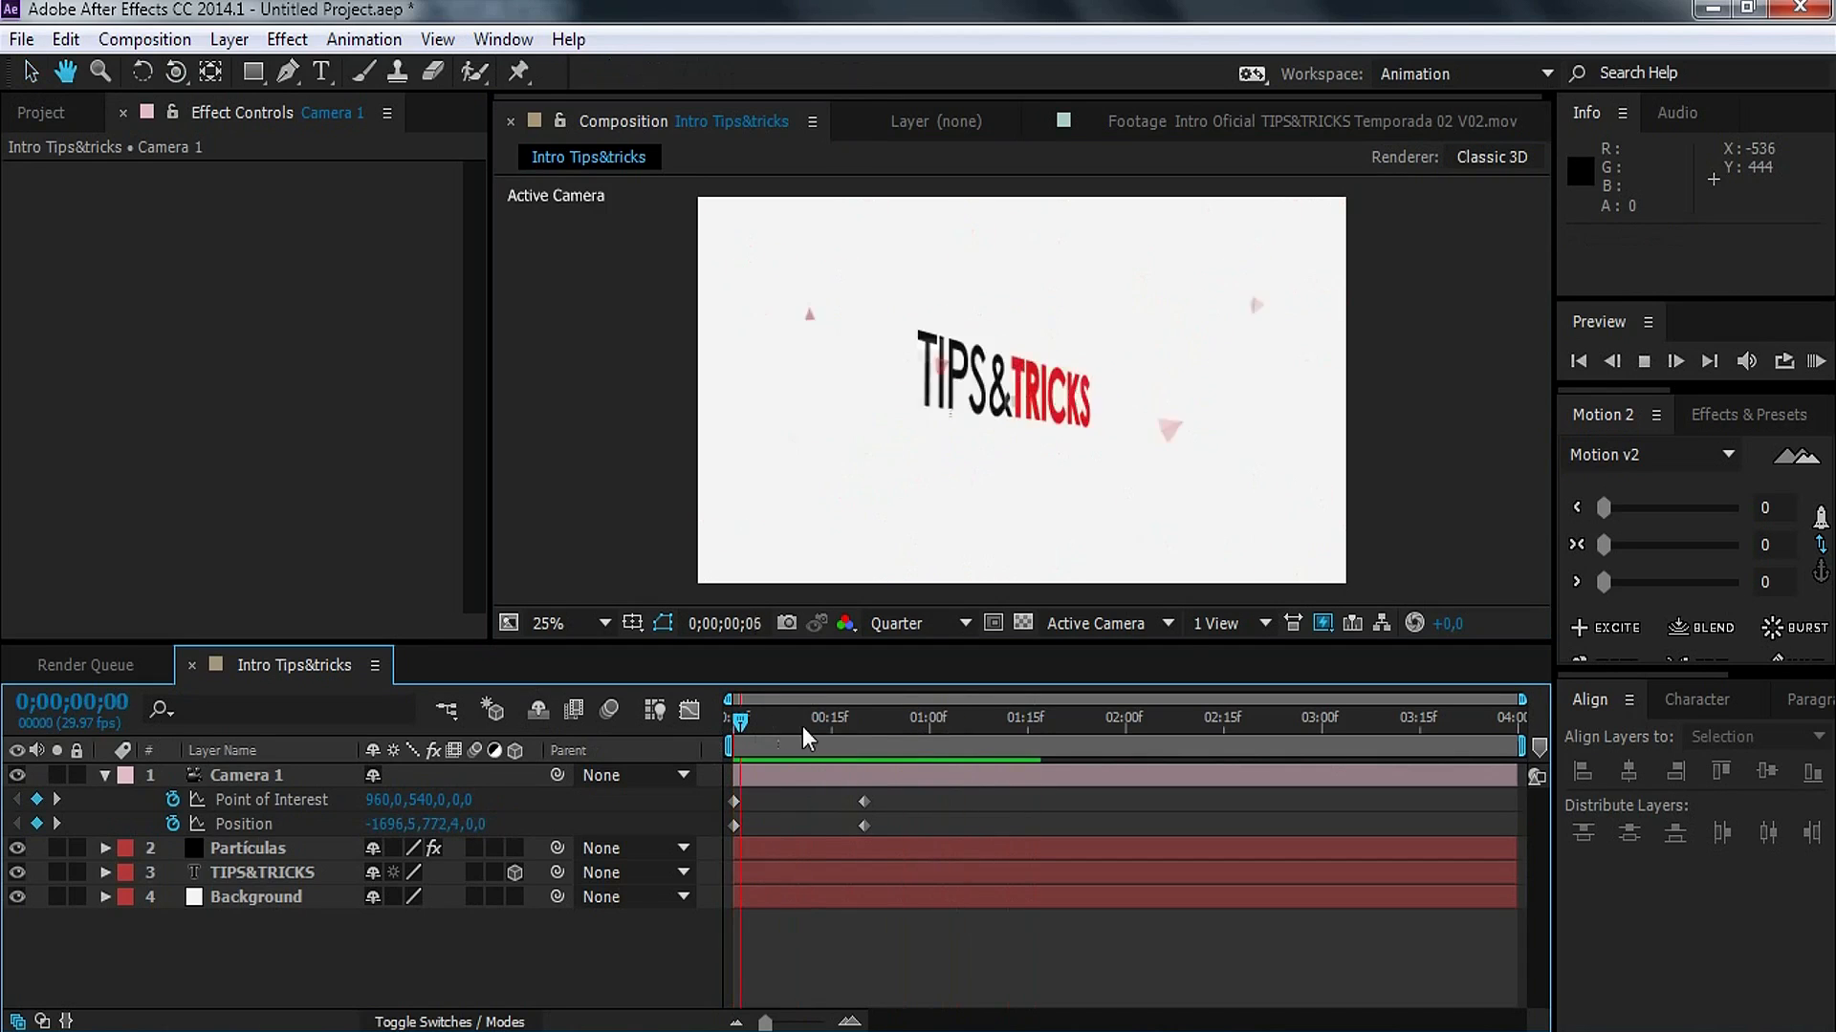
key("space")
left_click_drag(966, 719, 658, 713)
key("space")
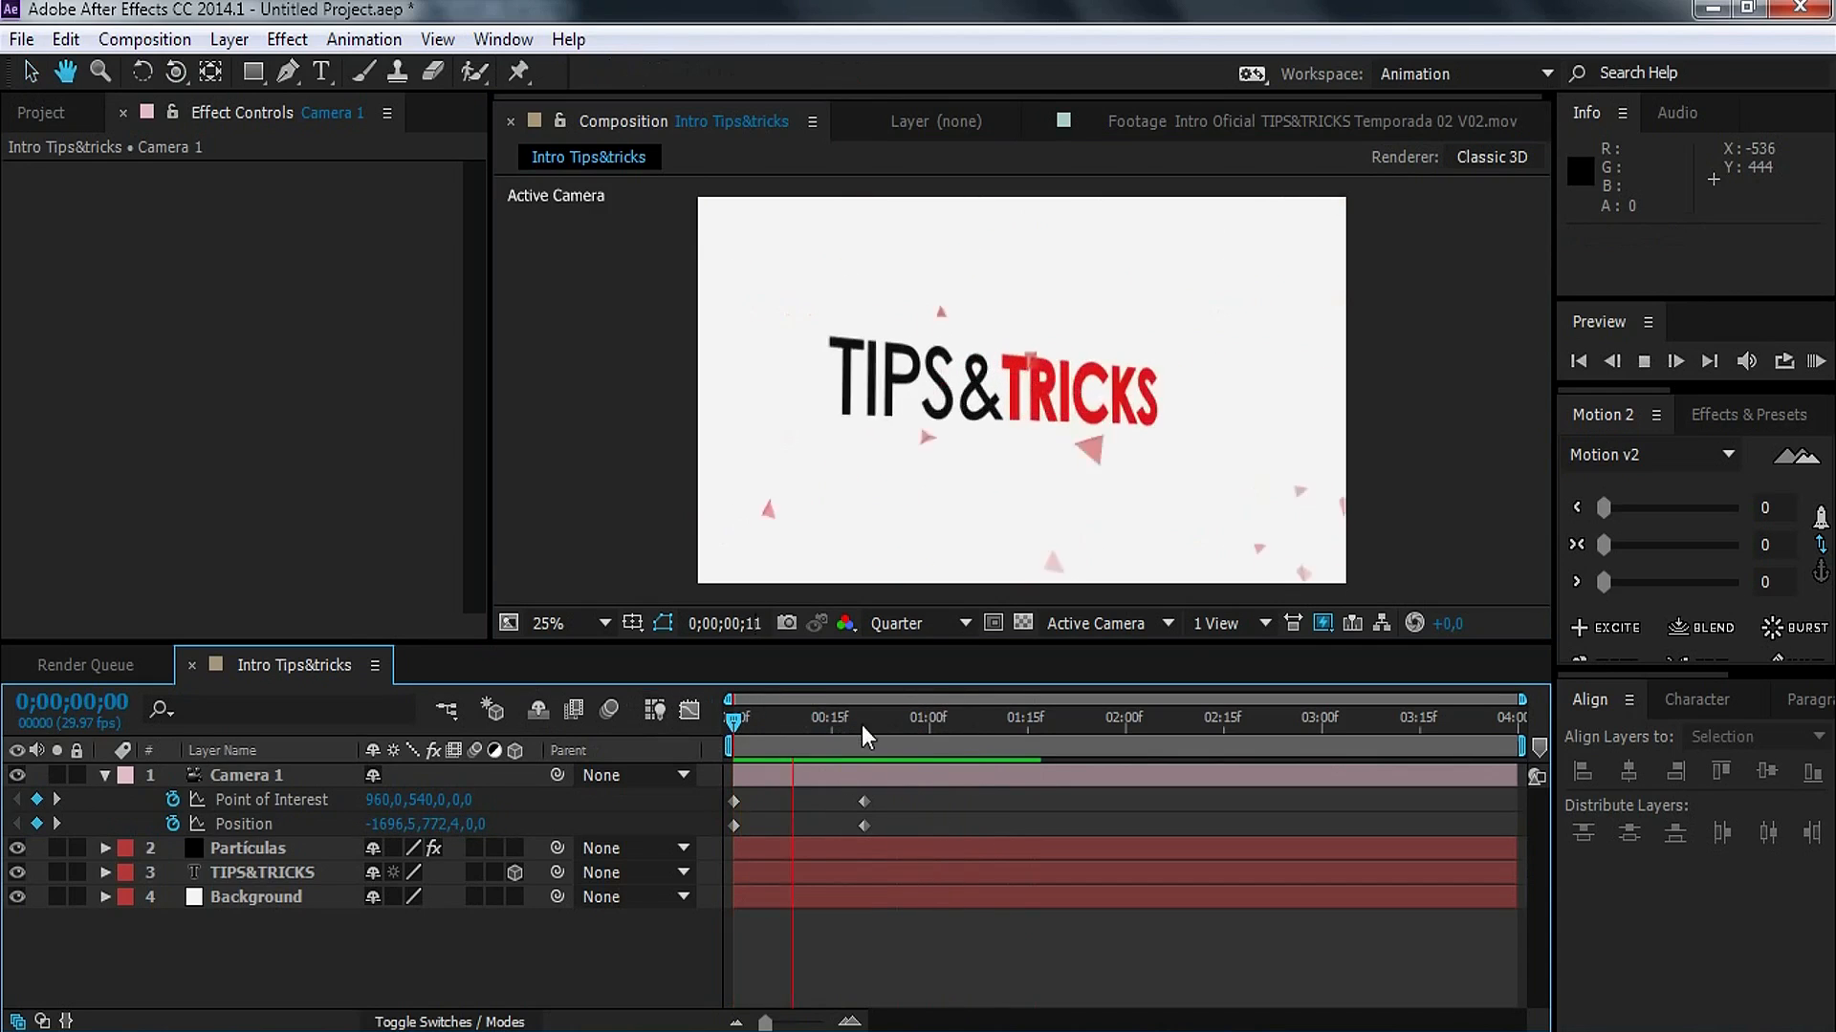
key("space")
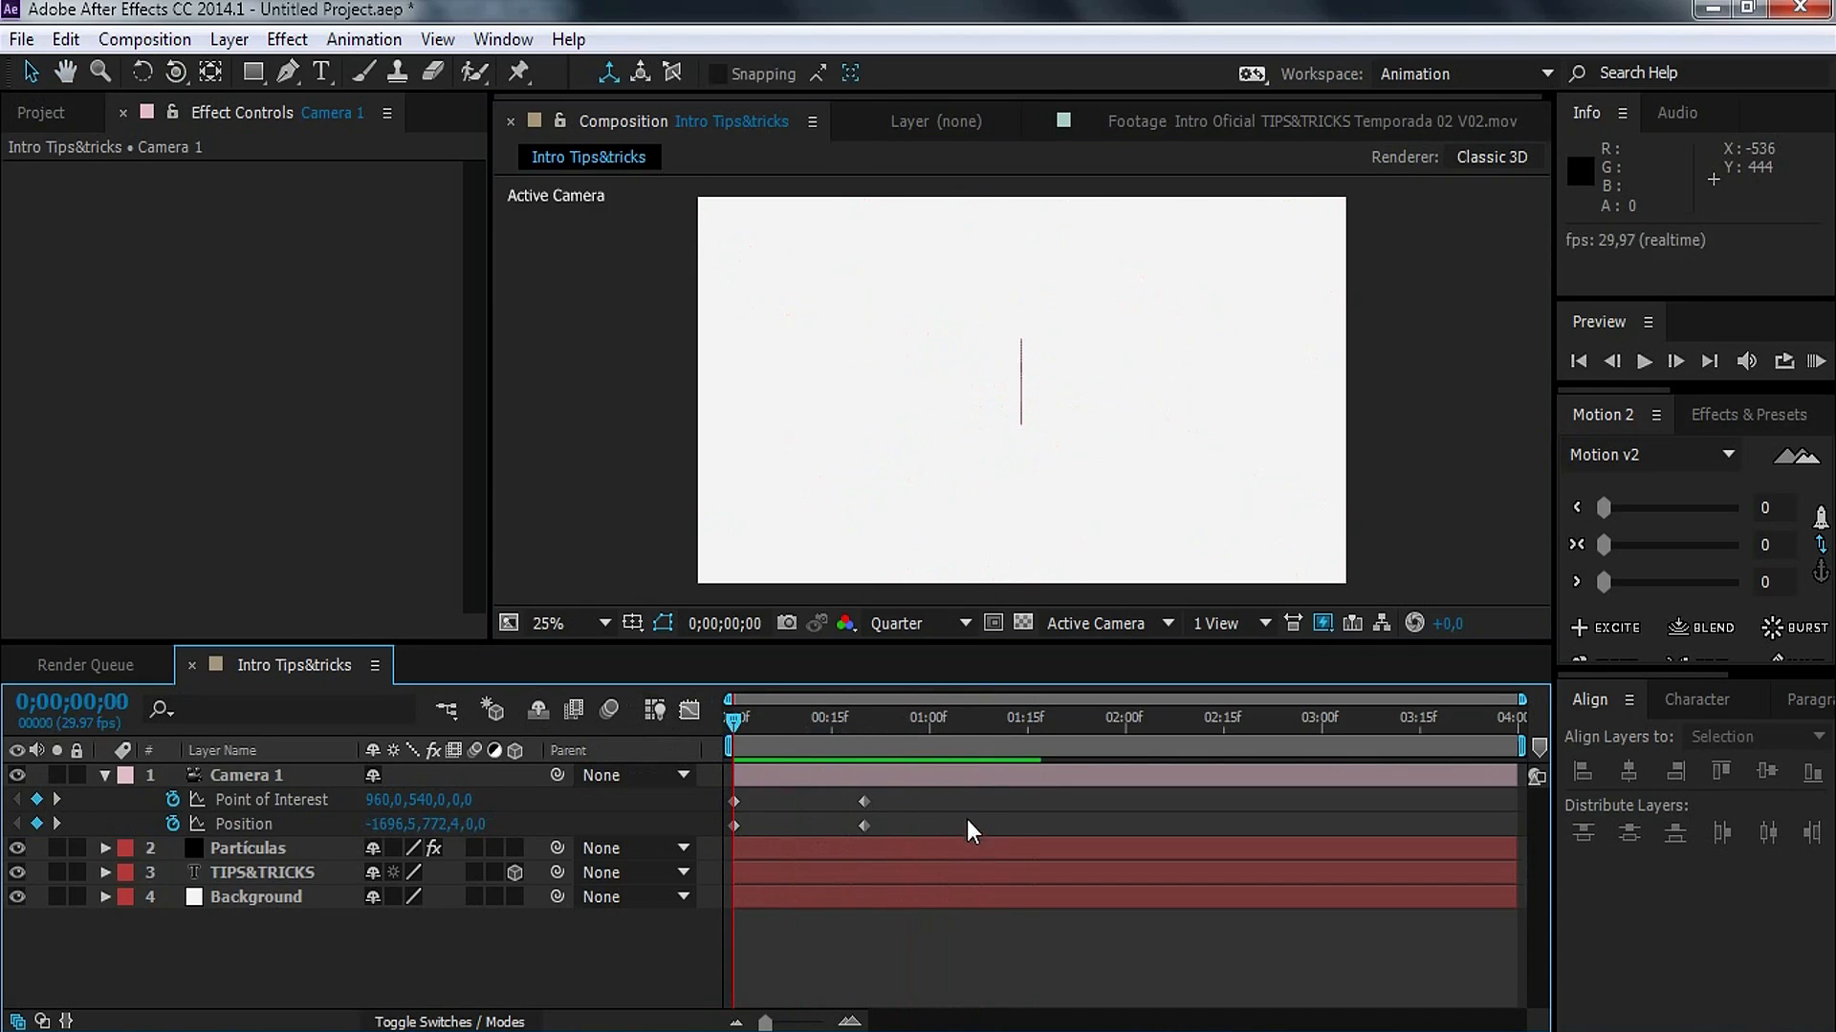
Step: Apply Easy Ease to Camera 1's Point of Interest and Position keyframes at 0;00;00;00 and 0;00;00;20, and preview the swing
left_click_drag(744, 740, 854, 730)
left_click_drag(939, 795, 698, 829)
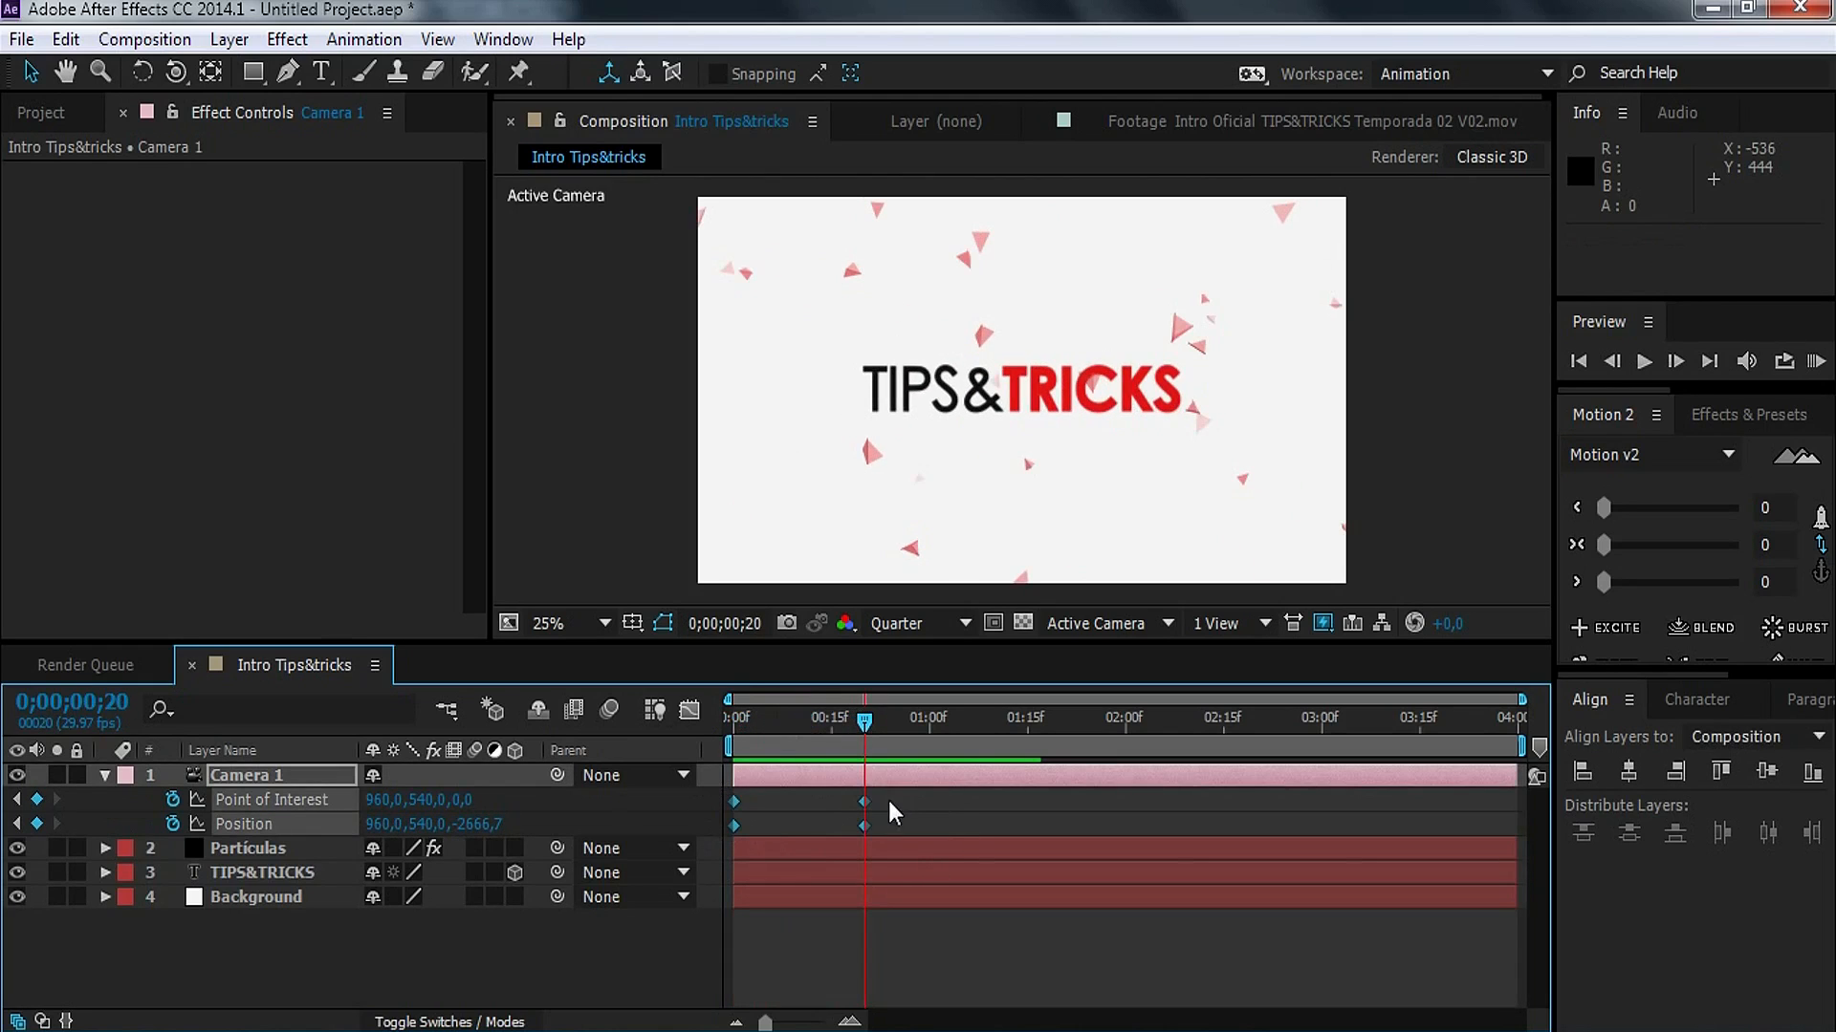
key("ctrl+alt+h")
left_click(944, 804)
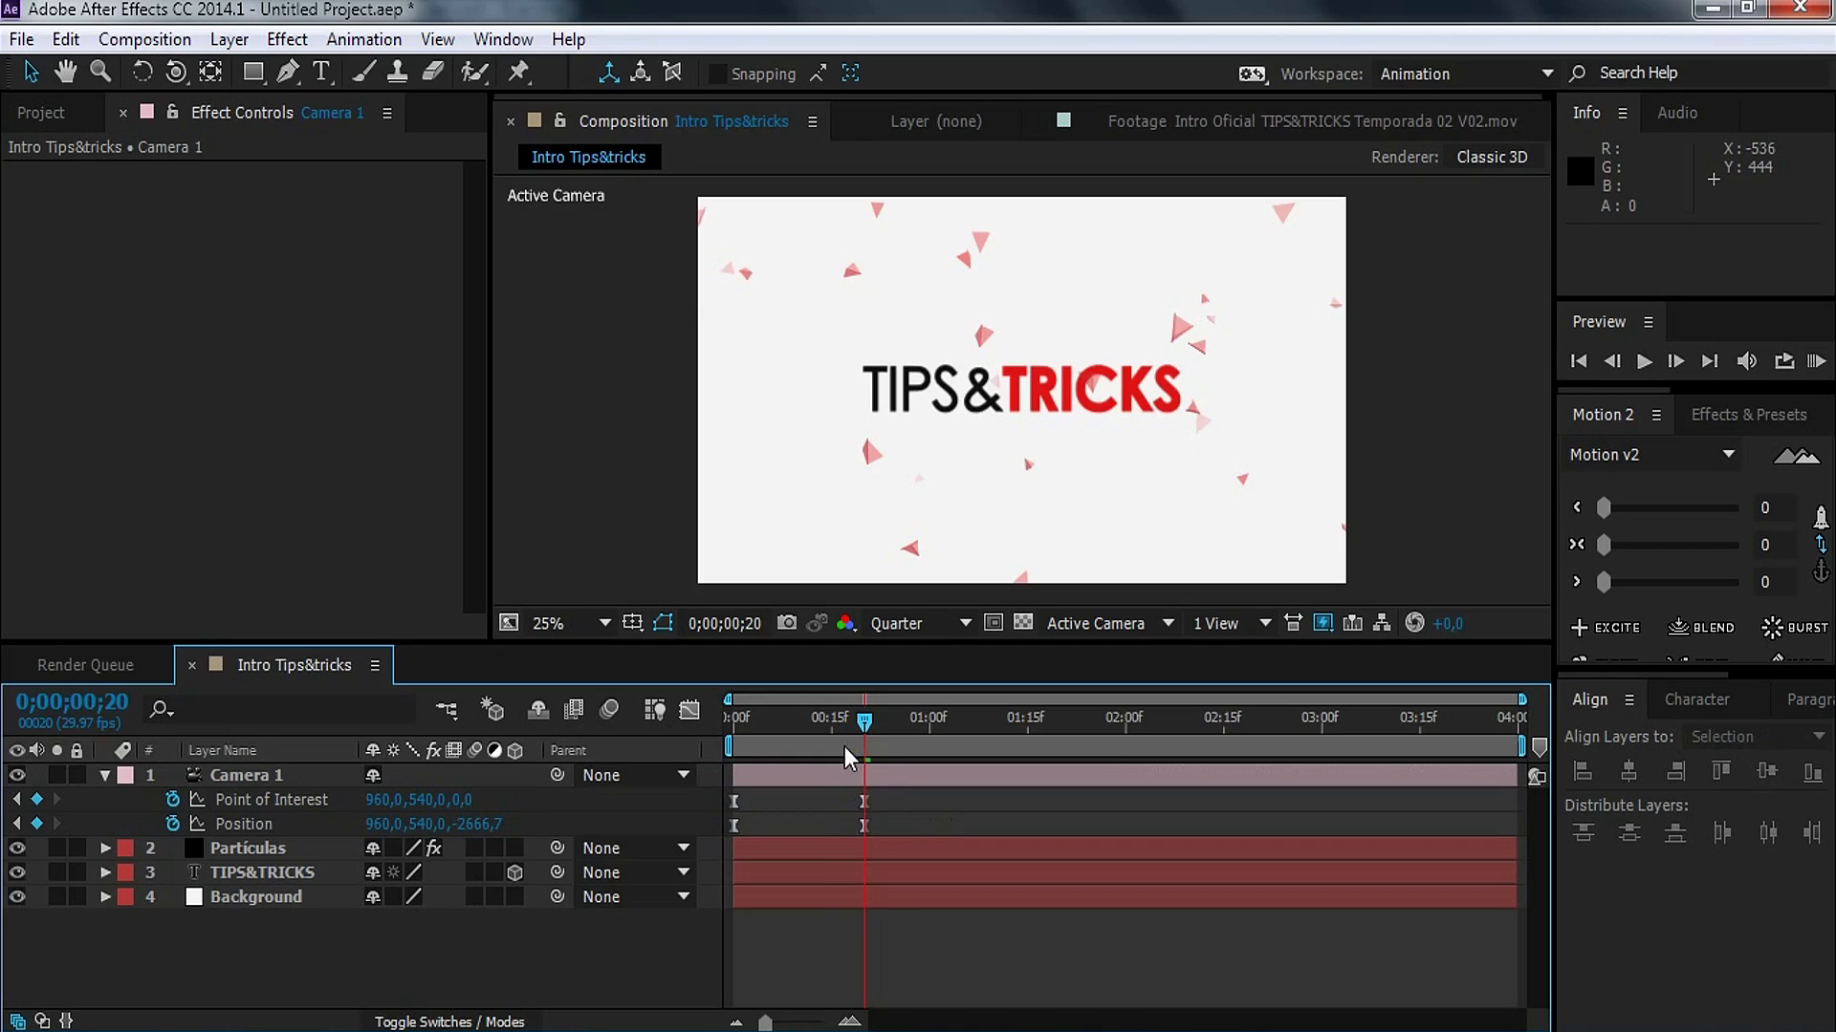
left_click_drag(845, 748, 725, 738)
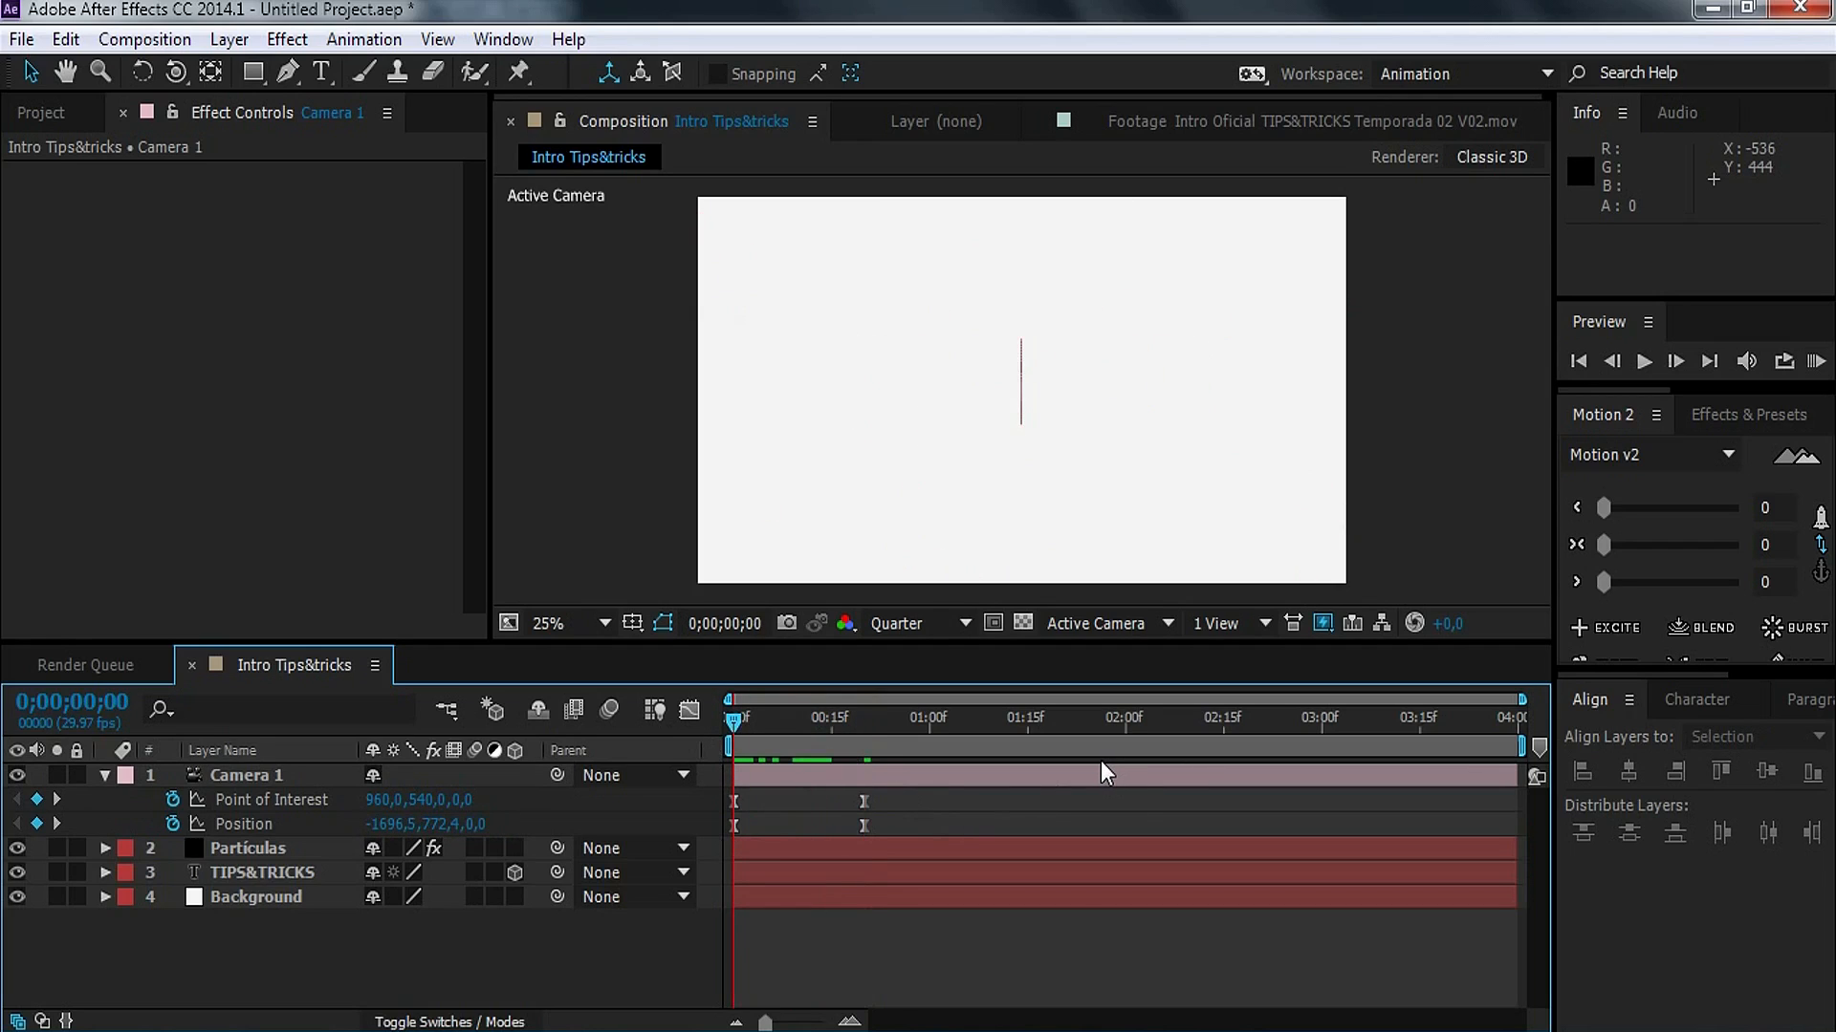
key("space")
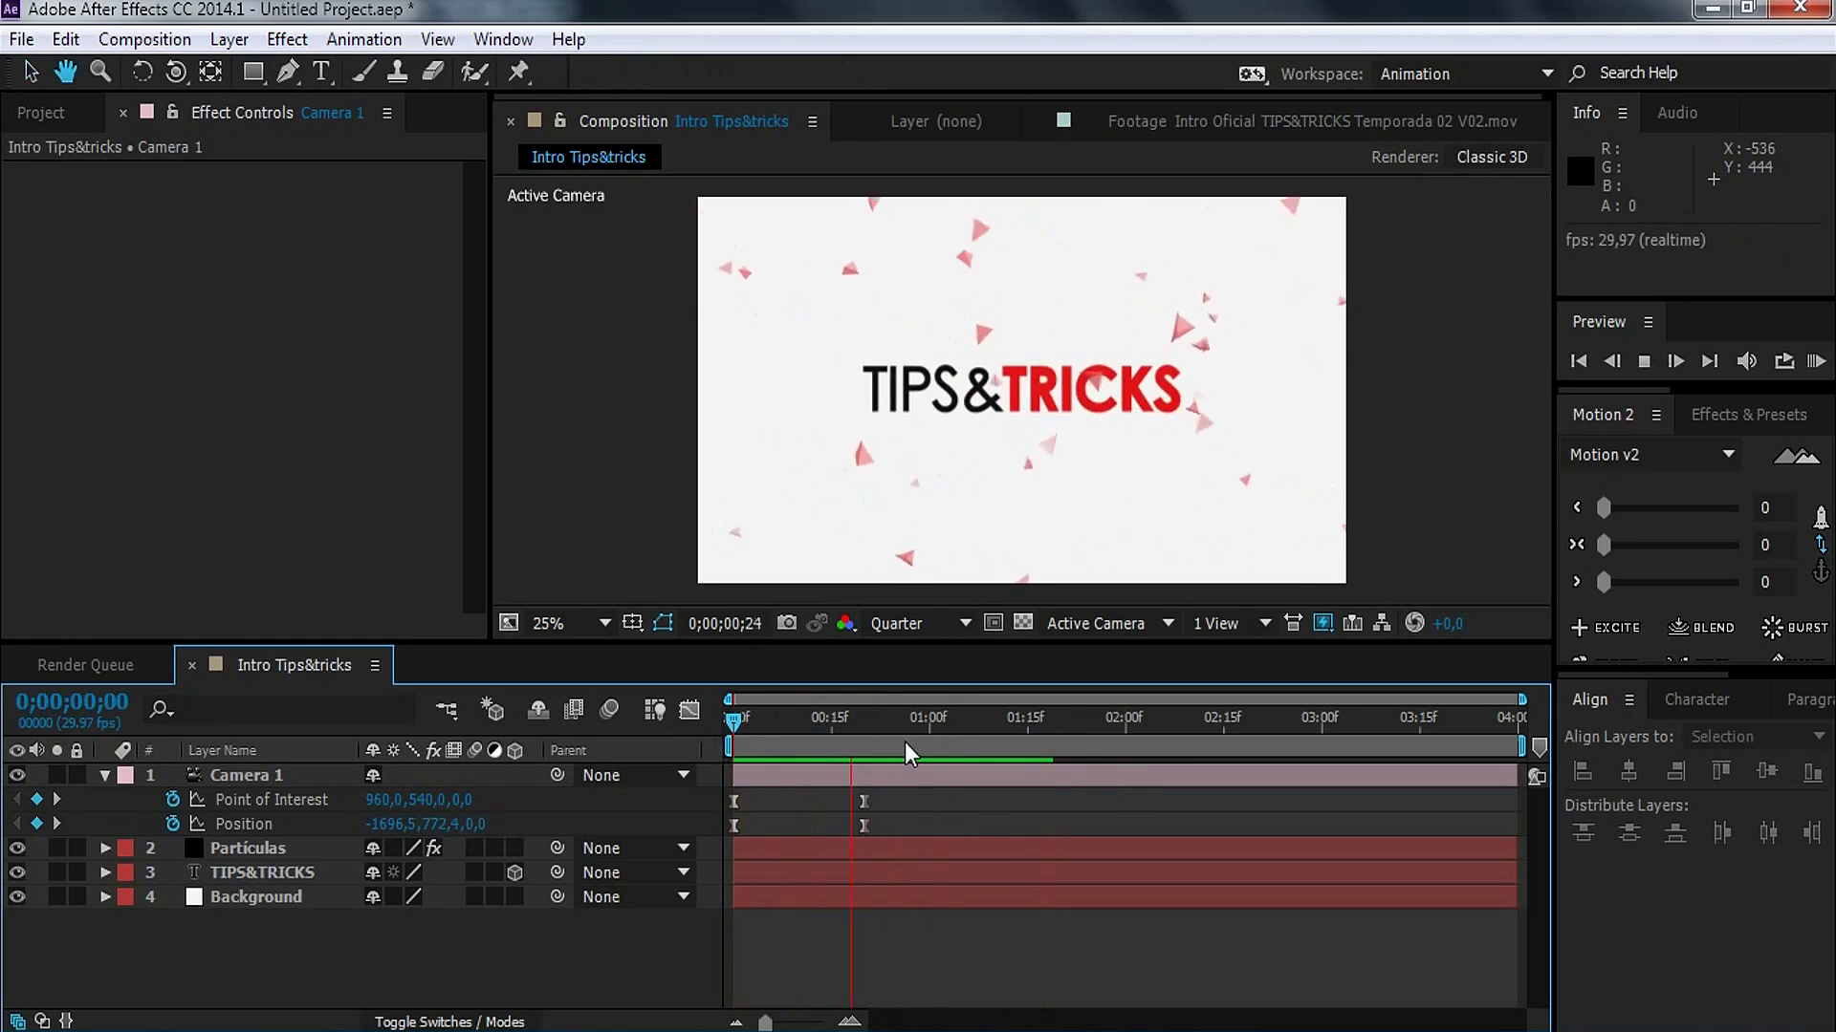
Step: Add hold-point keyframes for Camera 1's Point of Interest and Position at 0;00;03;21
left_click_drag(918, 722, 1469, 747)
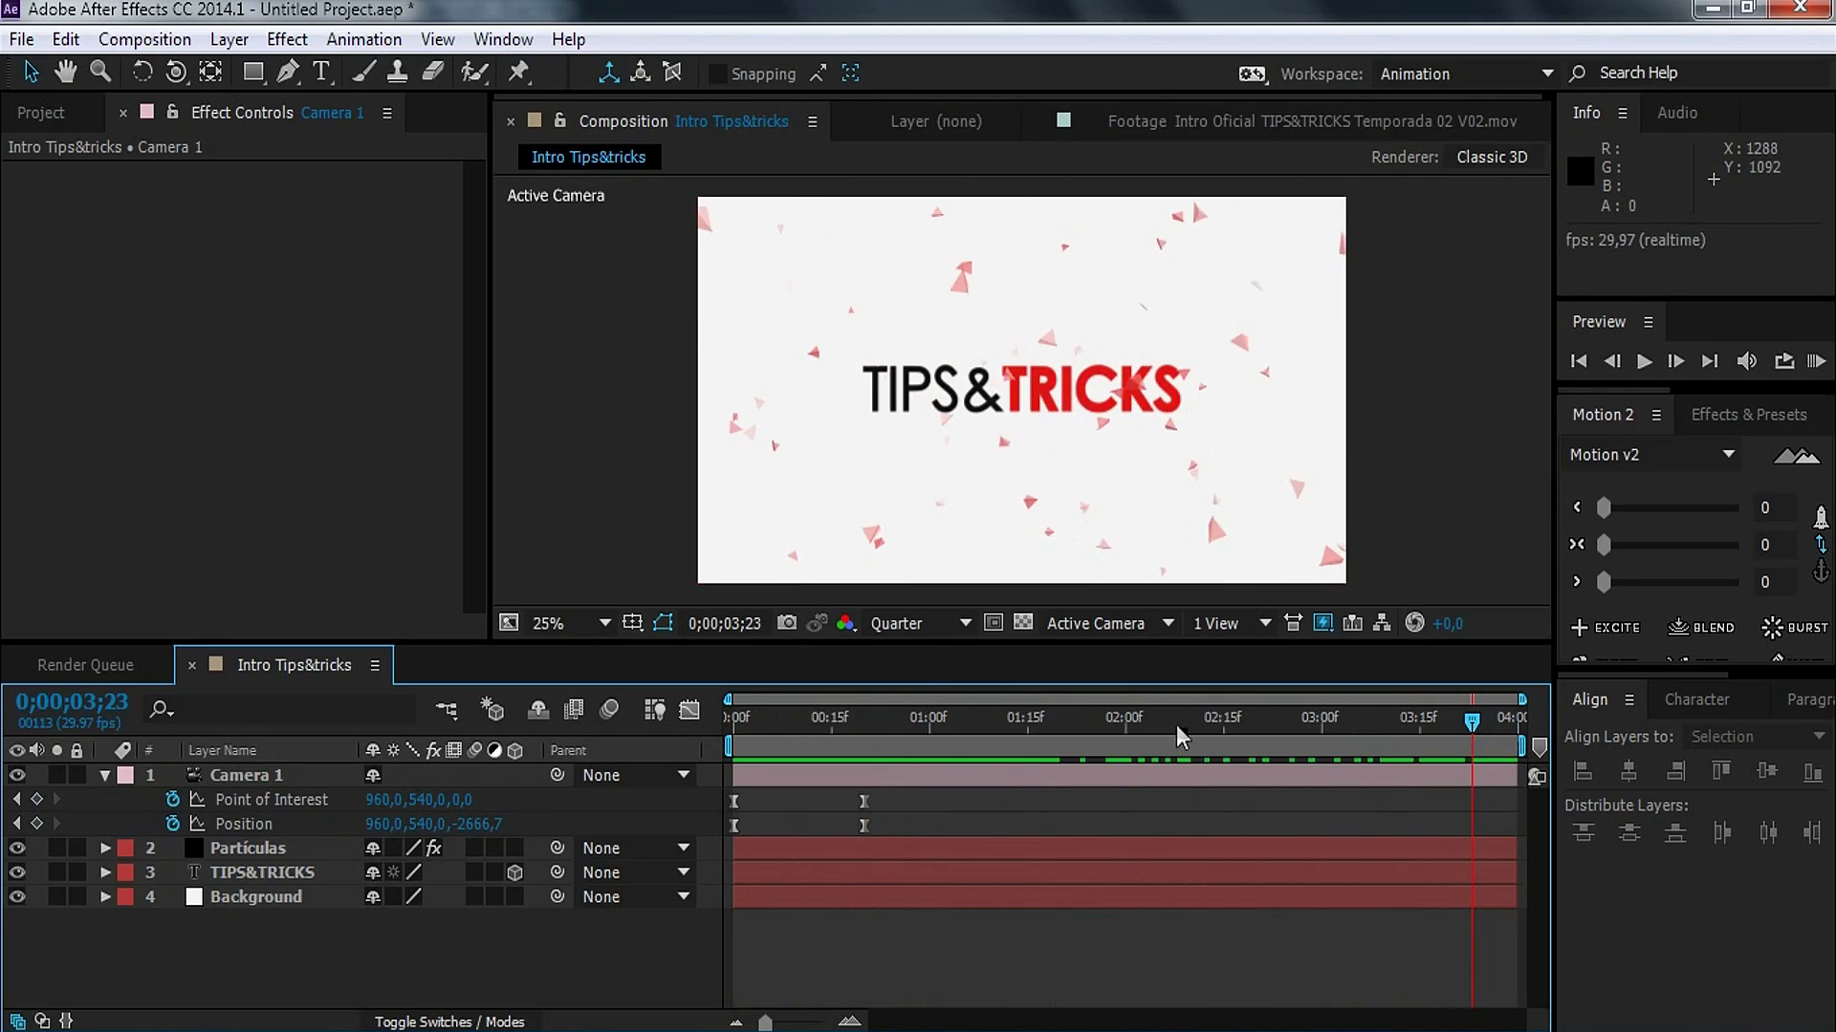
left_click_drag(1466, 750, 1527, 723)
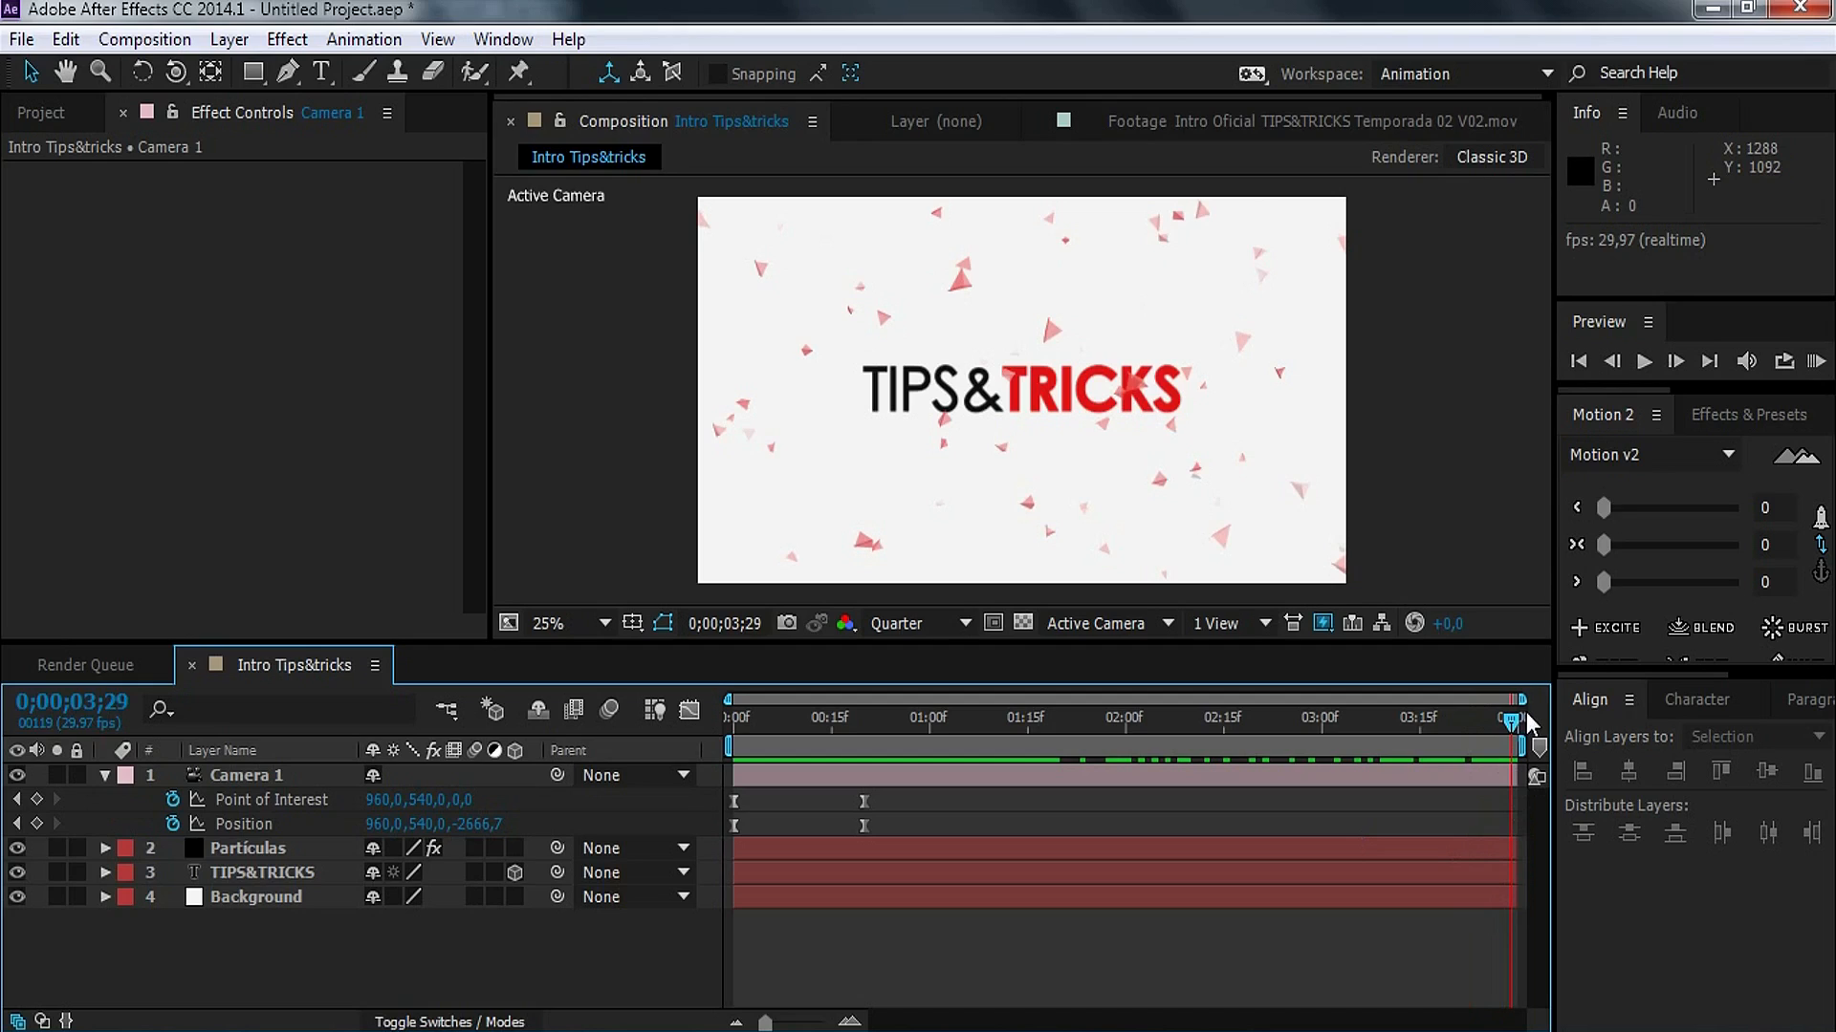
left_click(1474, 727)
key("Page_Up")
key("Page_Up")
key("Page_Up")
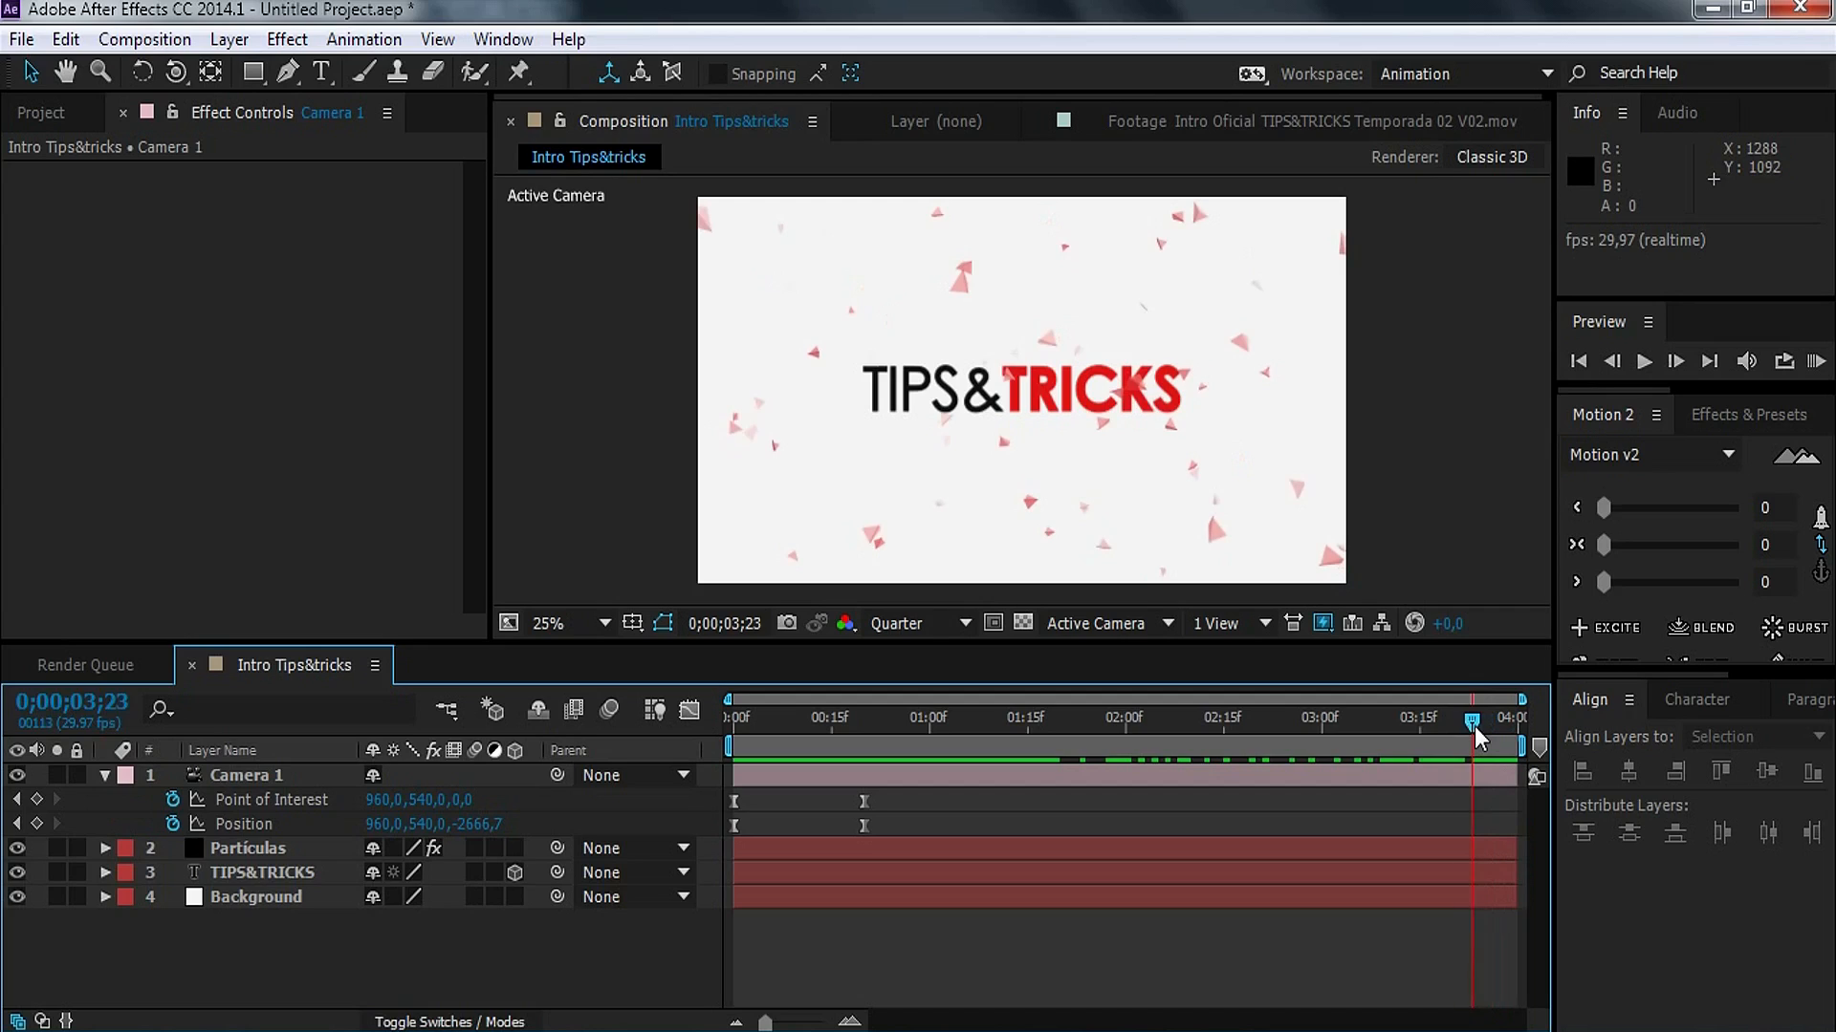
left_click(40, 799)
left_click(40, 823)
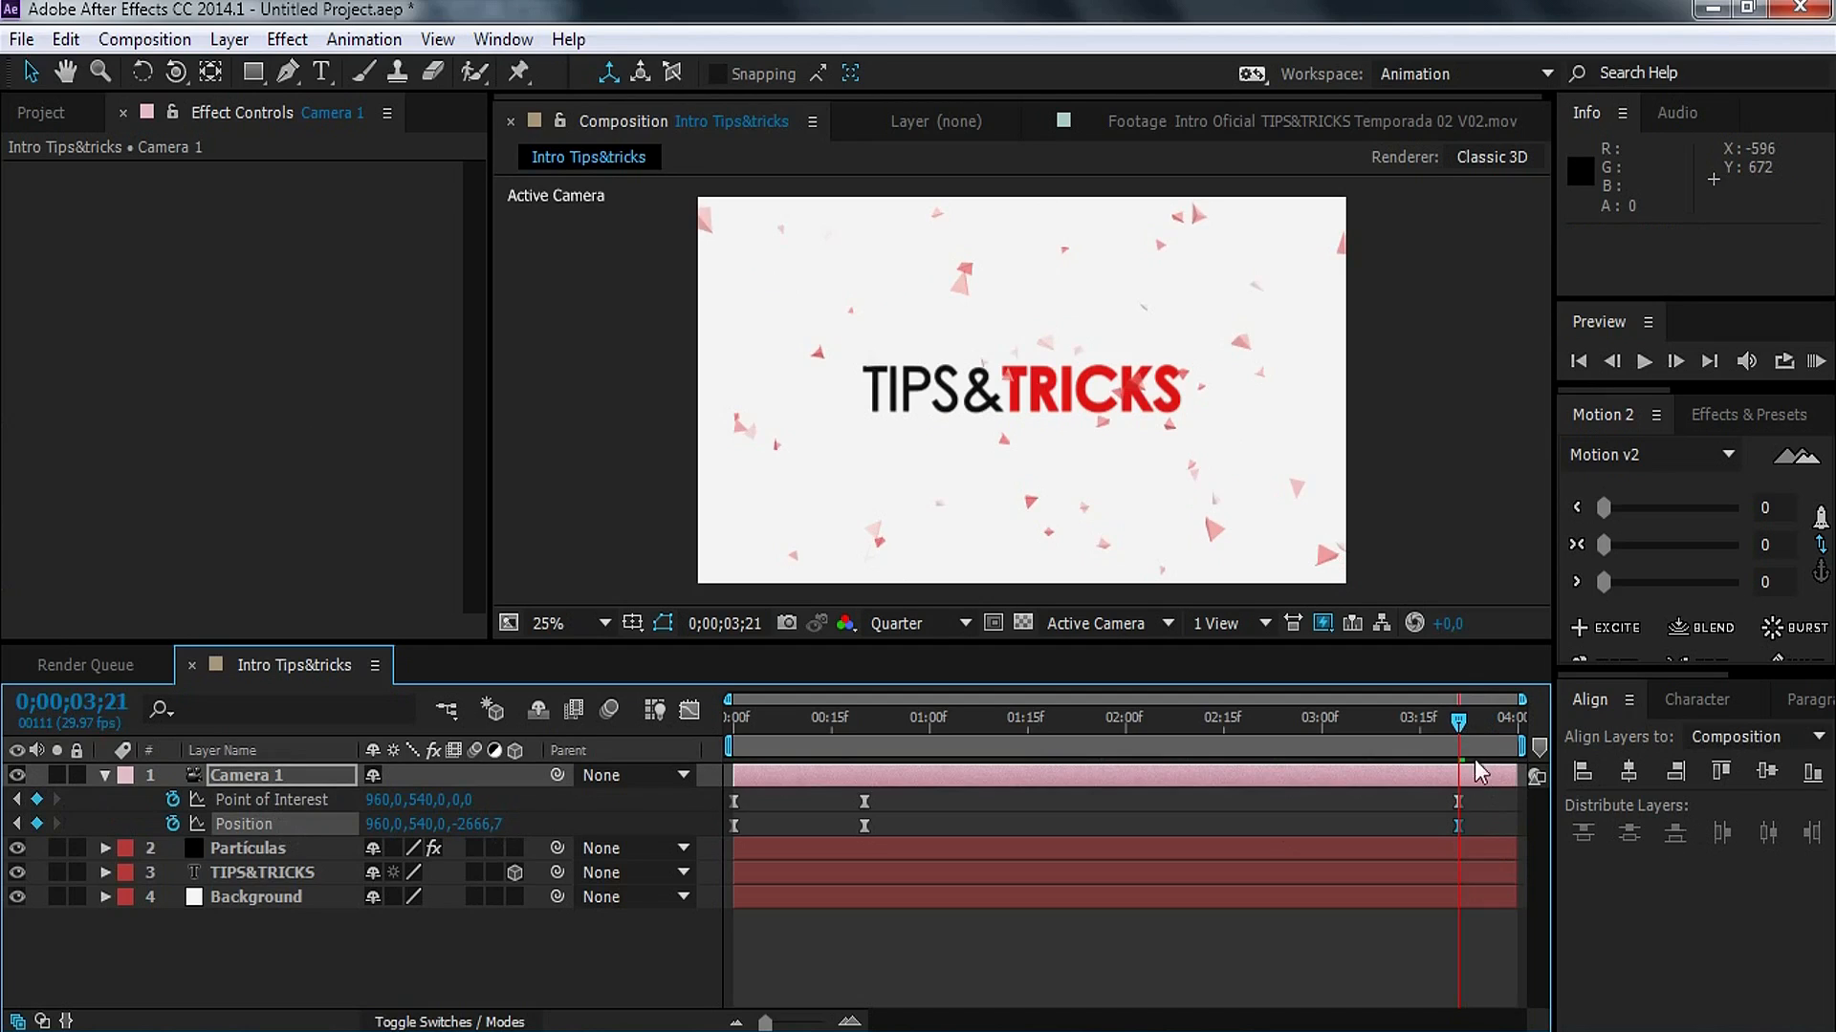
Step: At 0;00;03;29, keyframe Camera 1's Point of Interest and Position and push the Position Z to about 9,0 so it flies through the title
left_click_drag(1461, 721, 1533, 721)
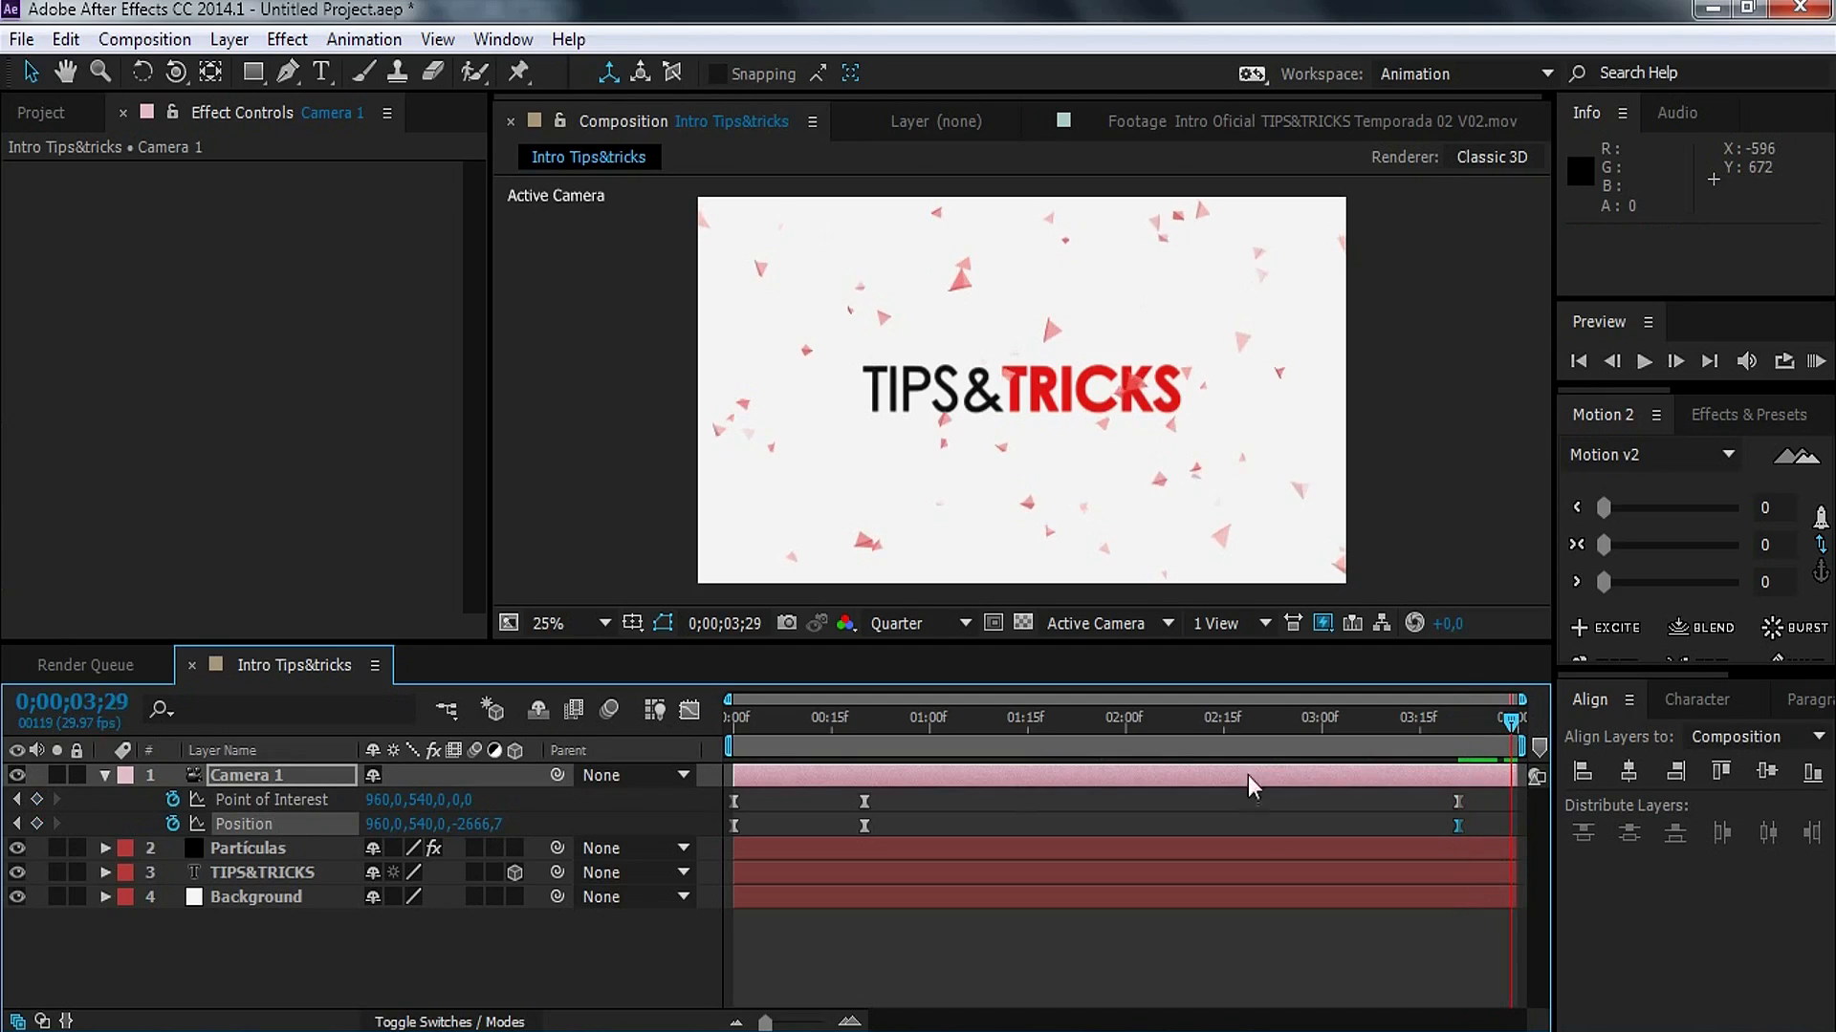
left_click(37, 823)
left_click(37, 799)
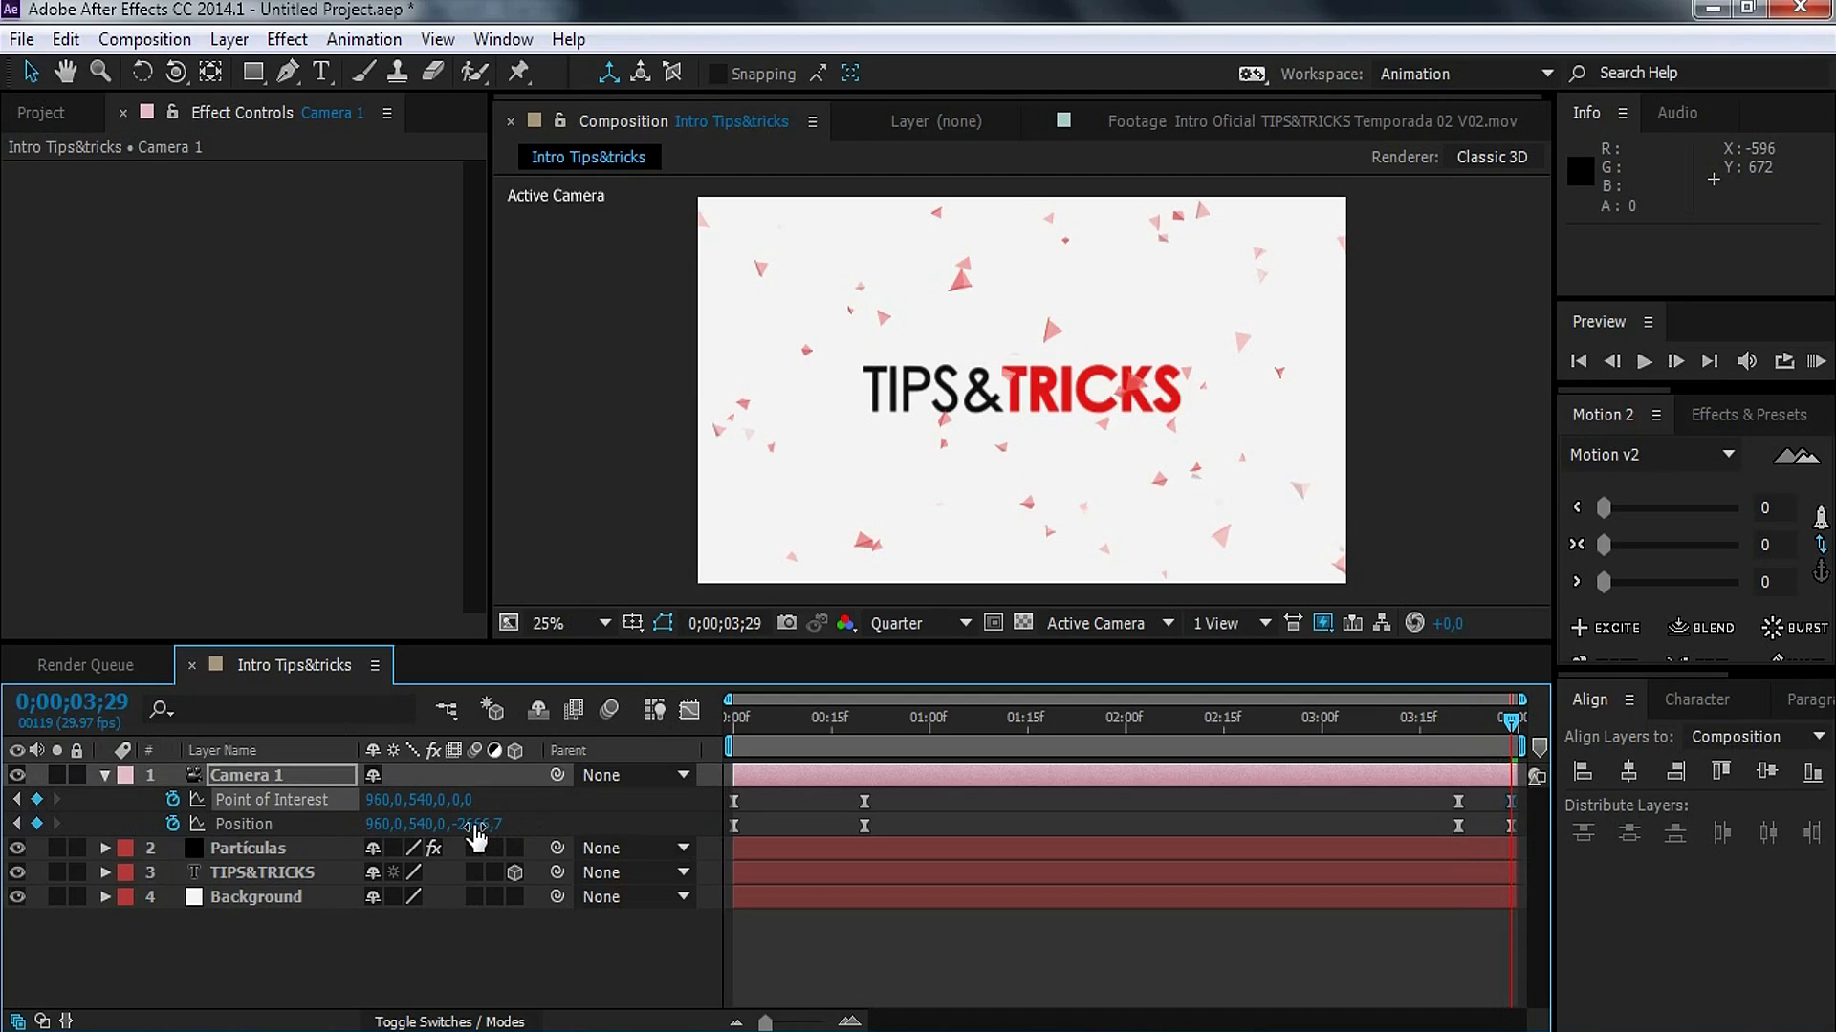
left_click_drag(475, 838, 1467, 801)
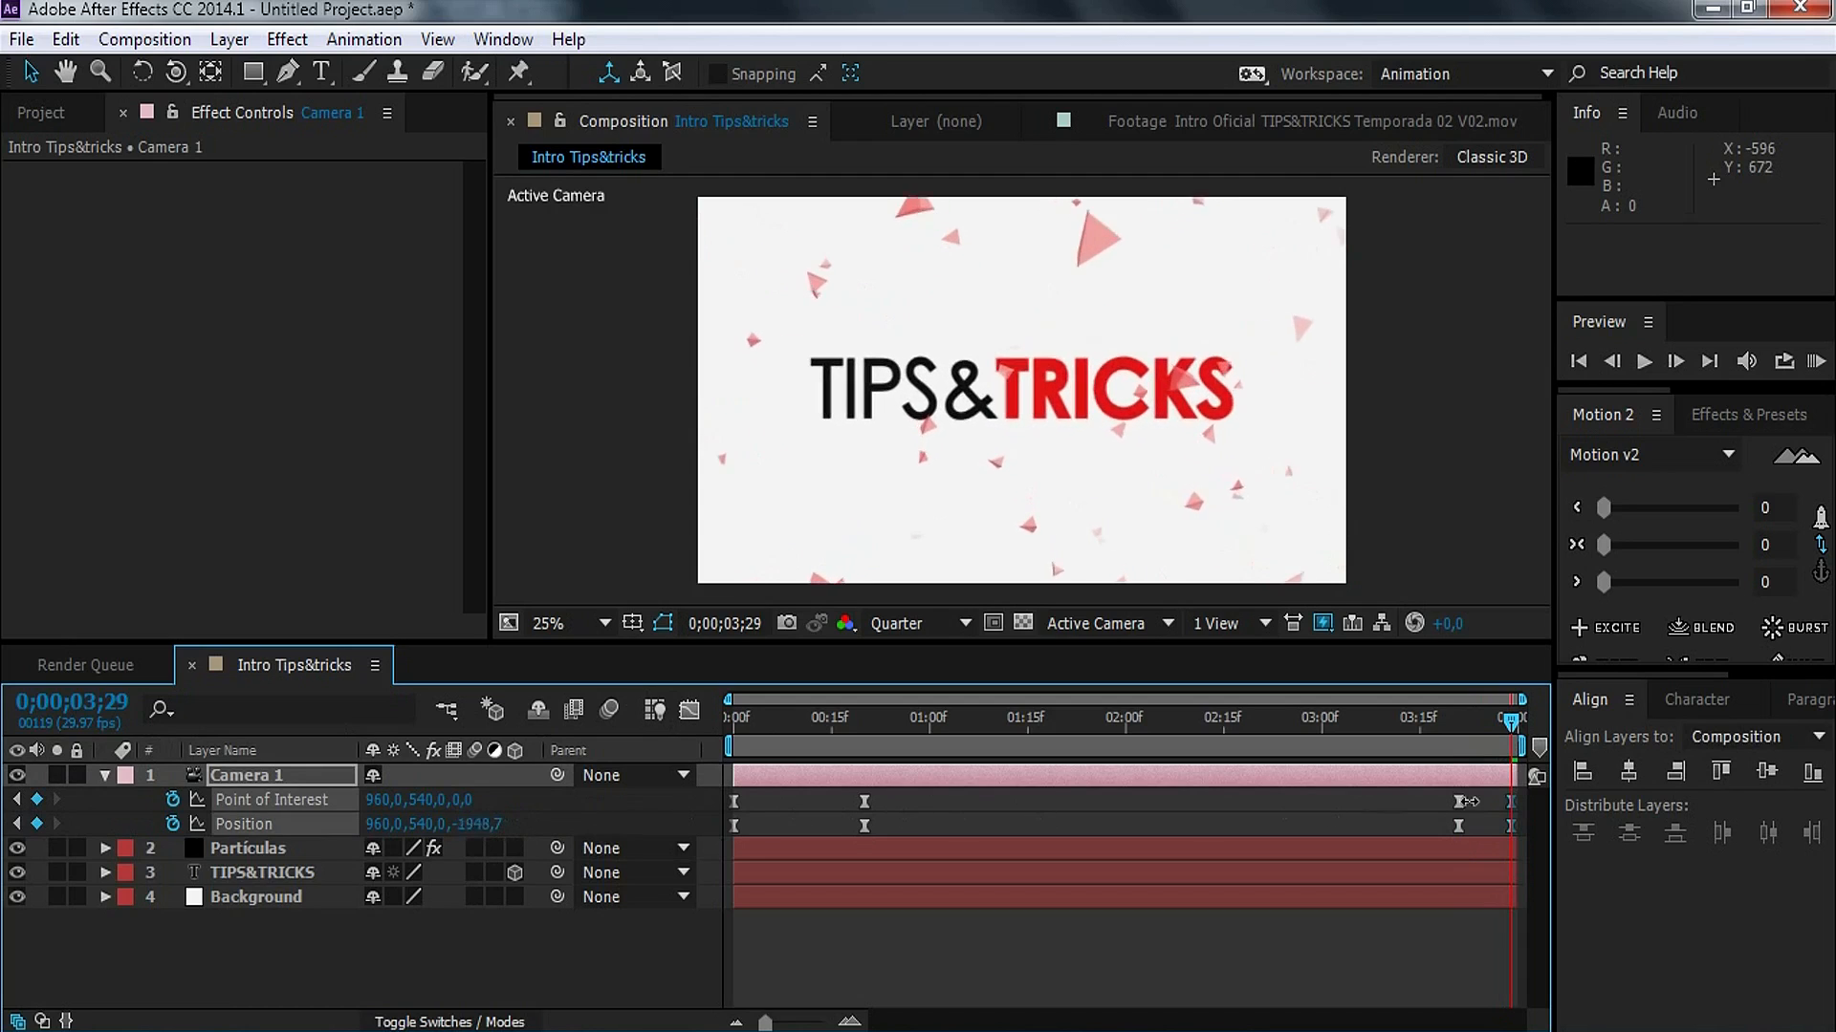
left_click_drag(466, 839, 1826, 794)
left_click_drag(474, 826, 1245, 833)
left_click(478, 824)
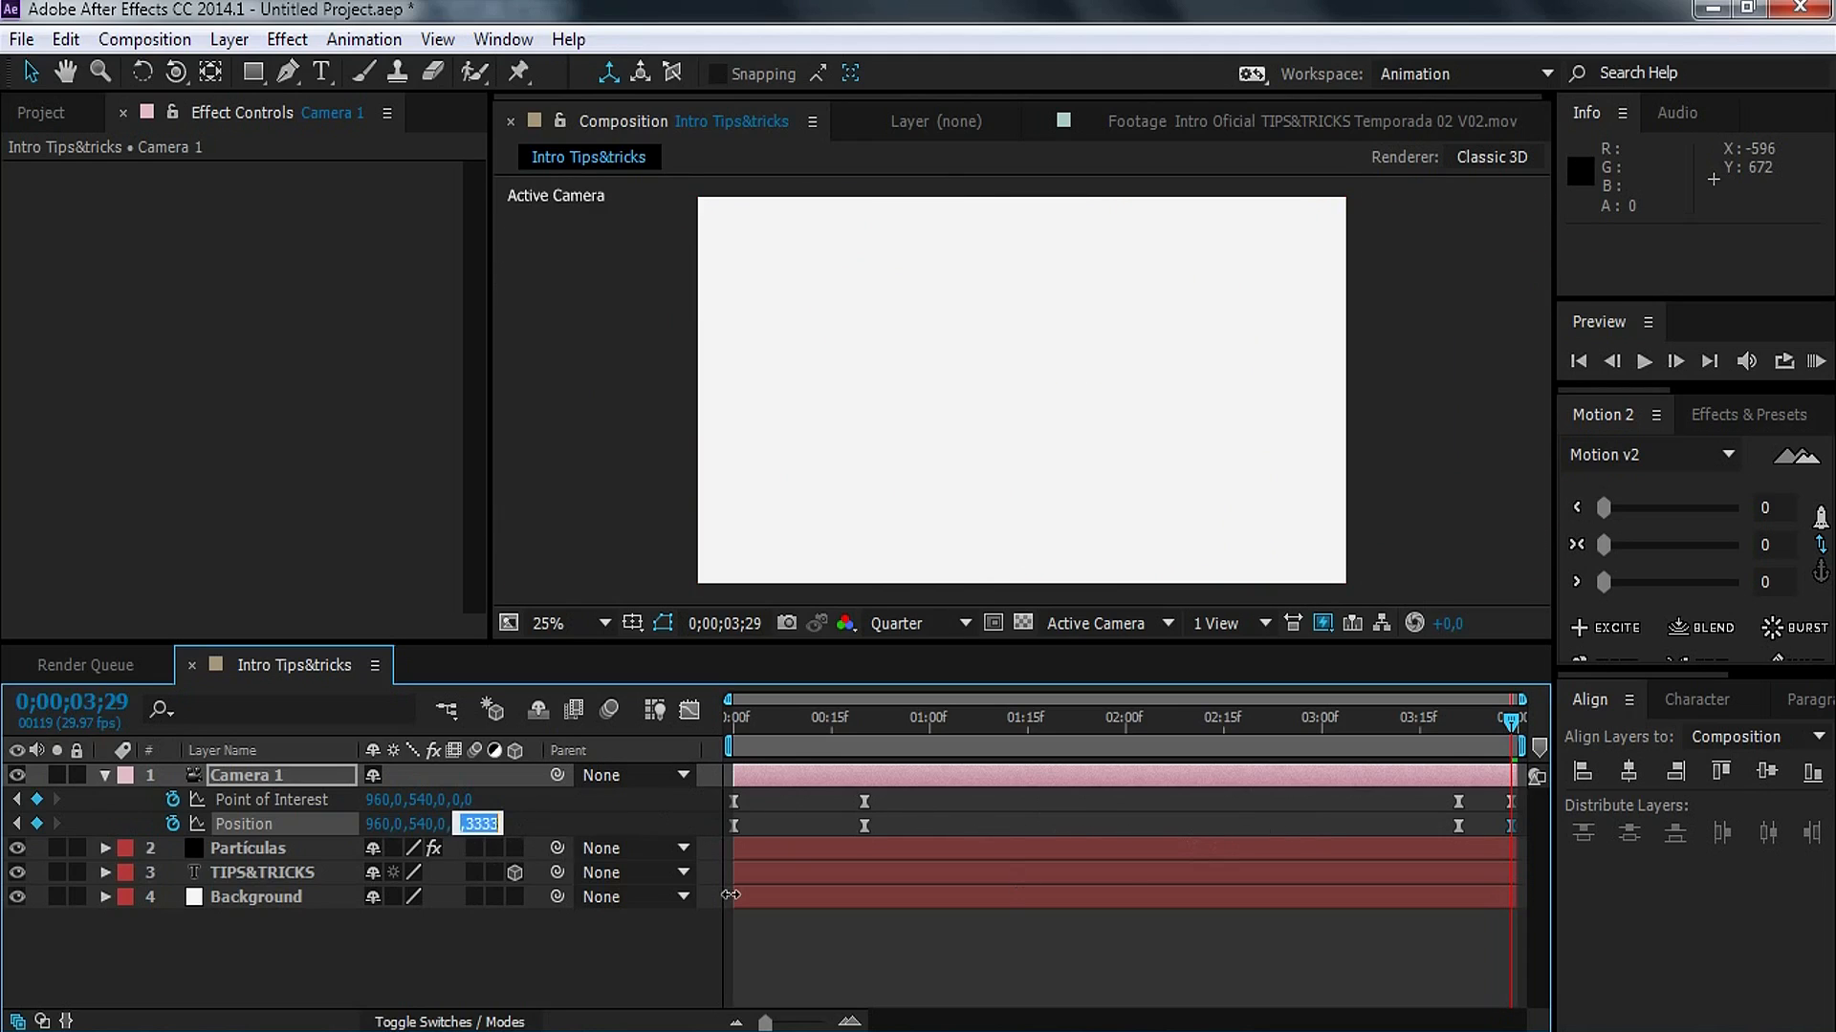
type("0")
key("Return")
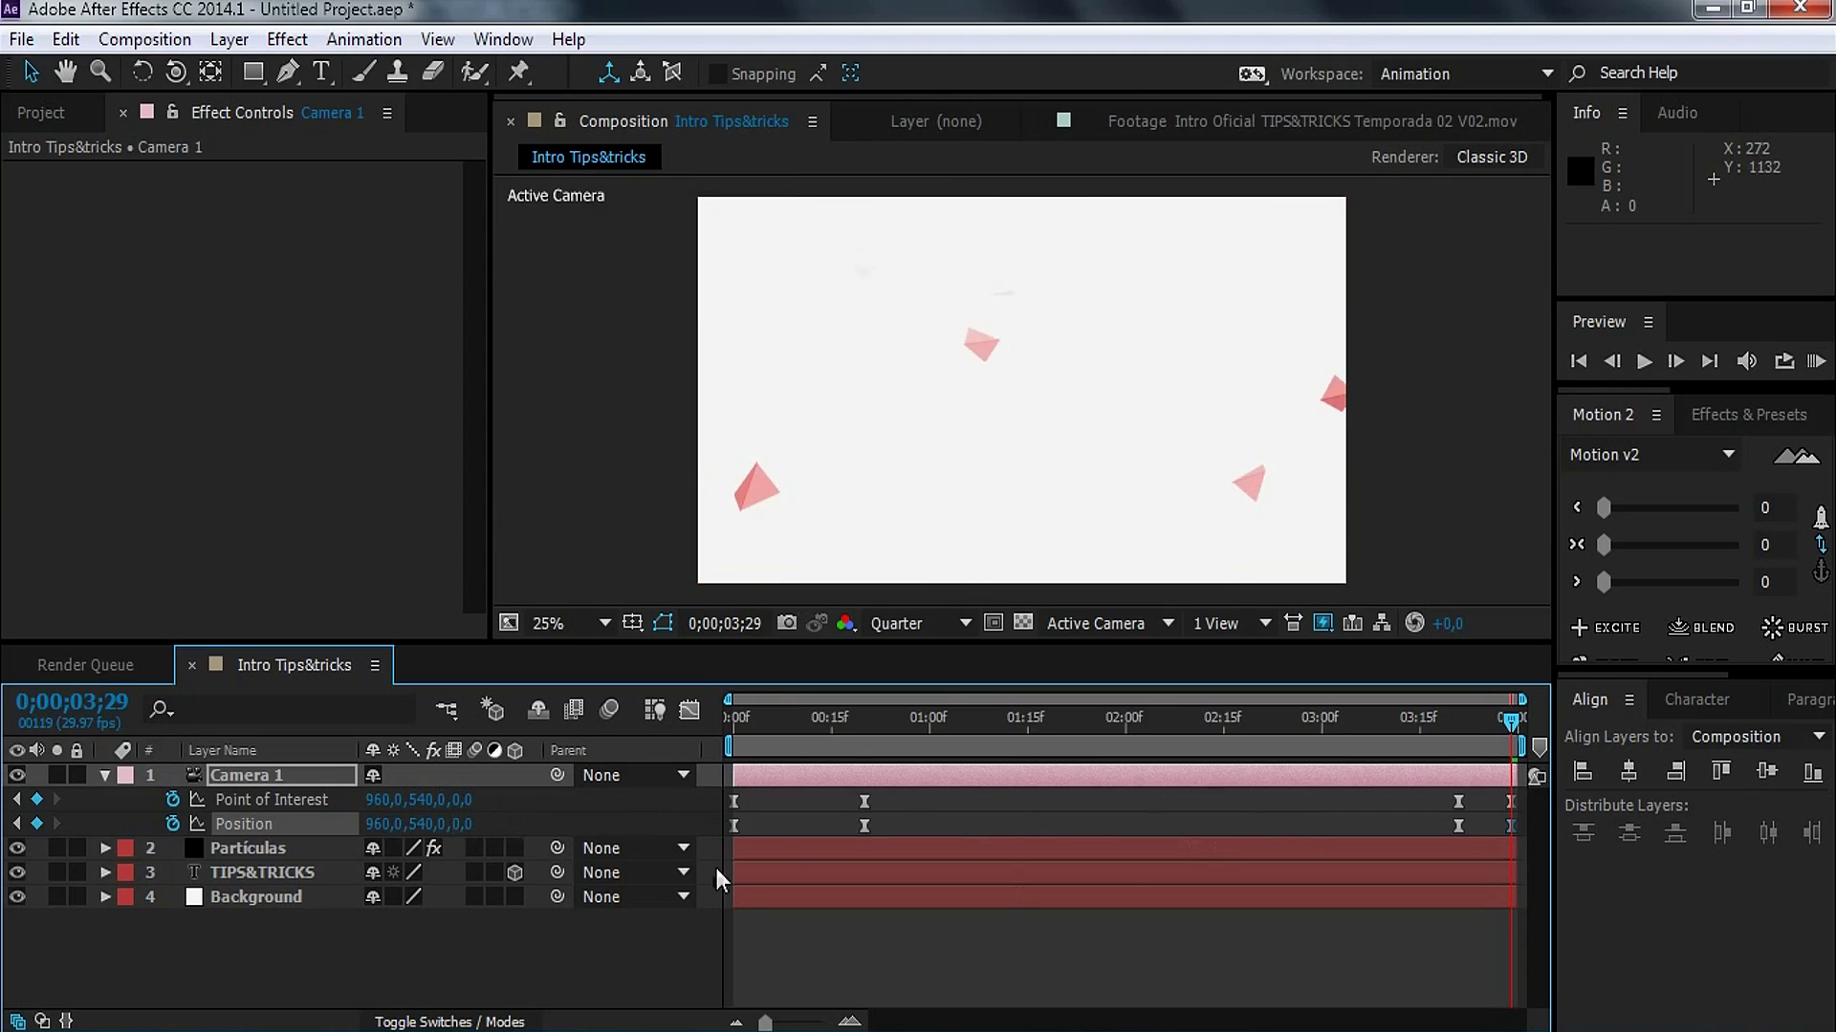
left_click_drag(463, 824, 471, 825)
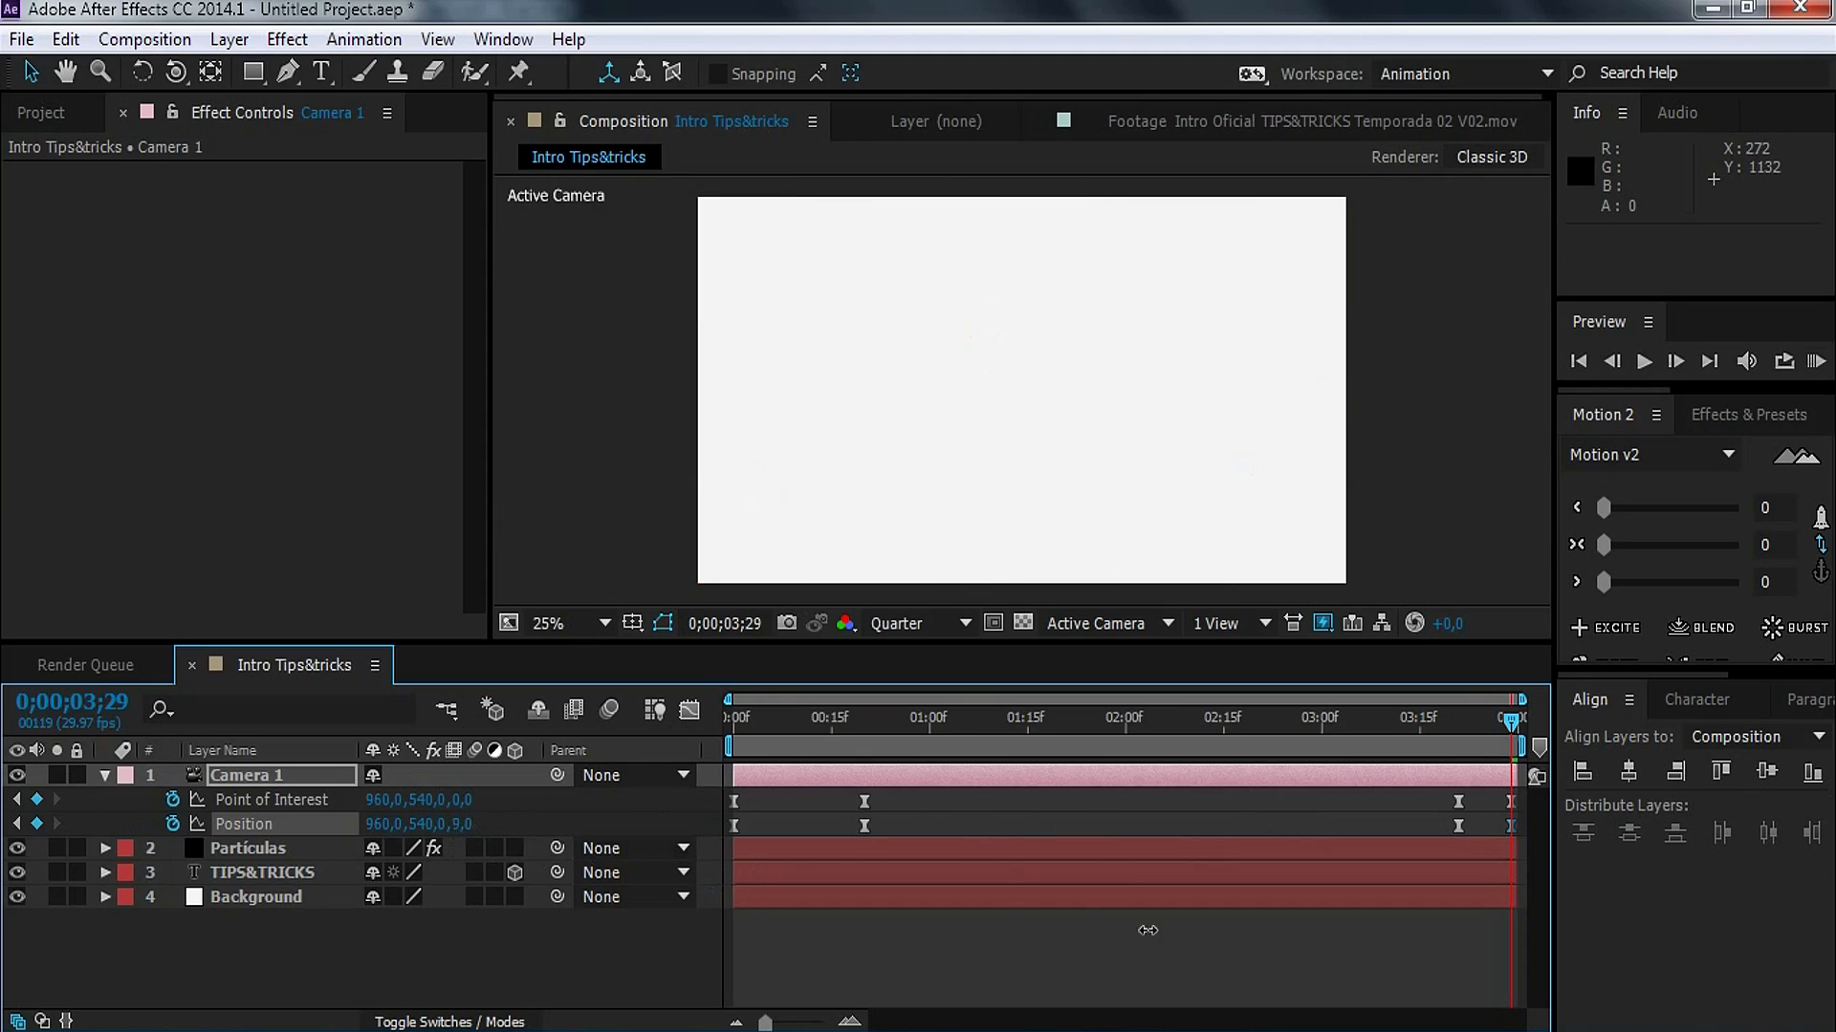
left_click(1338, 975)
Step: Preview the whole camera move from the start and scrub through the static stretch up to 0;00;03;21
left_click_drag(1473, 726, 671, 719)
key("space")
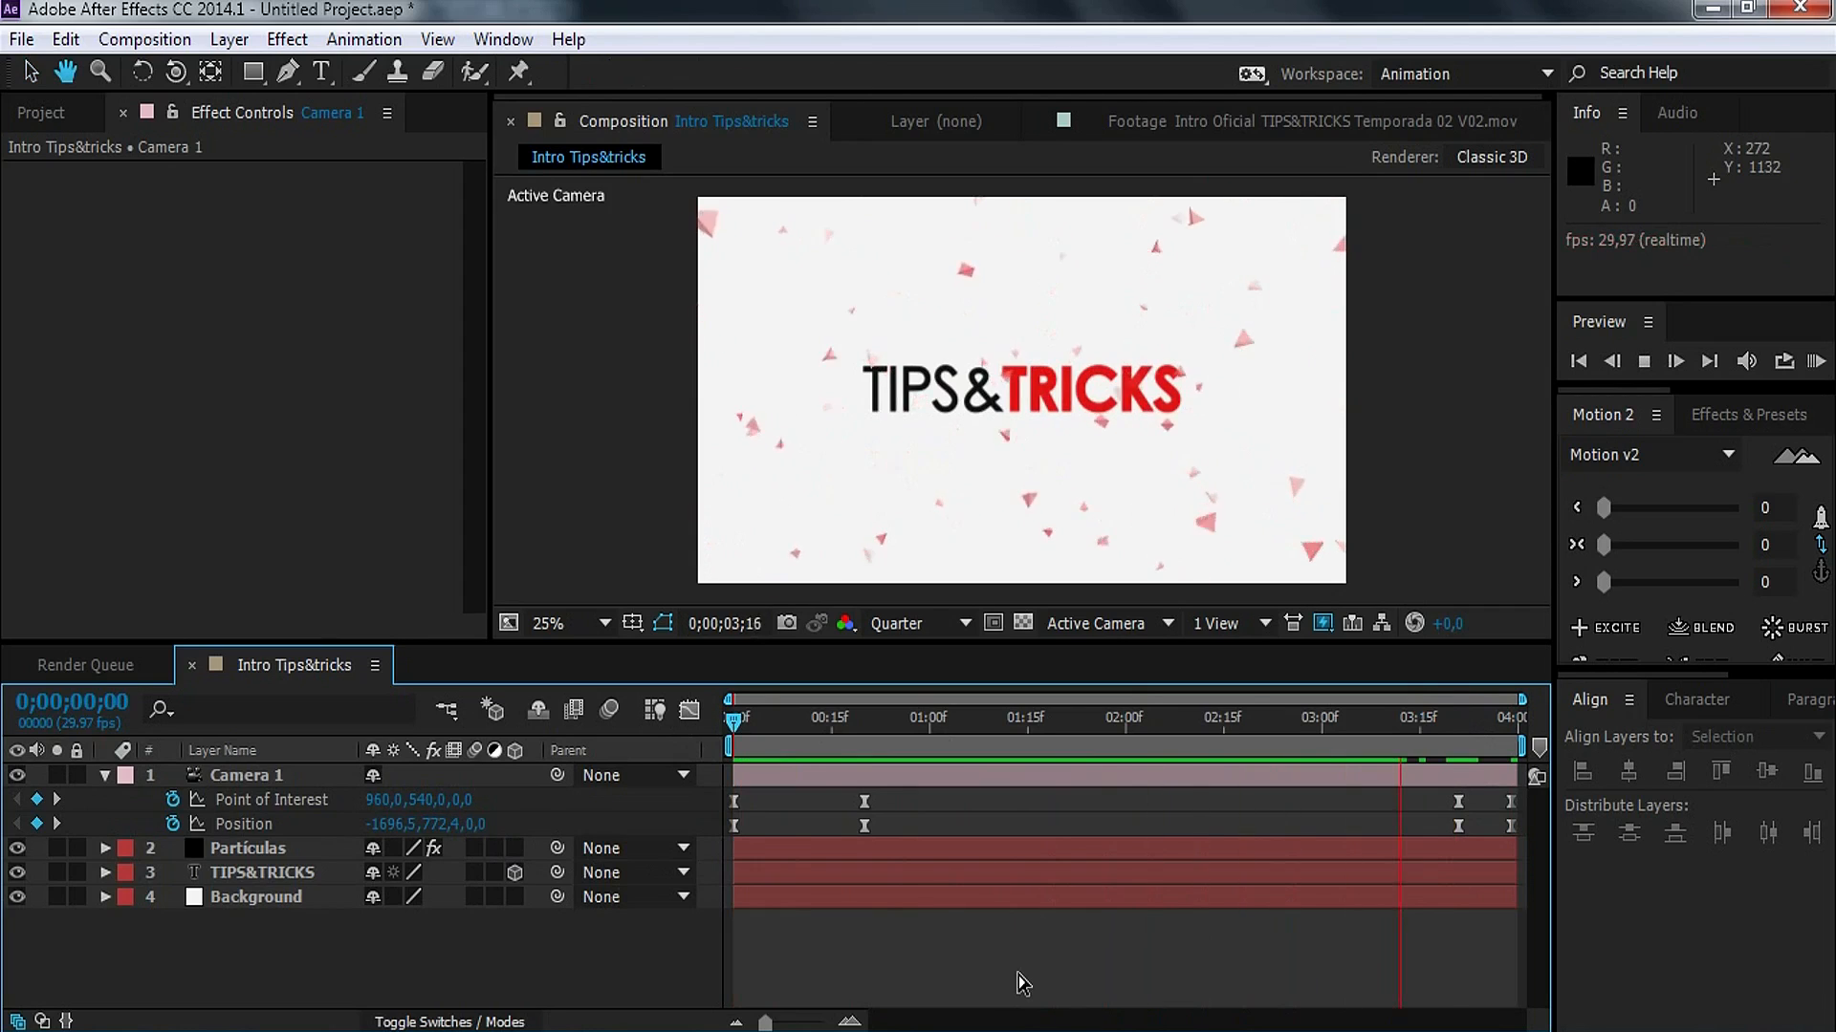
key("space")
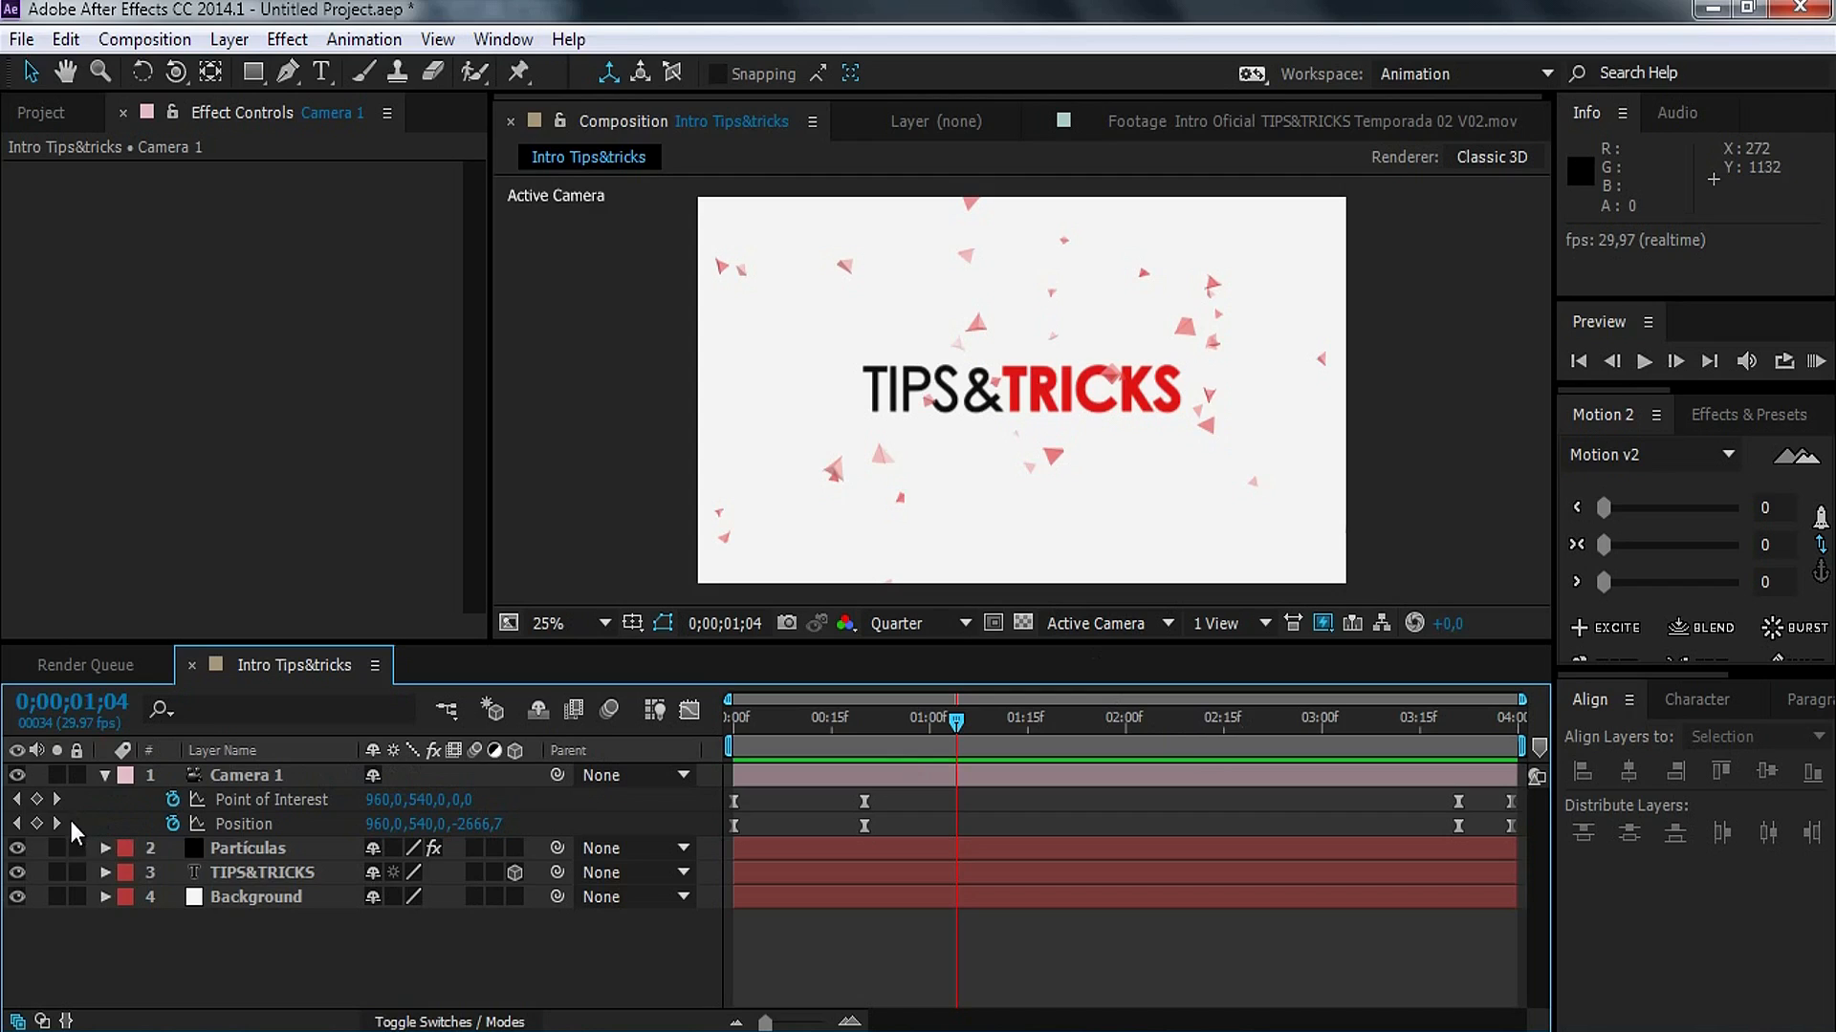
left_click(868, 719)
left_click_drag(864, 719, 1048, 740)
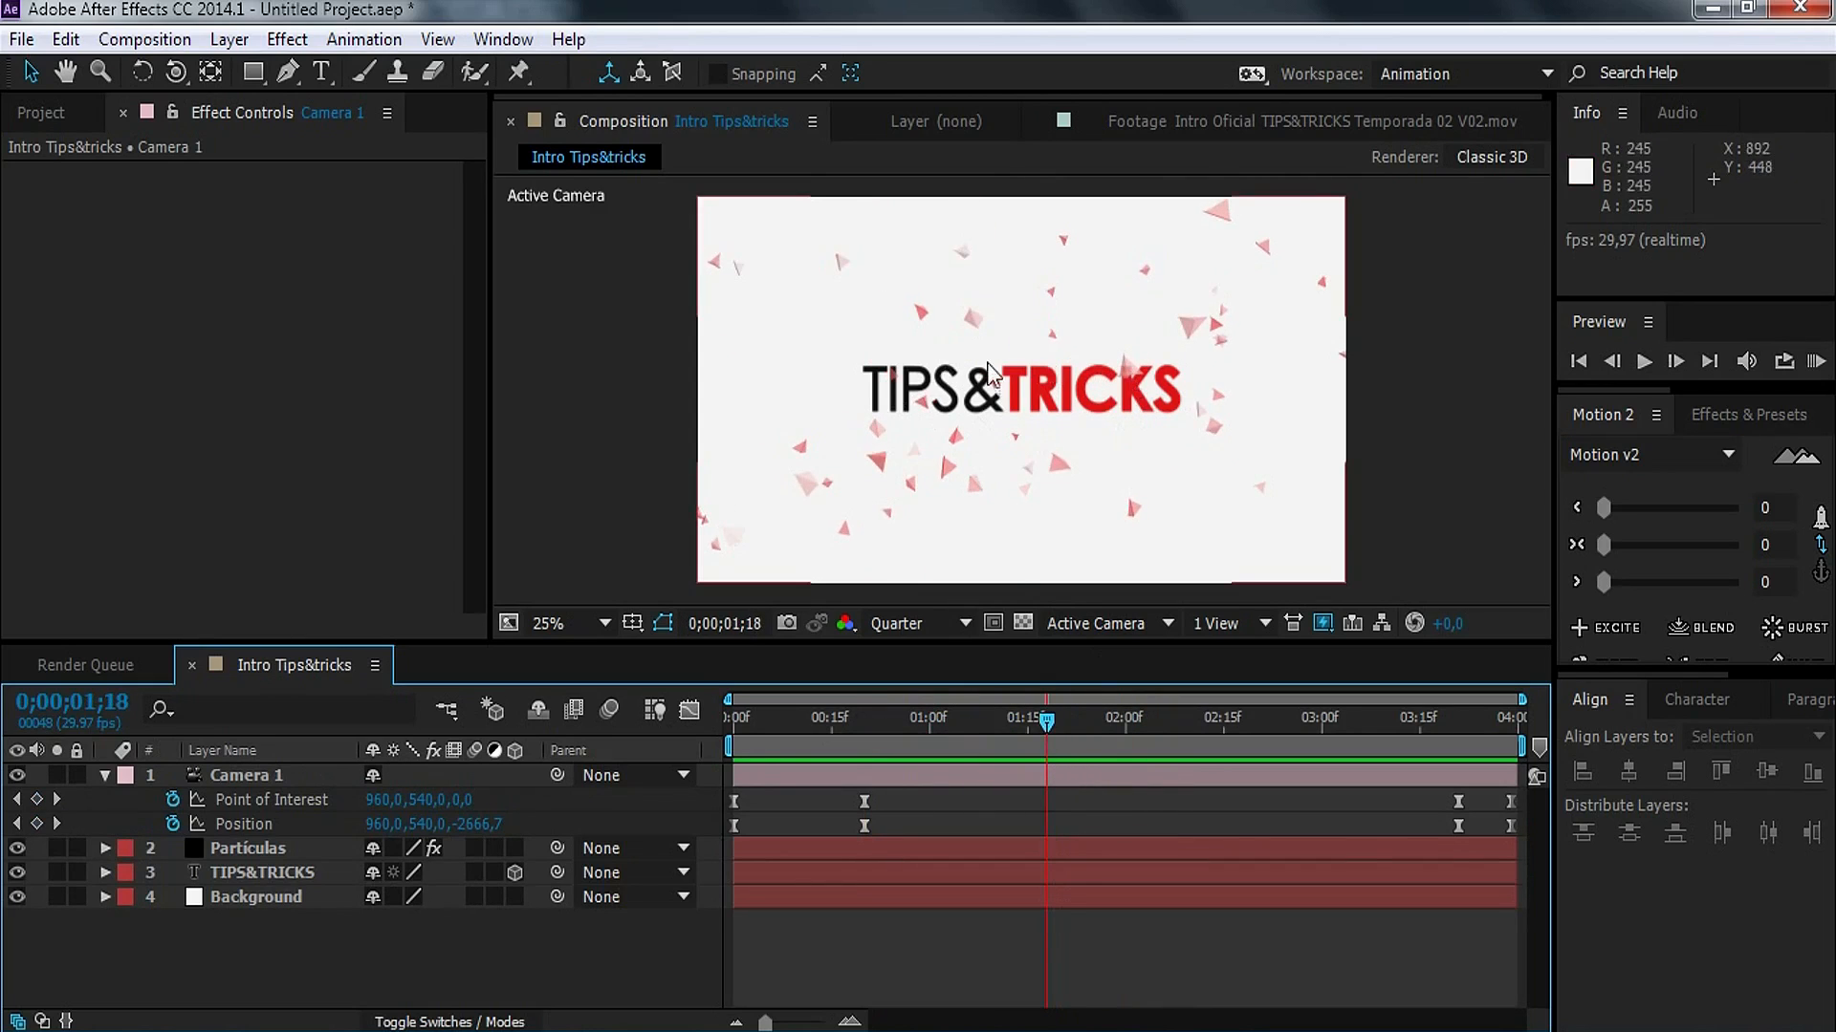
left_click_drag(1048, 721, 1392, 732)
key("k")
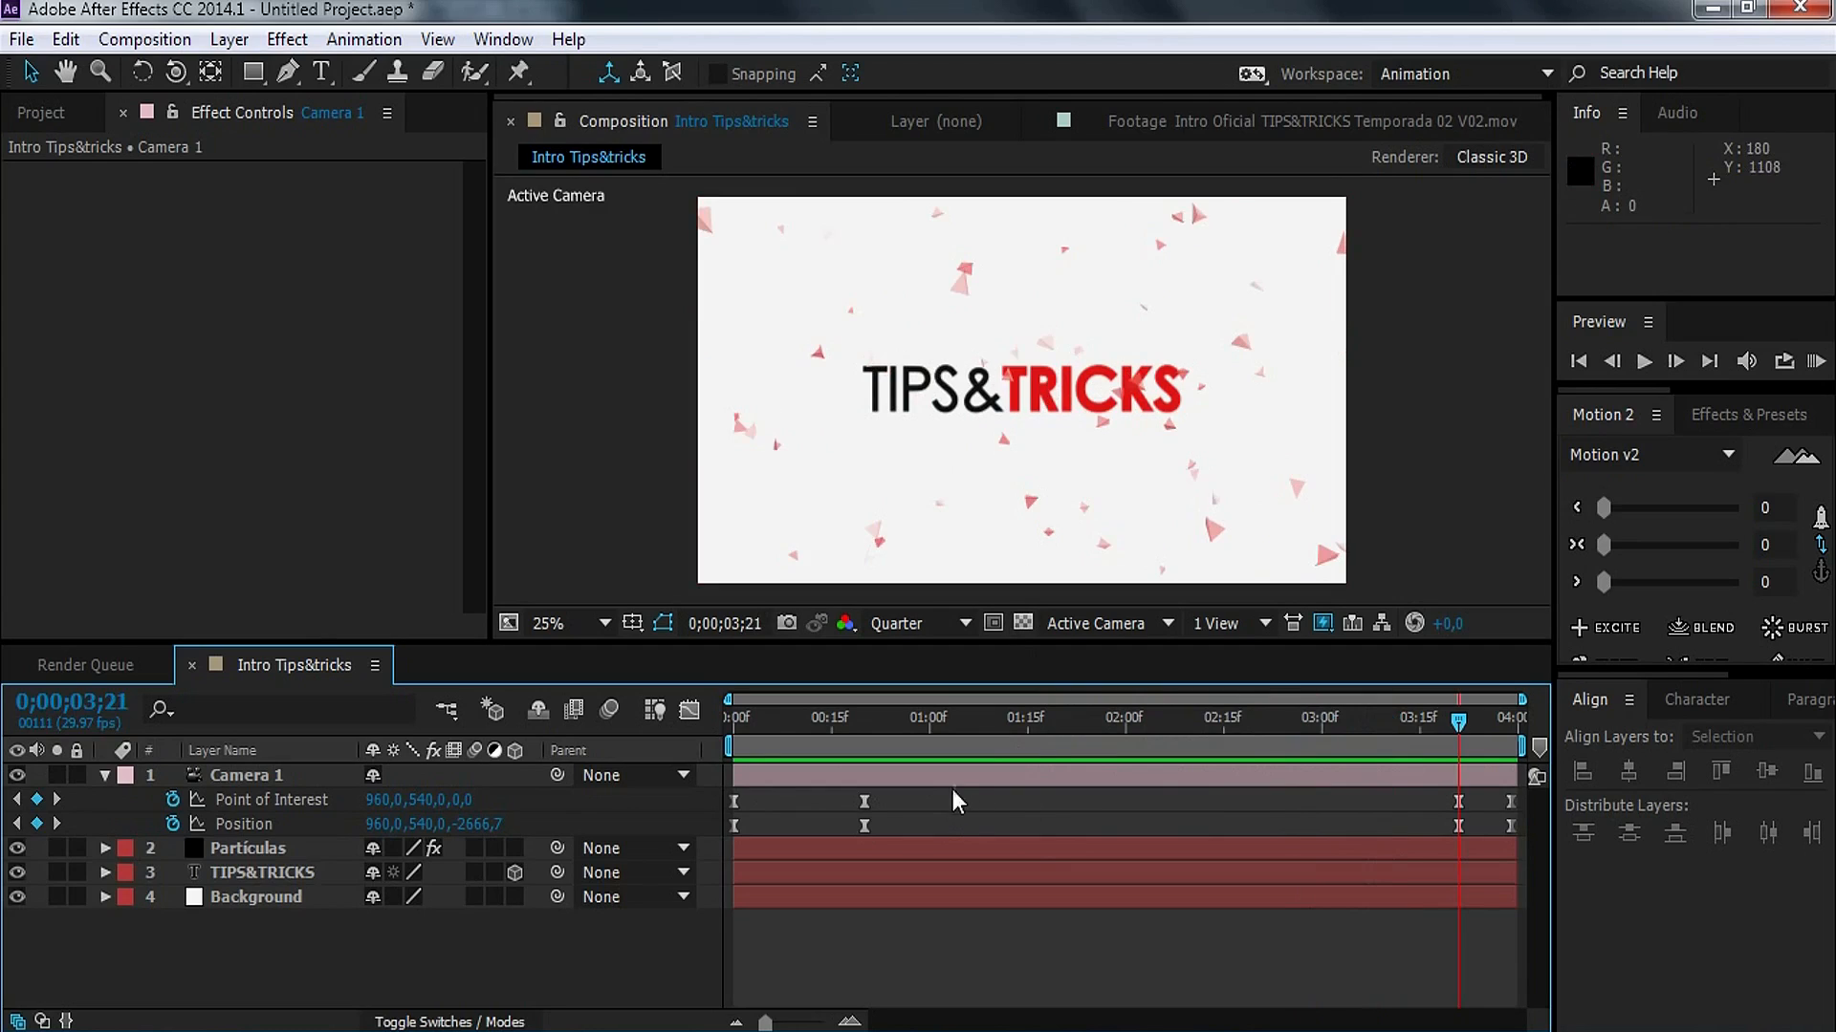
Step: Reveal Camera 1's rotation properties and add the expression wiggle(1,25) to its Point of Interest
left_click(317, 782)
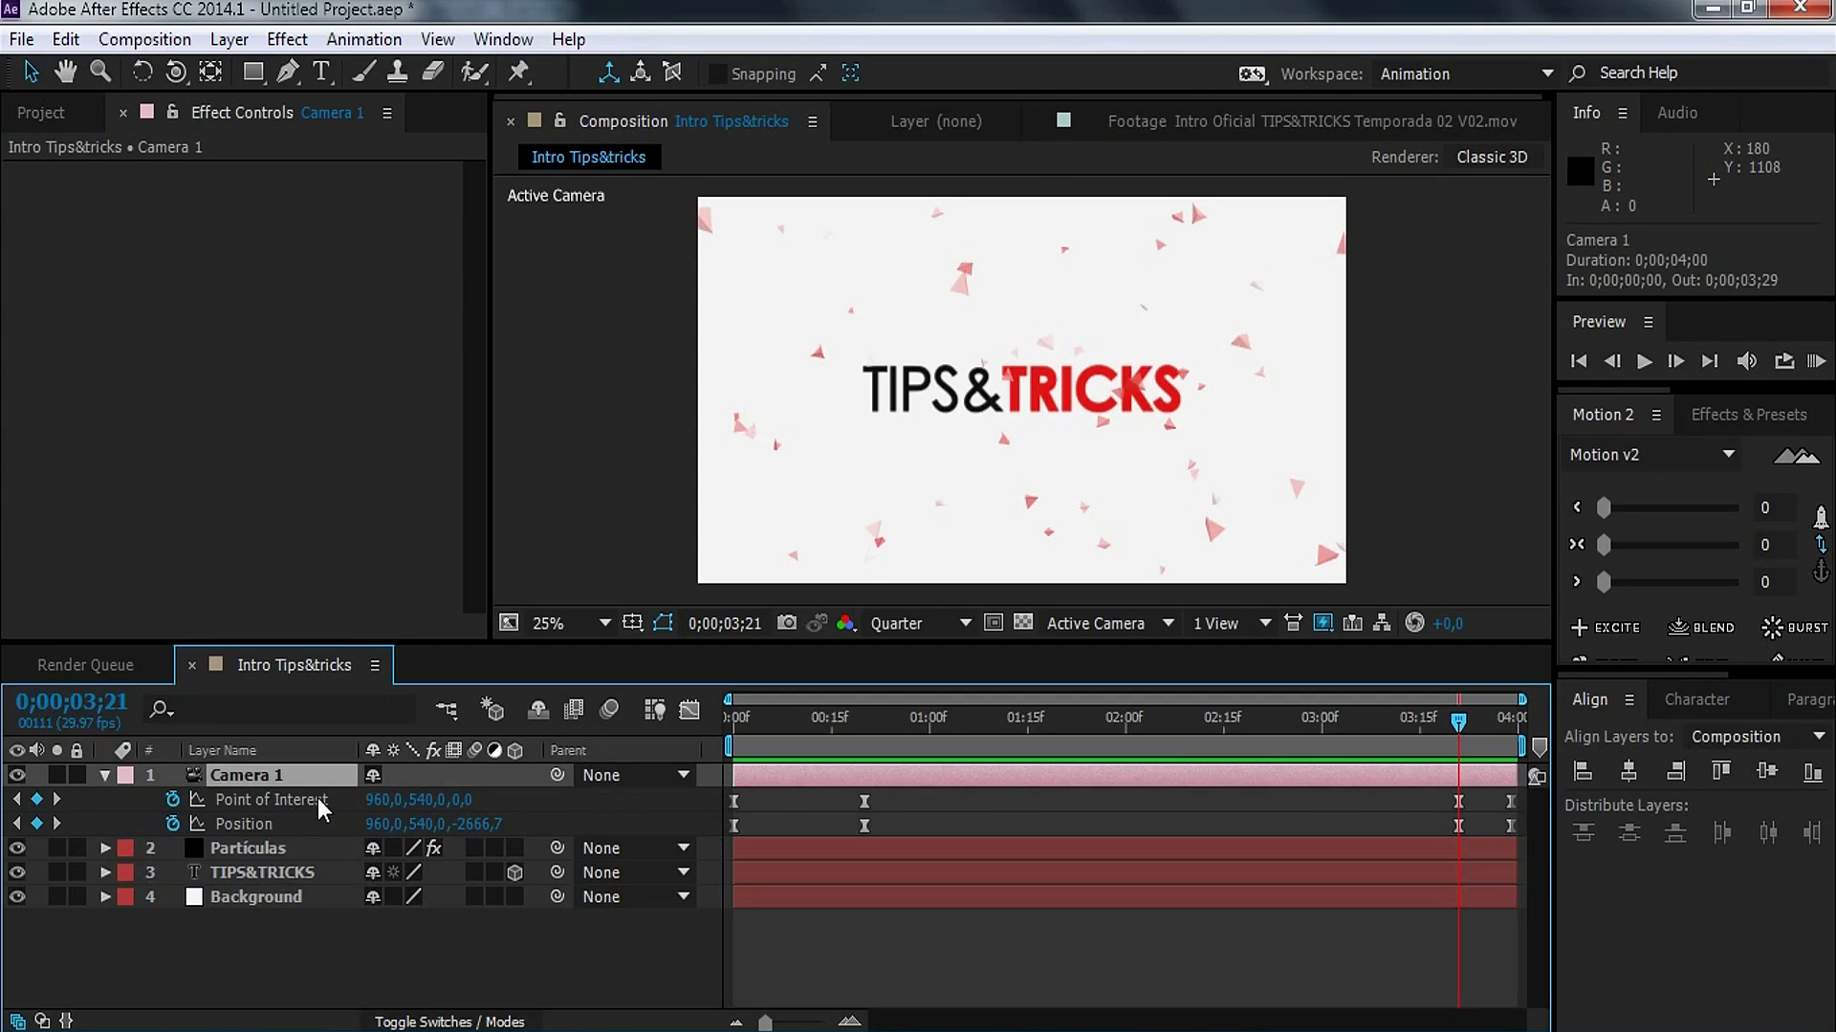
key("shift+r")
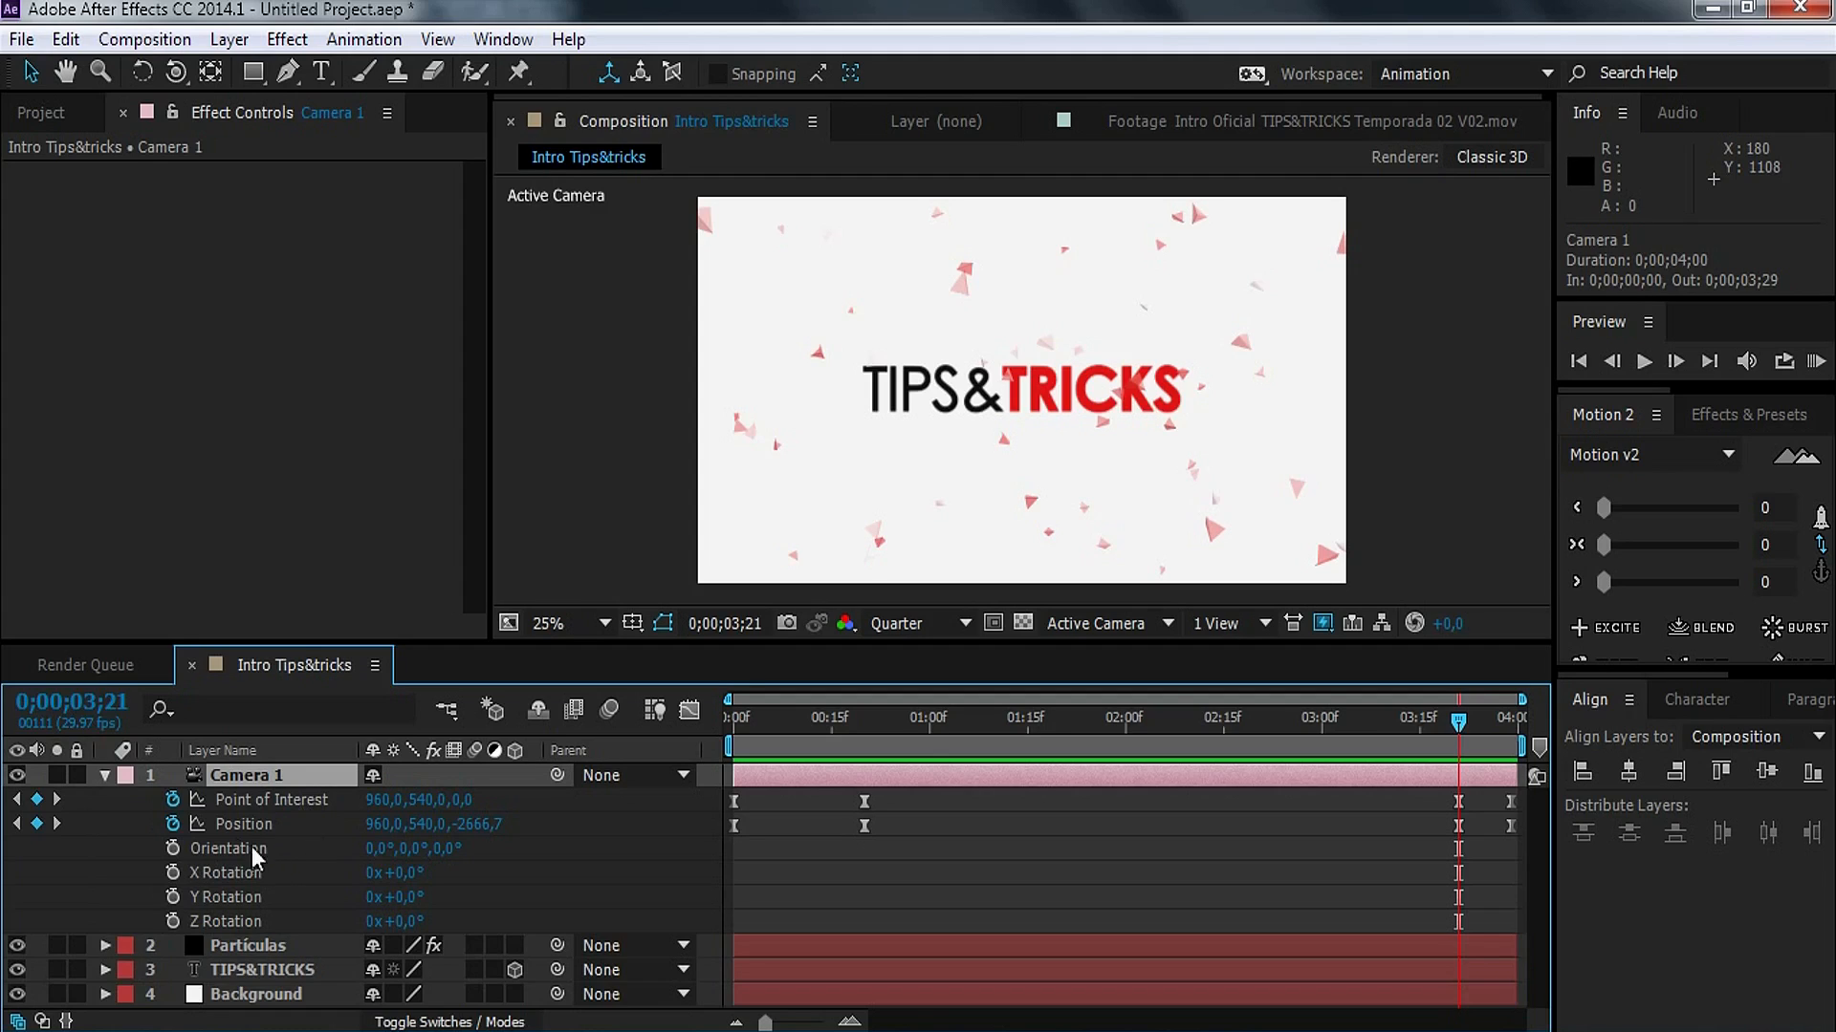
left_click(287, 803)
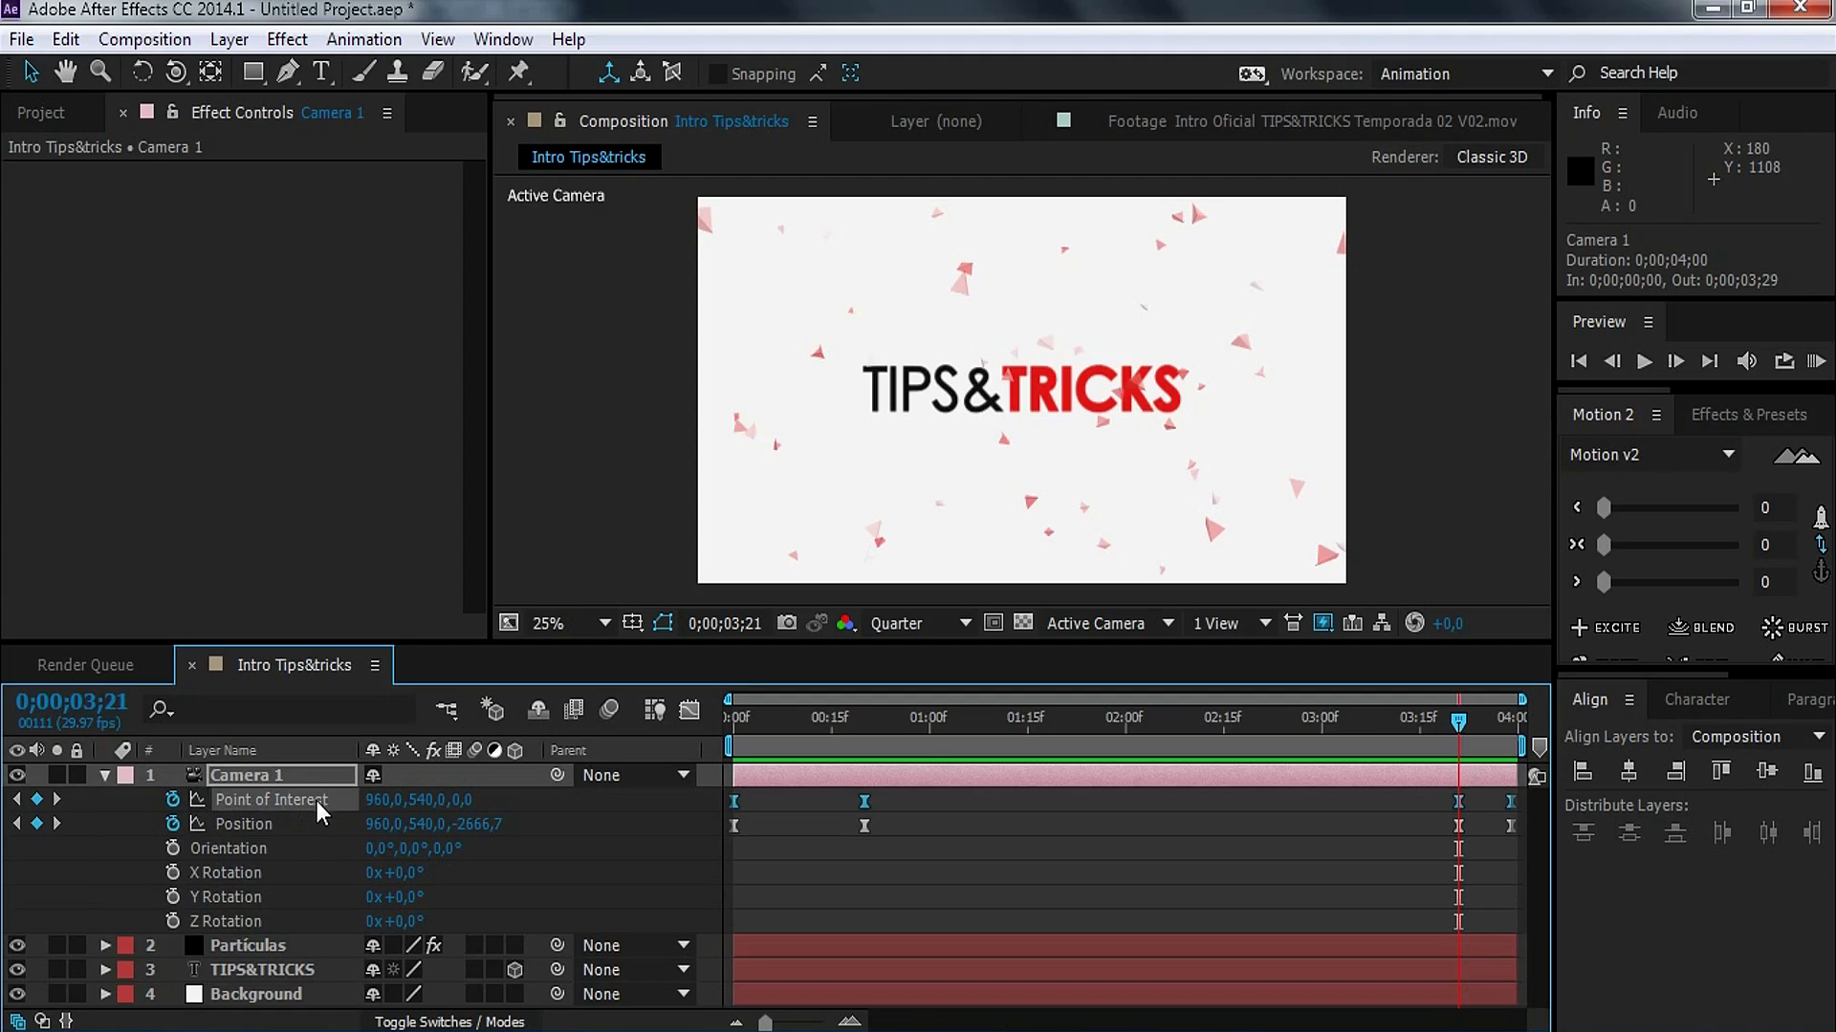
left_click(173, 801, "alt")
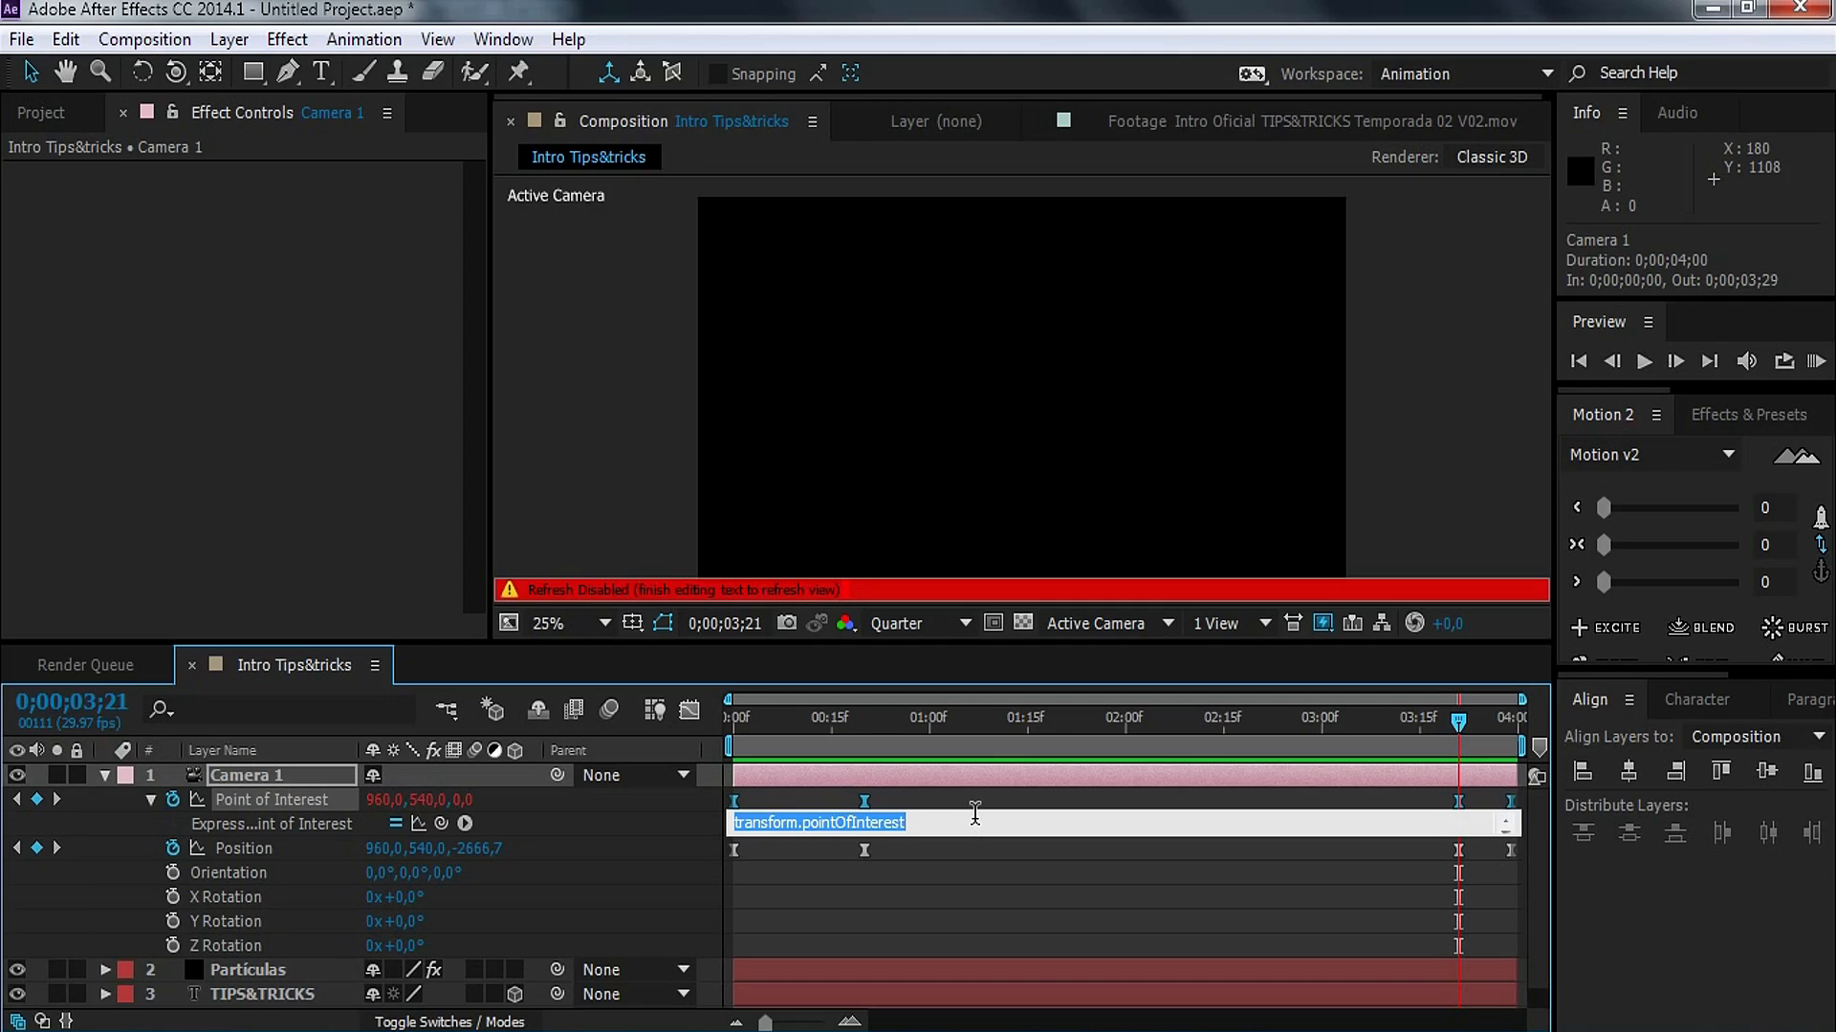
type("wiggle(")
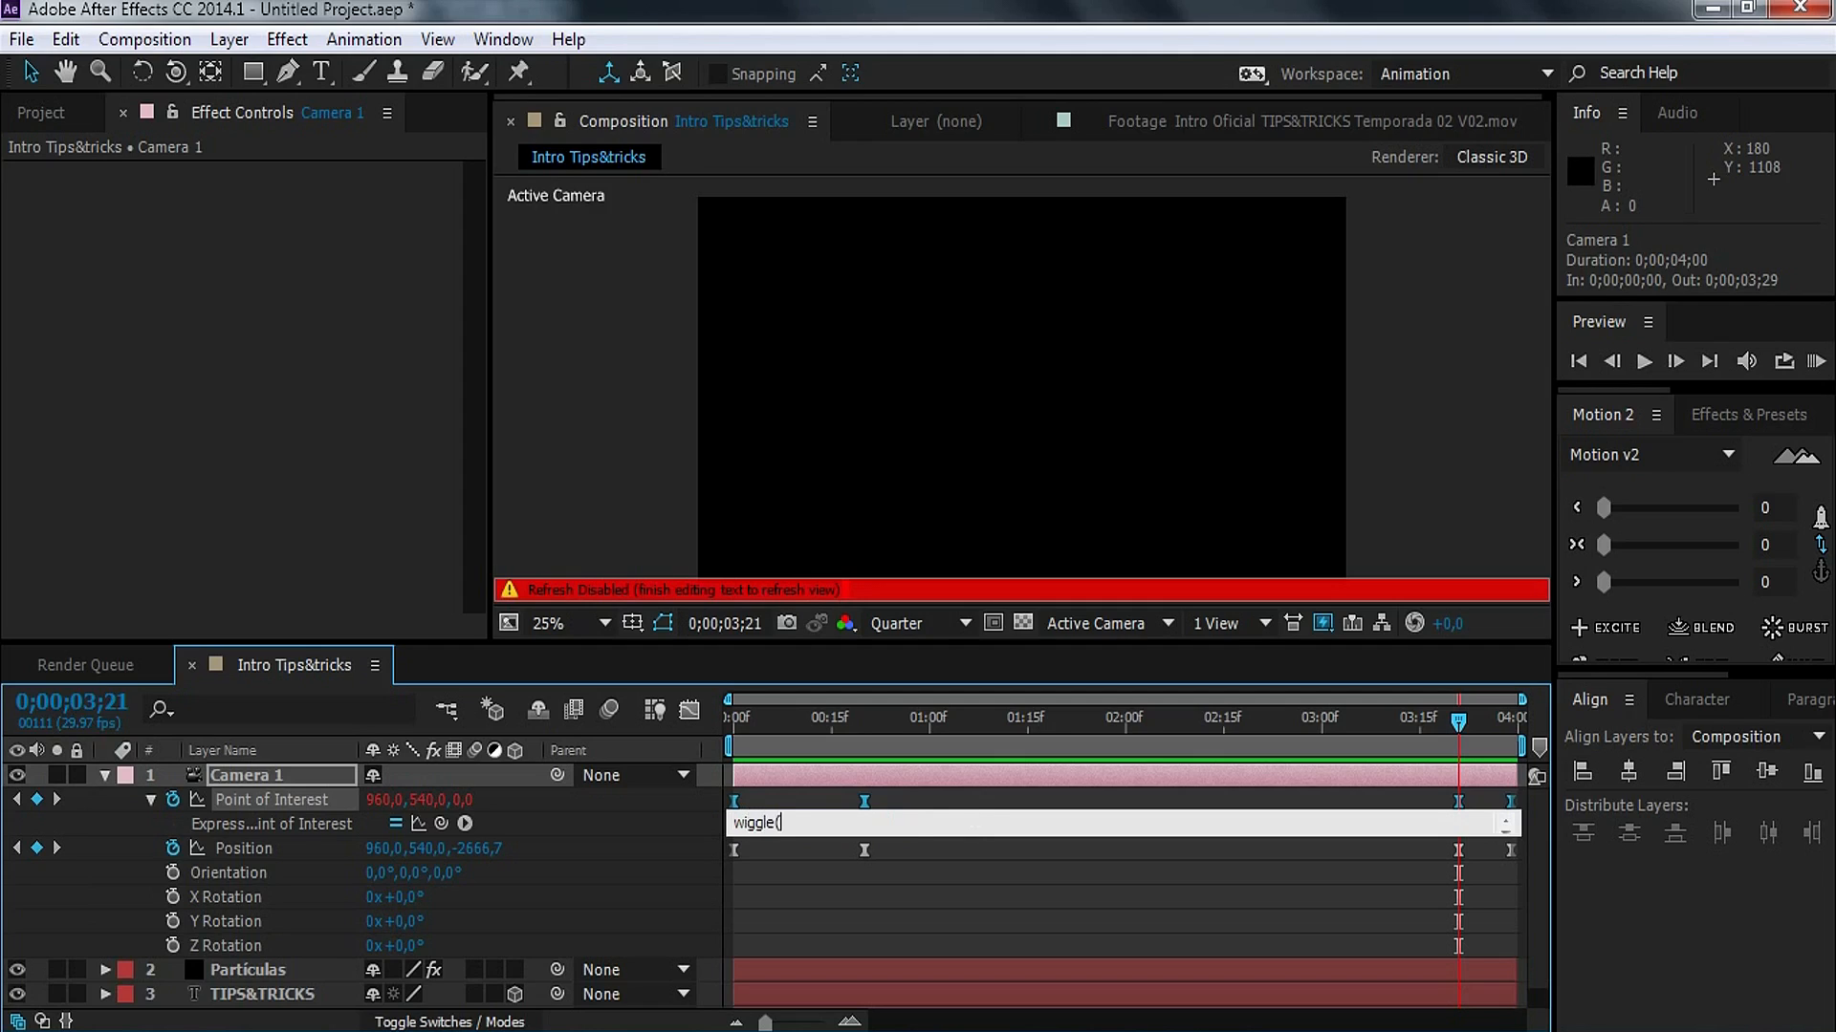
type("1,25)")
key("KP_Enter")
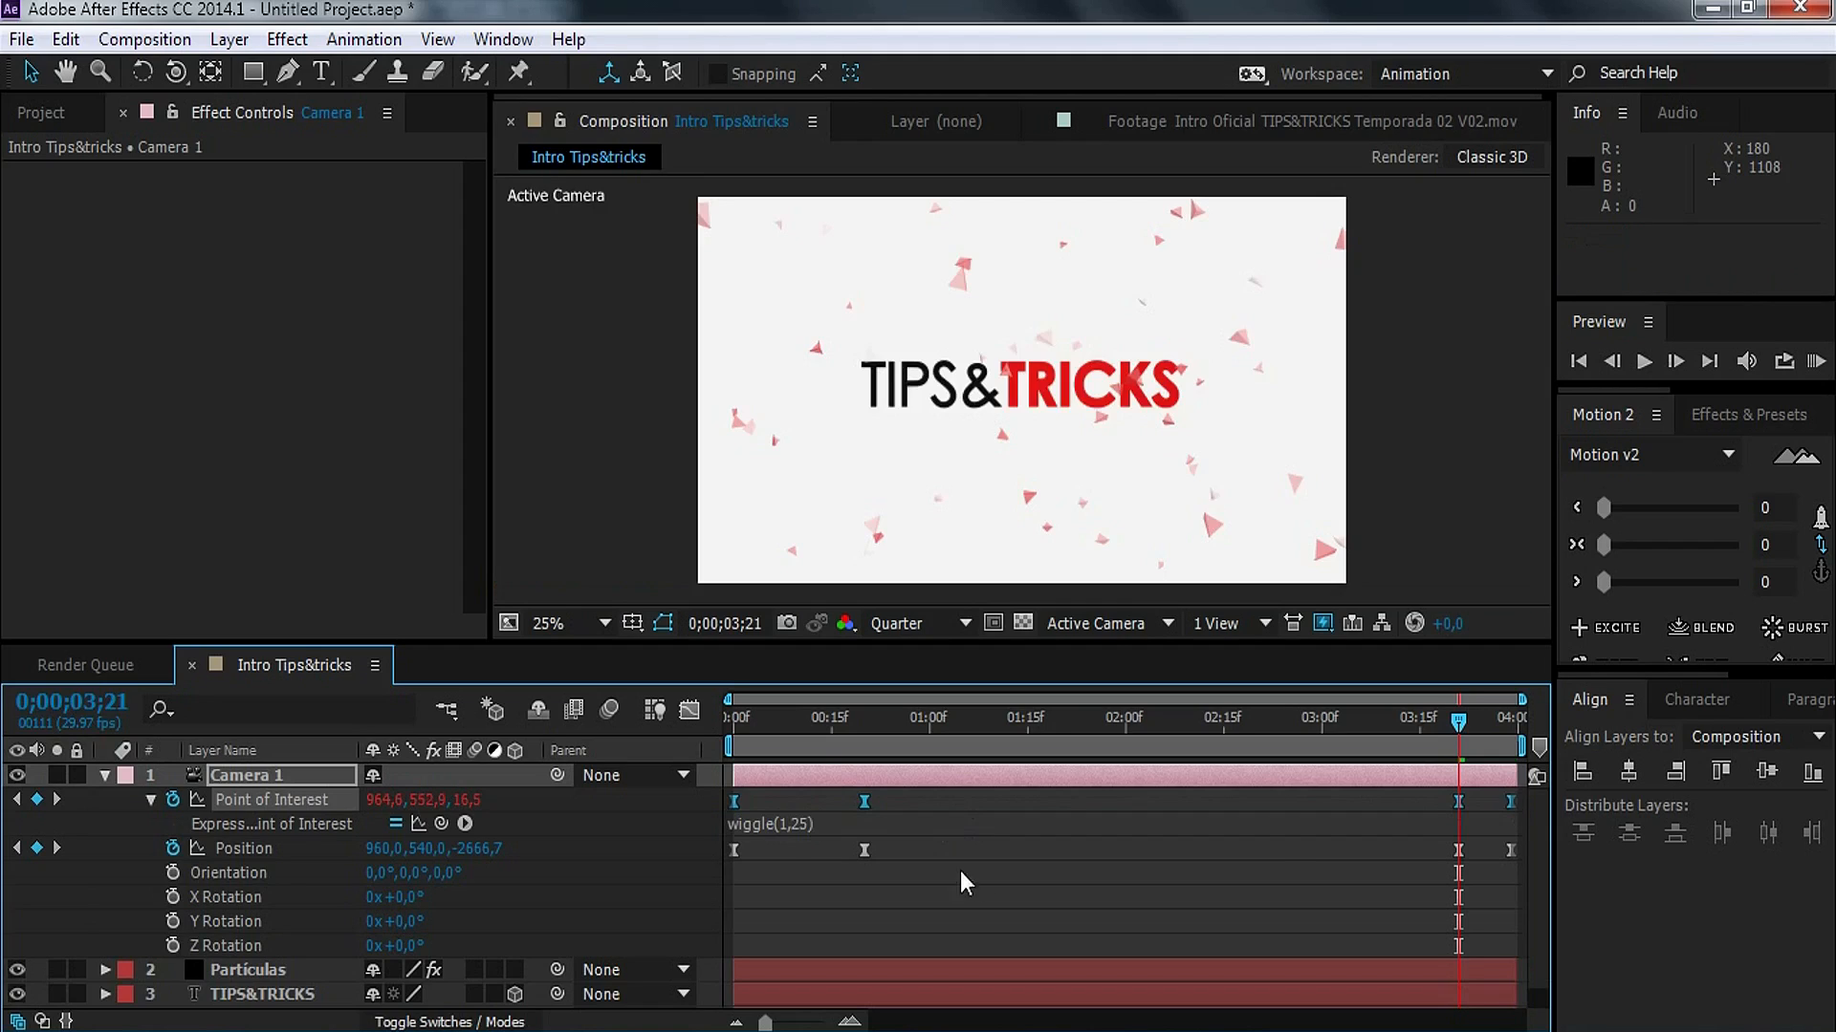
Step: Add the expression wiggle(1,.5) to Camera 1's Orientation
left_click(173, 874, "alt")
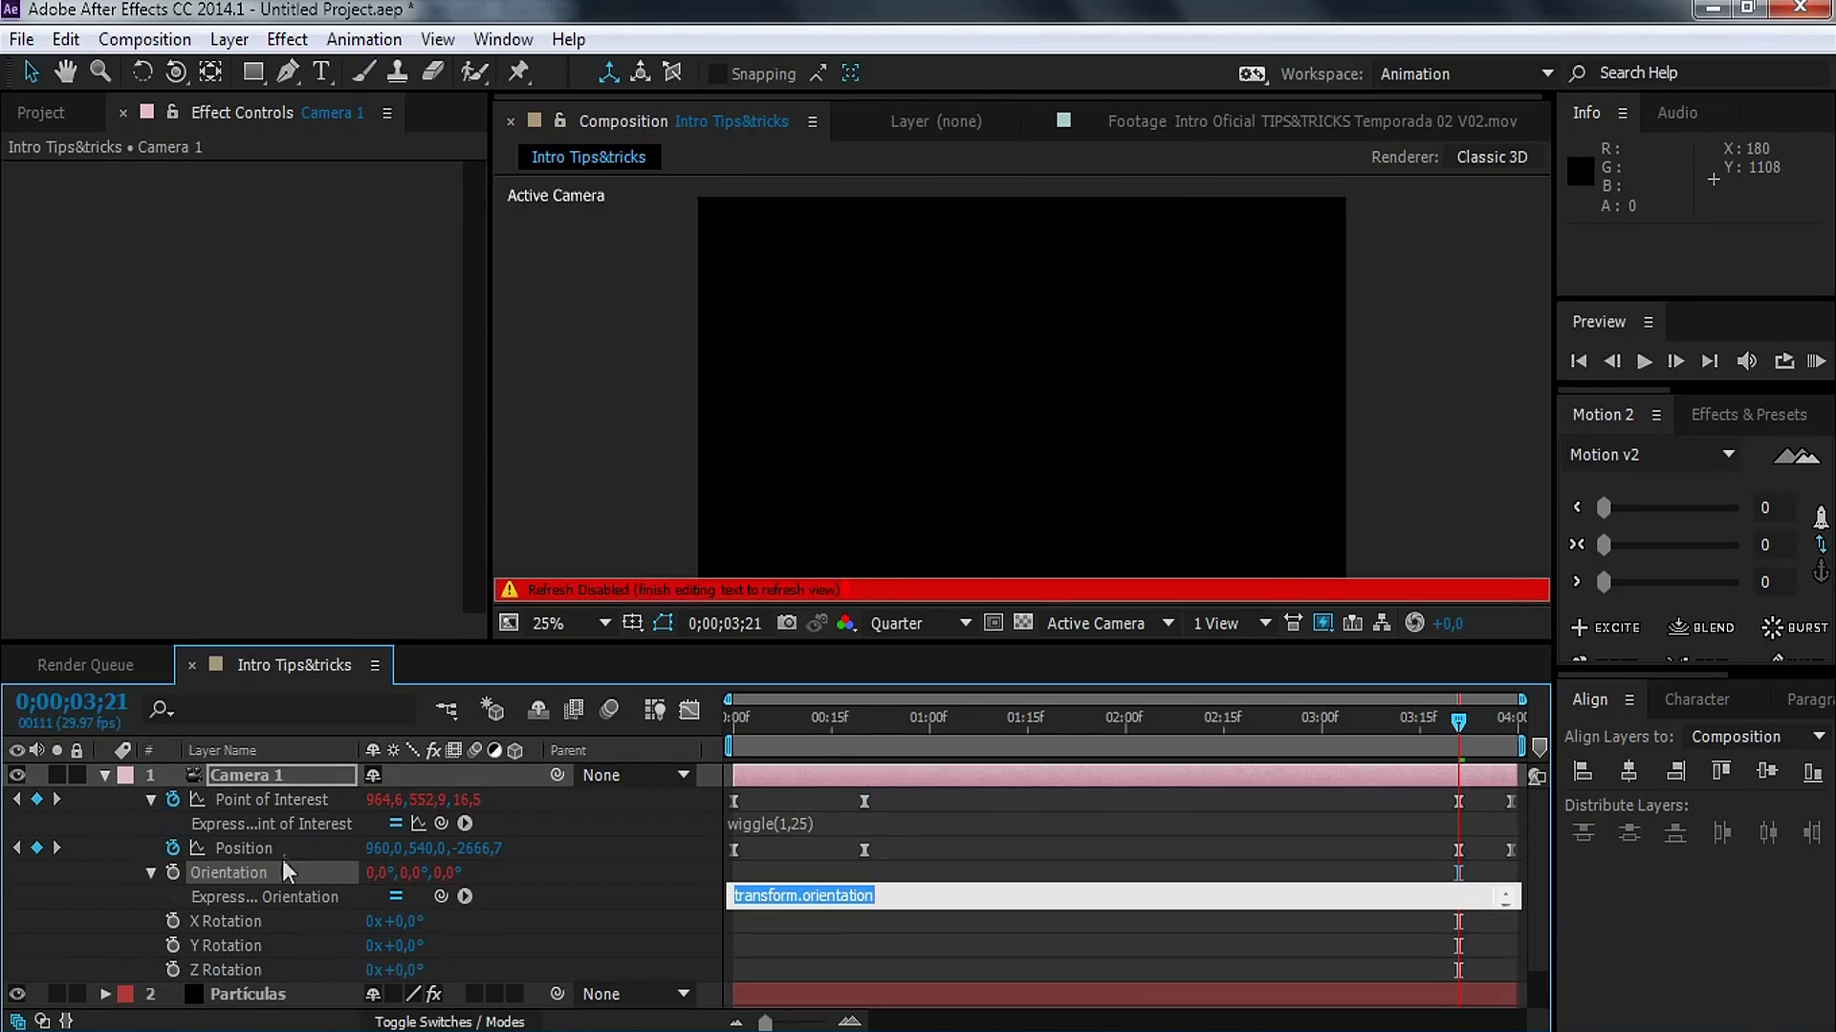
type("wiggle")
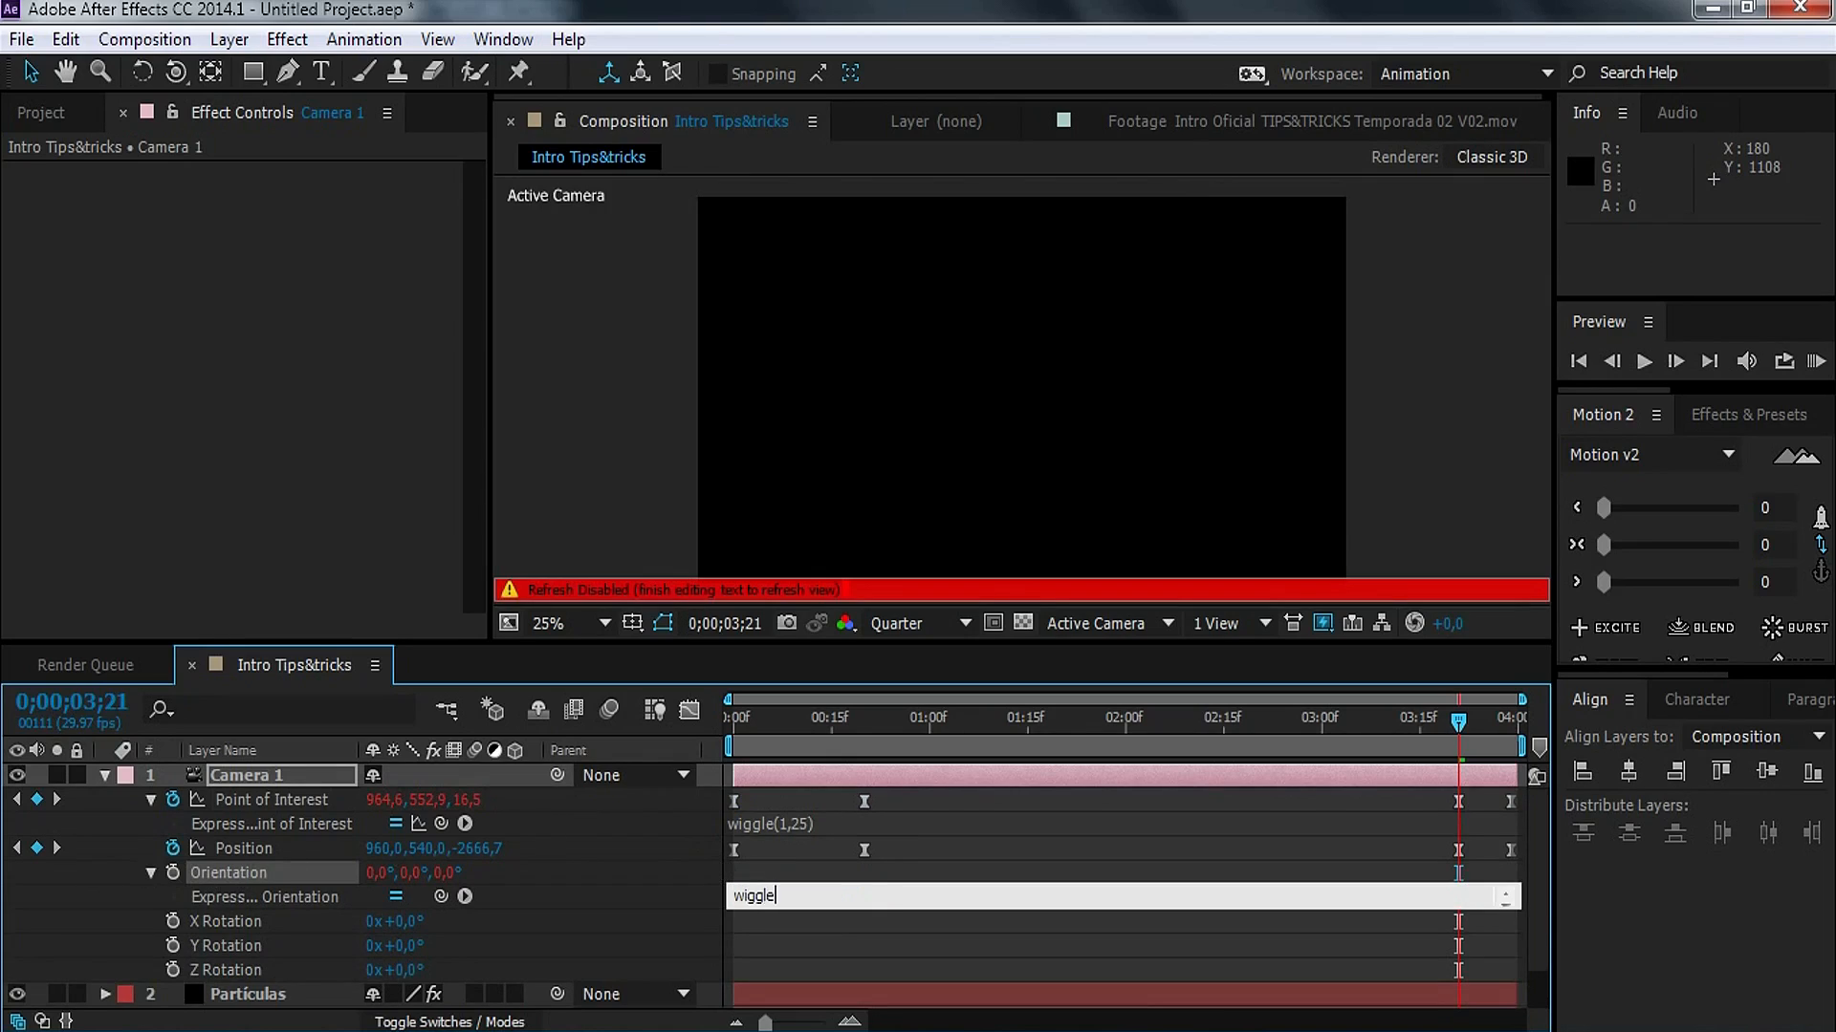
type("(1,.5)")
left_click(710, 854)
Step: Preview the camera wiggle from the start of the composition
left_click_drag(741, 724, 667, 790)
key("space")
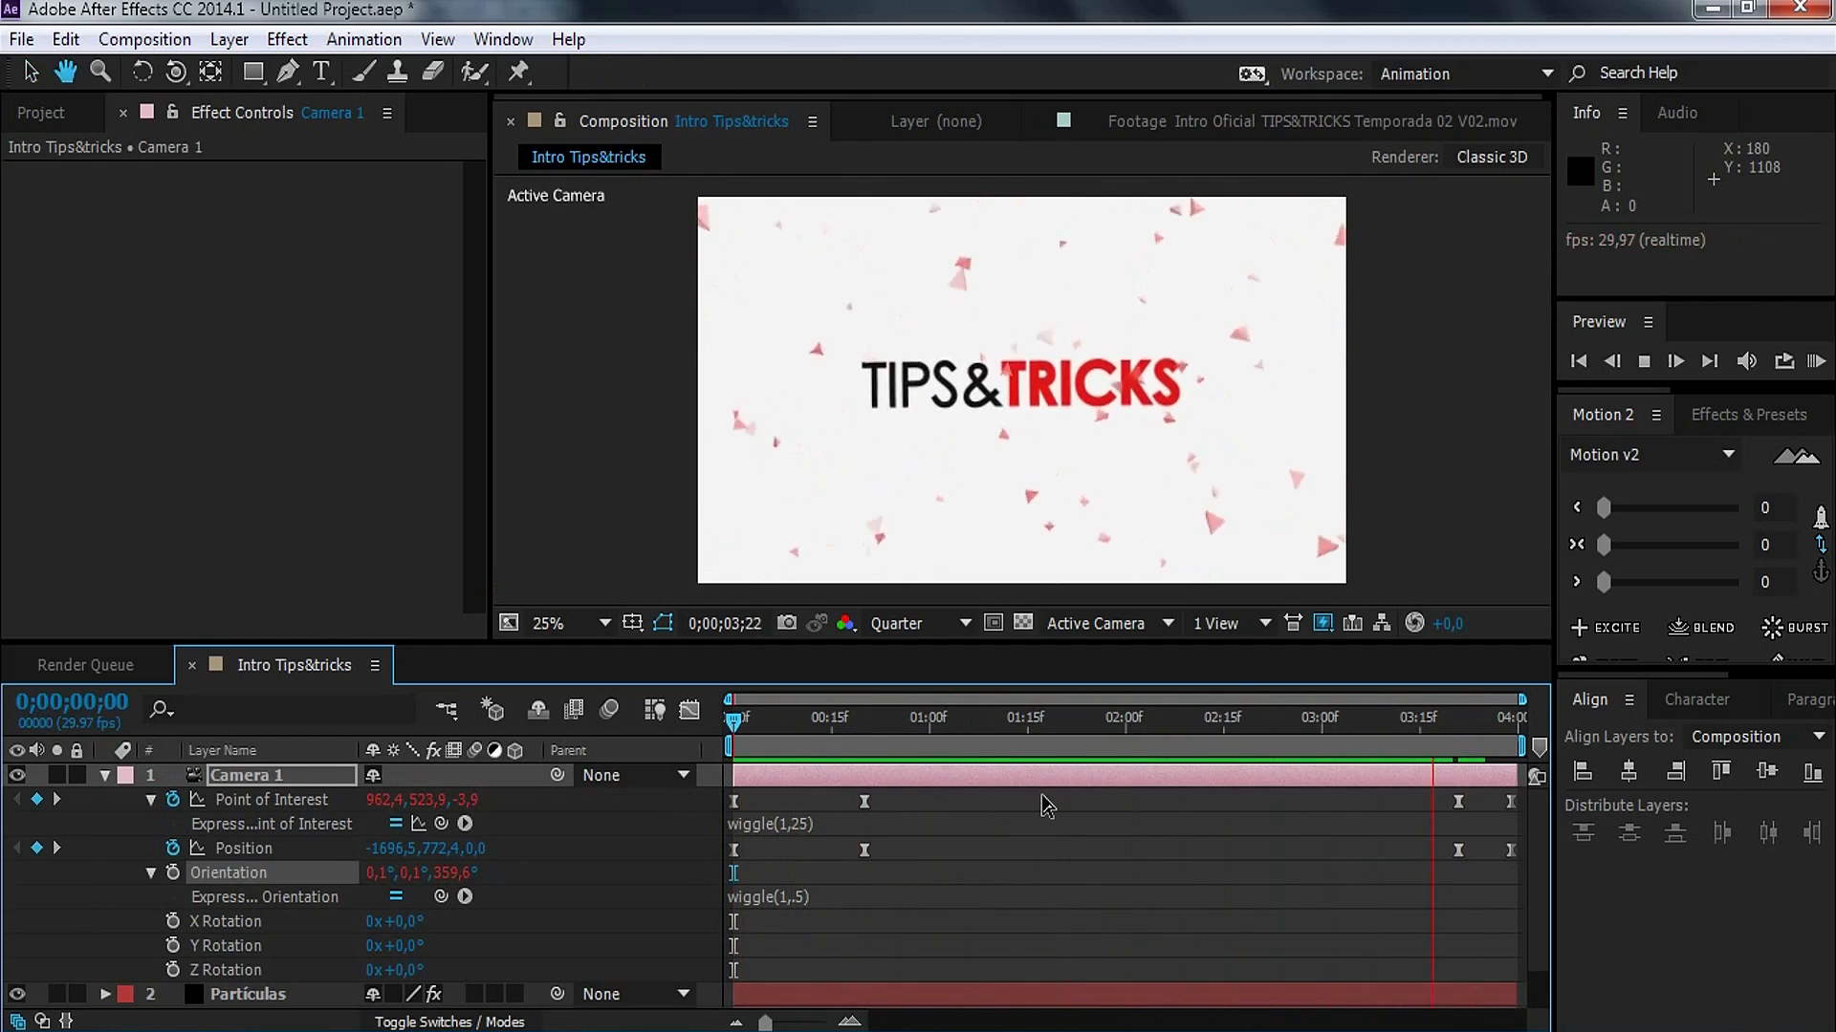
left_click_drag(858, 732, 732, 726)
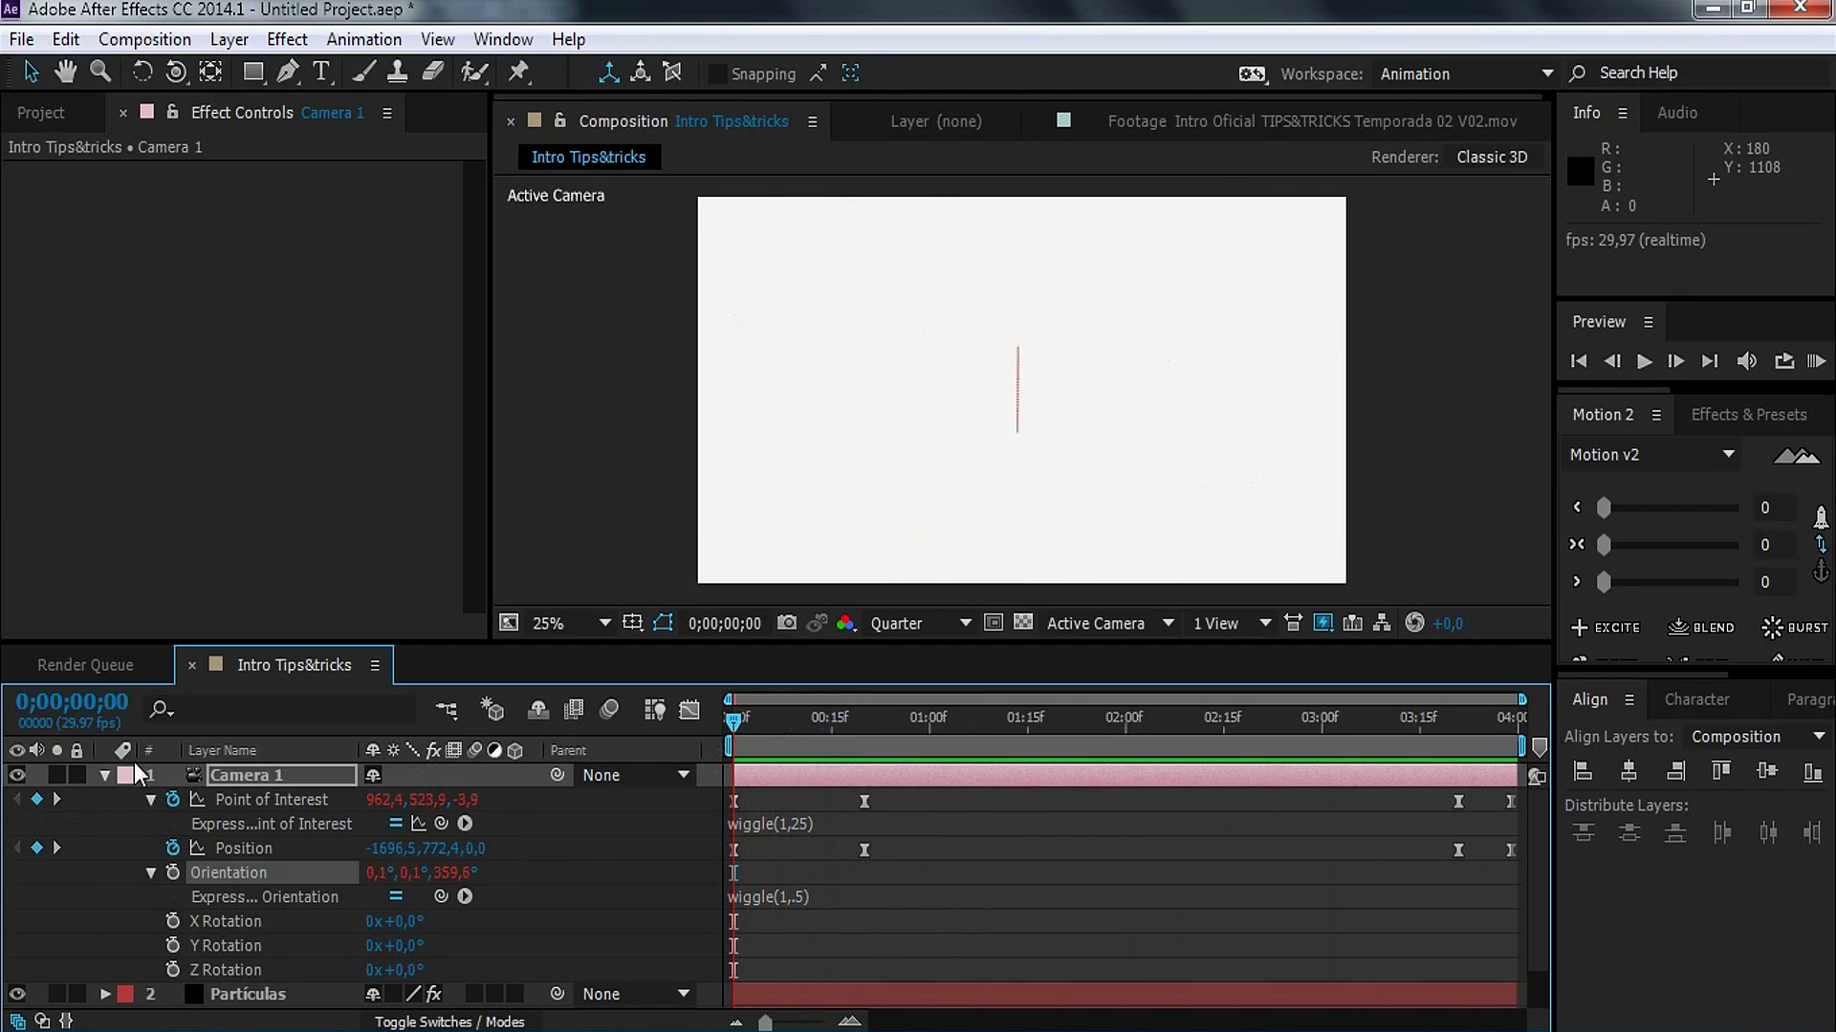
Step: Collapse Camera 1's properties and start keyframing the TIPS&TRICKS layer's Scale at 100% at 0;00;00;00
left_click(103, 775)
mouse_move(721, 723)
left_mouse_down()
mouse_move(1419, 719)
mouse_move(1342, 741)
mouse_move(865, 772)
mouse_move(732, 736)
left_mouse_up()
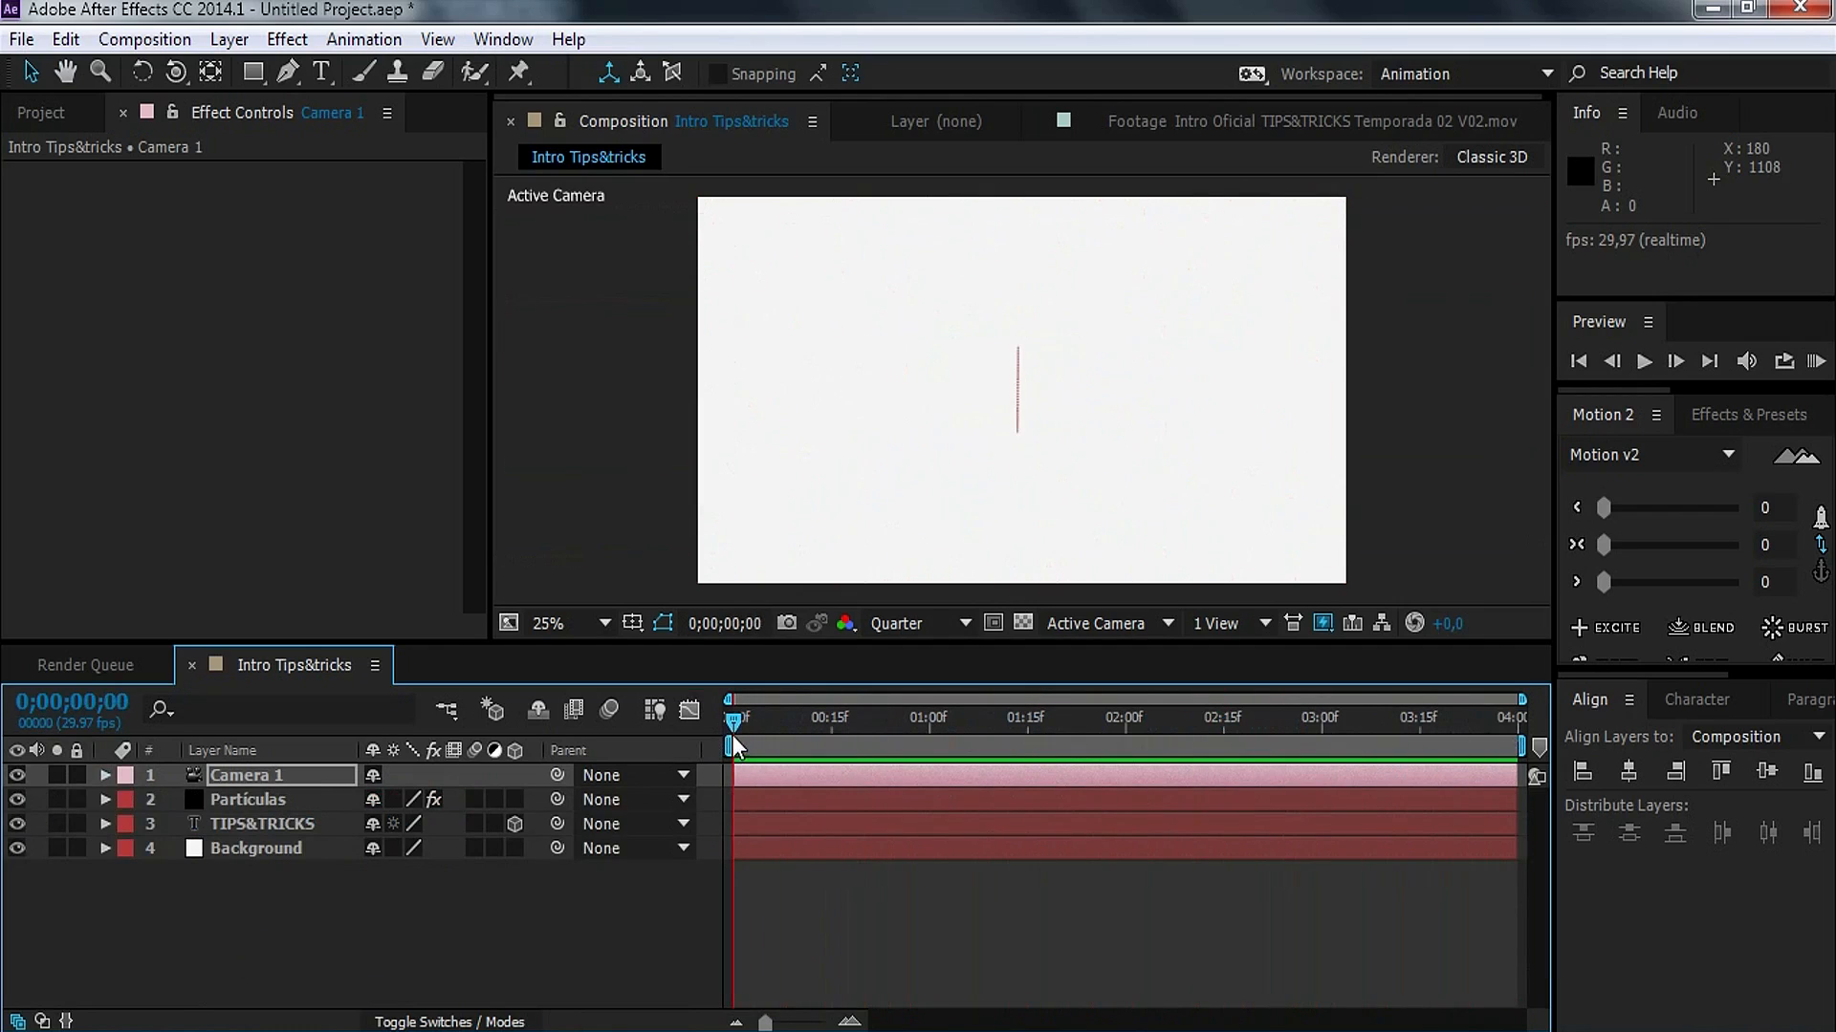
left_click(309, 826)
key("s")
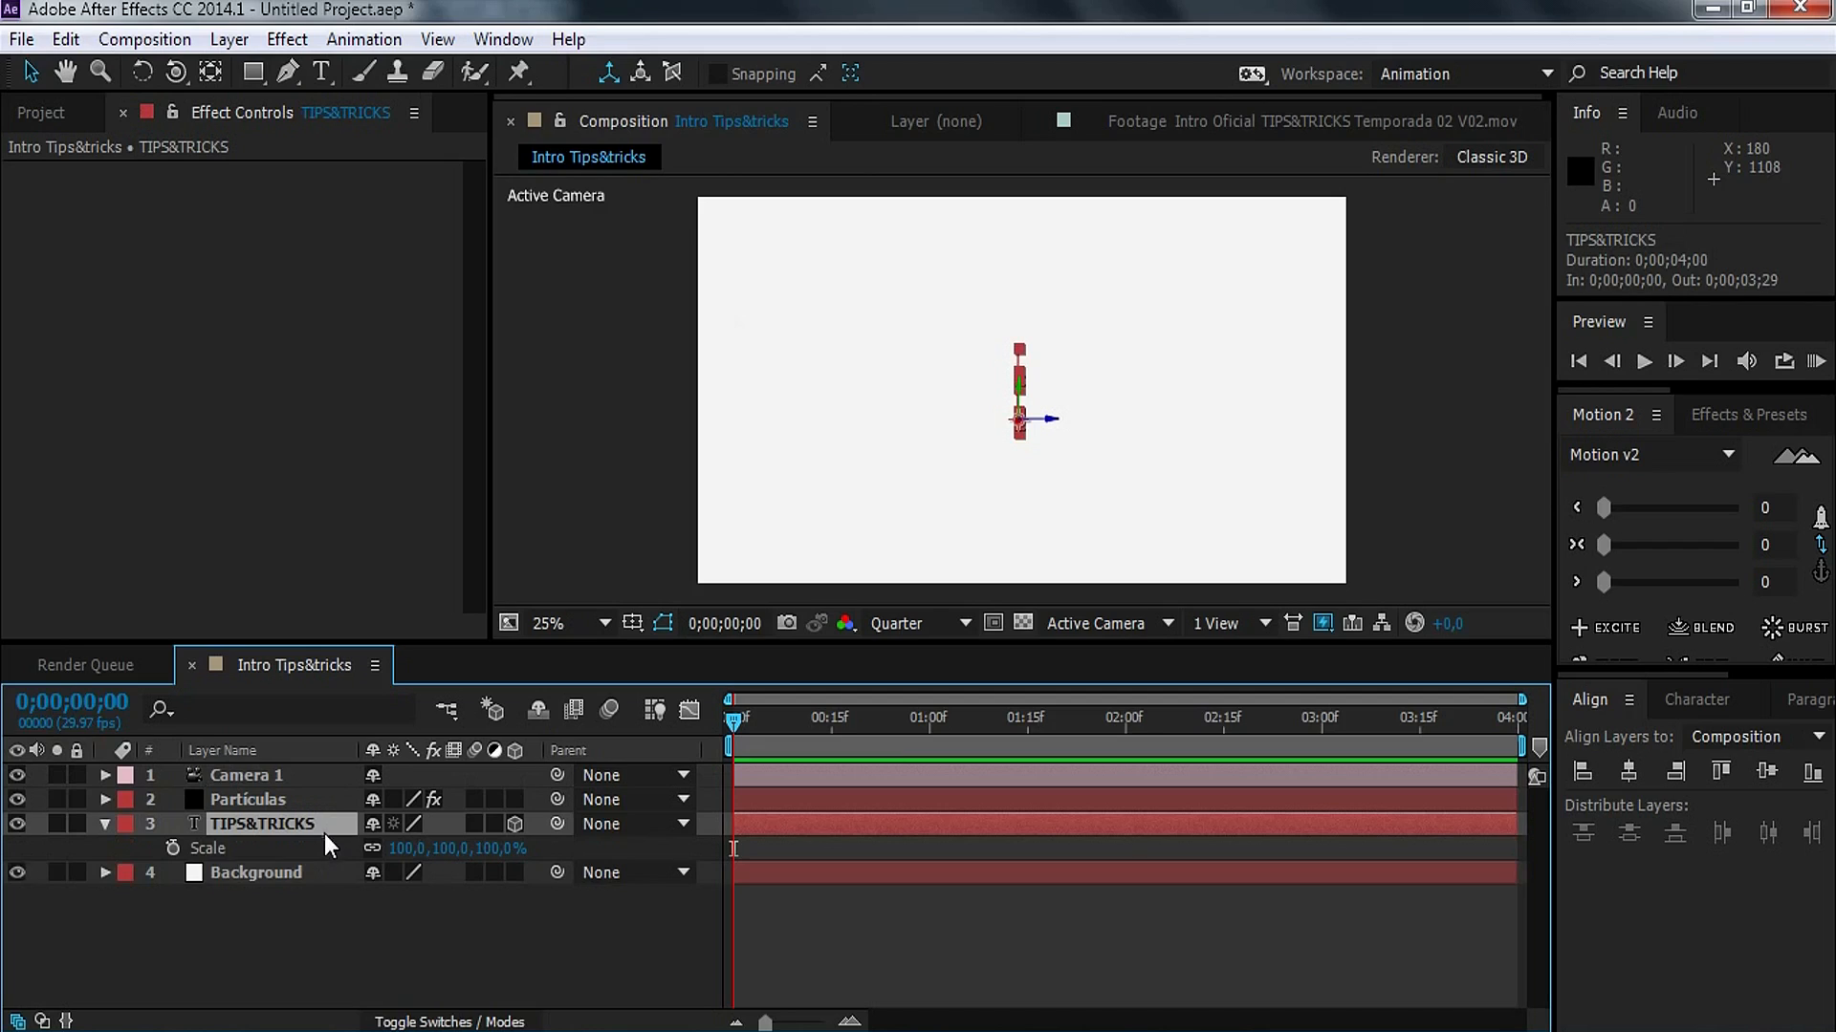
left_click(173, 849)
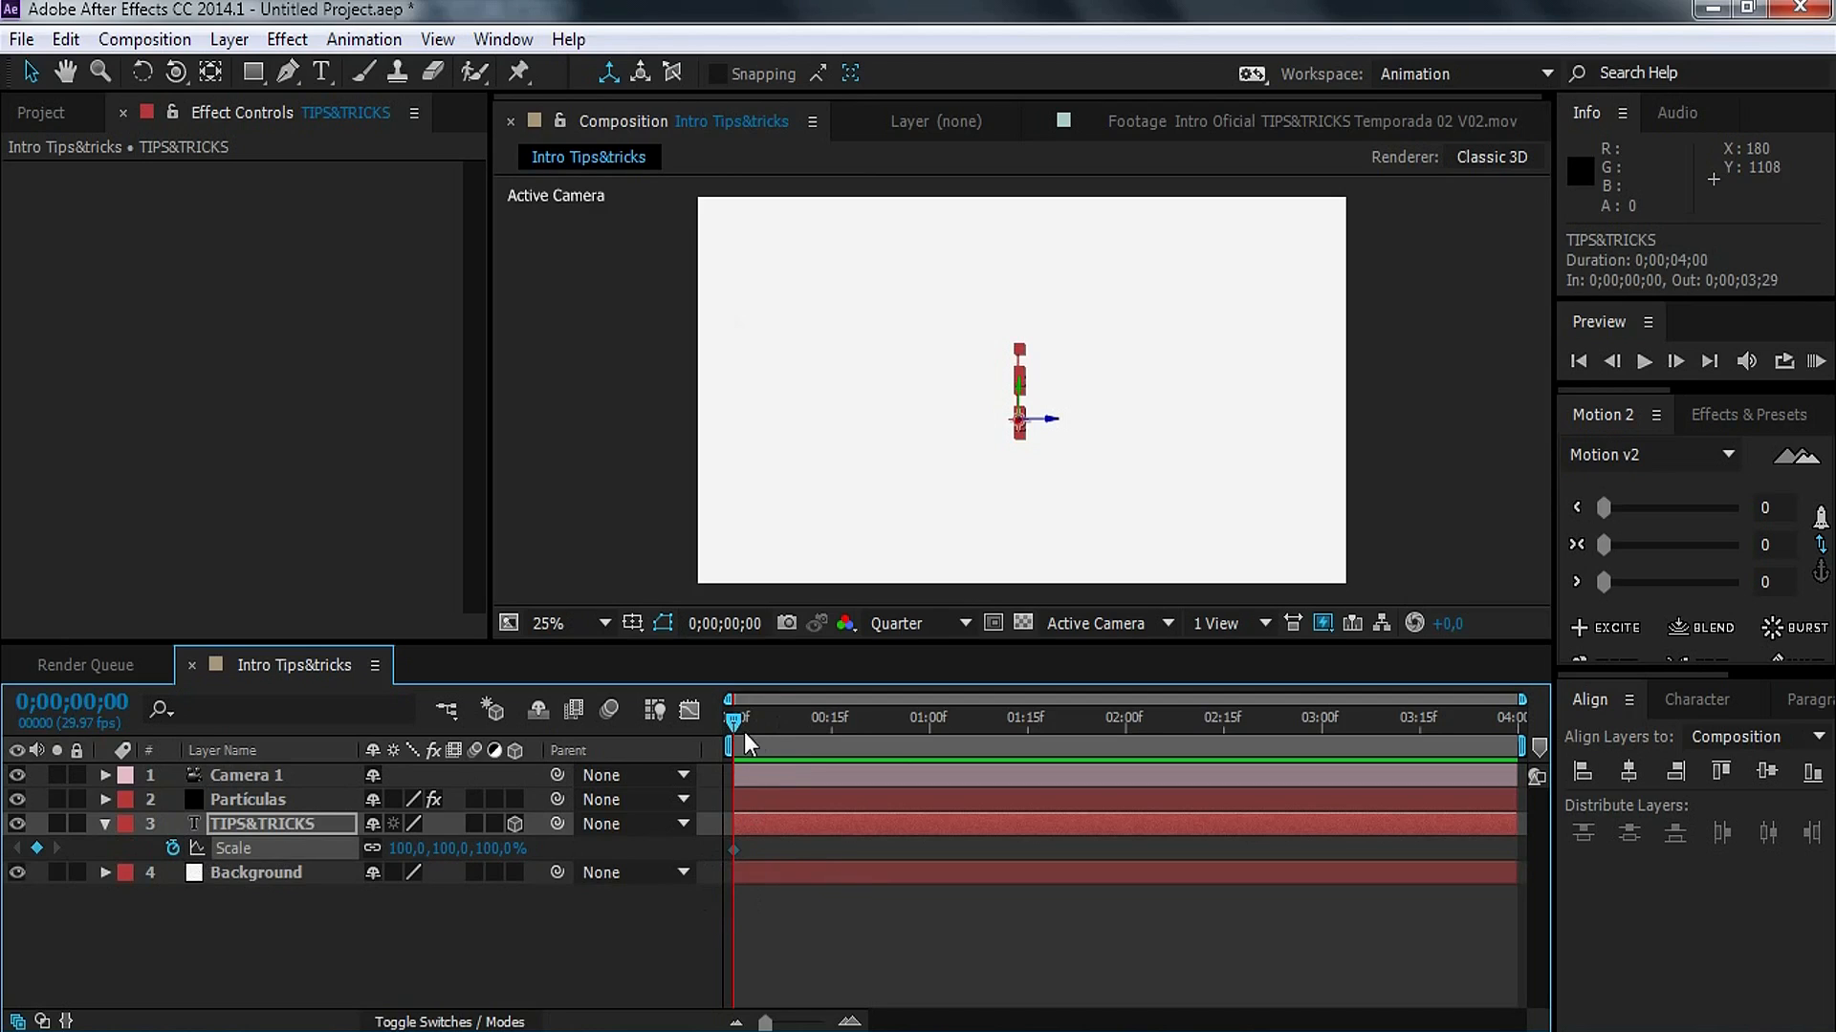
Step: At 0;00;03;29, keyframe the TIPS&TRICKS layer's Scale at 110%
left_click_drag(737, 725, 1692, 736)
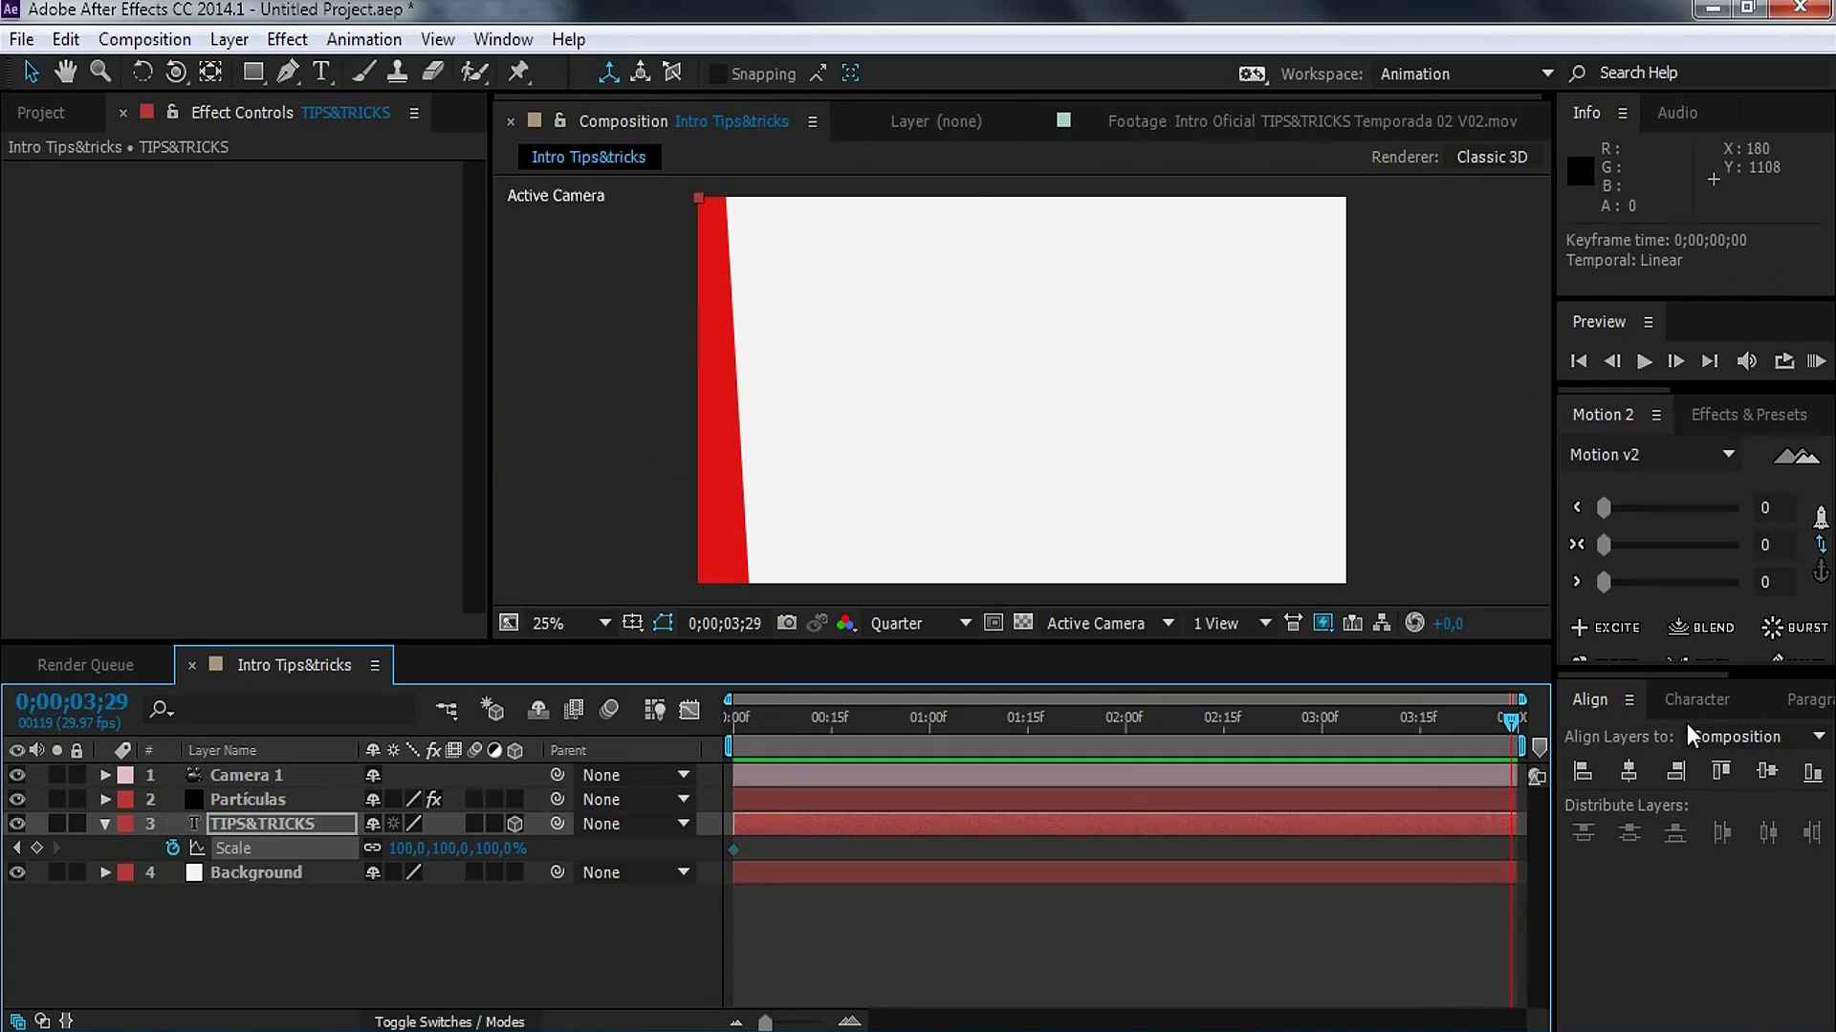
left_click(39, 848)
left_click(499, 849)
type("1,3,")
type("10")
key("Return")
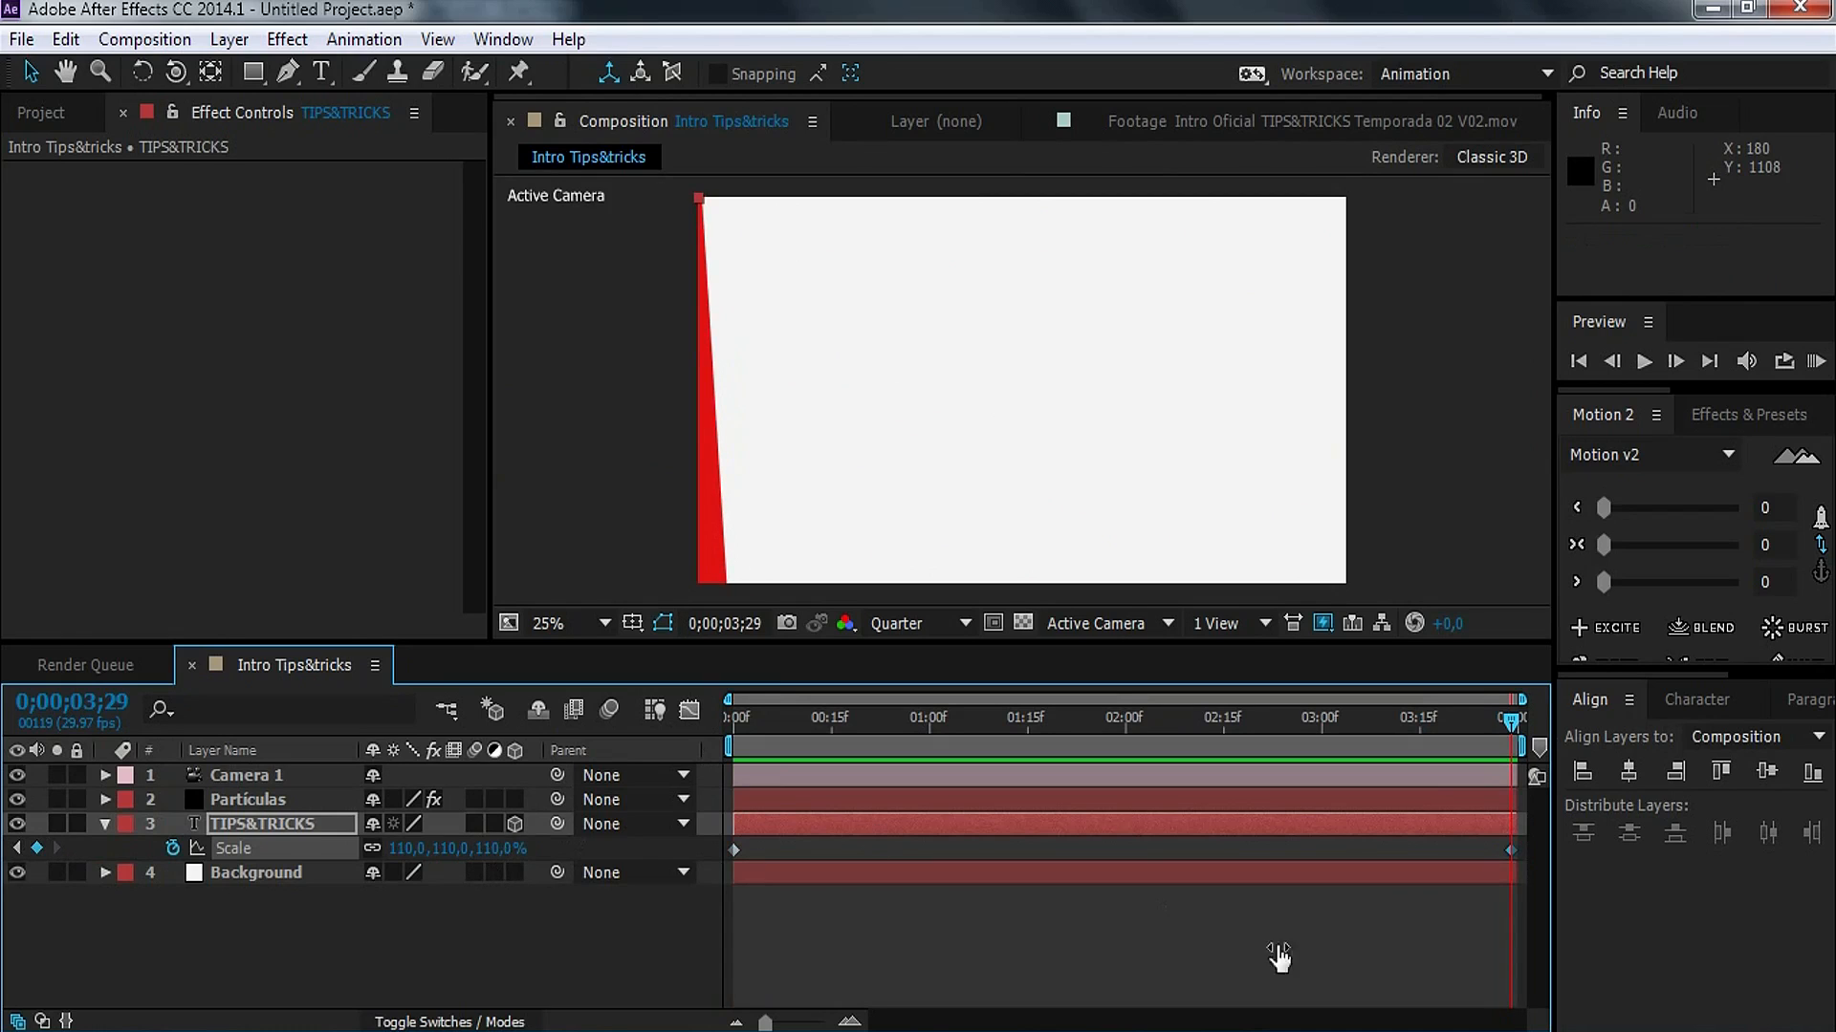
left_click(1274, 950)
Step: Preview the title's slow scale-up from the start and go to its last Scale keyframe
left_click_drag(1028, 721, 799, 728)
key("KP_0")
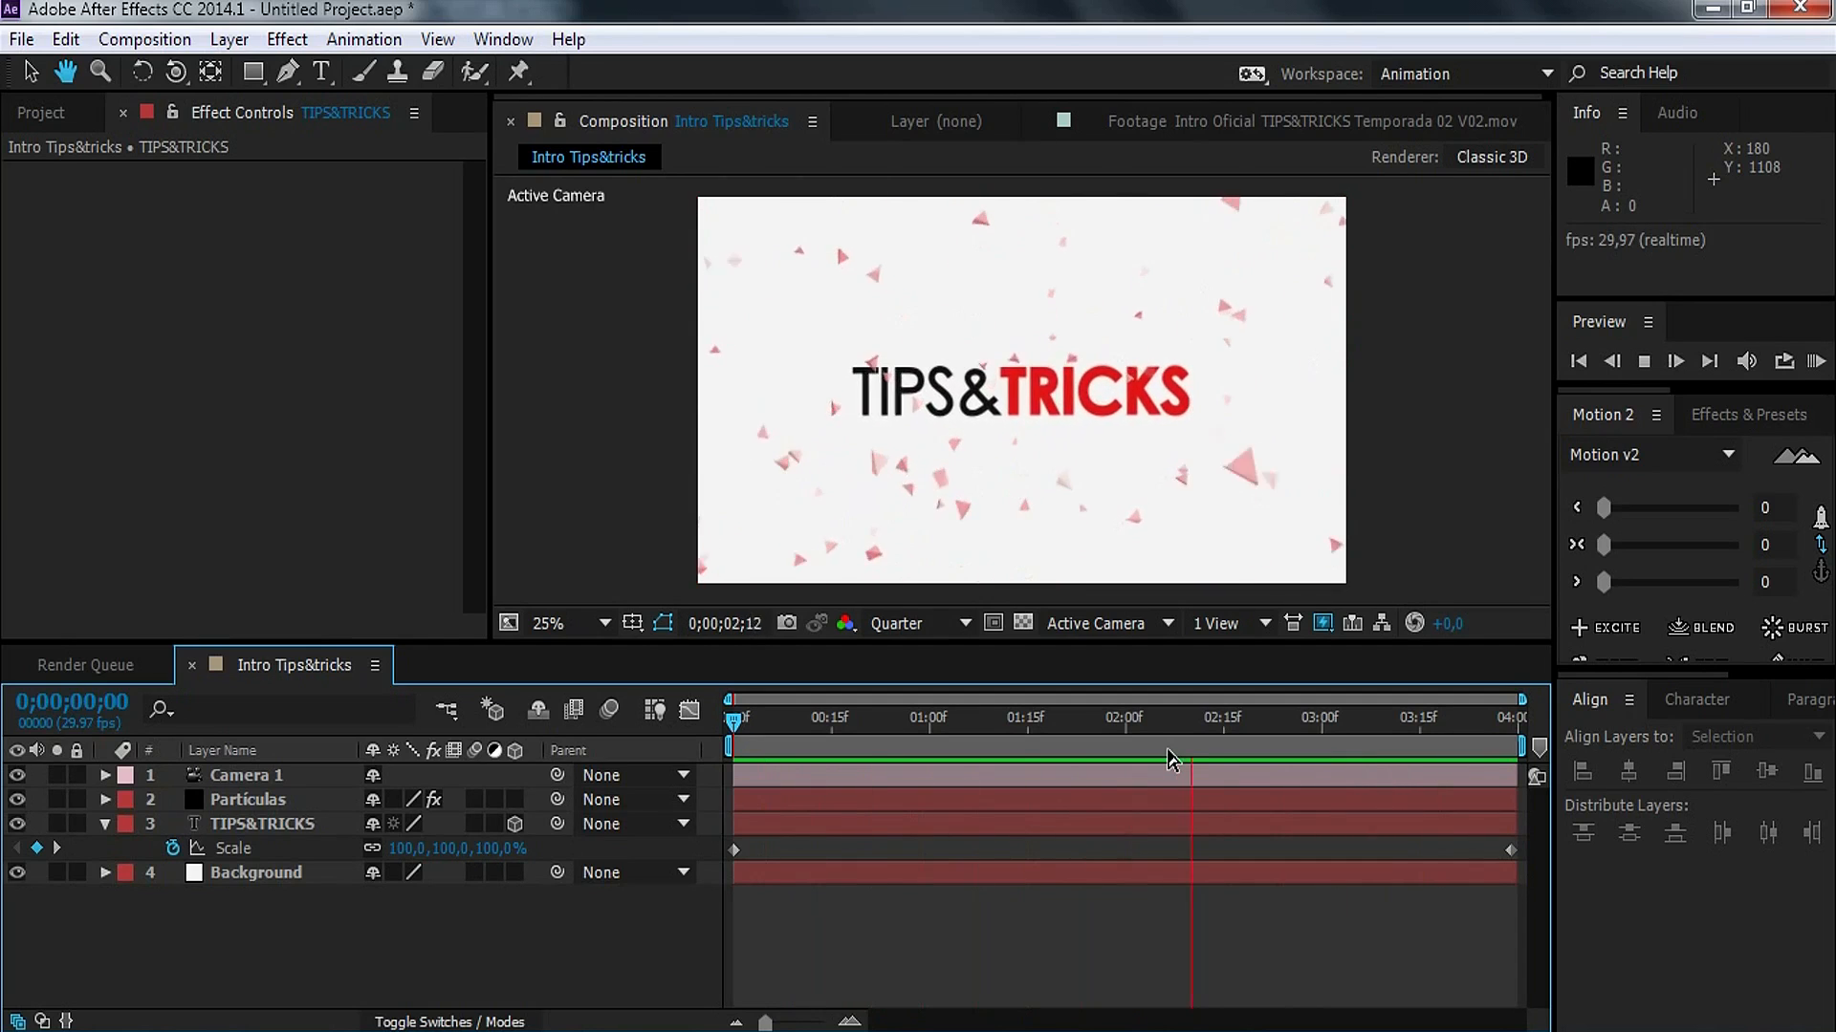
key("space")
left_click(58, 850)
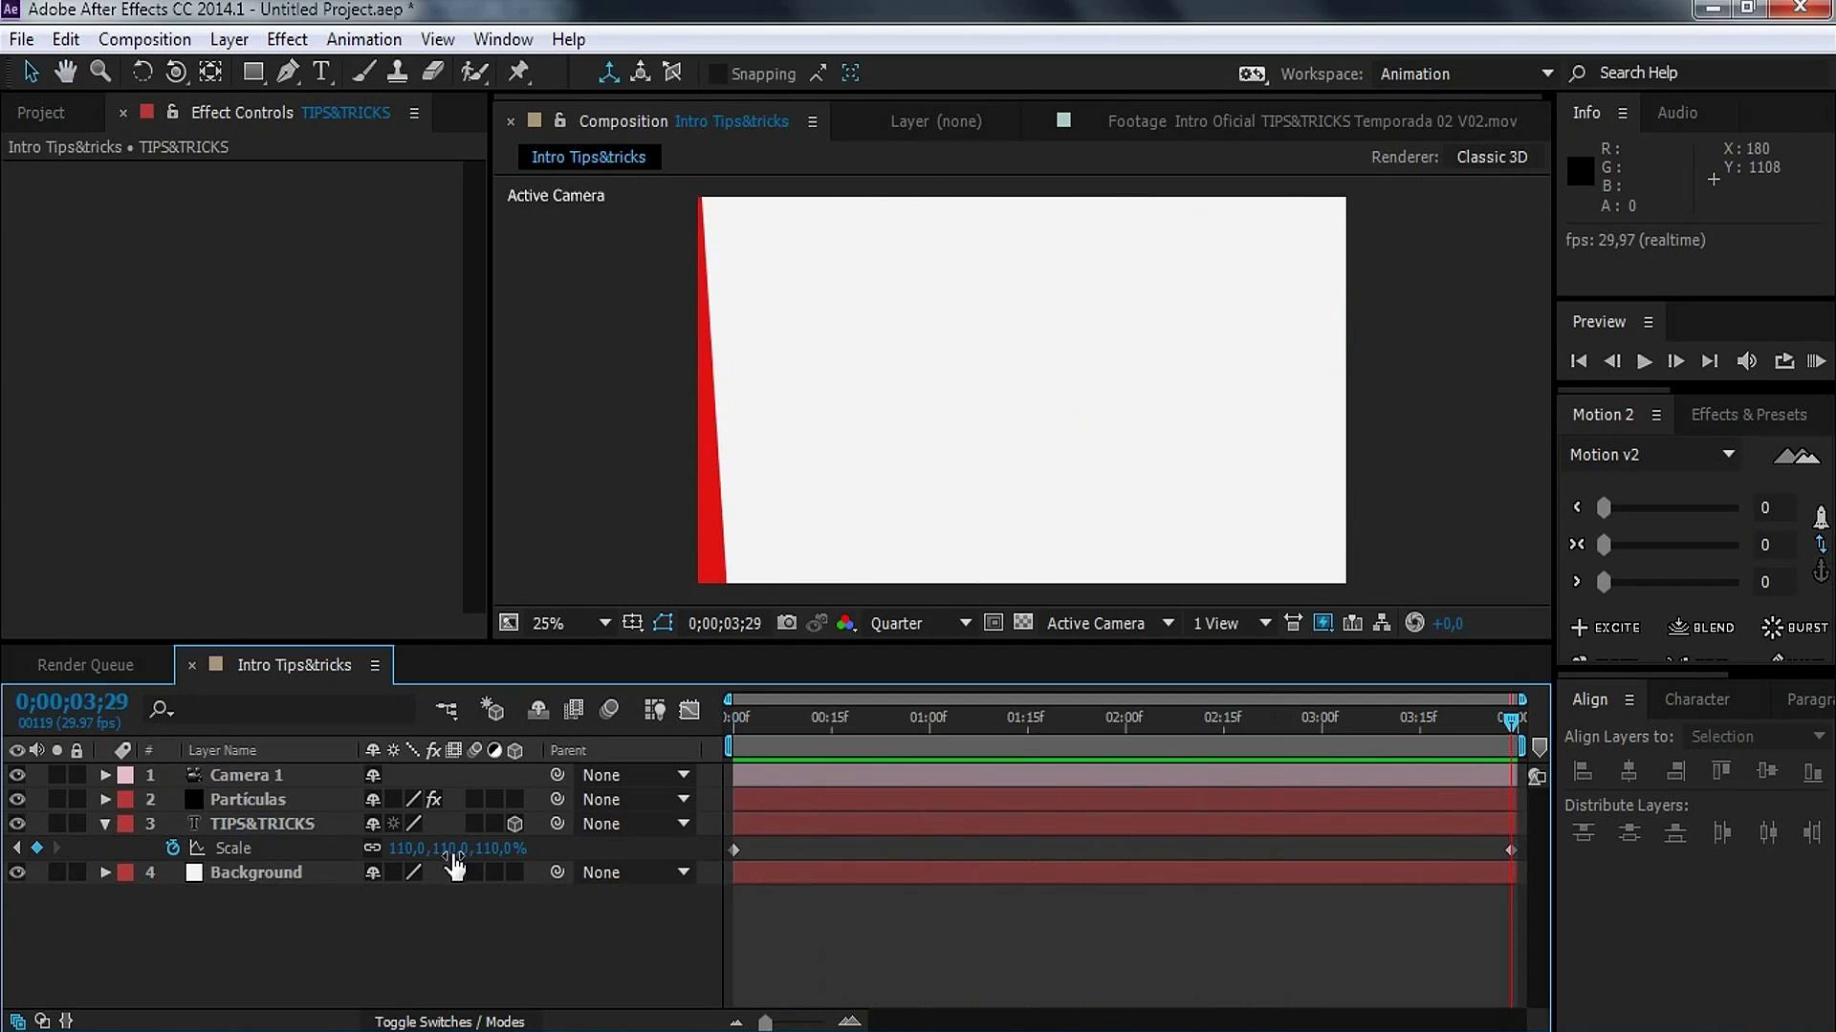
Step: Set the TIPS&TRICKS layer's Scale keyframe at 0;00;03;29 to 125% and preview the title's scale-up
type("125")
key("Return")
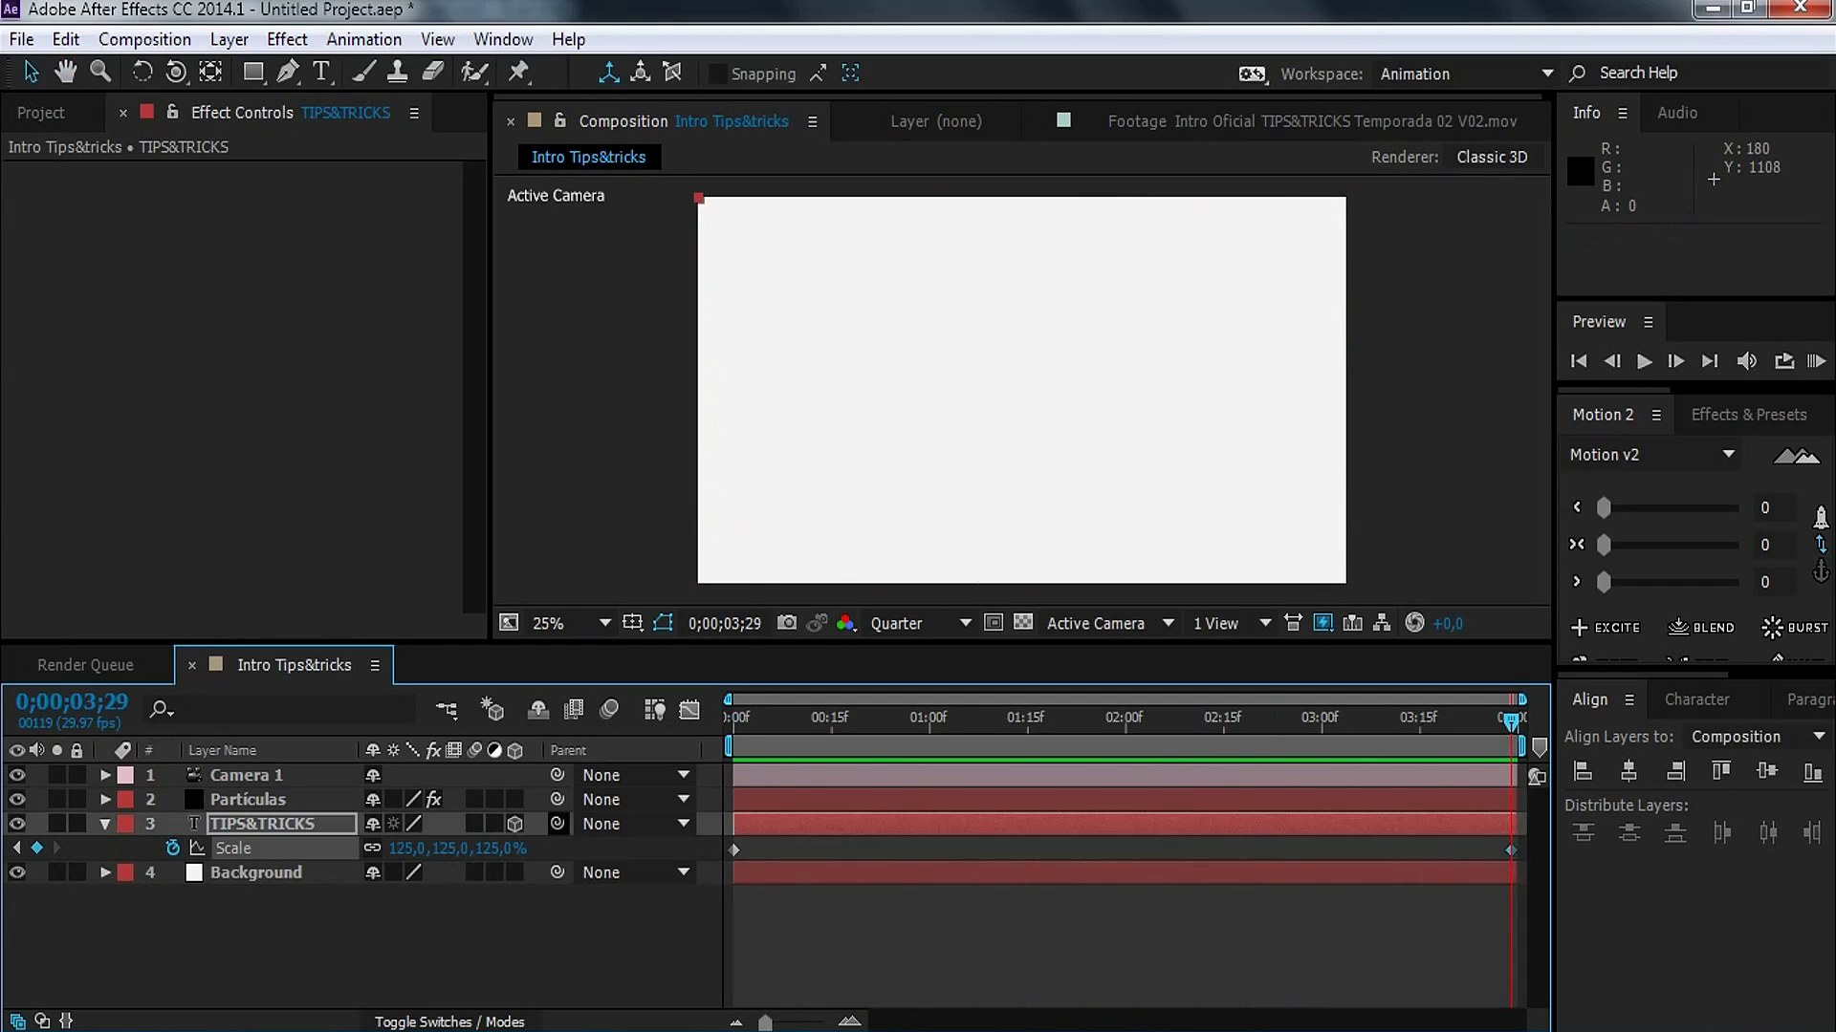
left_click(996, 733)
key("space")
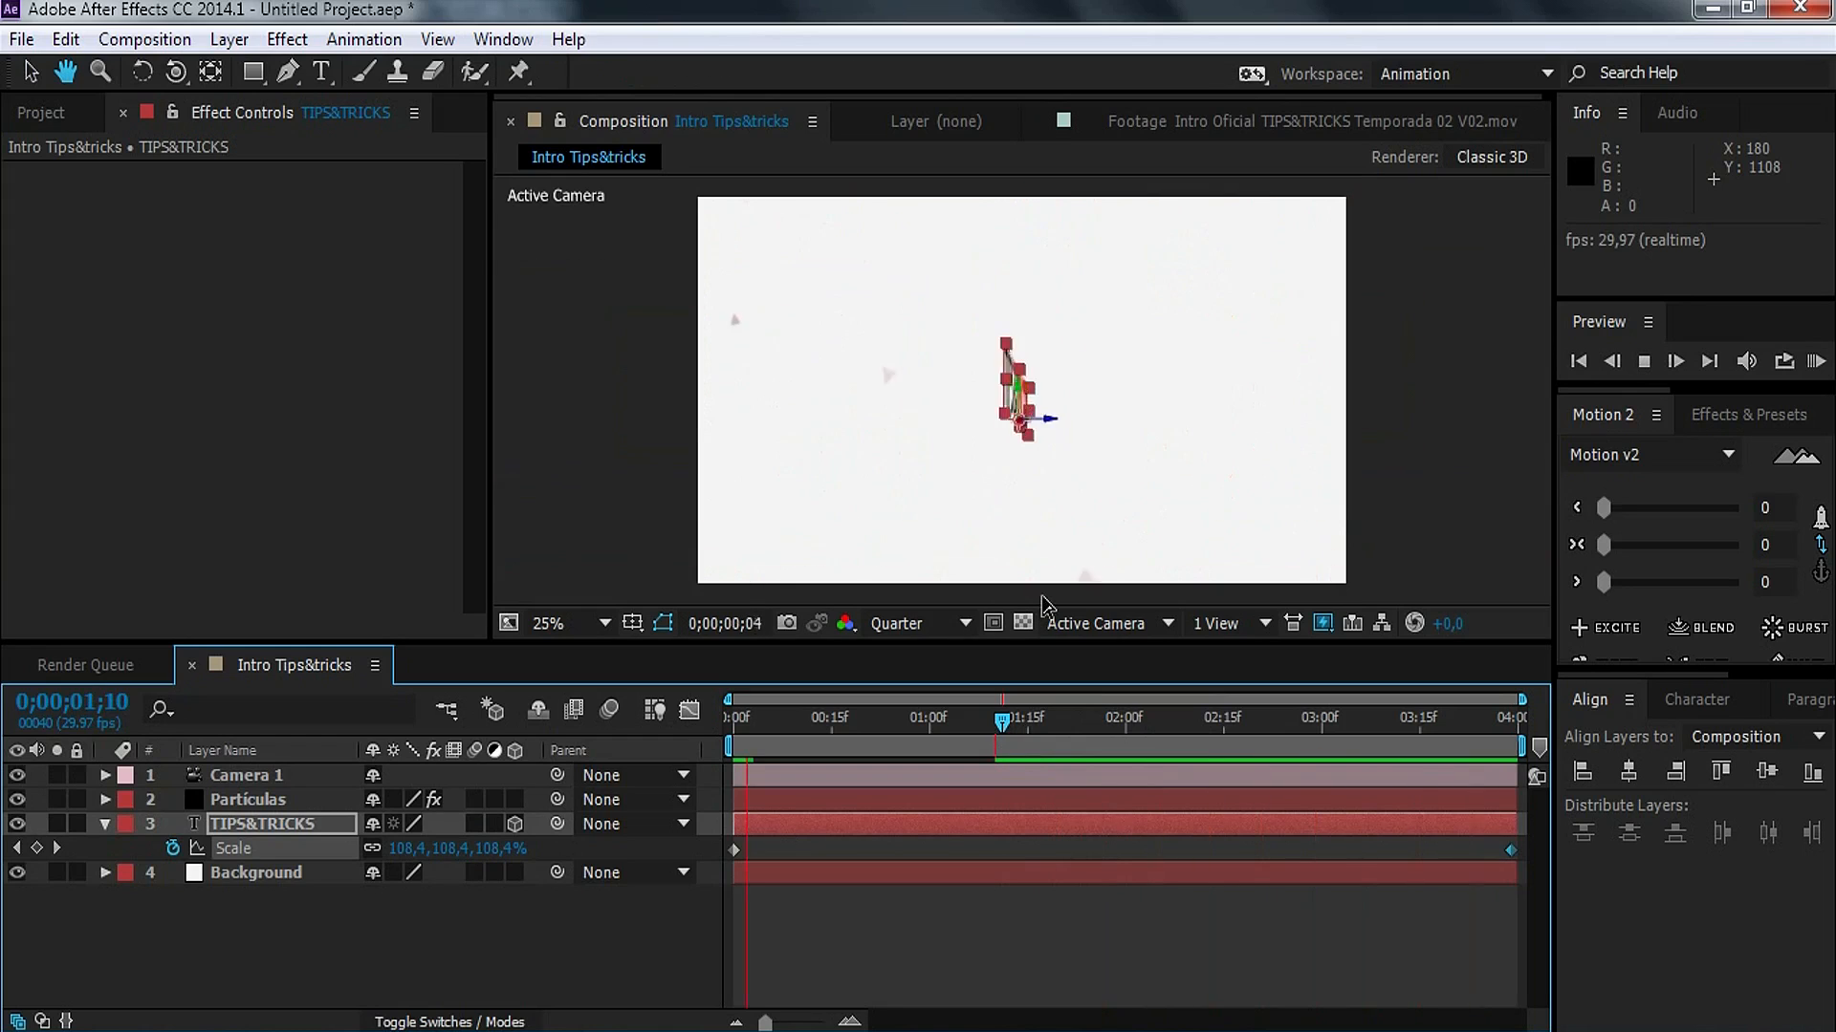
left_click_drag(747, 729, 694, 714)
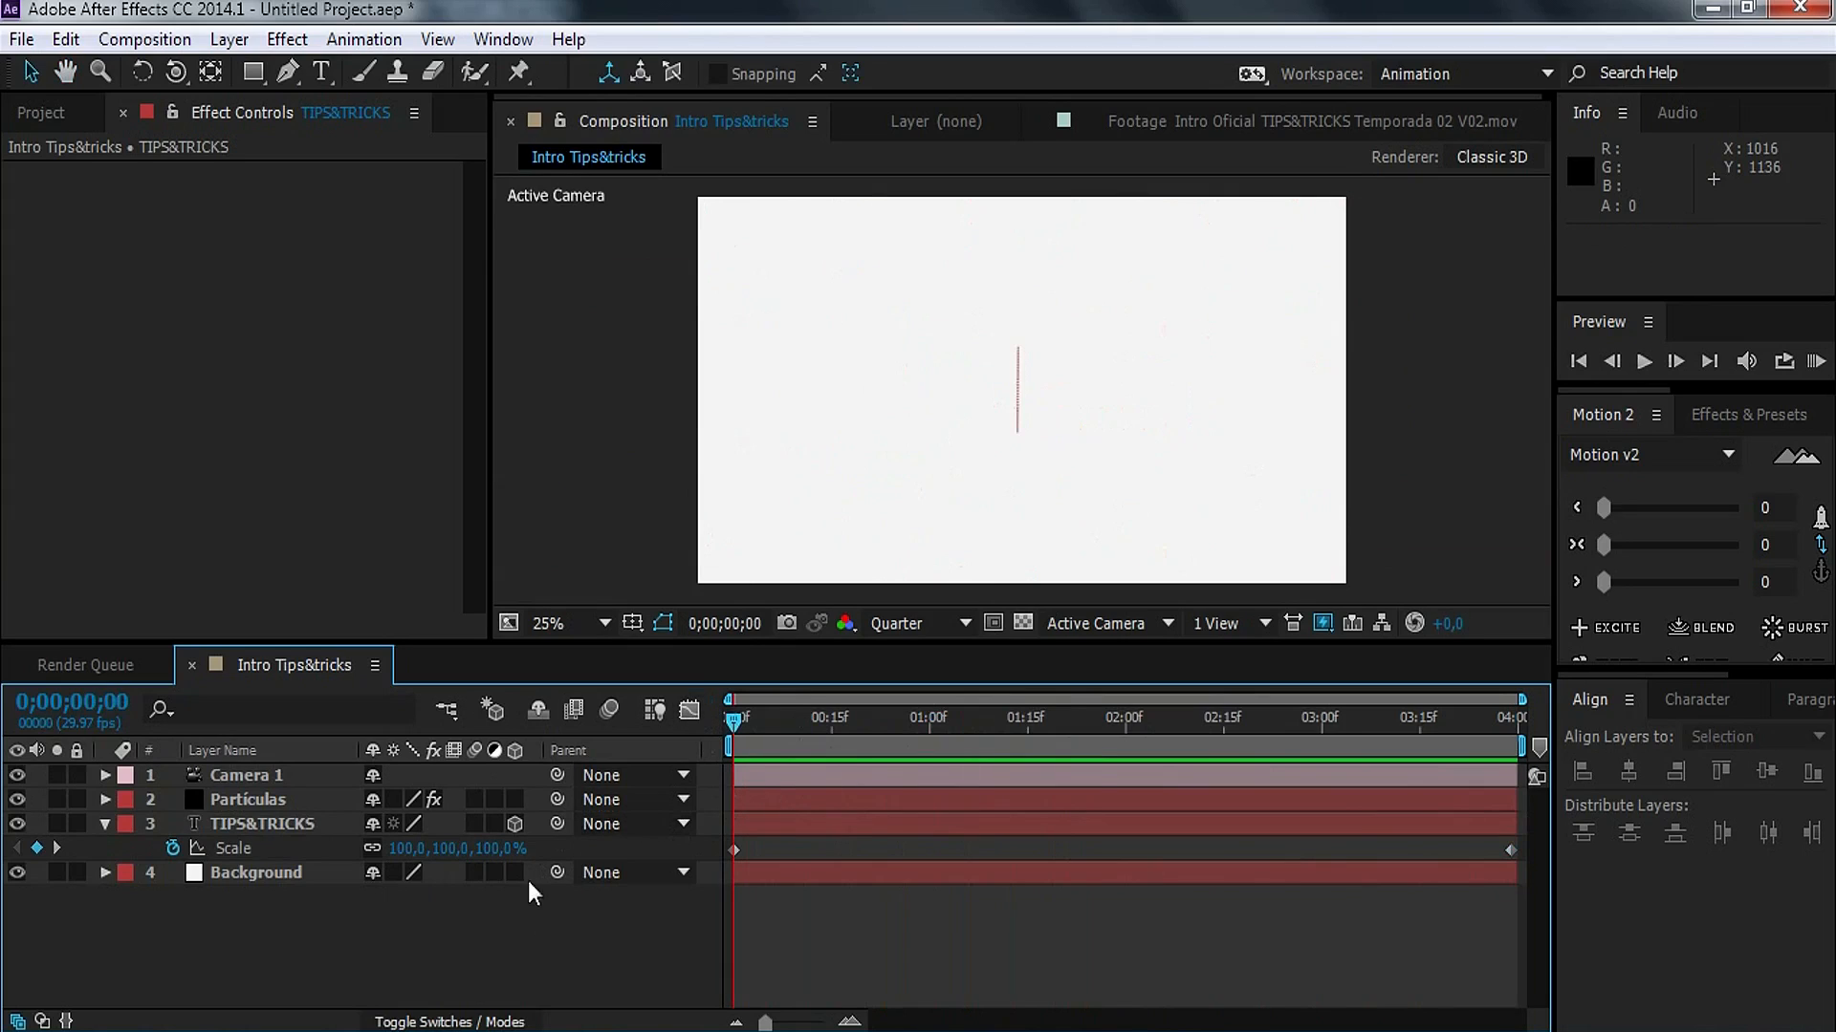
Step: Enable motion blur on the TIPS&TRICKS and Particulas layers and for the composition, and preview the blurred animation
left_click(472, 829)
left_click(474, 797)
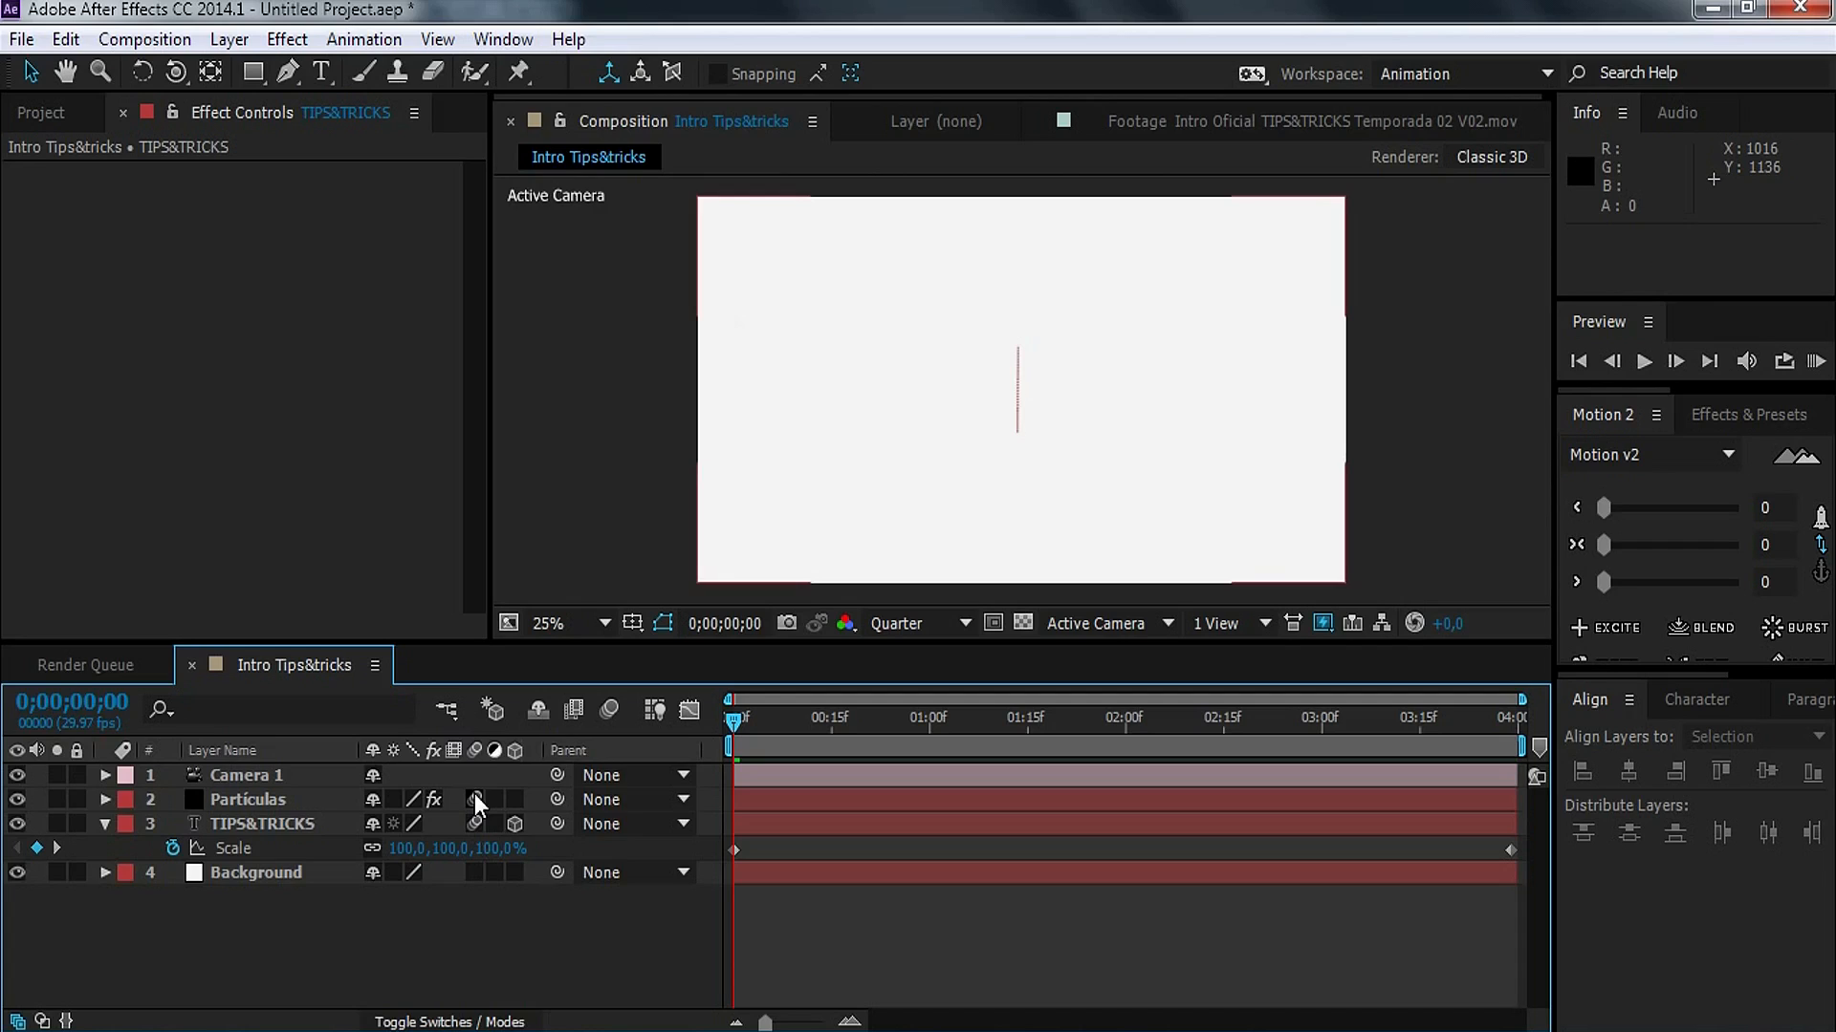
left_click(611, 709)
key("space")
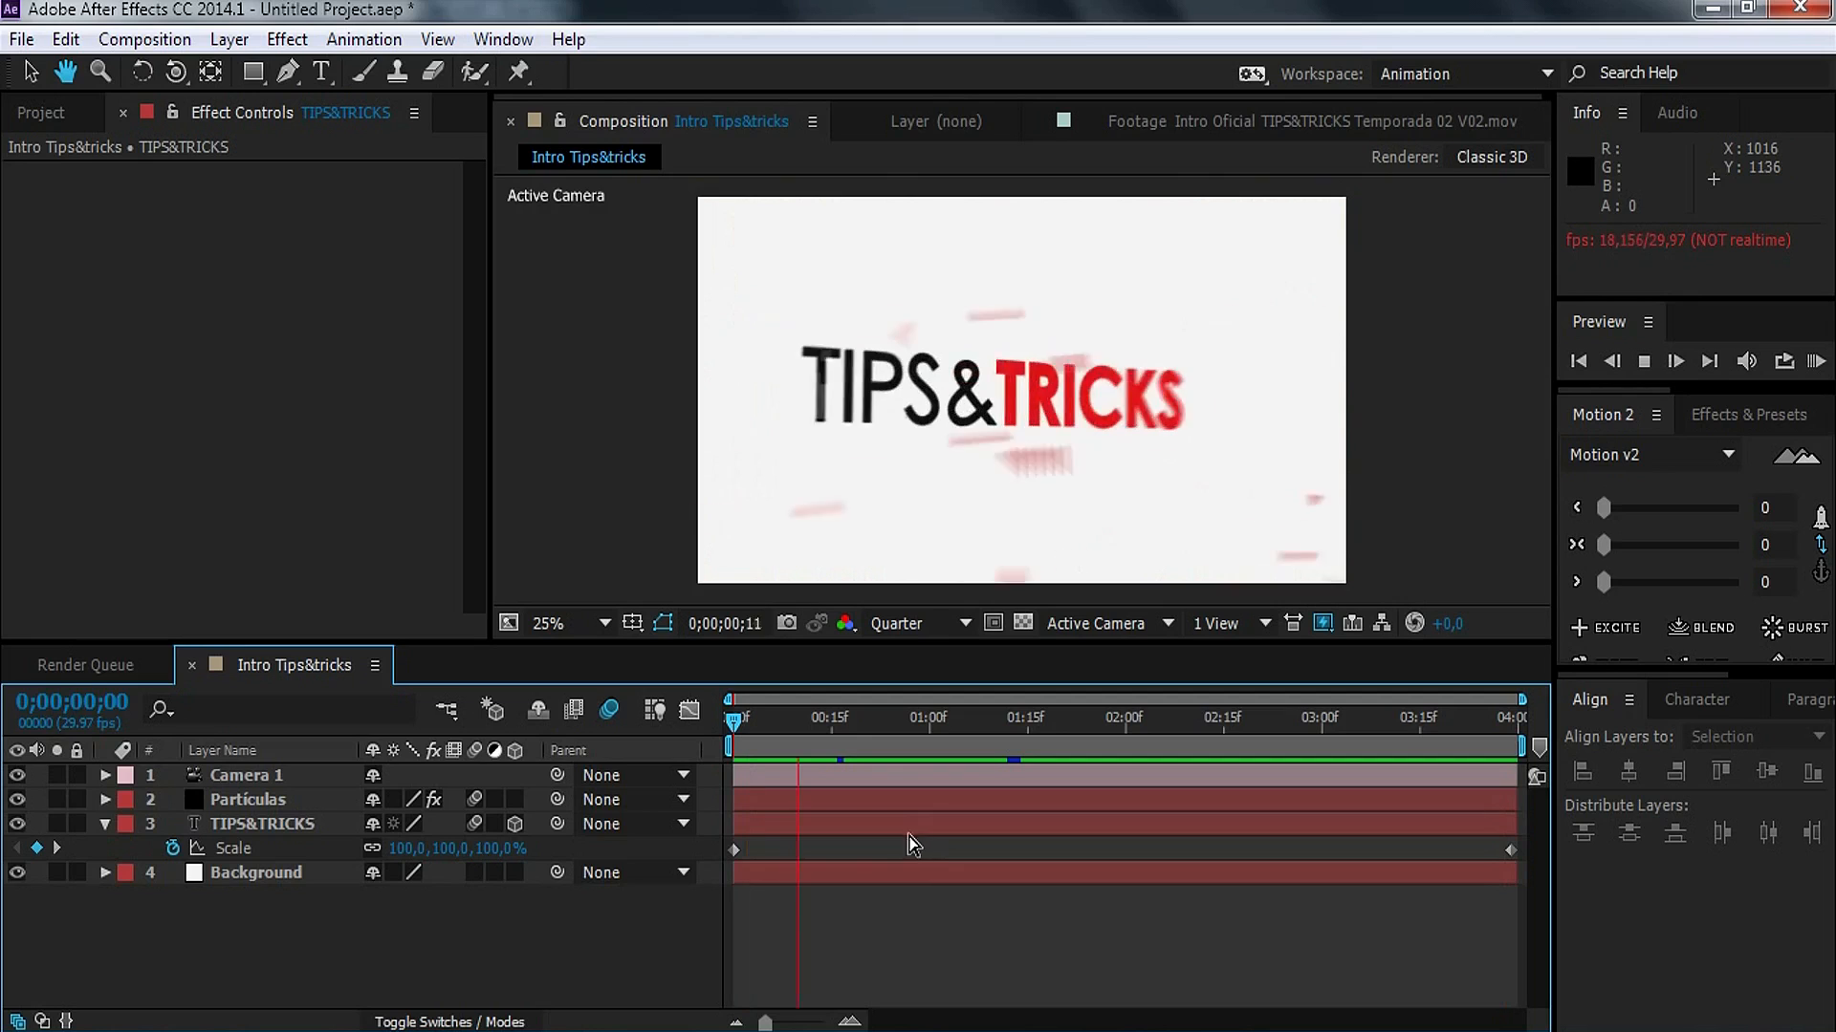
left_click_drag(936, 719, 979, 777)
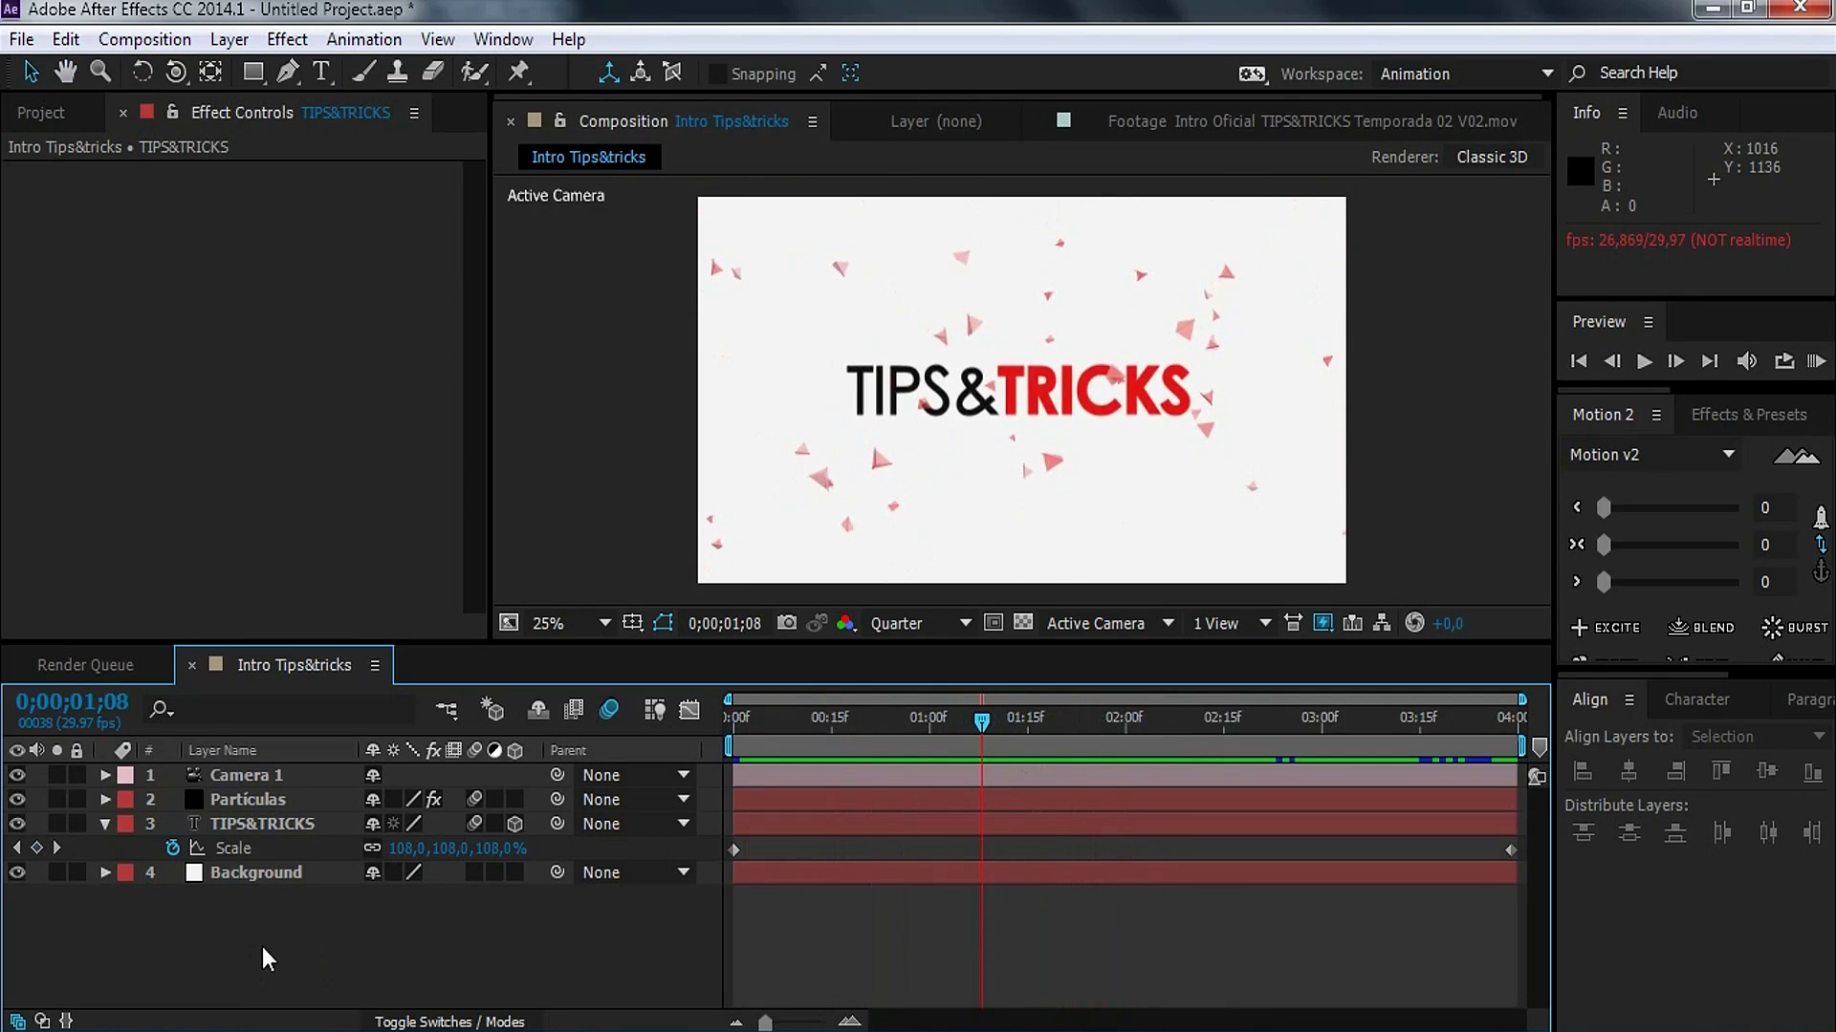
Step: Add brbr3.png to the composition directly above the Background layer and scale it to 157% to cover the frame
left_click(255, 875)
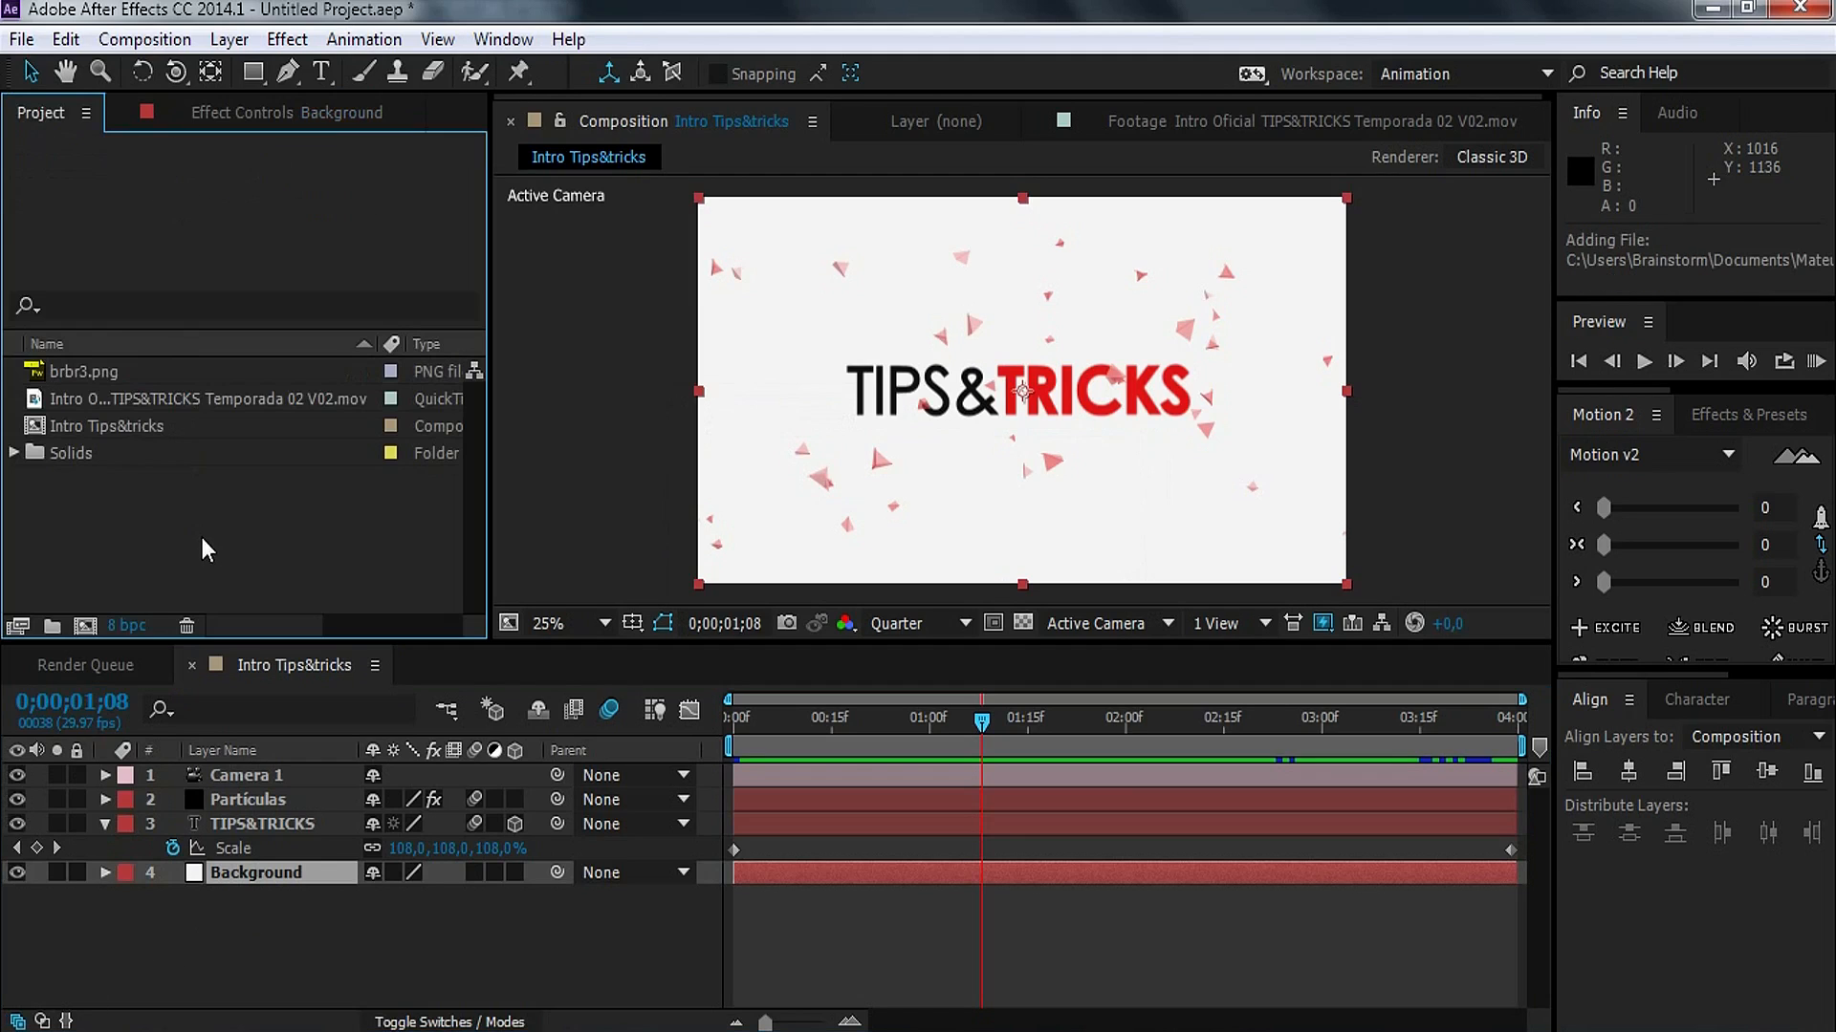
left_click(102, 375)
left_click_drag(75, 371, 285, 861)
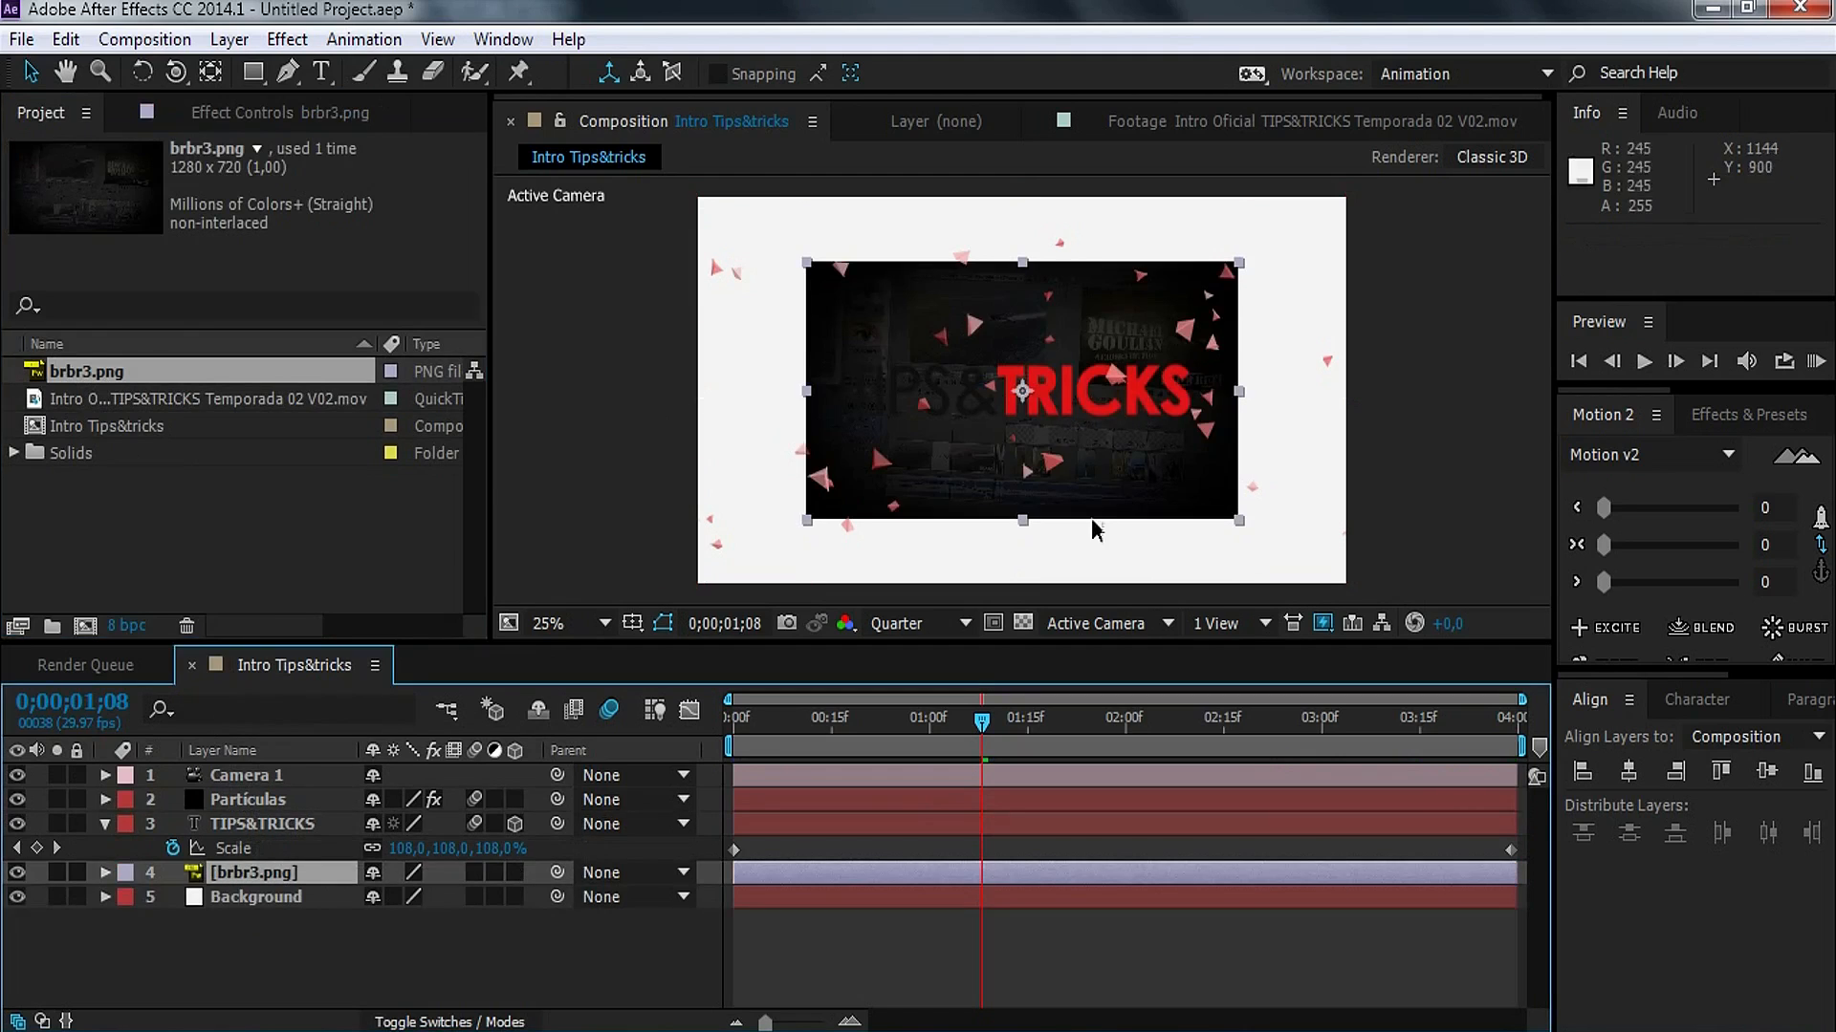
key("s")
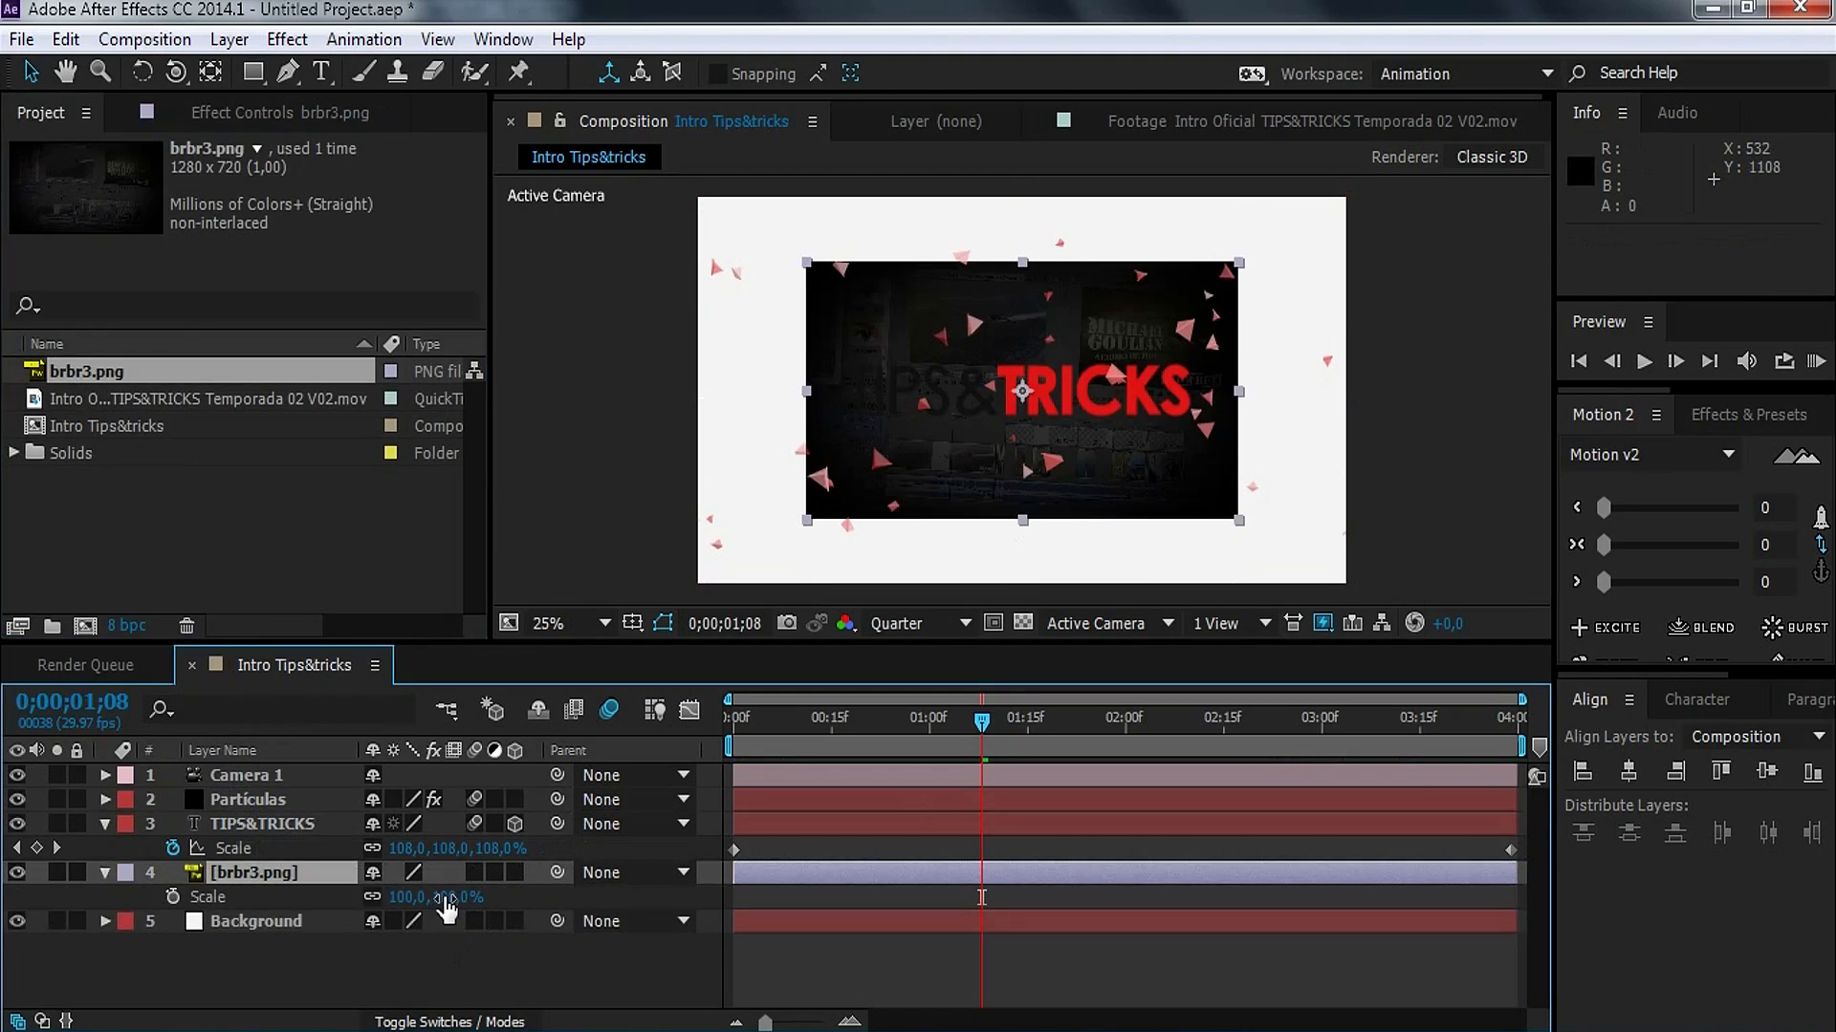
left_click_drag(449, 899, 547, 899)
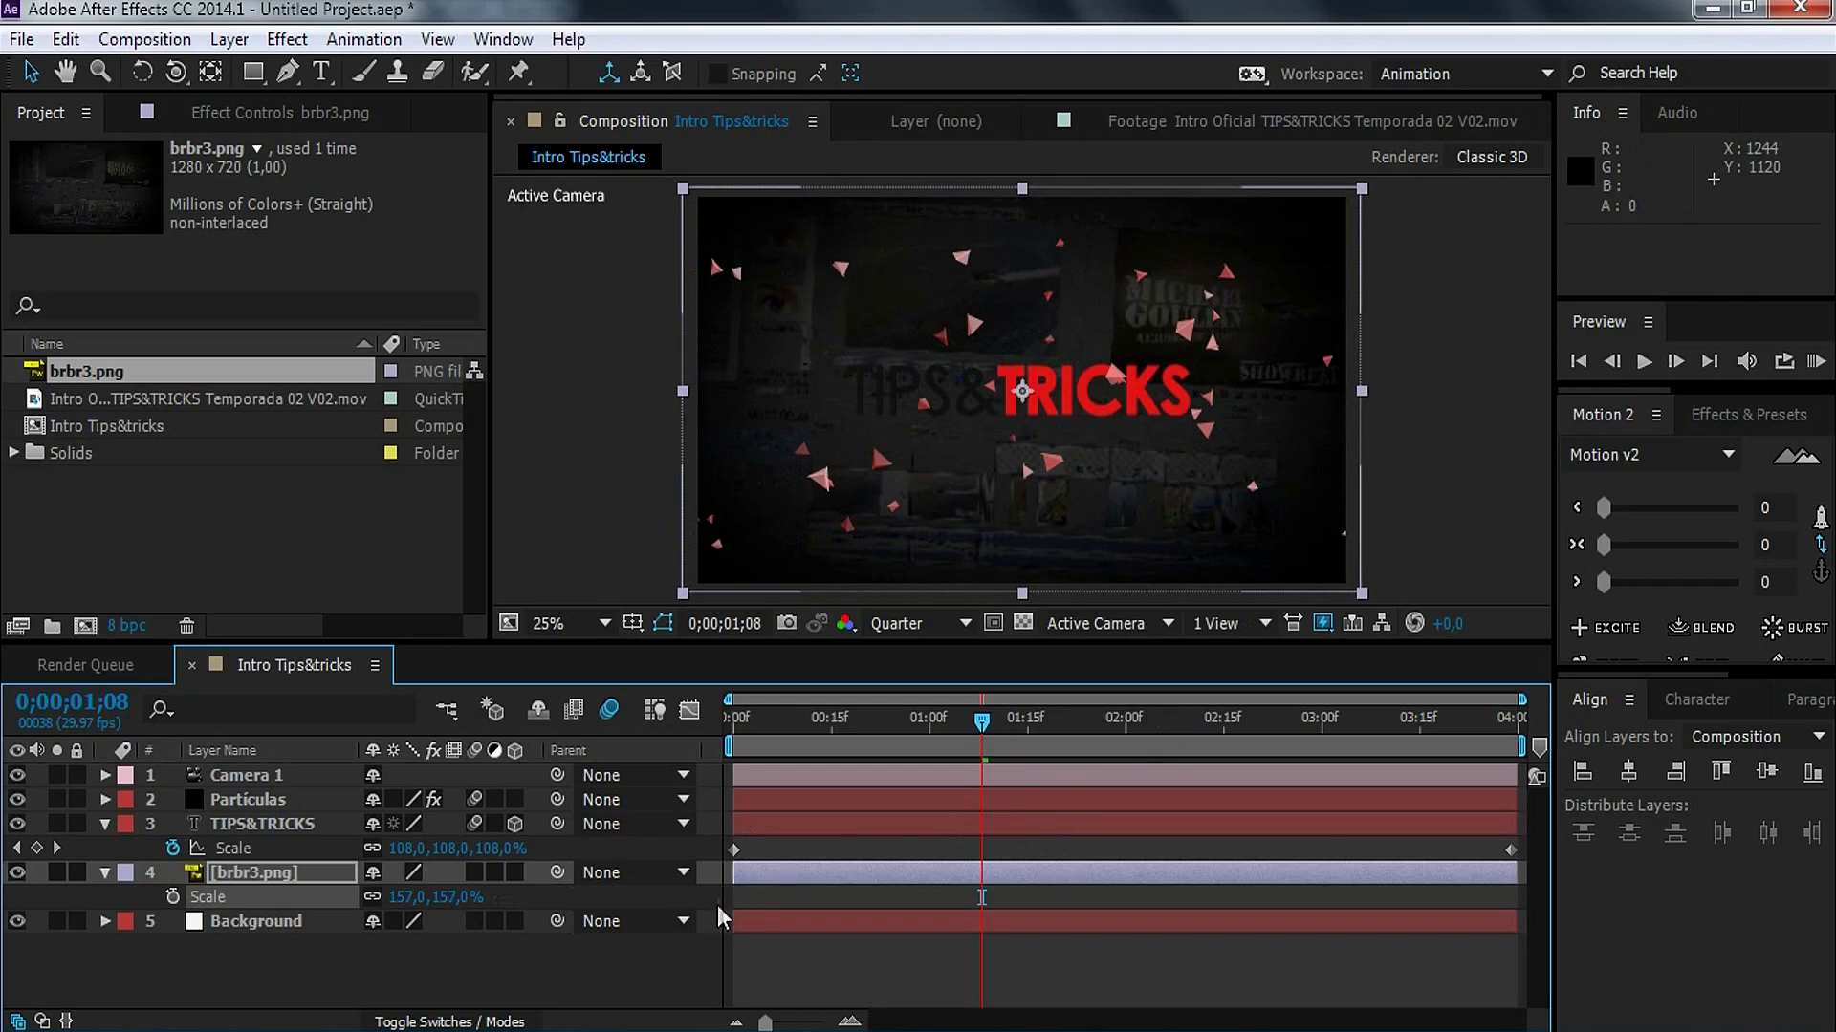
key("s")
left_click(475, 959)
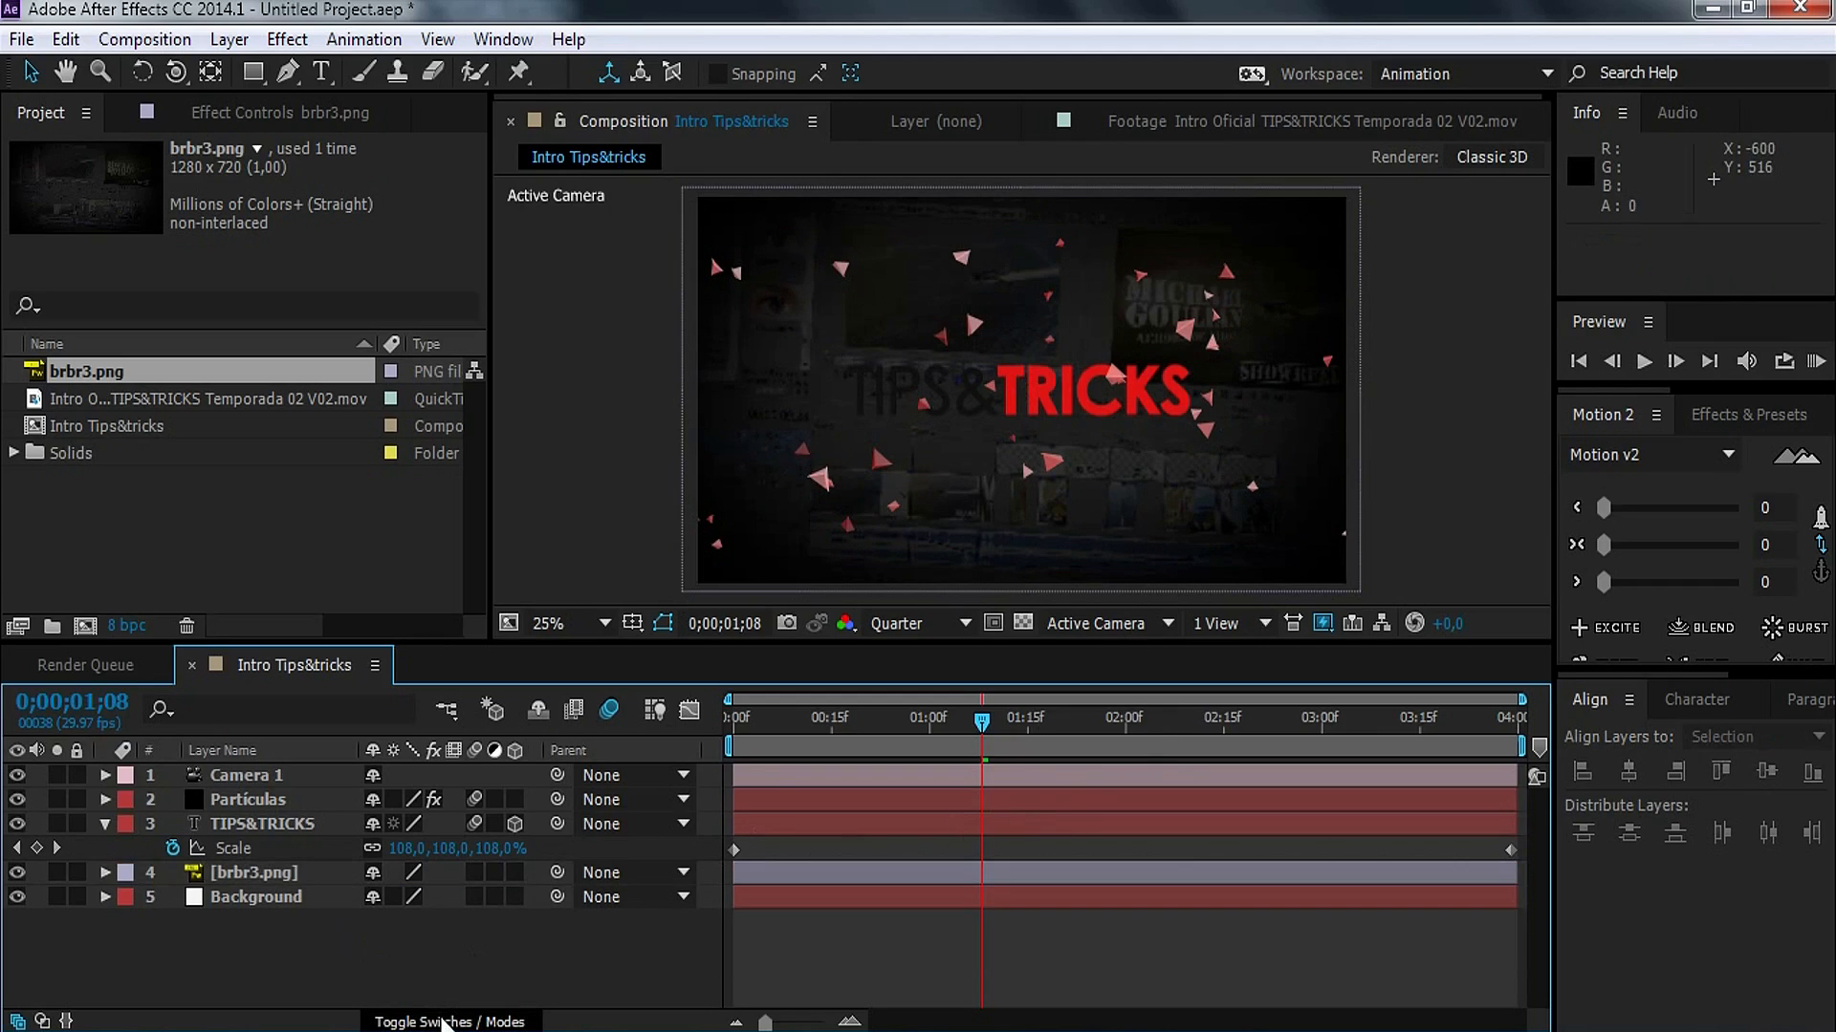
Step: Show the layer blending modes and set the brbr3.png layer's mode to Difference
left_click(445, 1022)
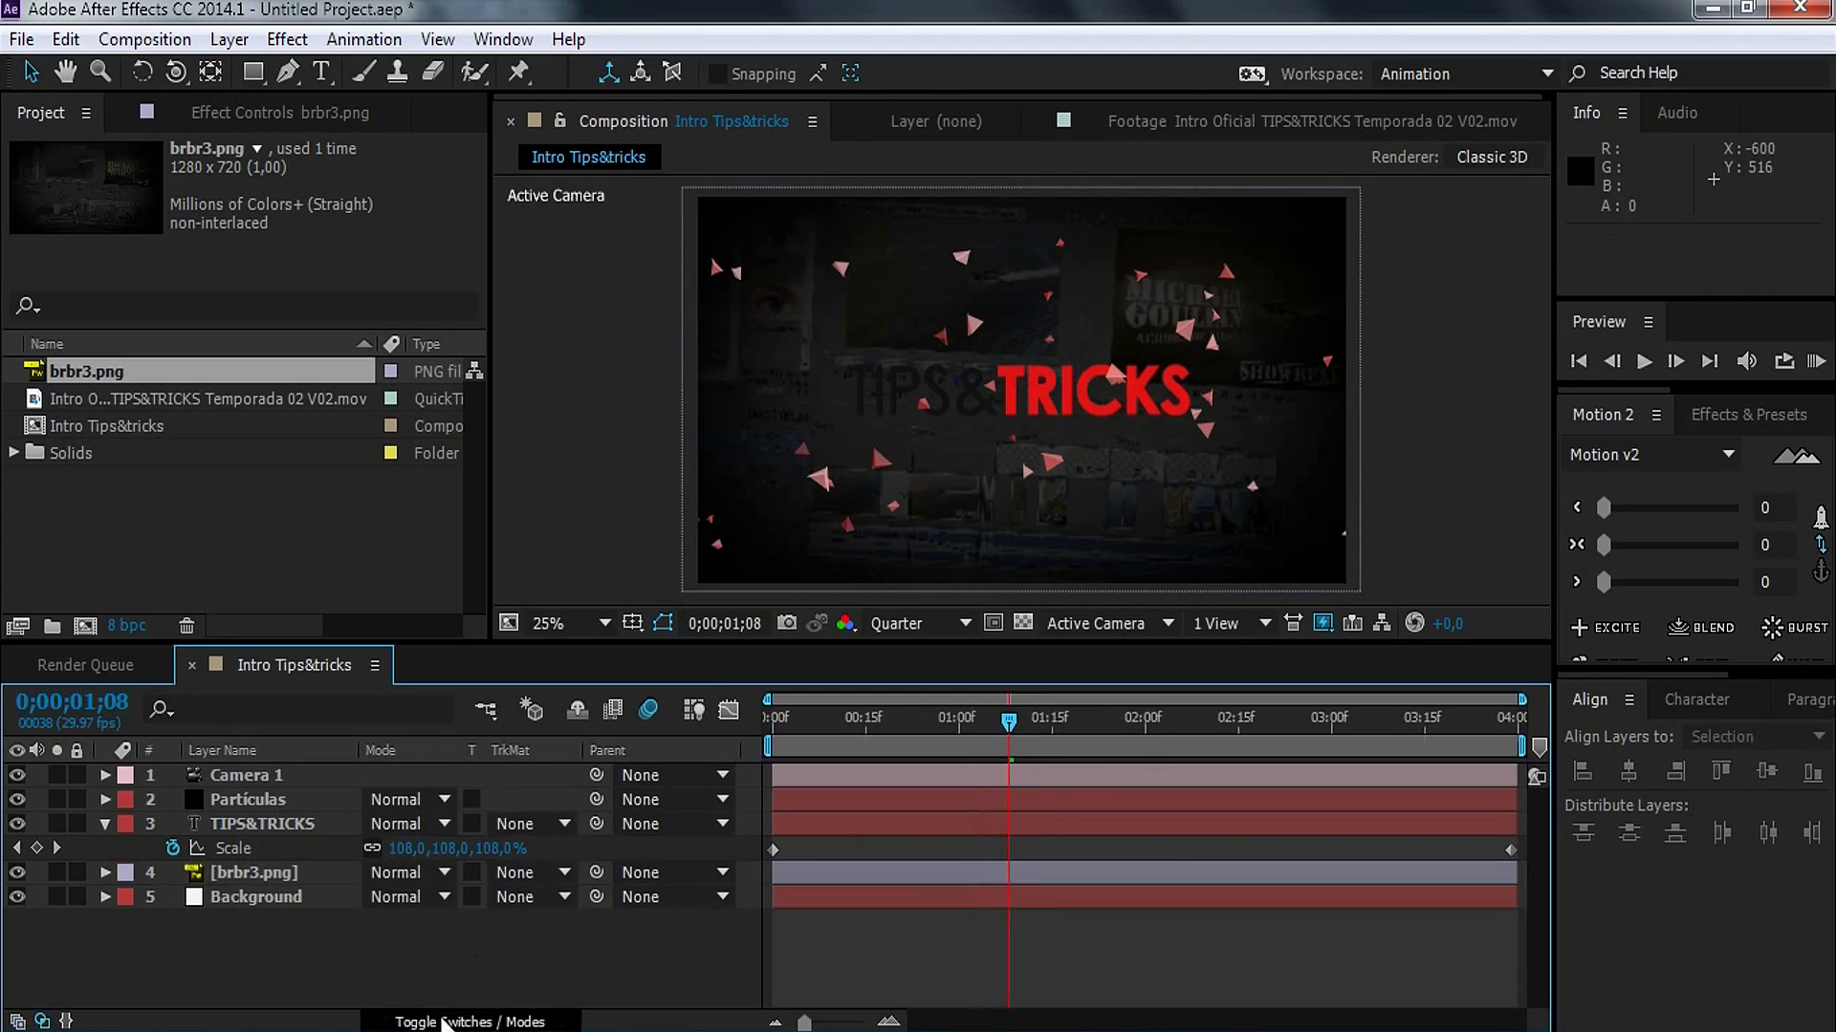
left_click(304, 870)
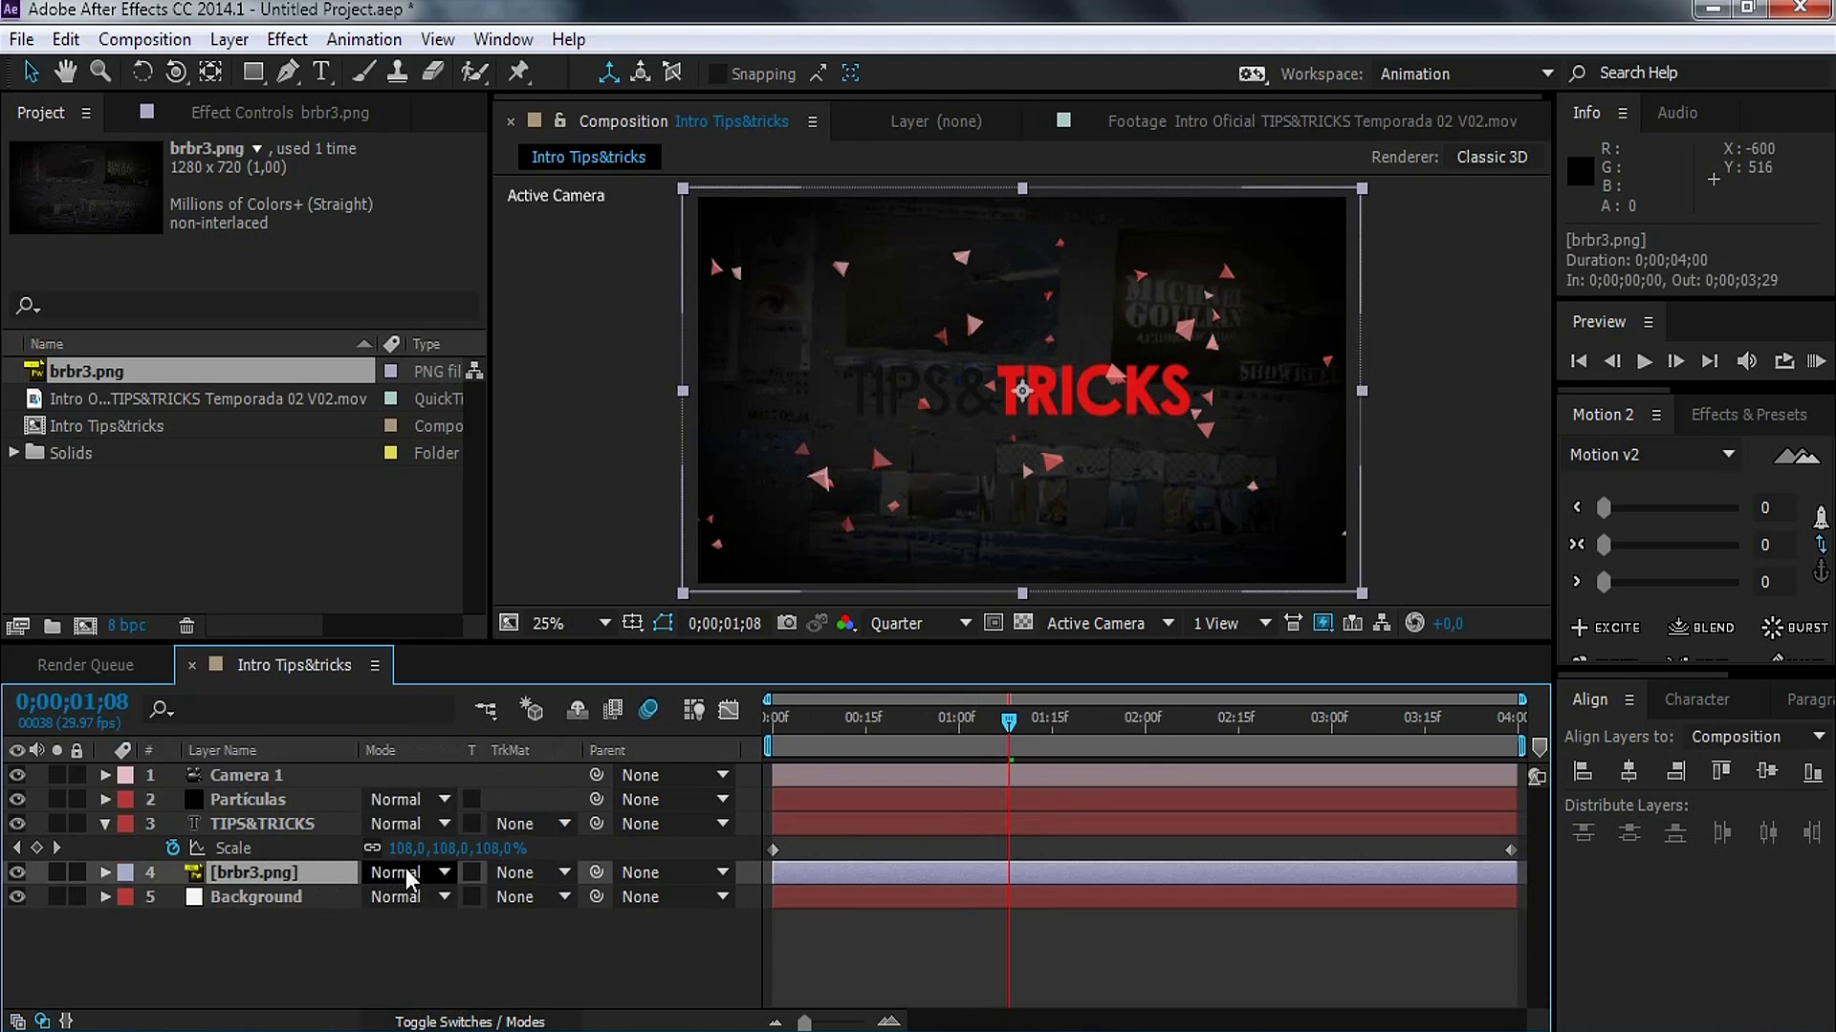
left_click(402, 878)
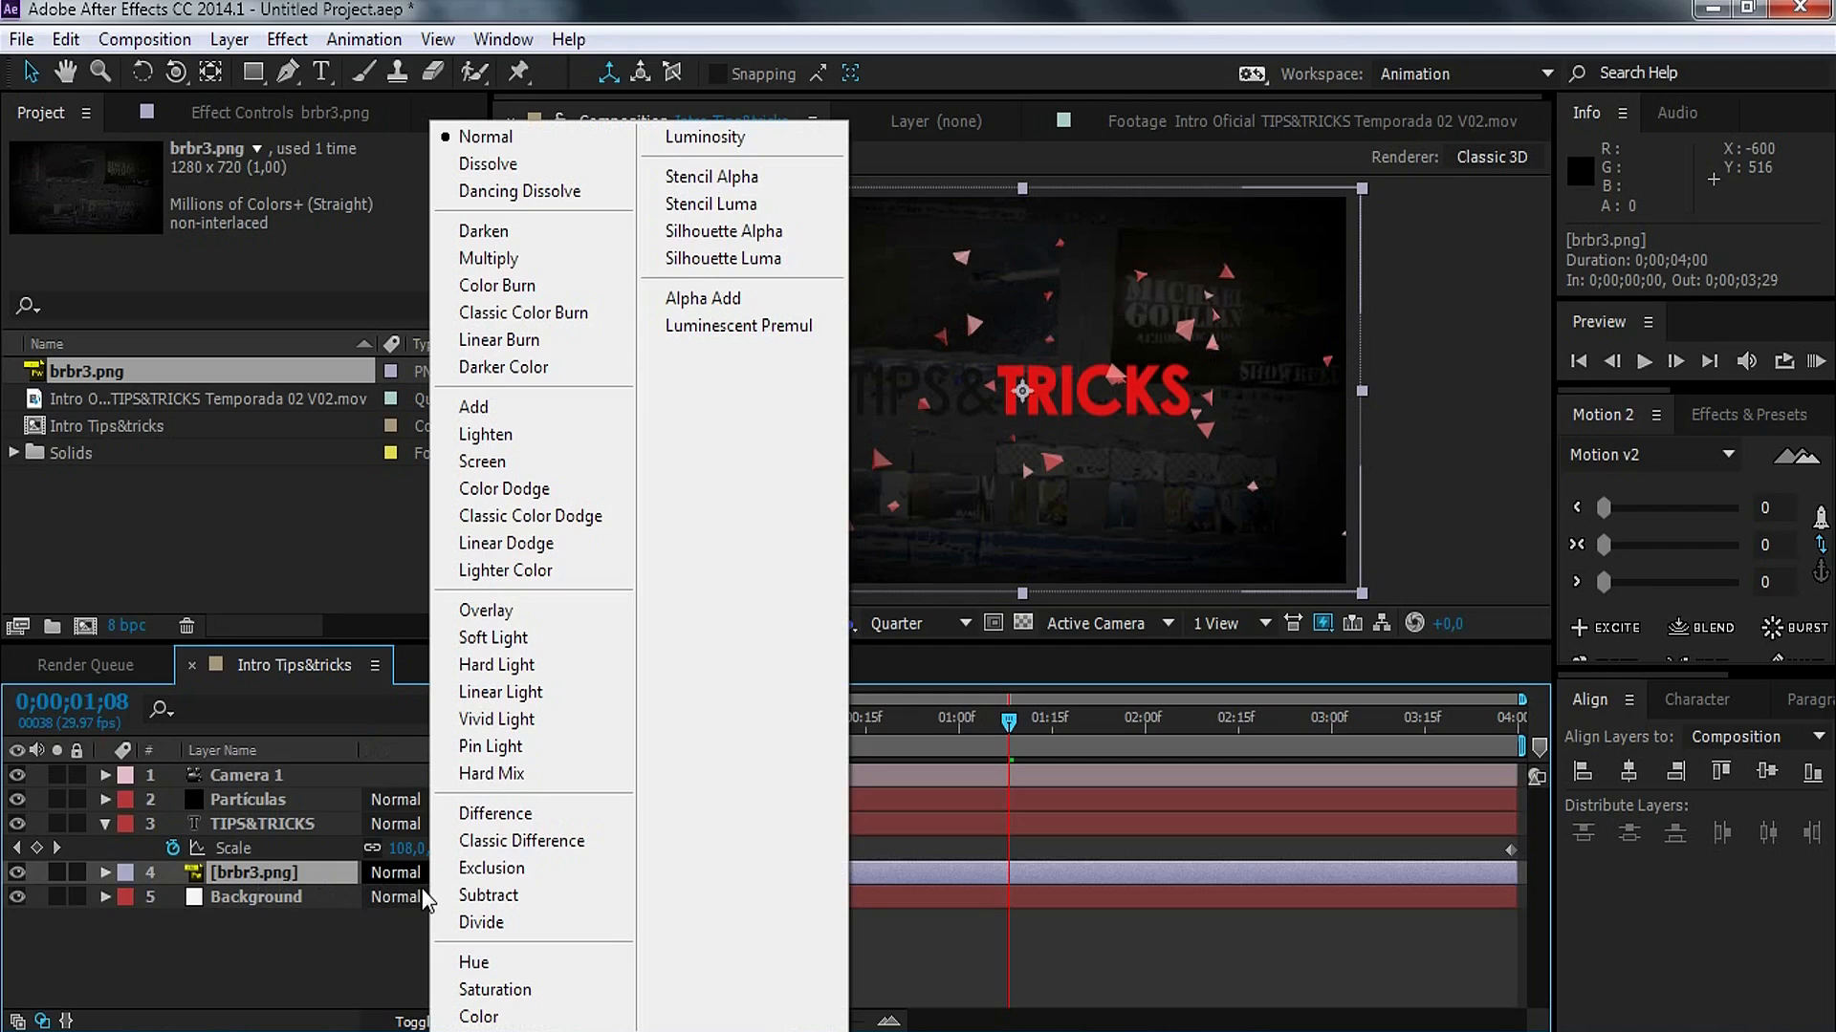
left_click(531, 814)
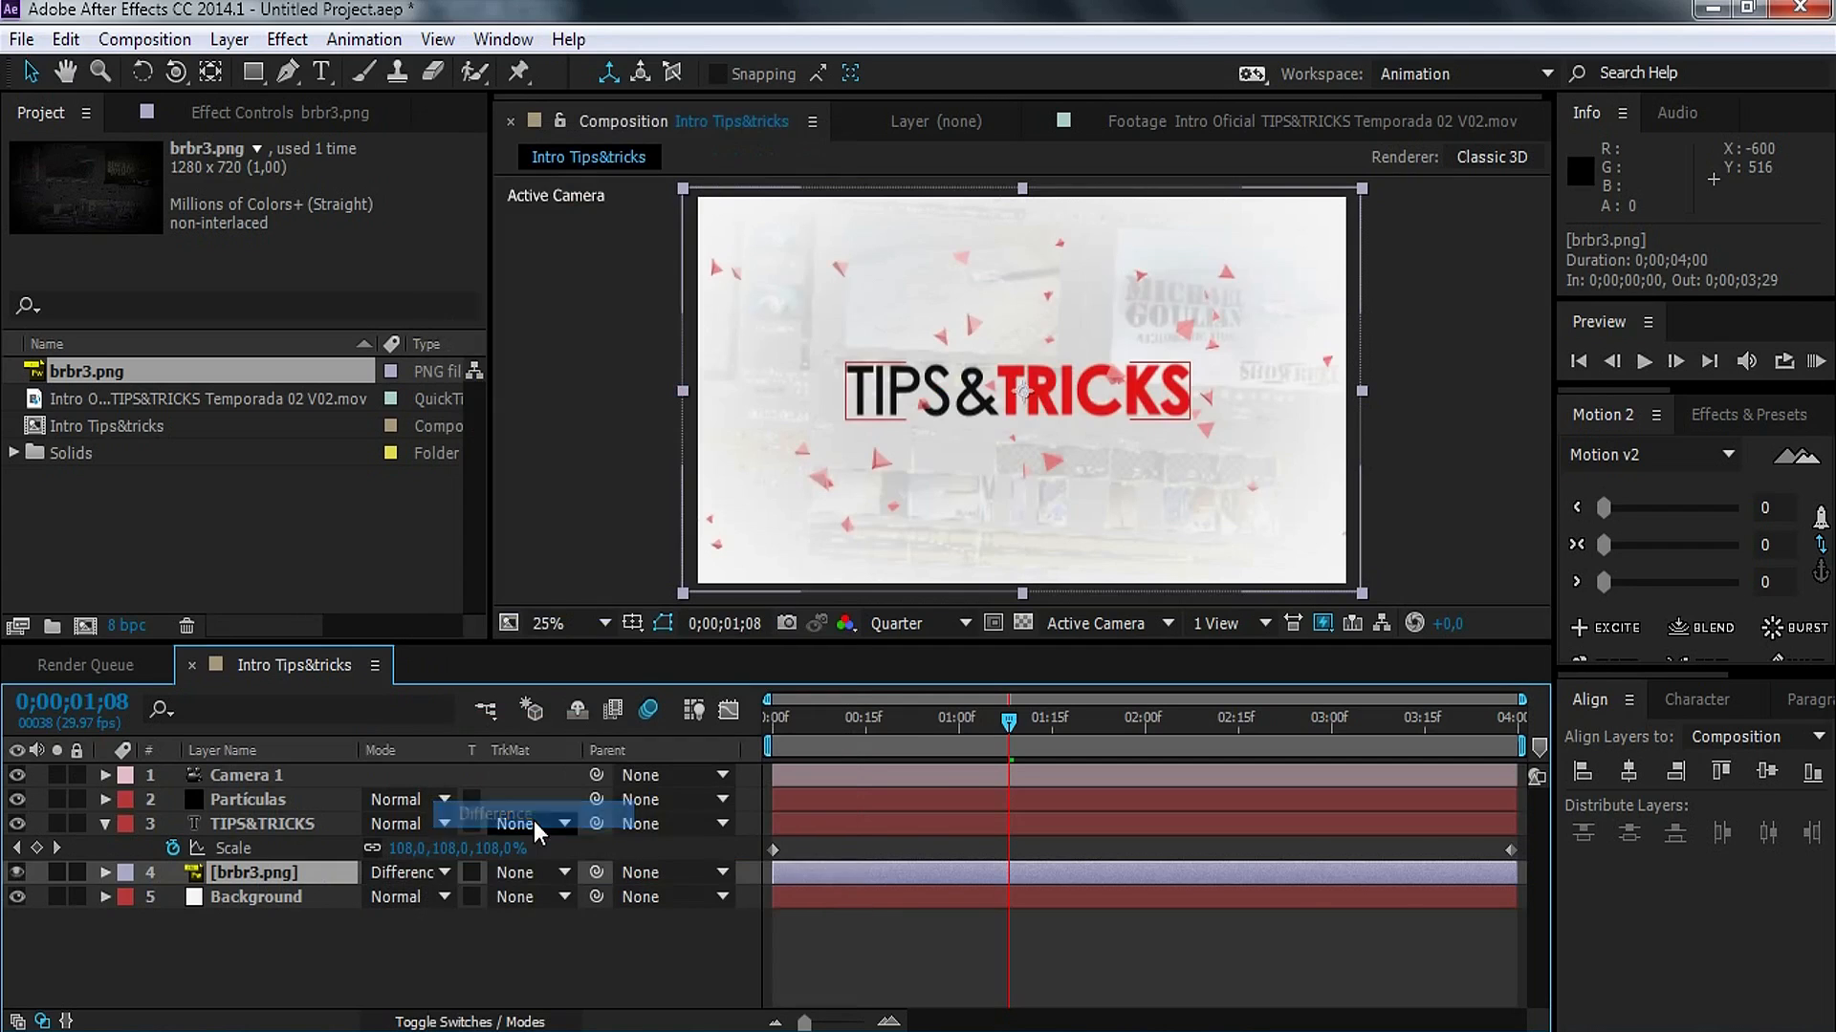
Step: Set the brbr3.png layer's Opacity to 15% and fine-tune it to 22%
key("t")
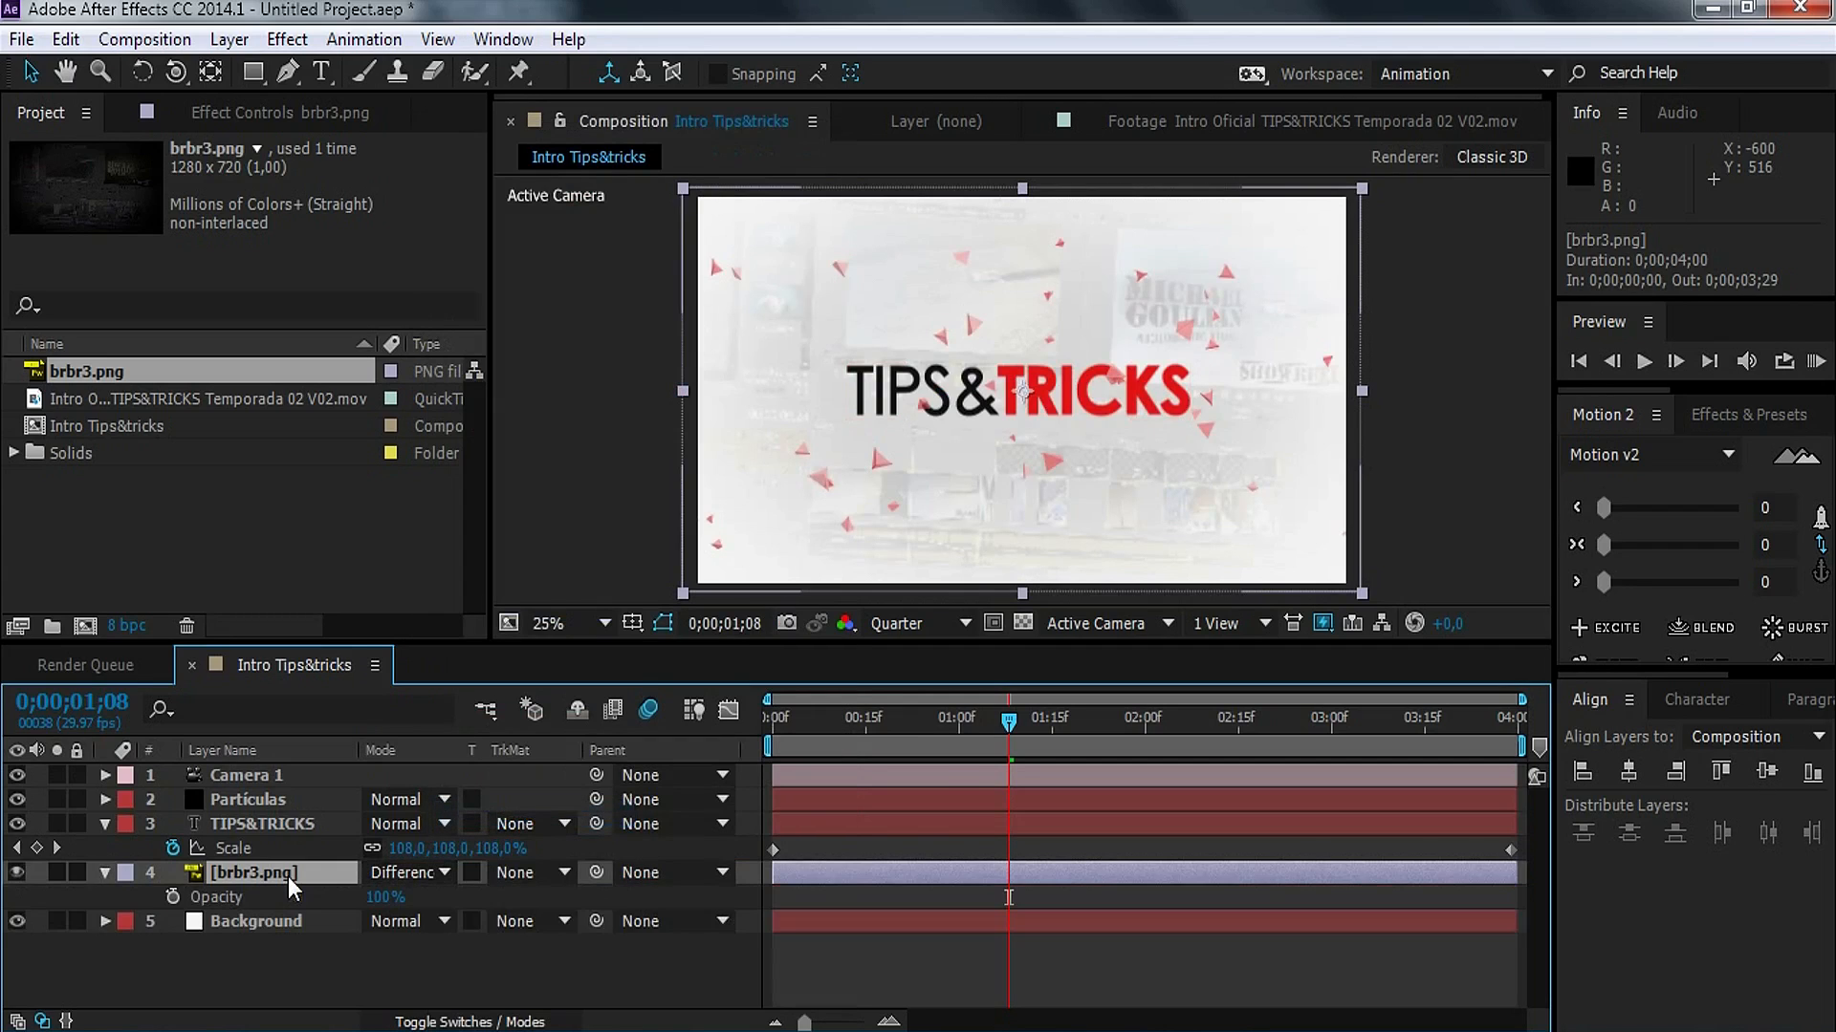
left_click(384, 901)
type("15")
key("Return")
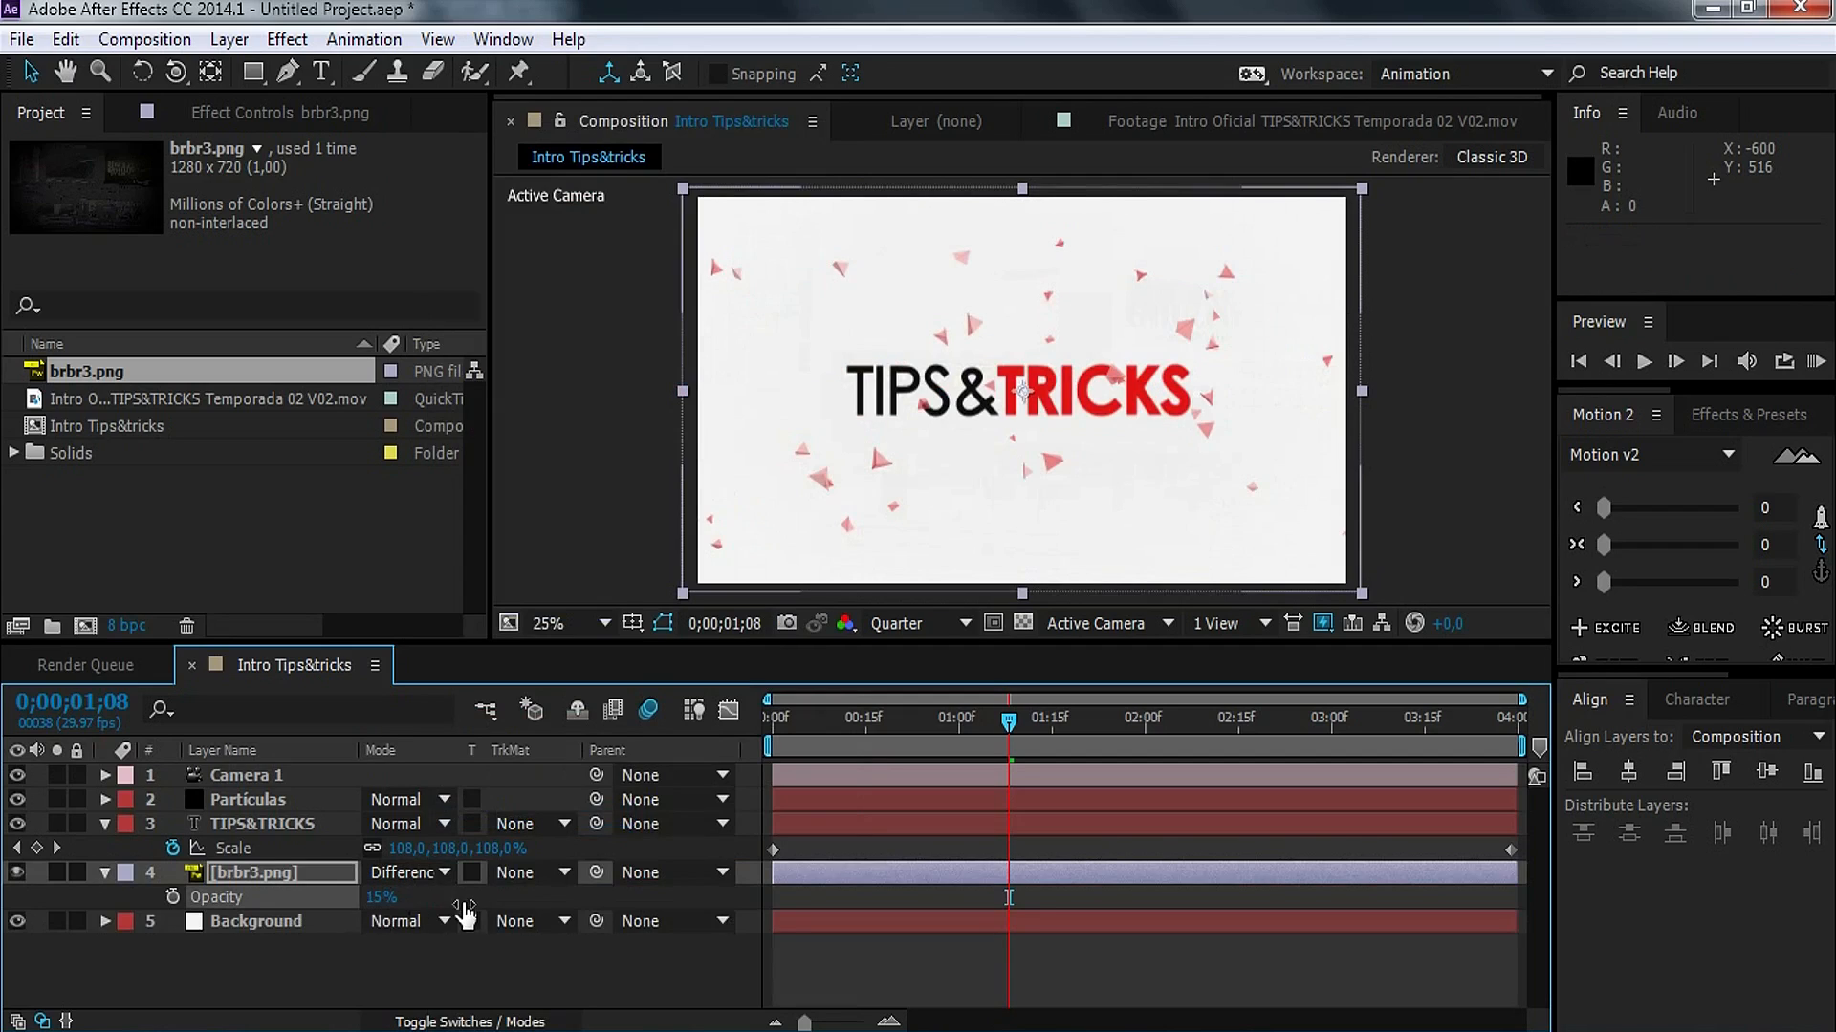
mouse_move(379, 904)
left_mouse_down()
mouse_move(420, 902)
mouse_move(404, 901)
left_mouse_up()
left_click(902, 981)
Step: Collapse the brbr3.png layer's properties and preview the textured background from the start of the composition
key("Home")
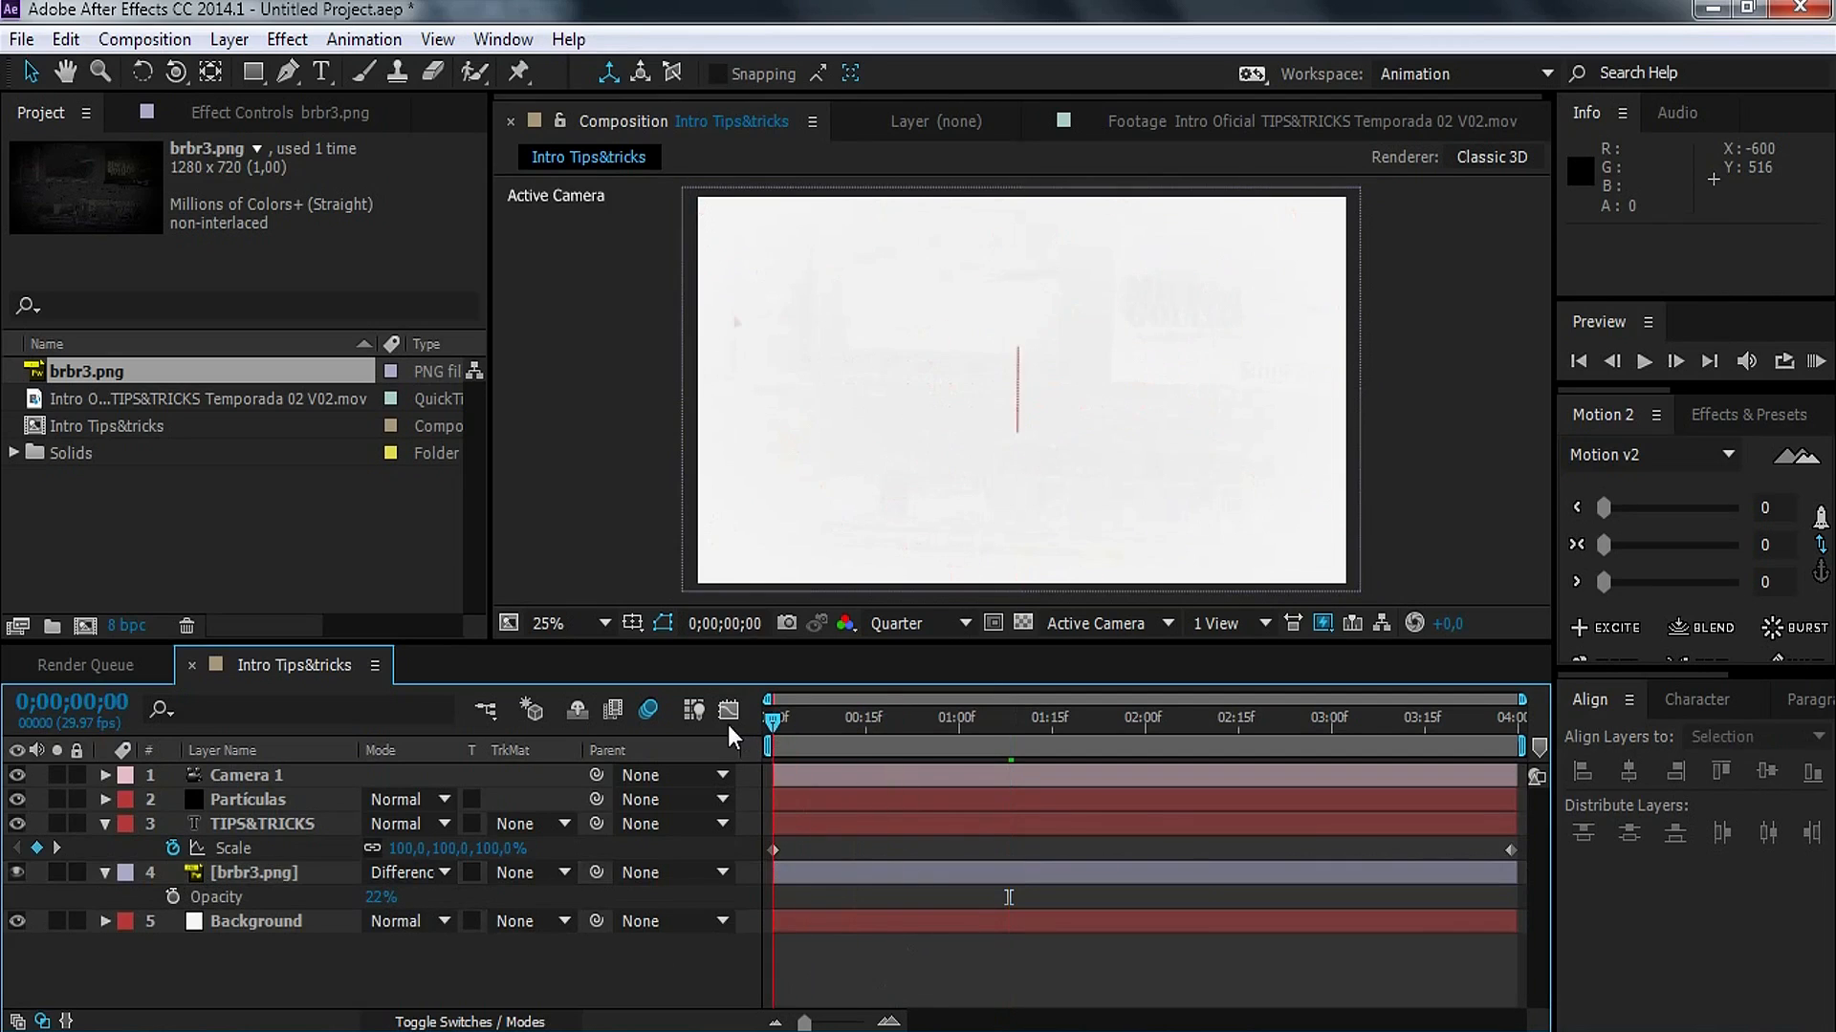
left_click(106, 874)
key("space")
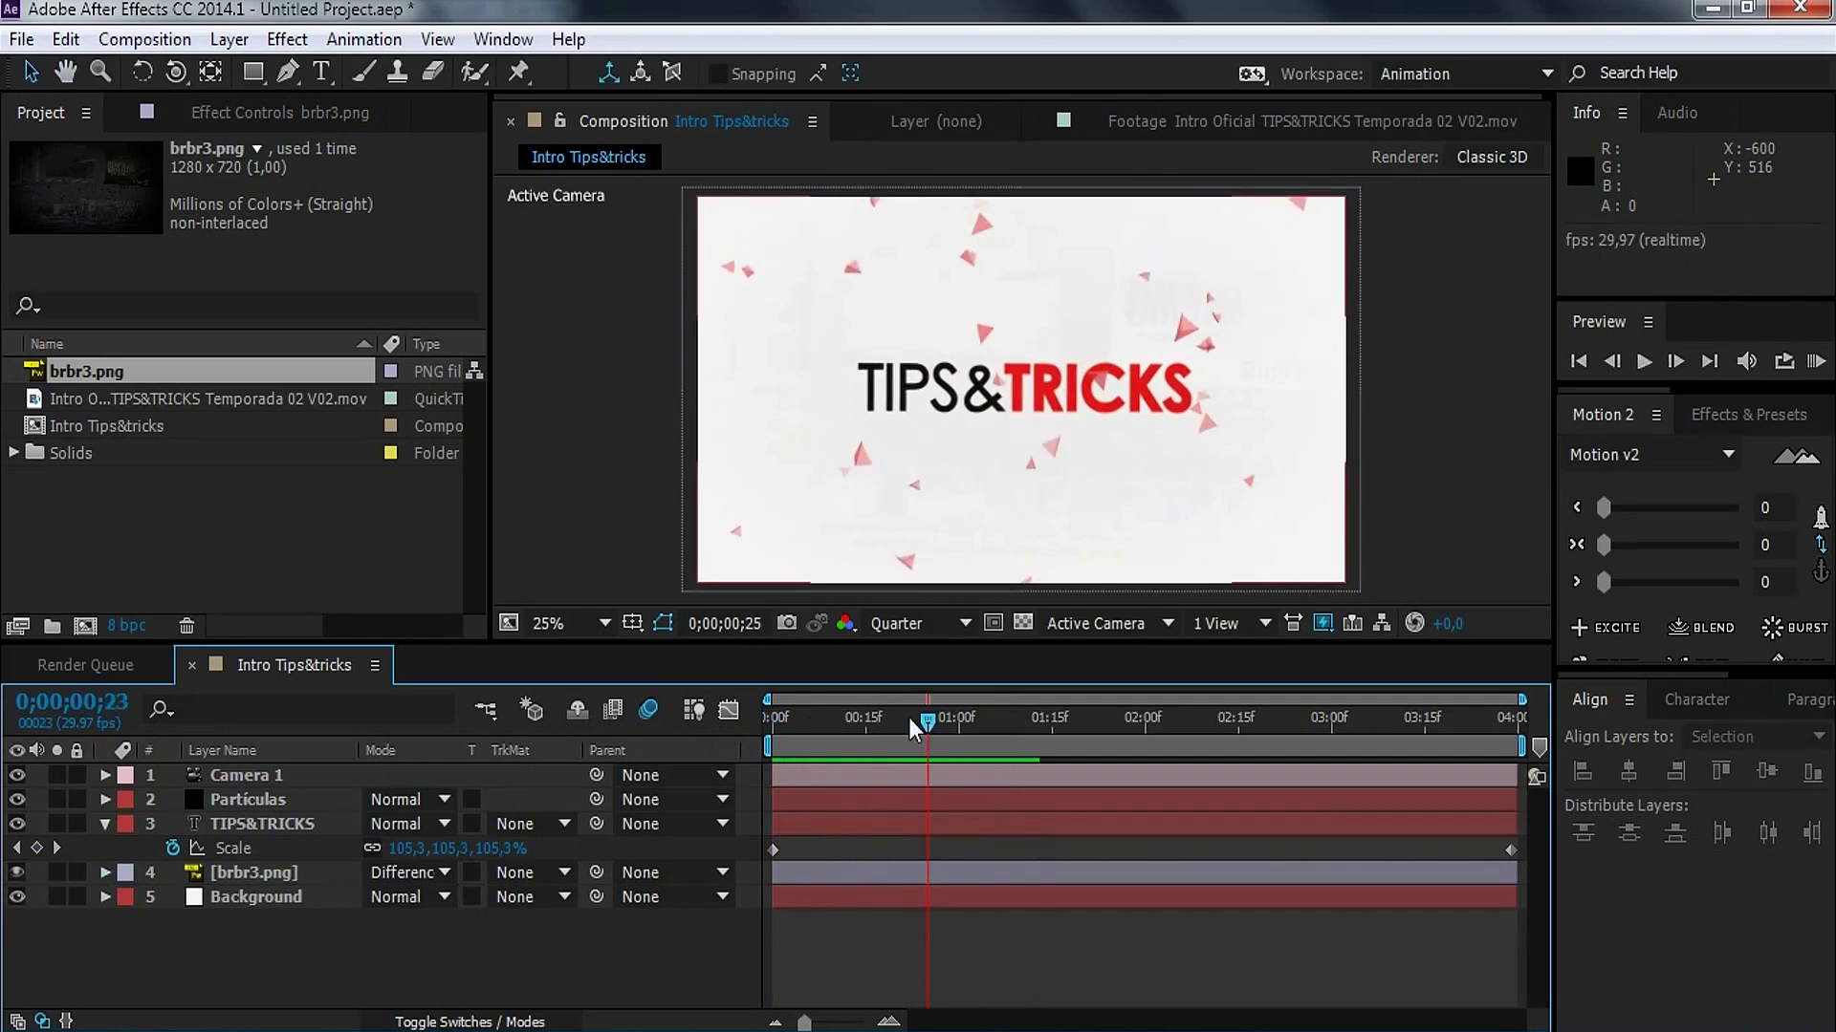
Step: Keyframe the brbr3.png layer's Opacity to fade from 0% at 0;00;00;00 to 22% at about 0;00;00;13
left_click(819, 868)
key("t")
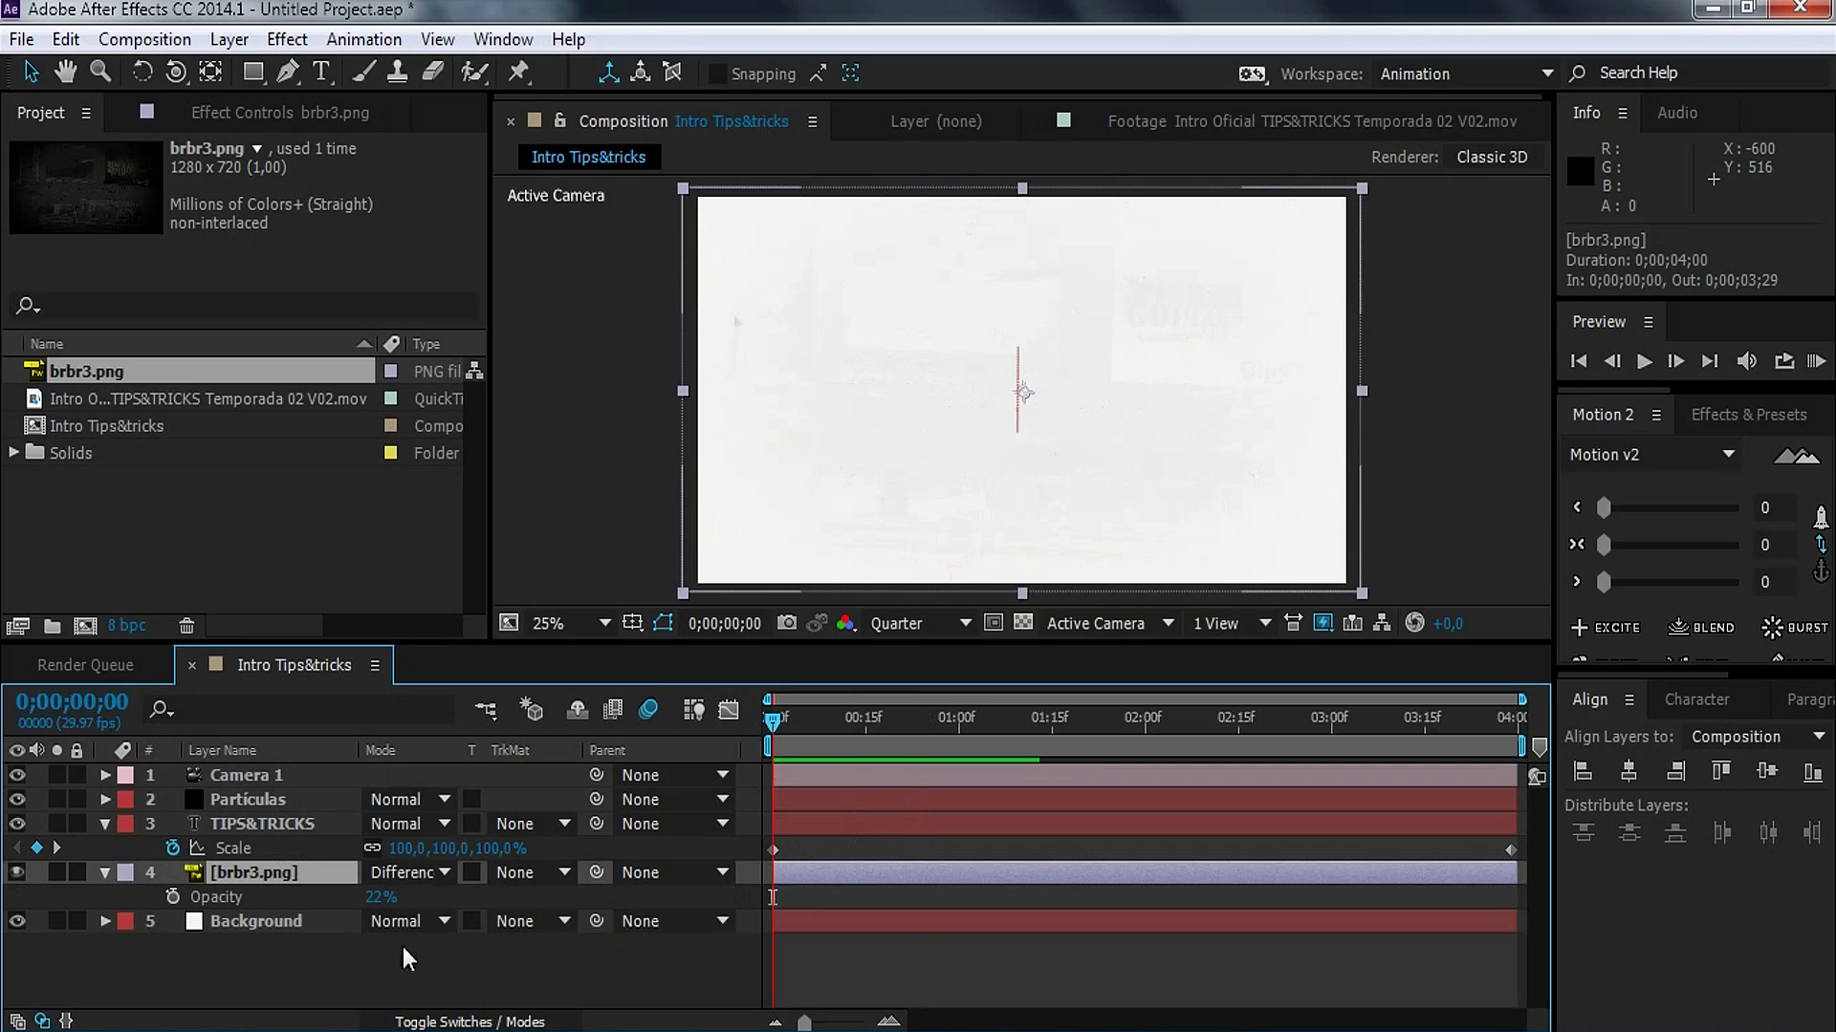
left_click(235, 896)
left_click_drag(774, 898, 824, 899)
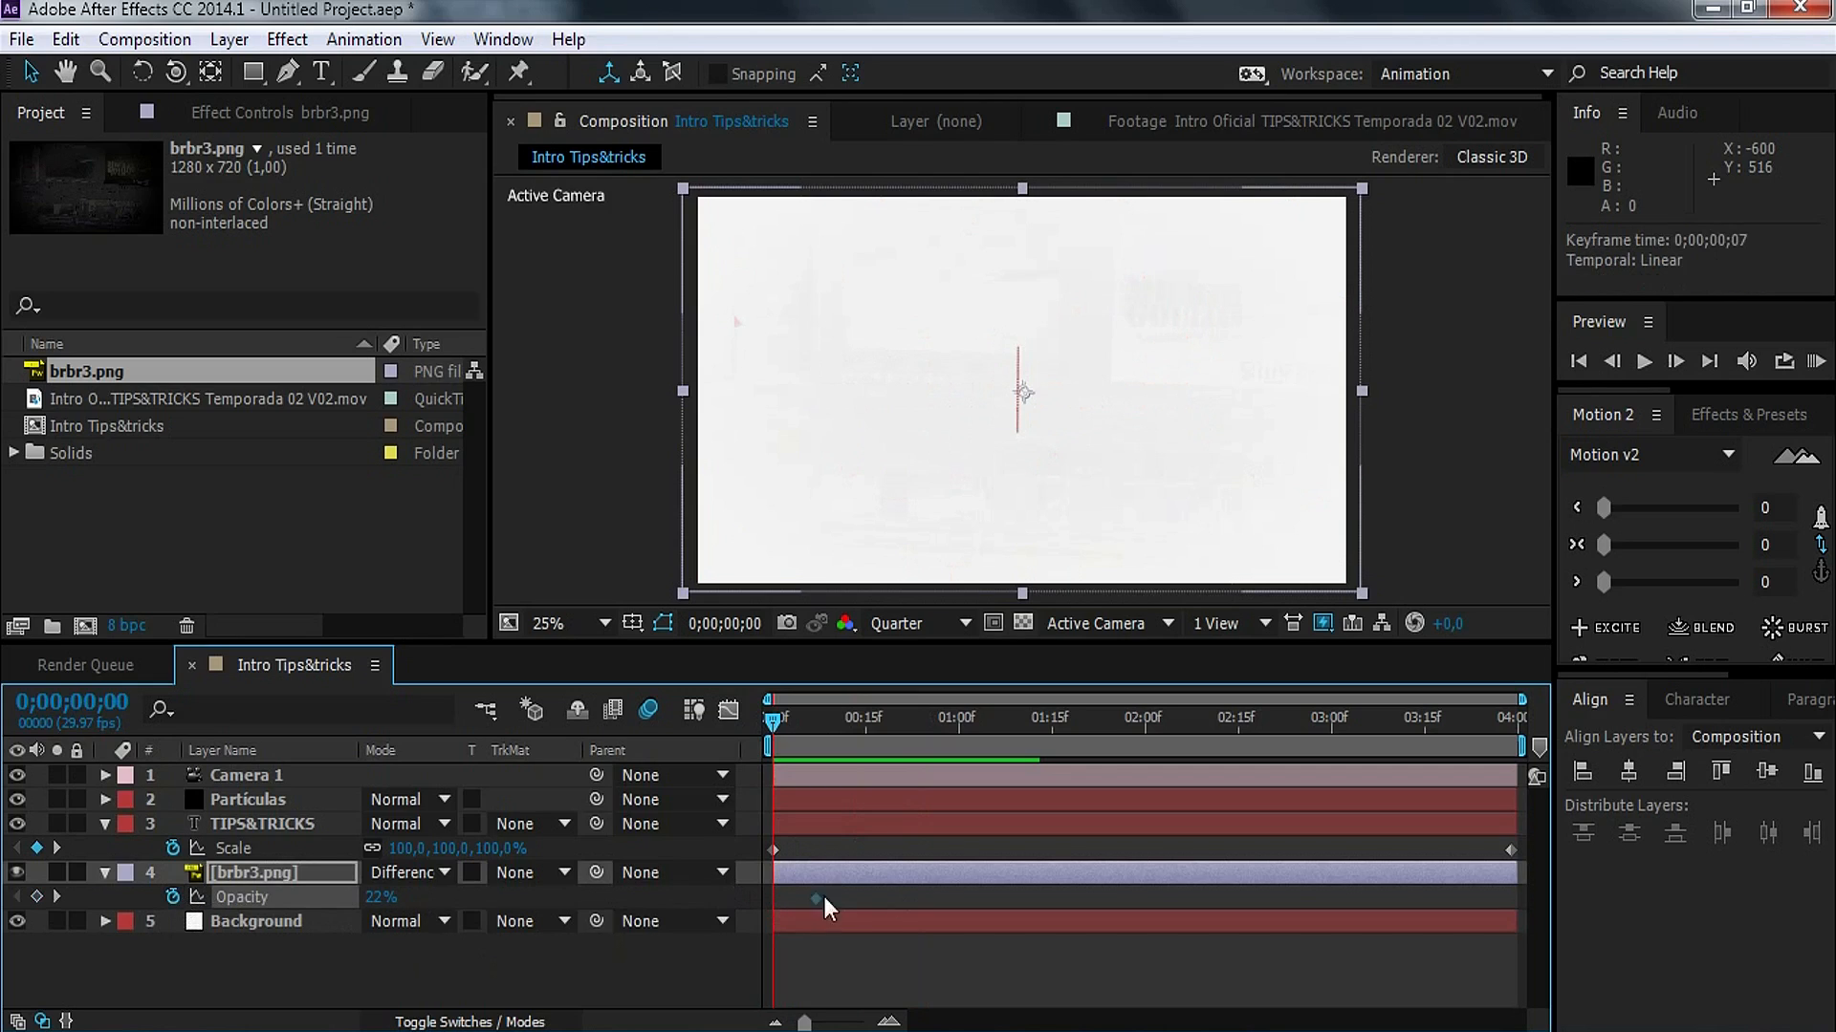
left_click(378, 896)
type("0")
key("Return")
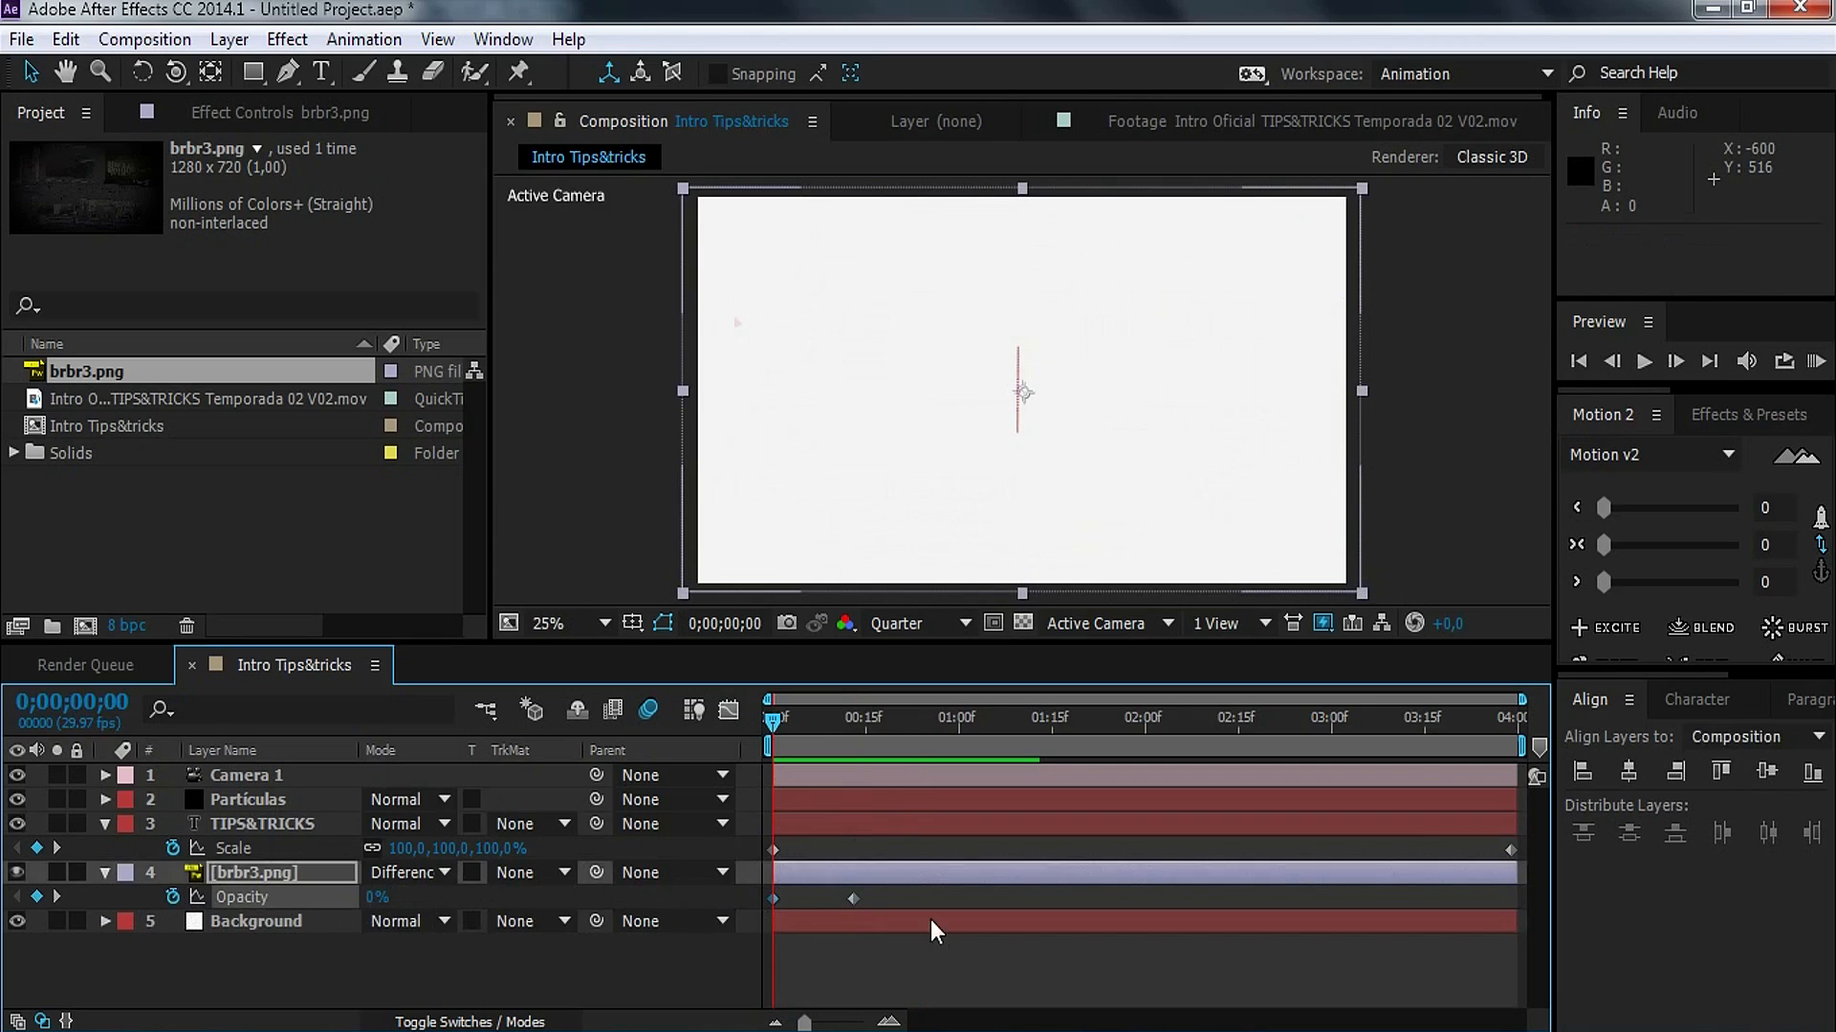
Step: Preview the whole intro with the background fade-in and park the playhead at 0;00;01;21
left_click(927, 964)
key("space")
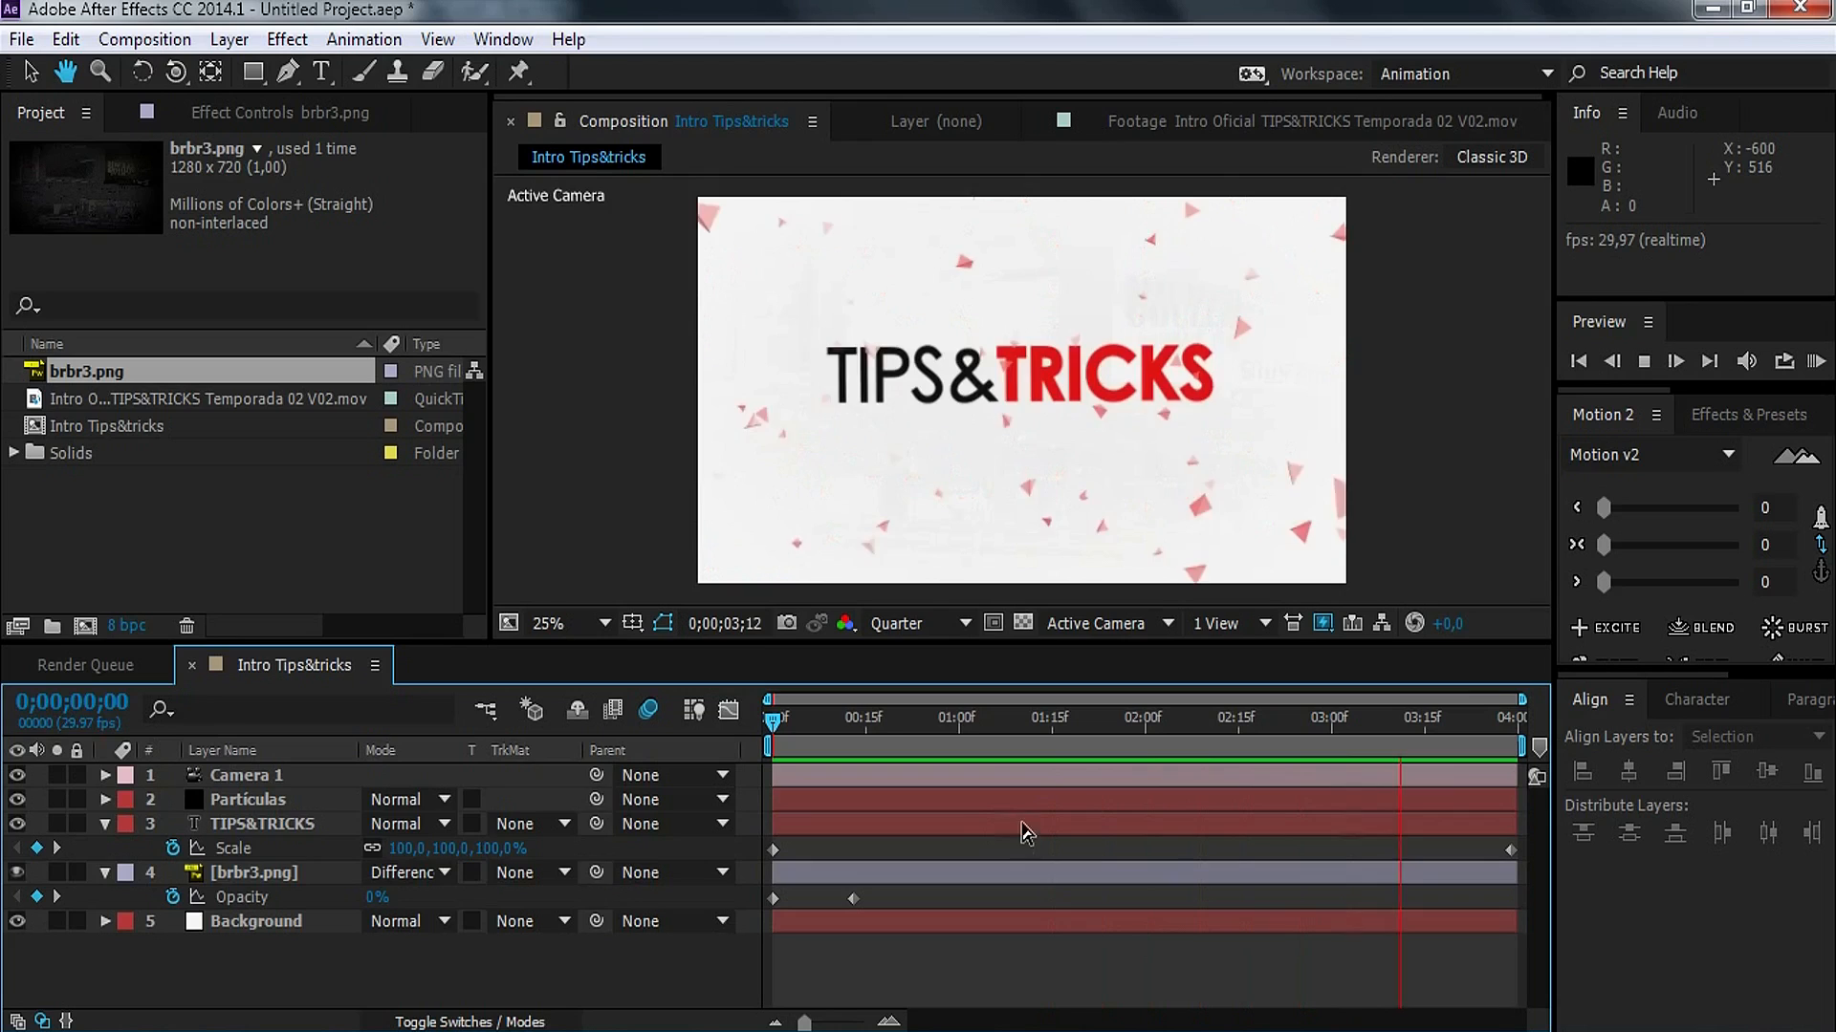
left_click(1030, 826)
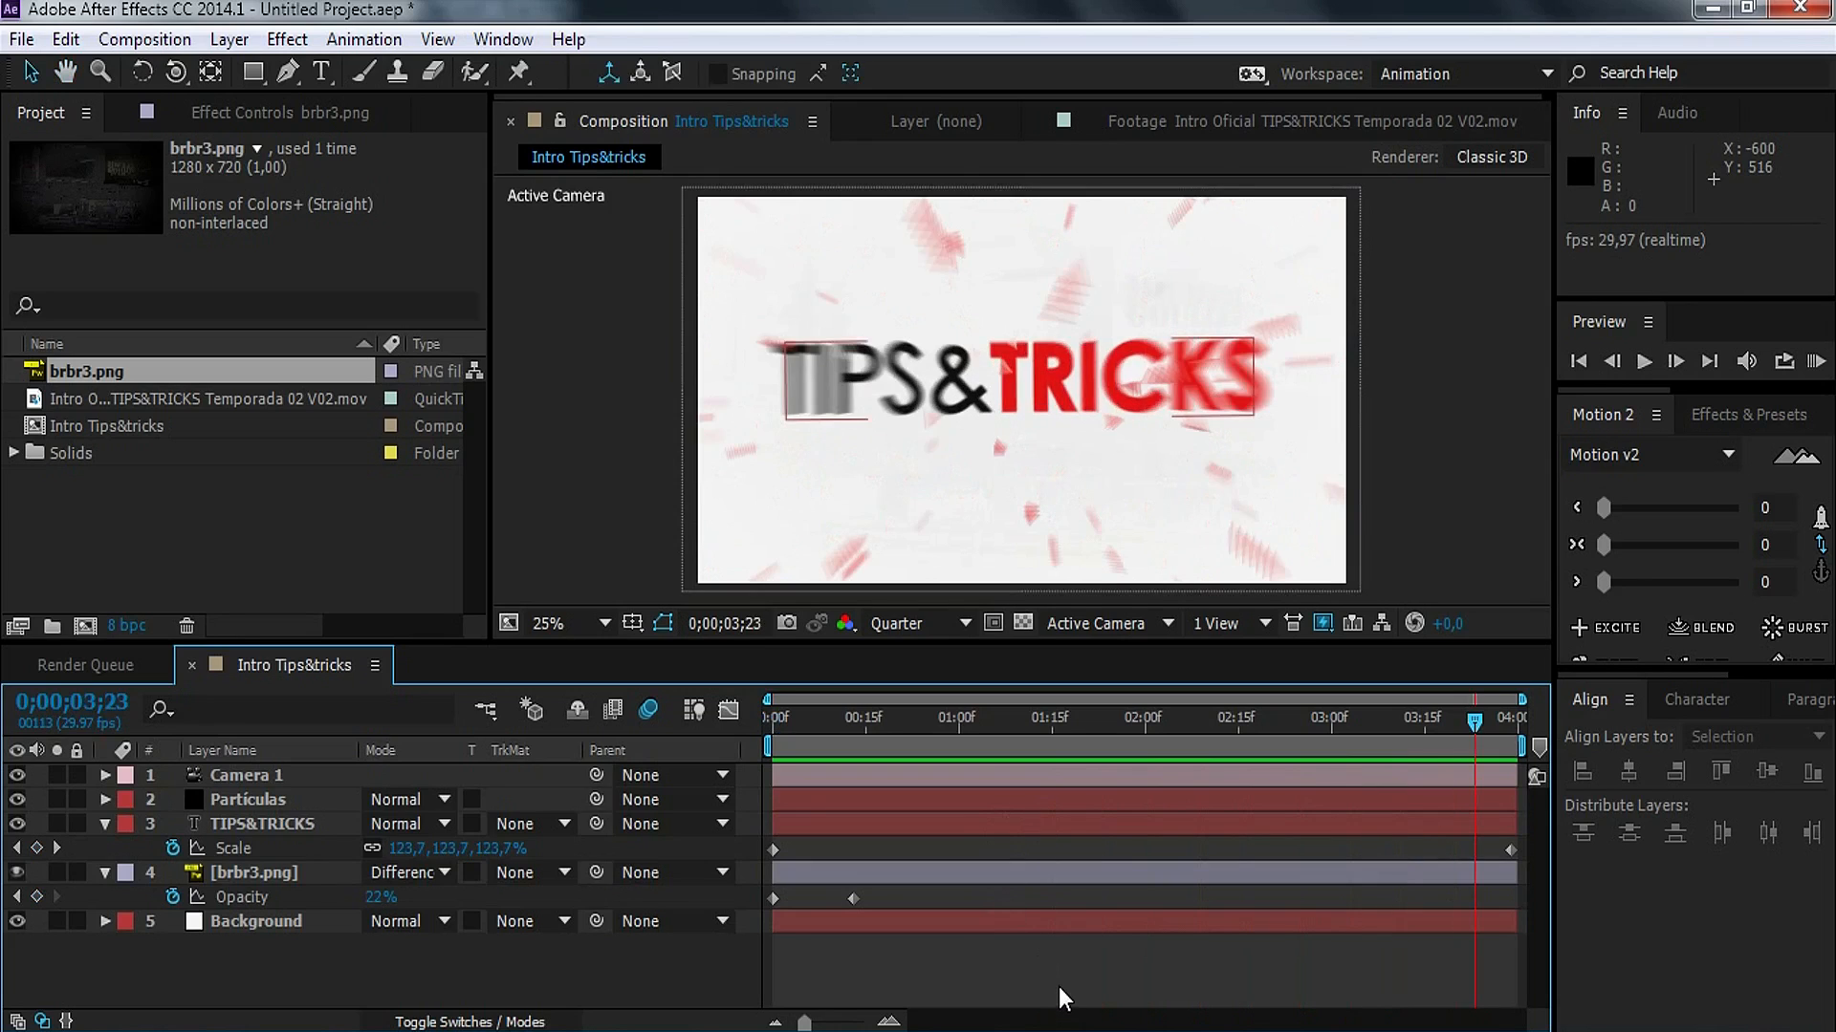
left_click_drag(1453, 732, 1090, 786)
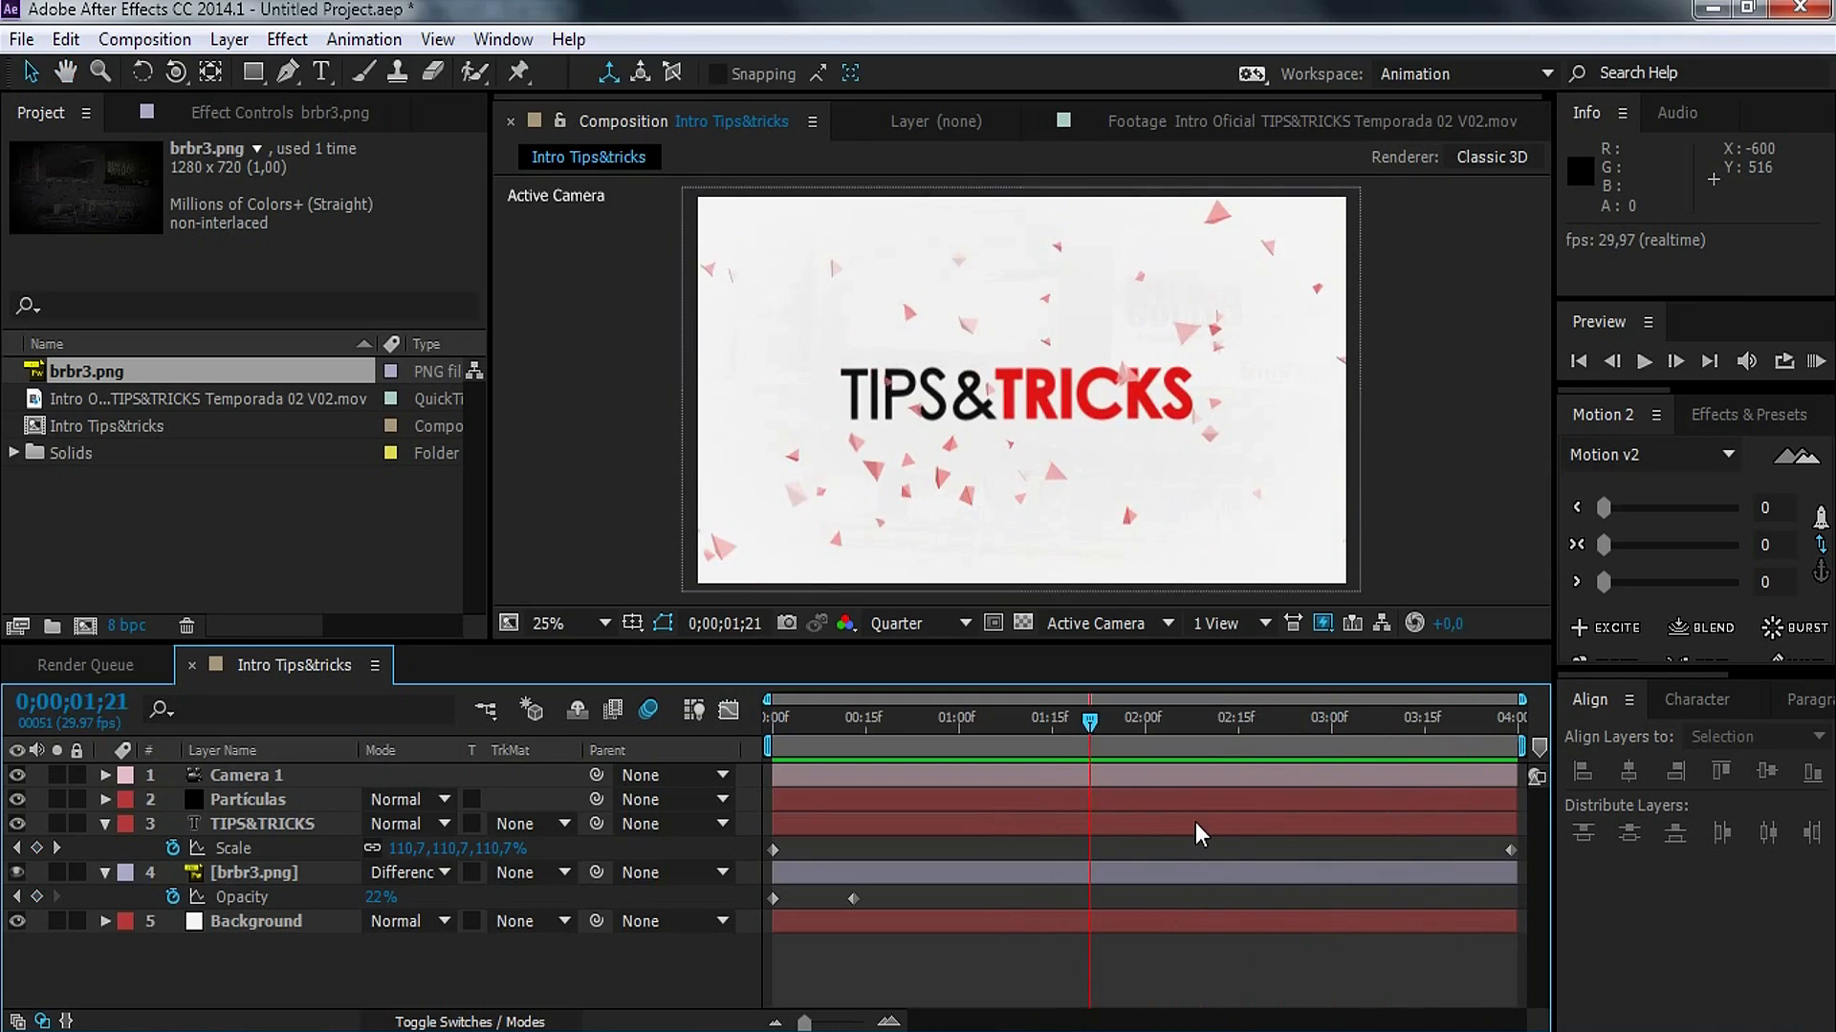